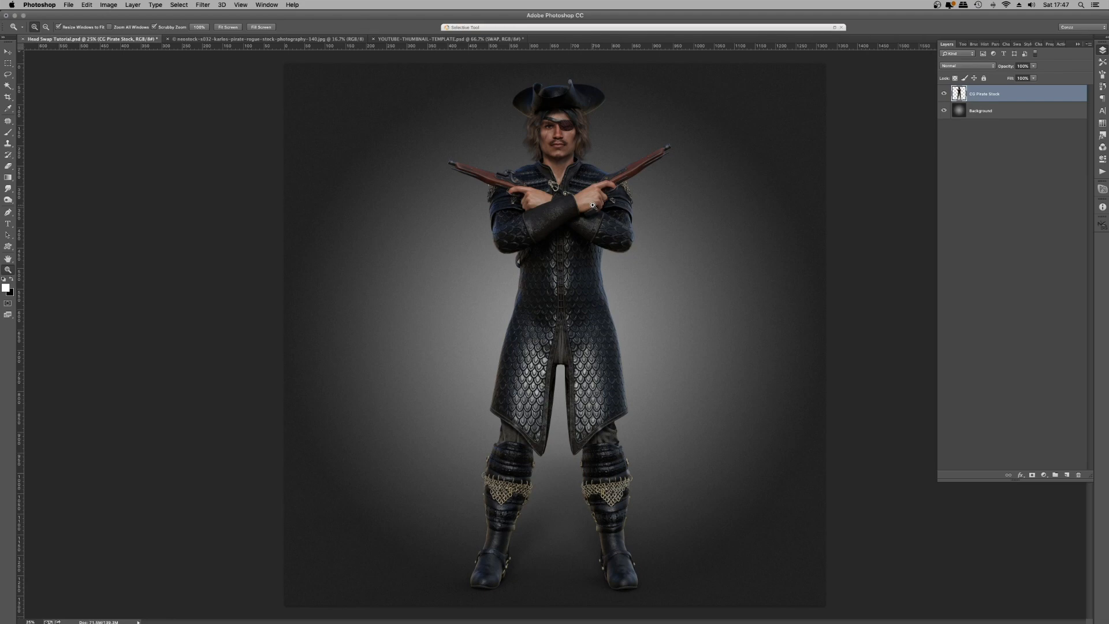
- Examine the CG pirate artwork and the pirate stock photo, including a close view of the photo's head
key(super+plus)
key(super+minus)
click(269, 39)
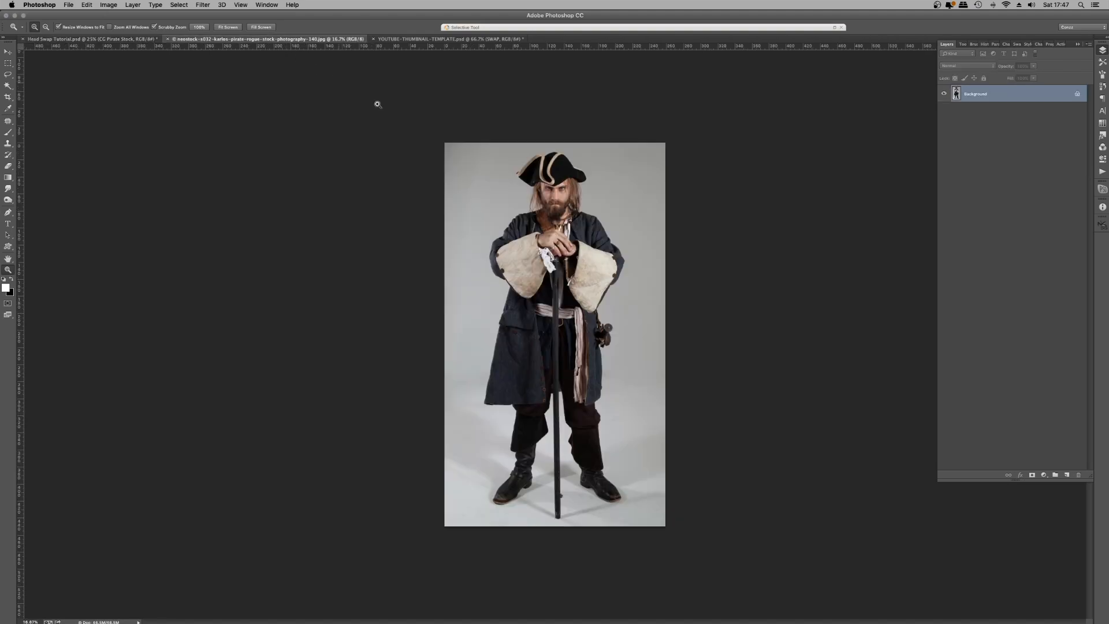
click(586, 206)
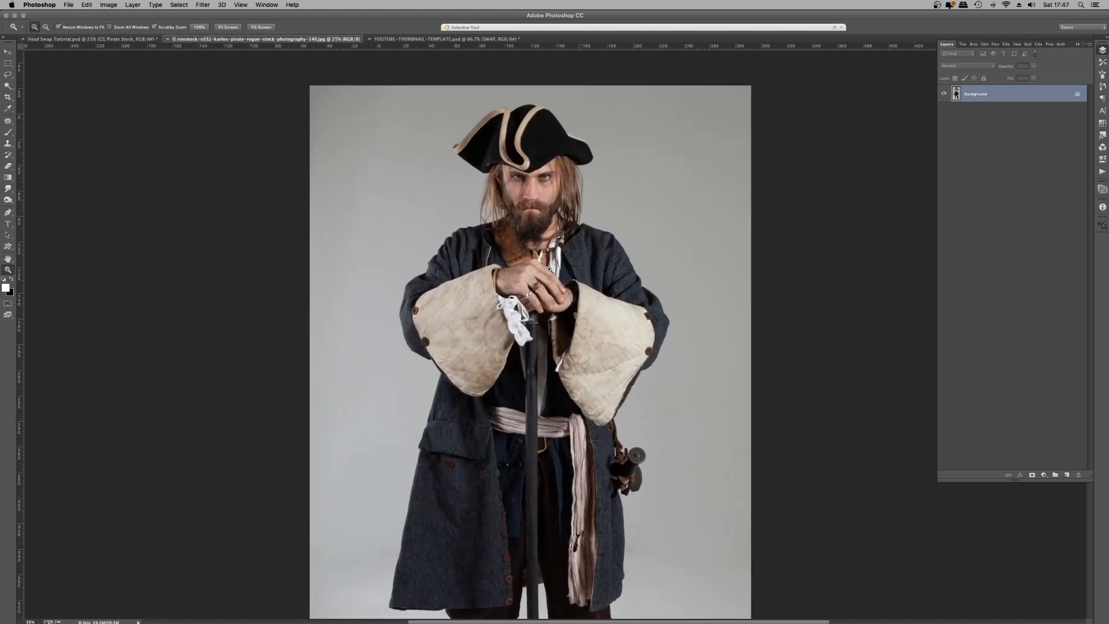
click(537, 212)
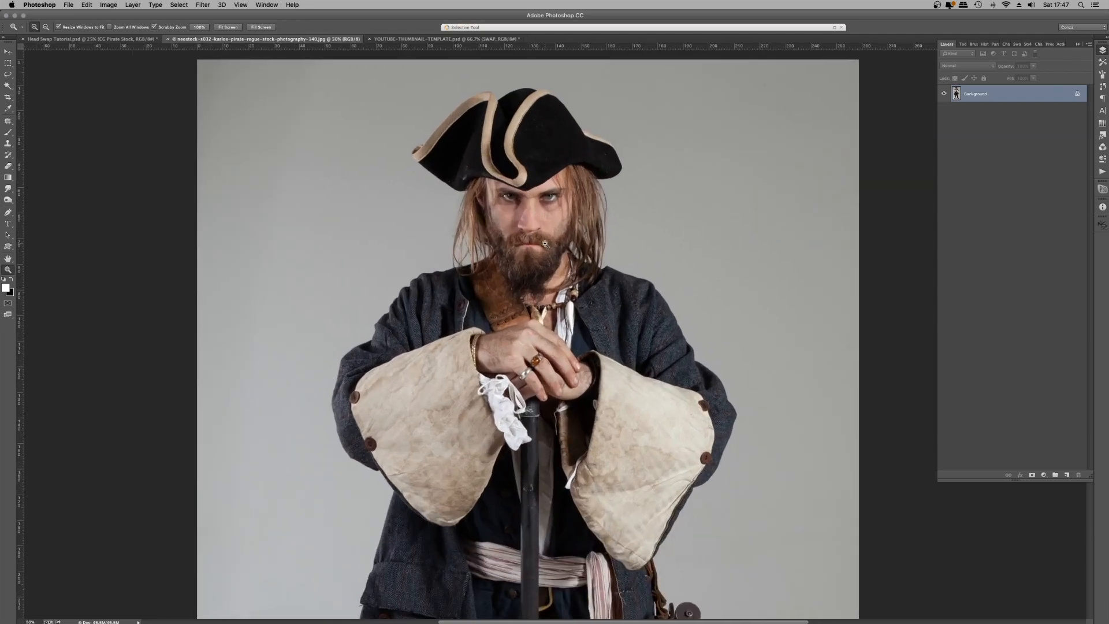
alt+click(546, 243)
alt+click(545, 243)
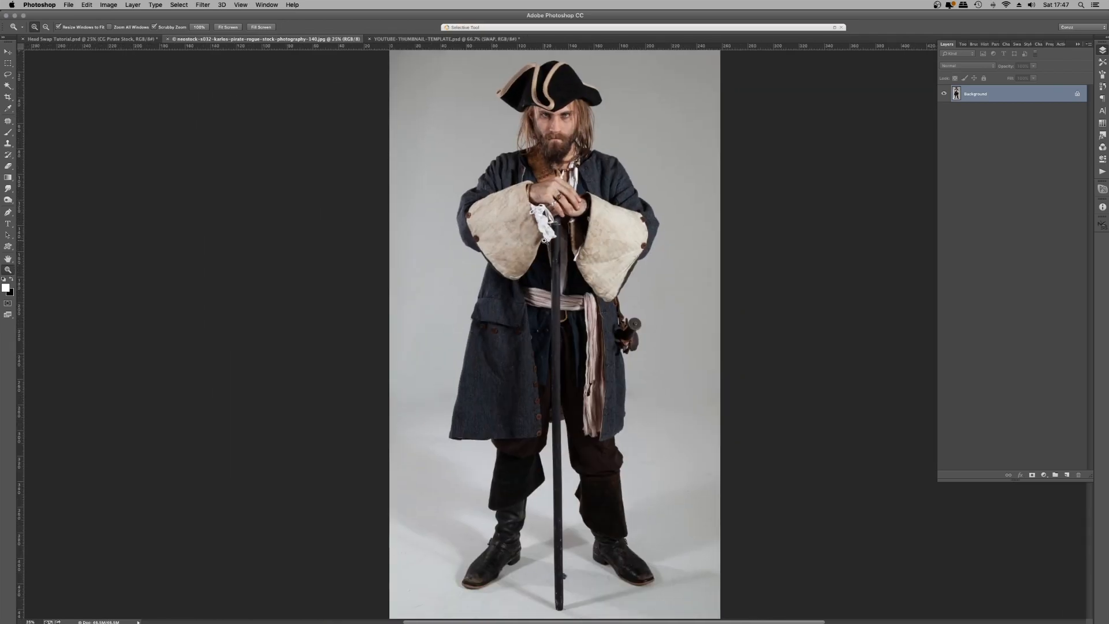
click(116, 38)
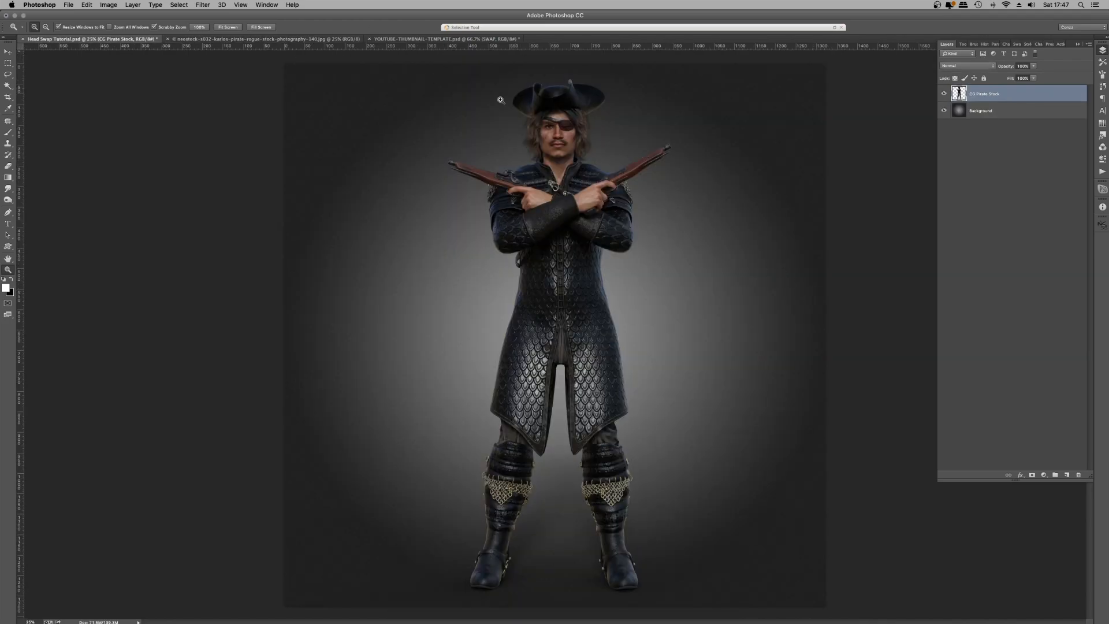
click(264, 39)
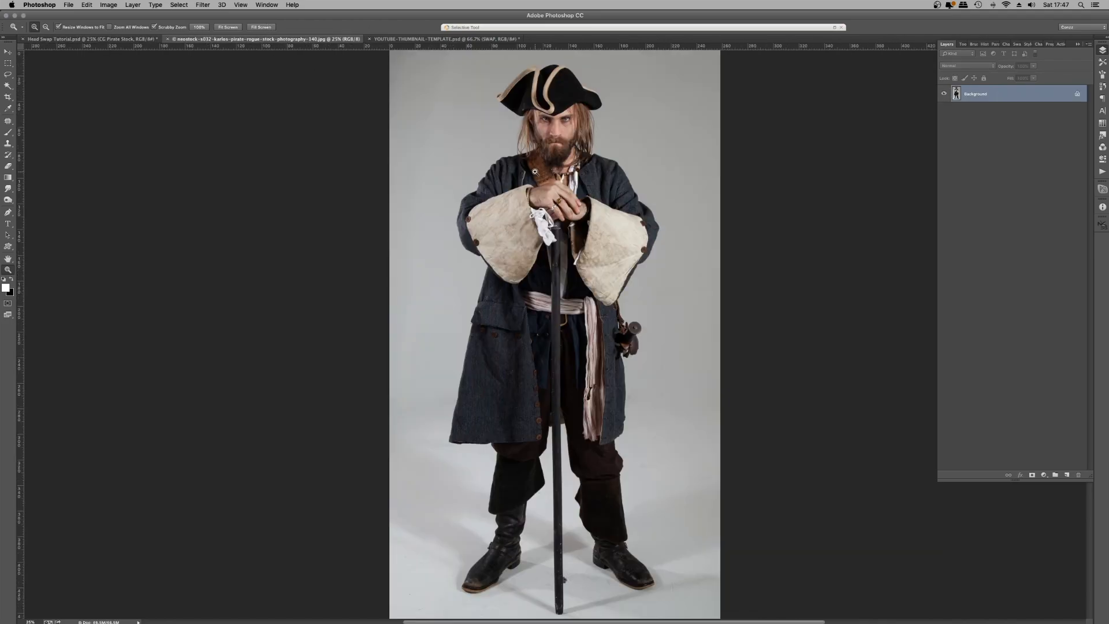
click(535, 172)
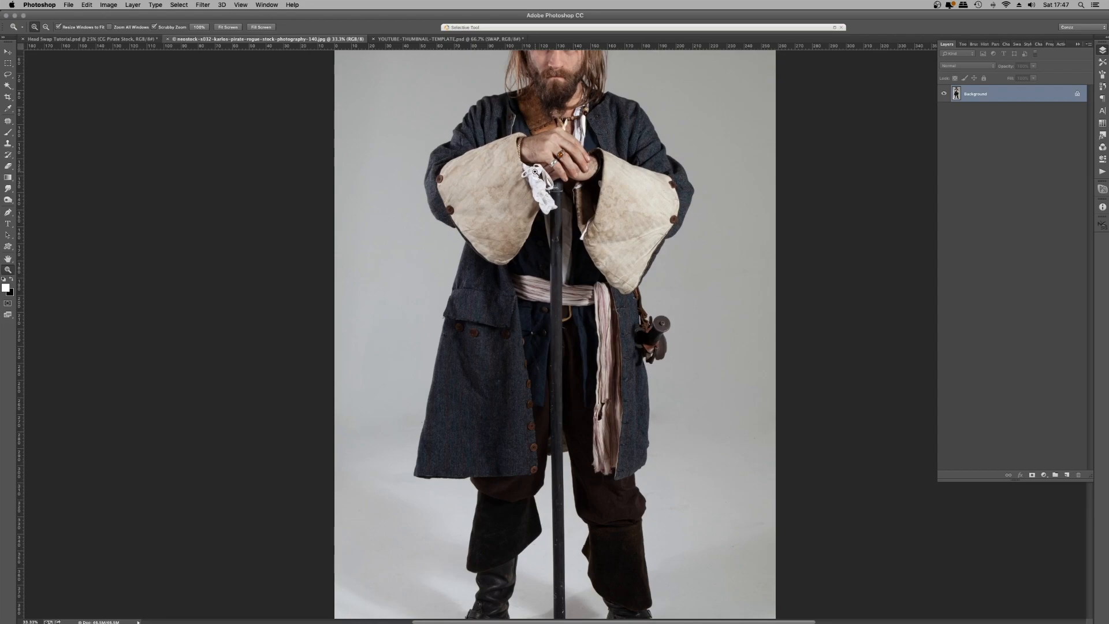
key(super+minus)
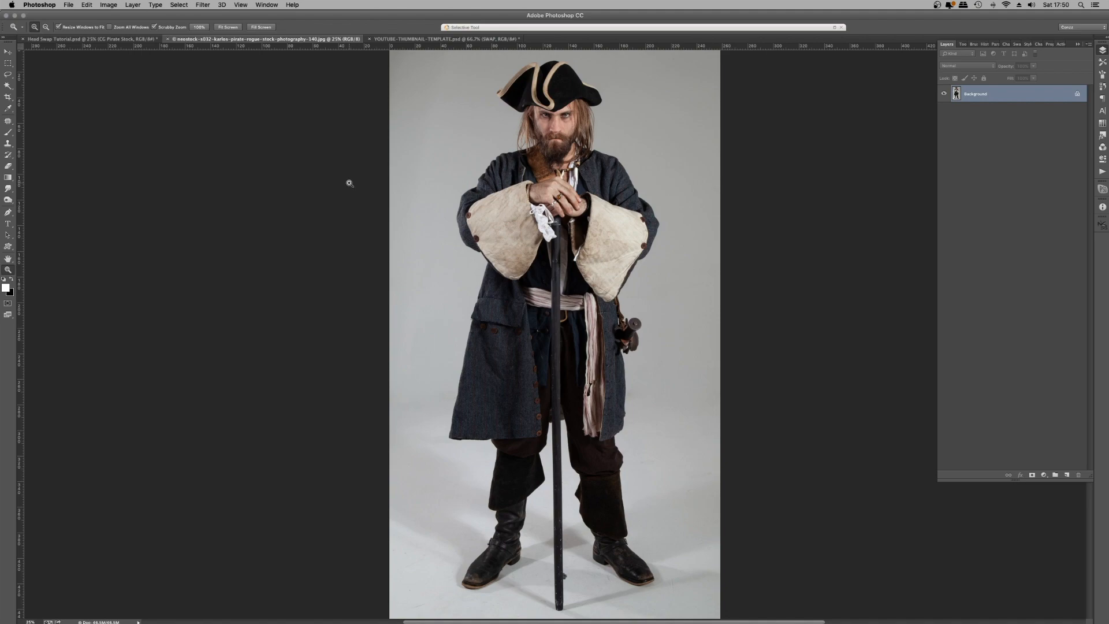
- Switch to Finder, browse the pirate stock photo folder for available poses, and return to Photoshop
key(super+Tab)
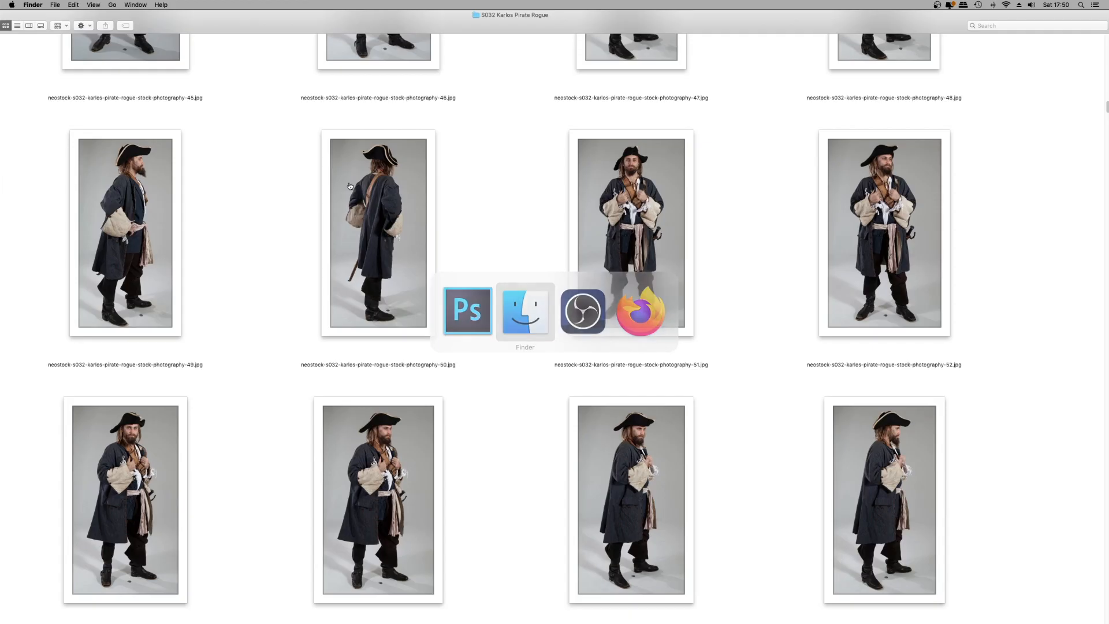
scroll(695, 338, up, 10)
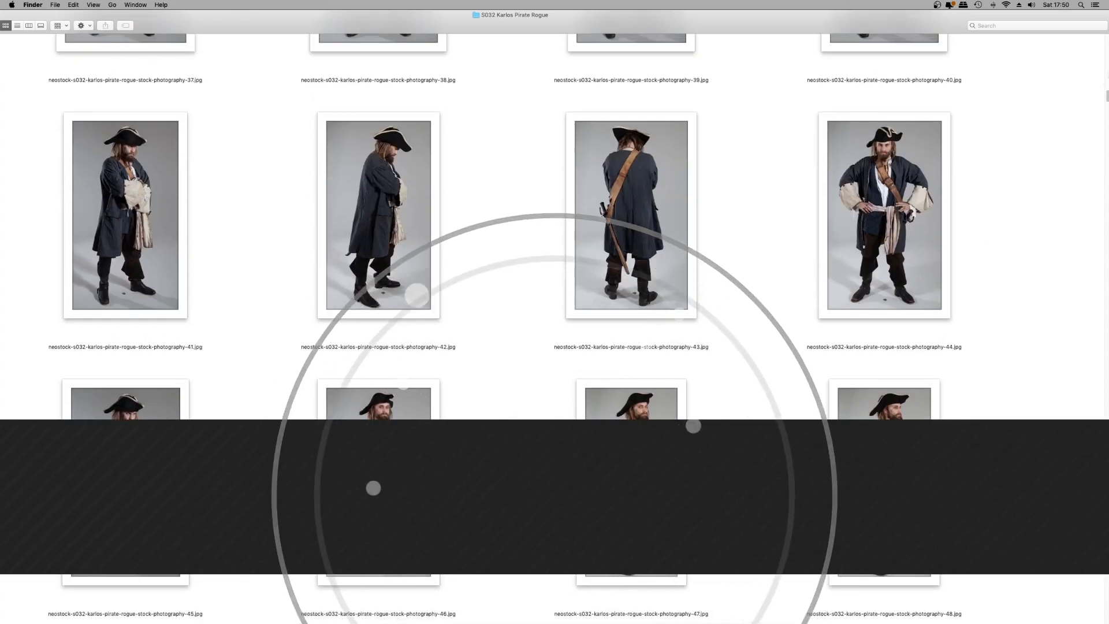
drag(1107, 103, 1106, 246)
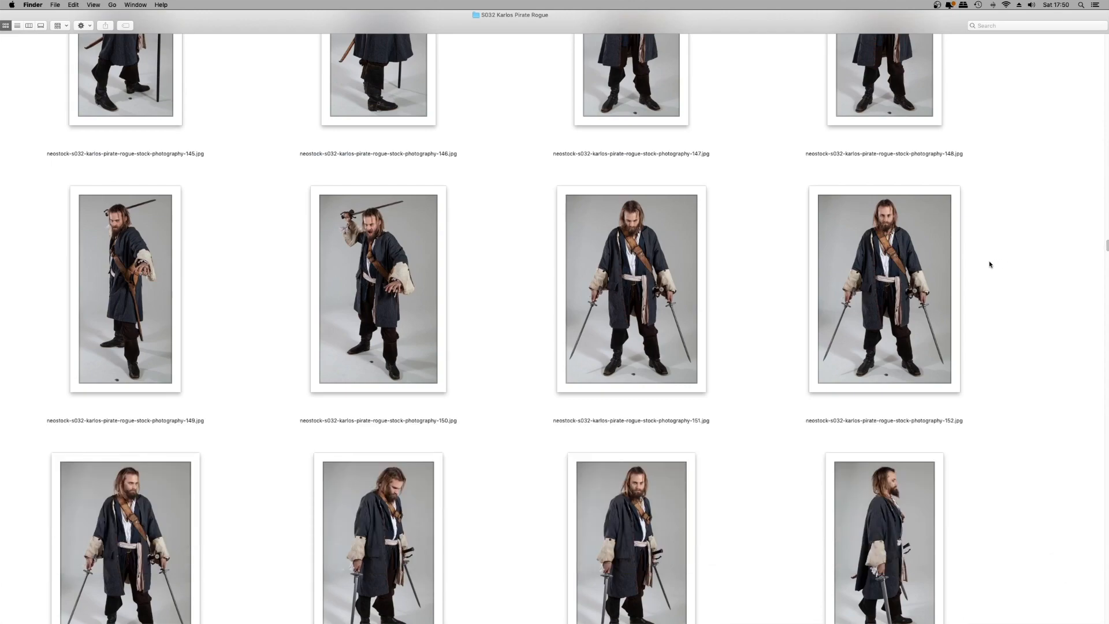
key(super+Tab)
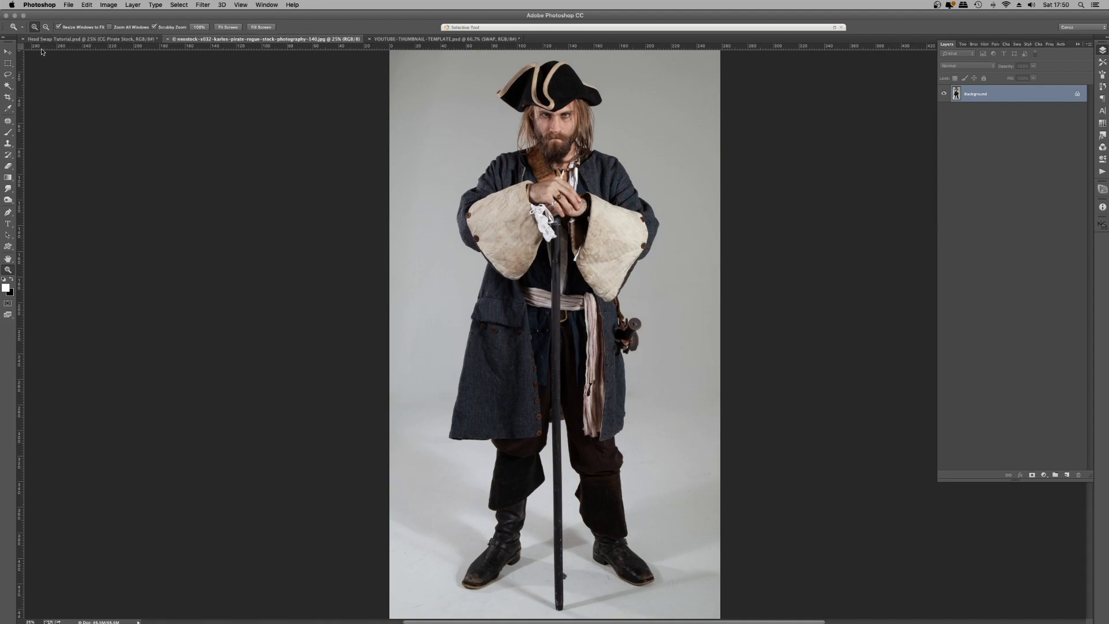
- Compare the head angle and lighting of the CG pirate with those of the bearded pirate in the stock photo
click(62, 39)
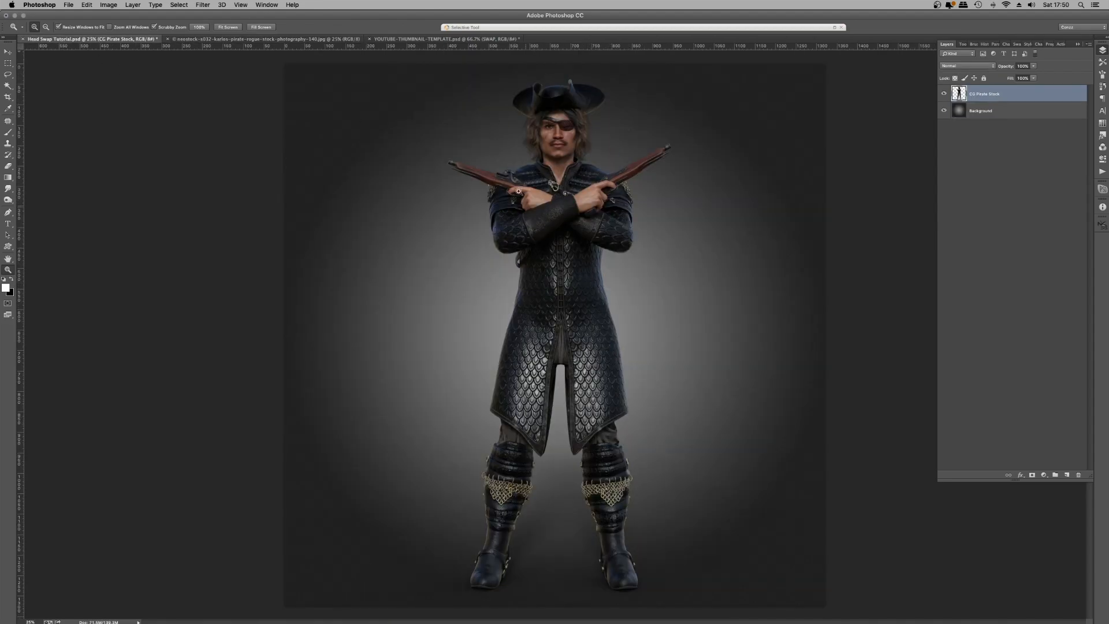
click(564, 138)
click(563, 138)
key(super+minus)
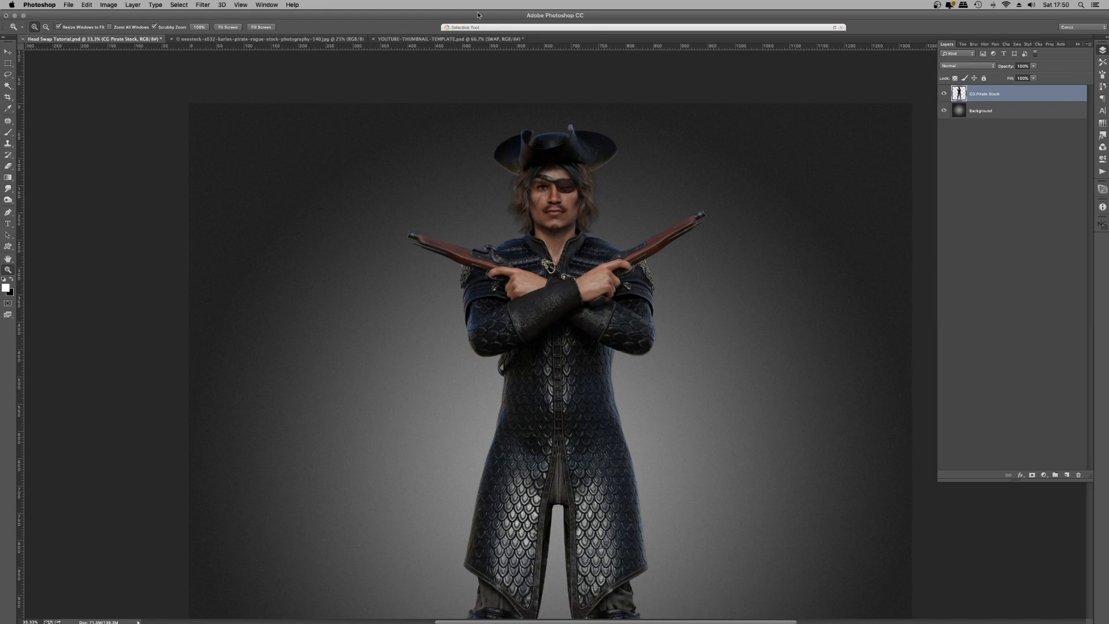
click(326, 38)
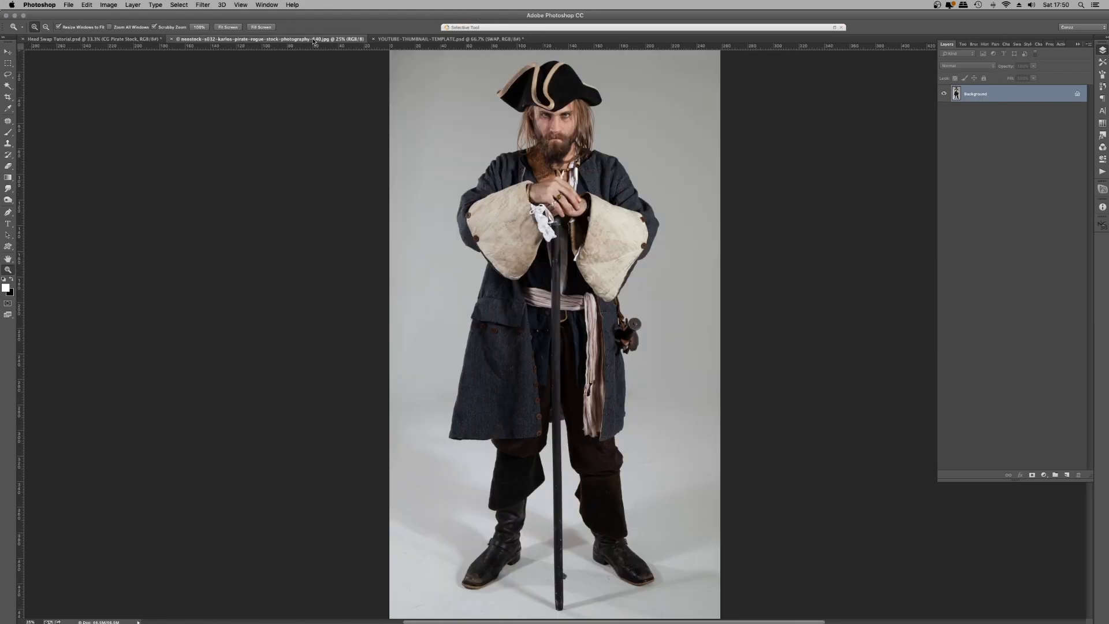
key(super+equal)
key(super+minus)
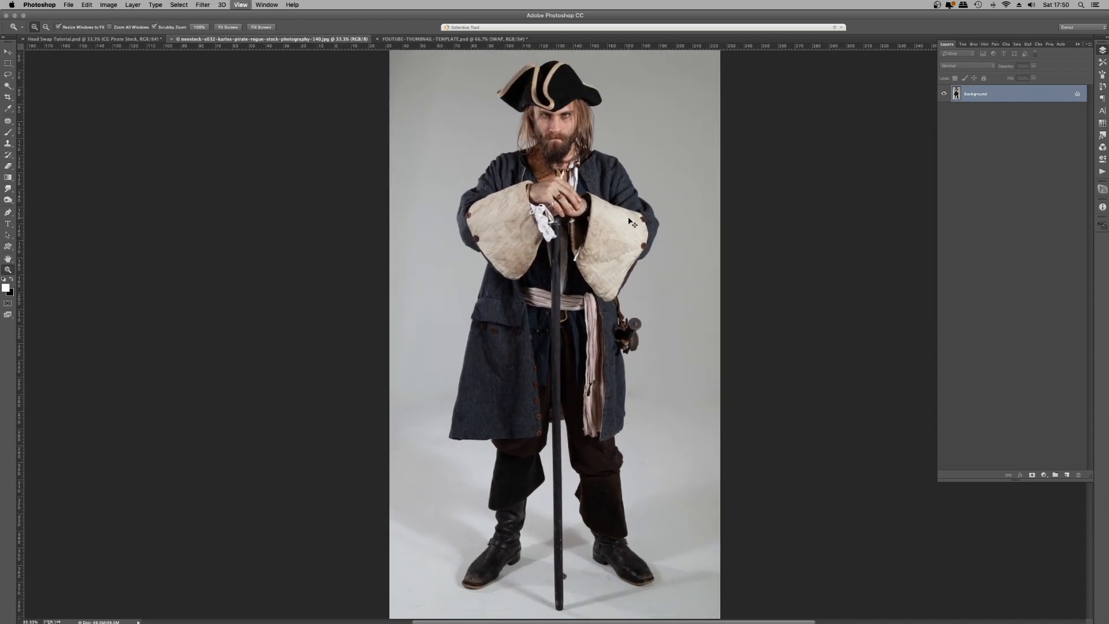
key(super+equal)
key(super+equal)
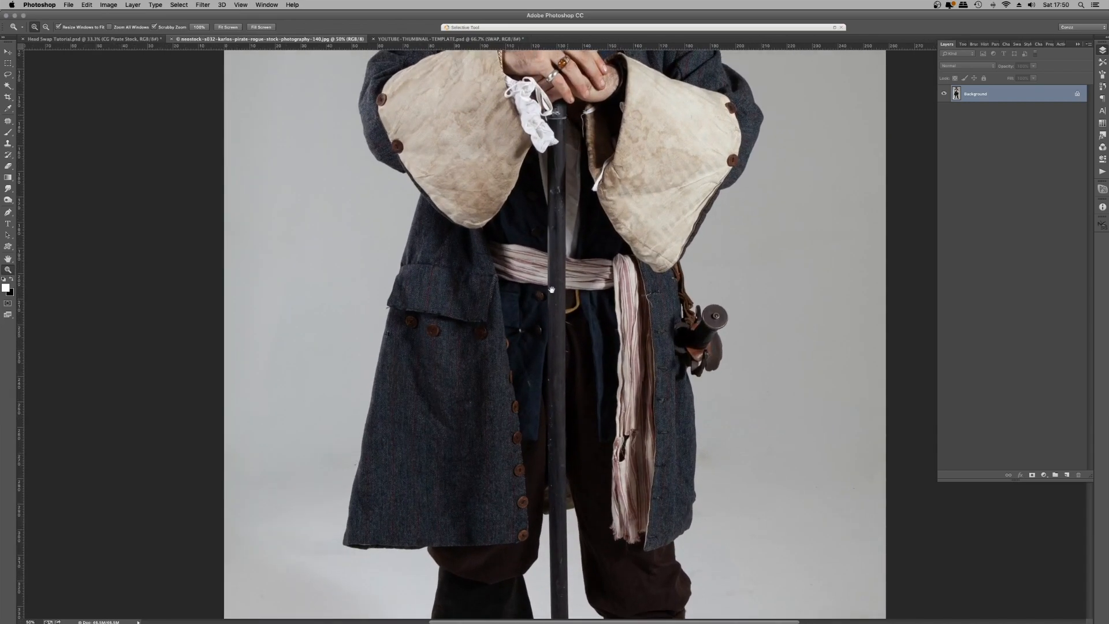
drag(567, 113, 528, 417)
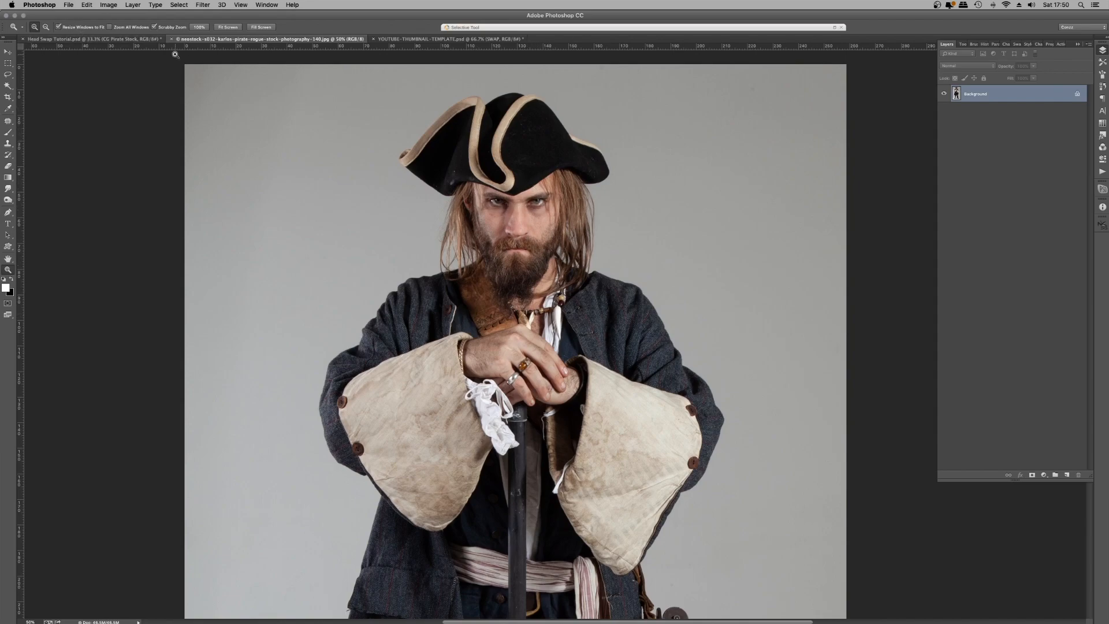
click(126, 39)
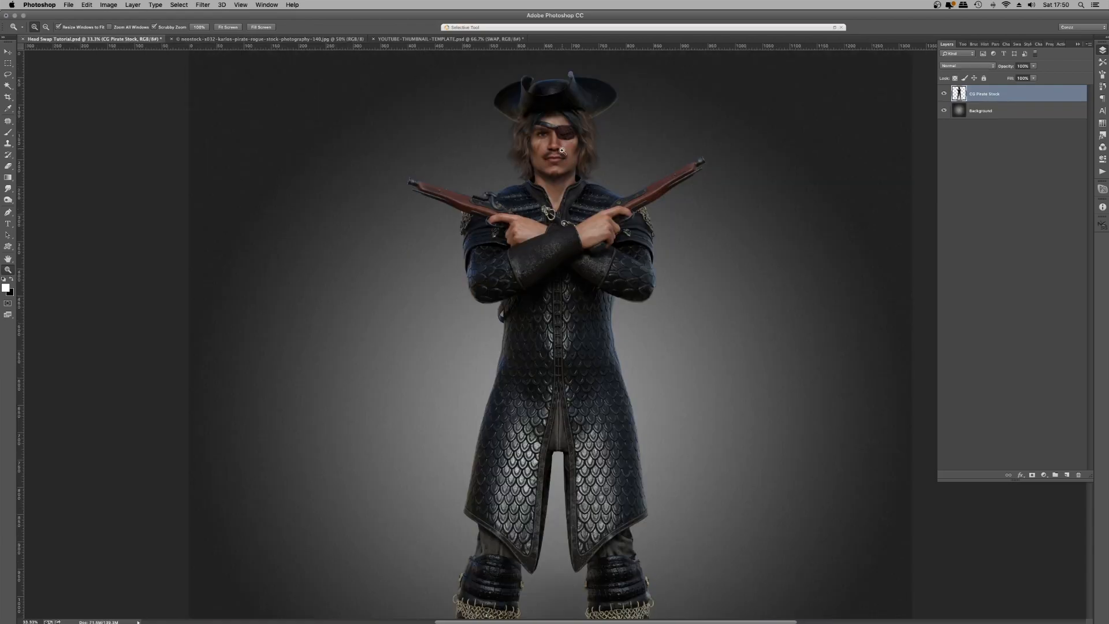
click(282, 41)
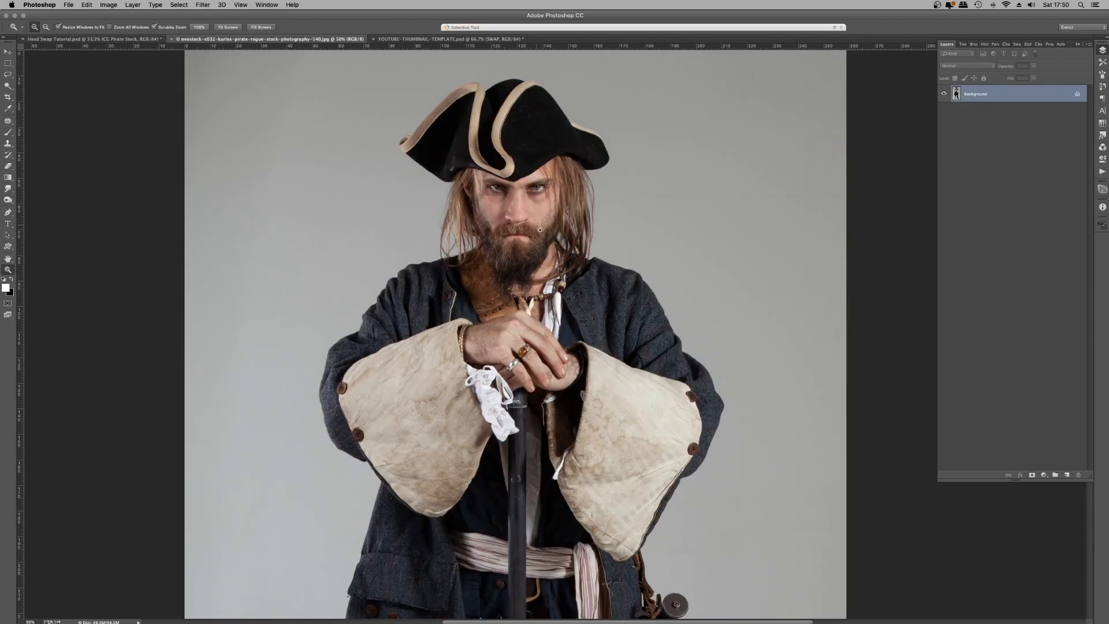
- Lasso roughly around the stock pirate's head and hat, and paste a copy into the Head Swap Tutorial document
click(8, 74)
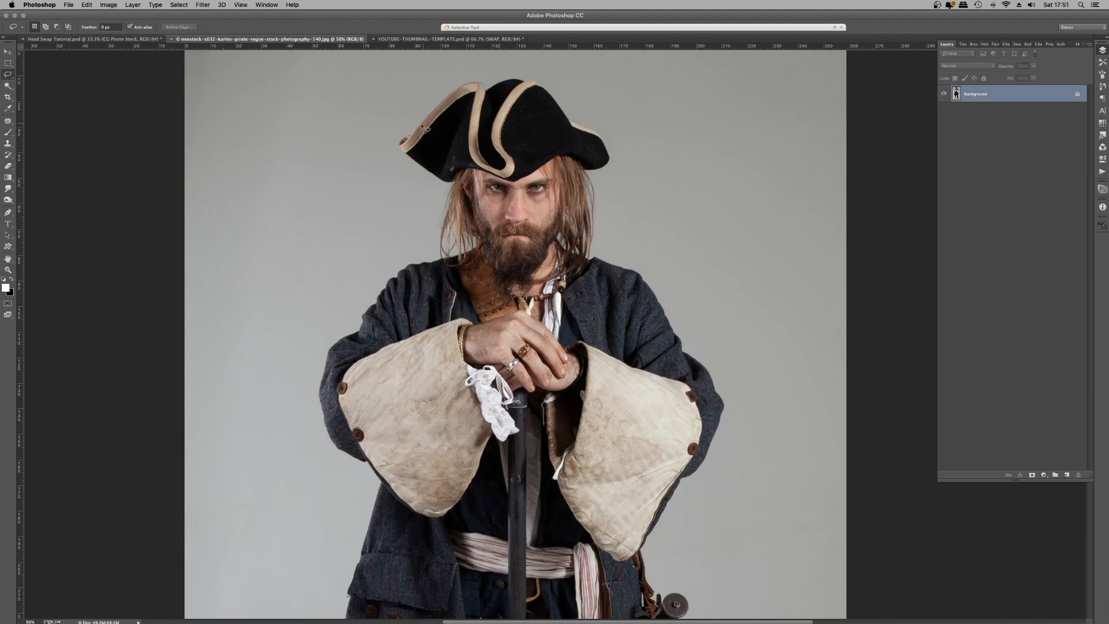
mouse_move(432, 176)
mouse_down()
mouse_move(444, 261)
mouse_move(452, 230)
mouse_move(443, 258)
mouse_move(465, 249)
mouse_move(479, 262)
mouse_move(483, 247)
mouse_move(518, 294)
mouse_move(538, 285)
mouse_move(560, 243)
mouse_move(554, 275)
mouse_move(585, 251)
mouse_move(575, 276)
mouse_move(600, 227)
mouse_move(584, 173)
mouse_move(615, 166)
mouse_move(539, 83)
mouse_move(496, 92)
mouse_up()
click(68, 40)
key(super+v)
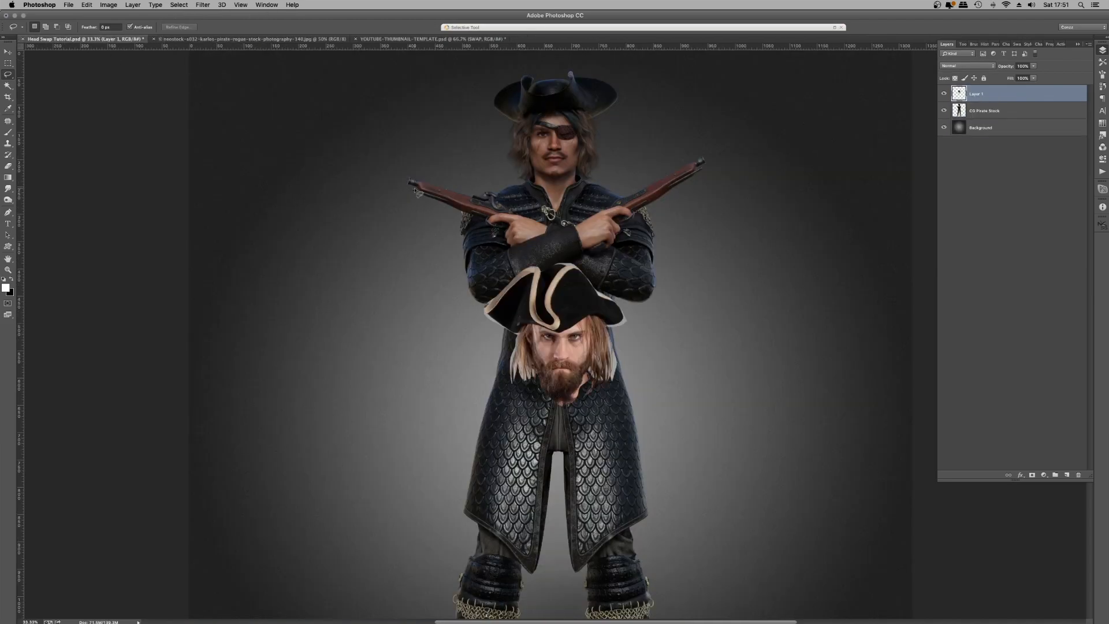
- Test the pasted head by moving it over the CG pirate's head and scaling it down, and delete the test layer
key(v)
drag(574, 344, 584, 146)
key(super+t)
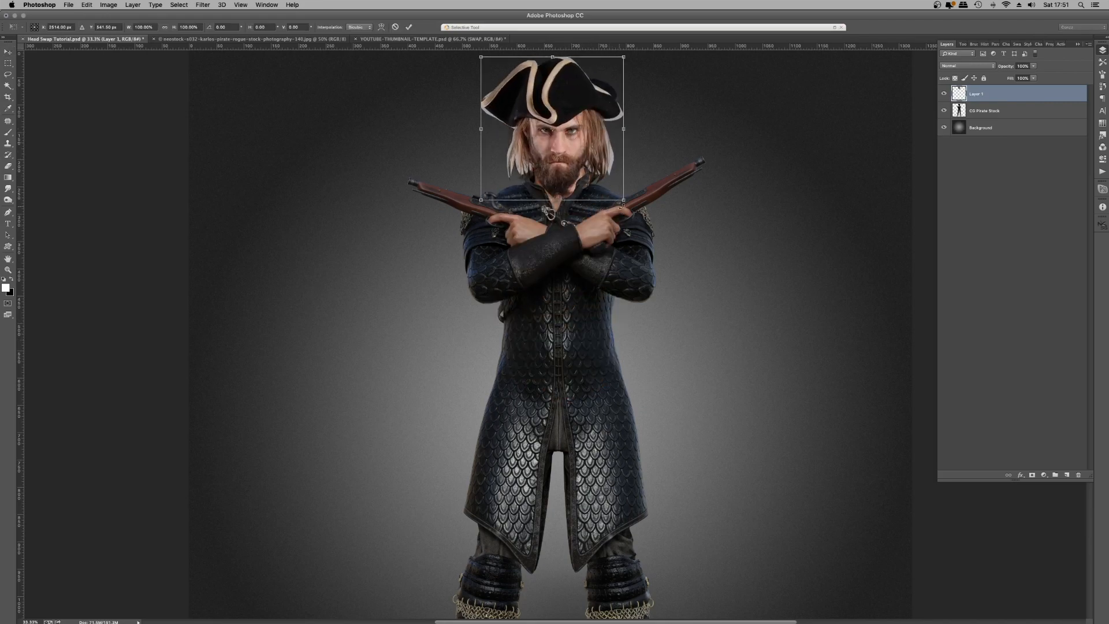
drag(624, 201, 589, 166)
key(Return)
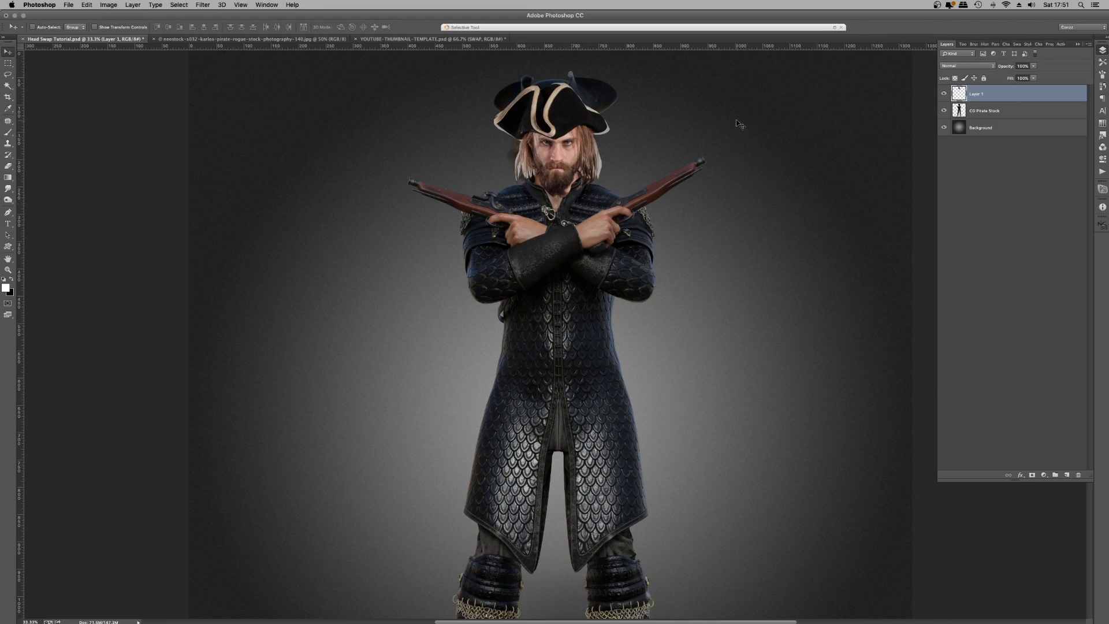
key(BackSpace)
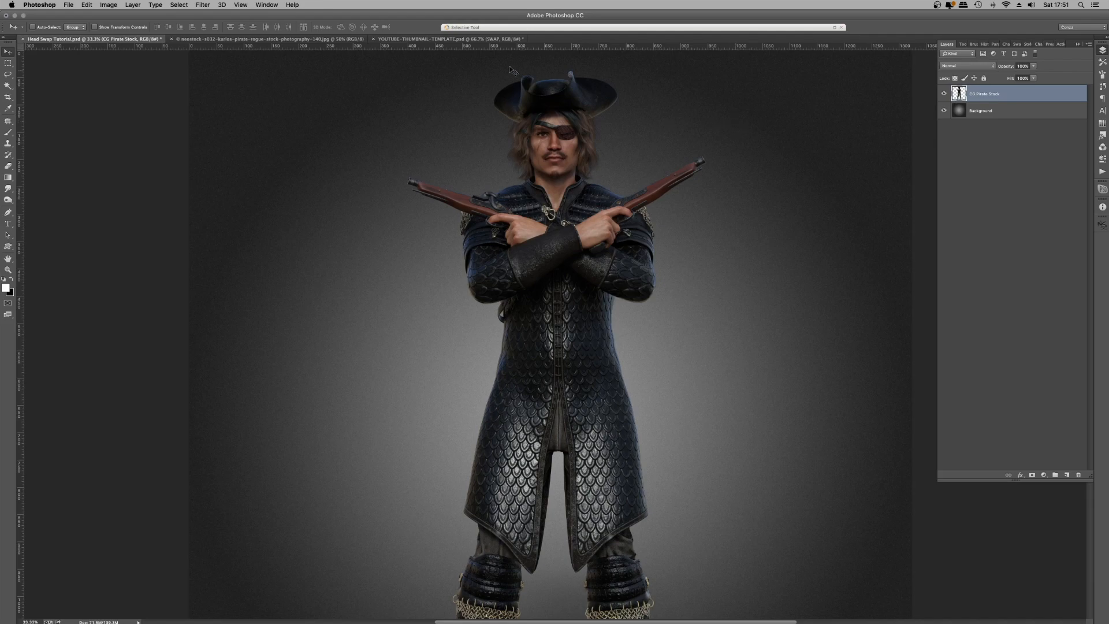
- In the stock photo, replace the lasso selection with a rectangular marquee around the pirate's head, hat and upper shoulders
click(315, 40)
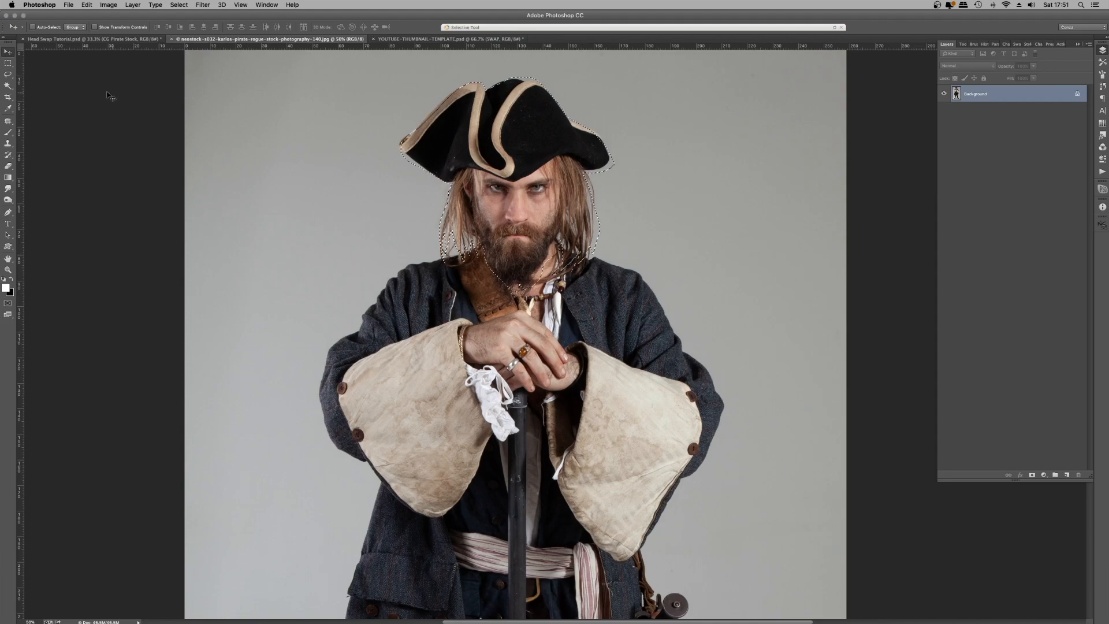
click(8, 63)
click(72, 39)
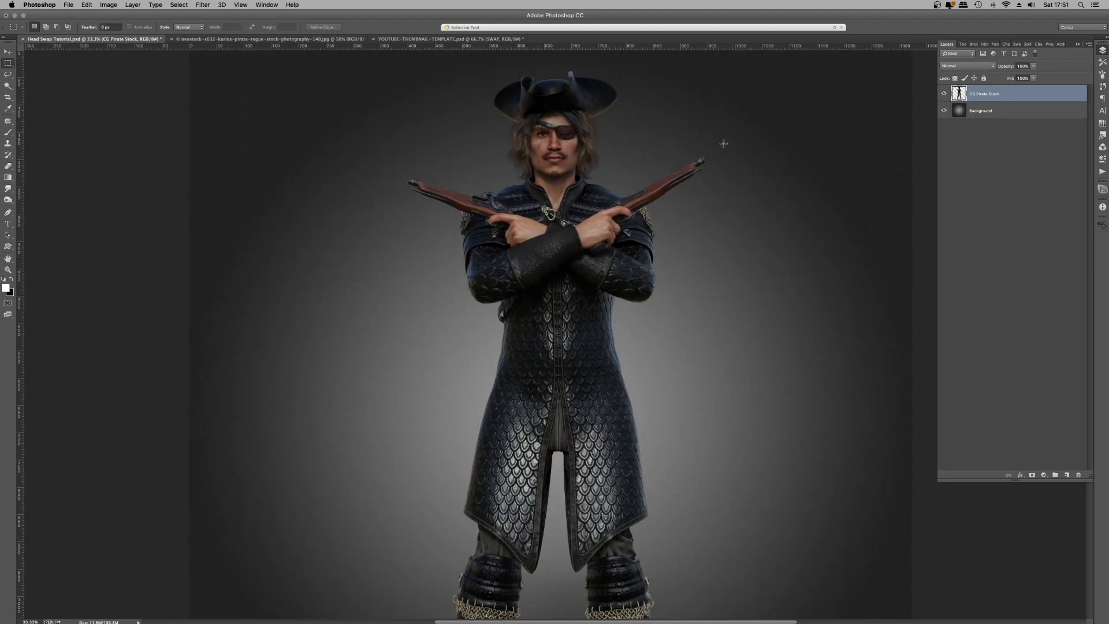
click(311, 41)
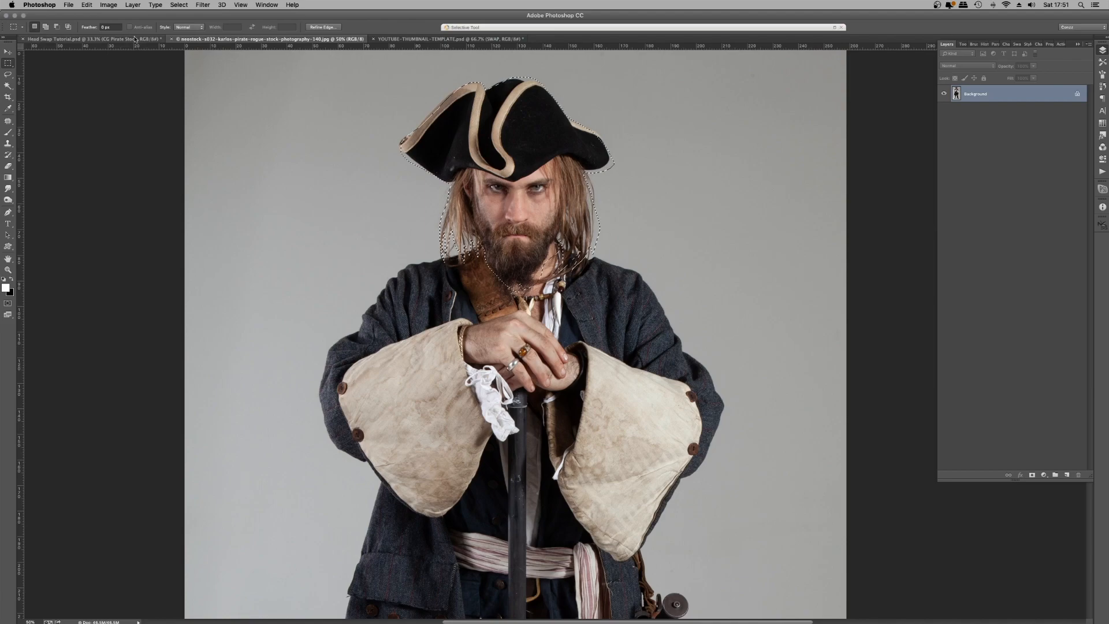
click(334, 117)
drag(383, 56, 633, 308)
- Paste the rectangular head crop into the Head Swap Tutorial document and place it on the empty background left of the CG pirate
click(138, 42)
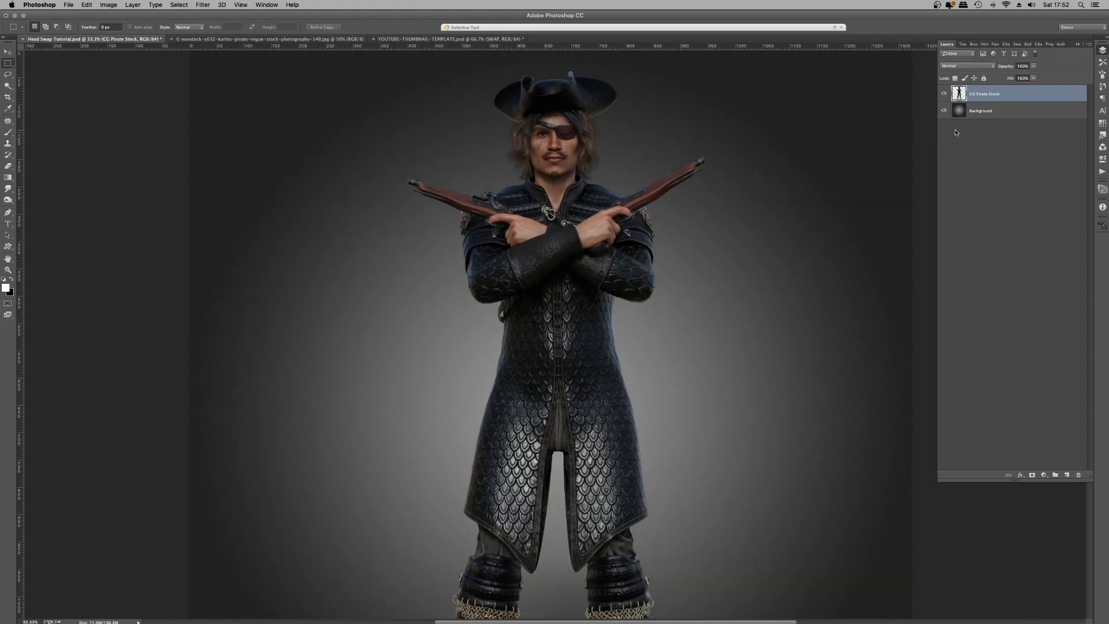
key(super+v)
key(v)
drag(556, 338, 299, 243)
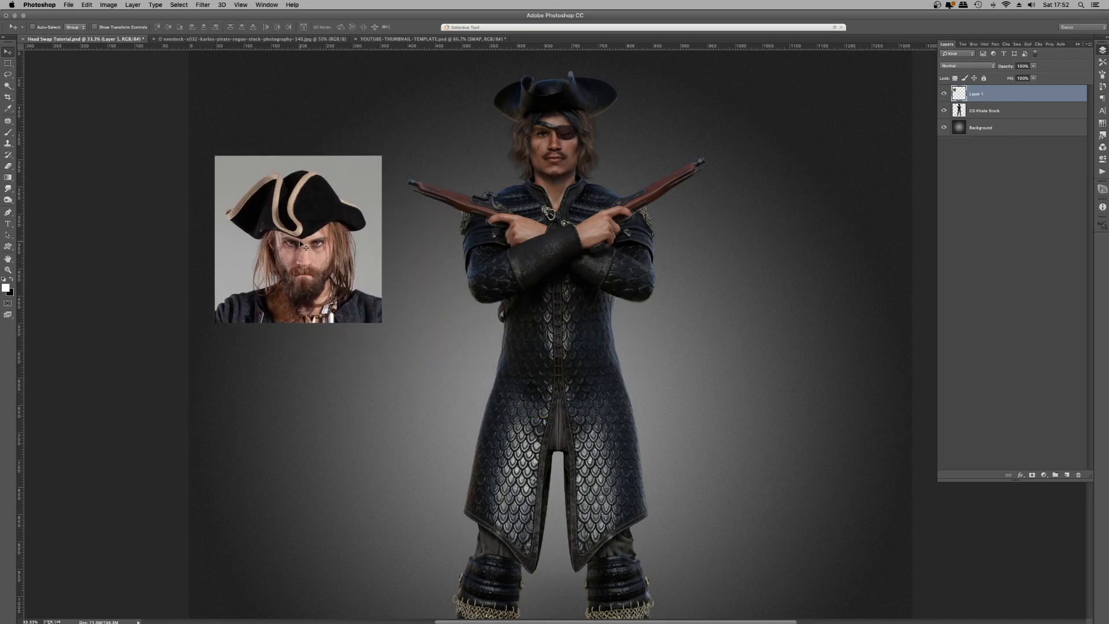
- Create a new layer named "Solid" above the pasted head layer
key(super+equal)
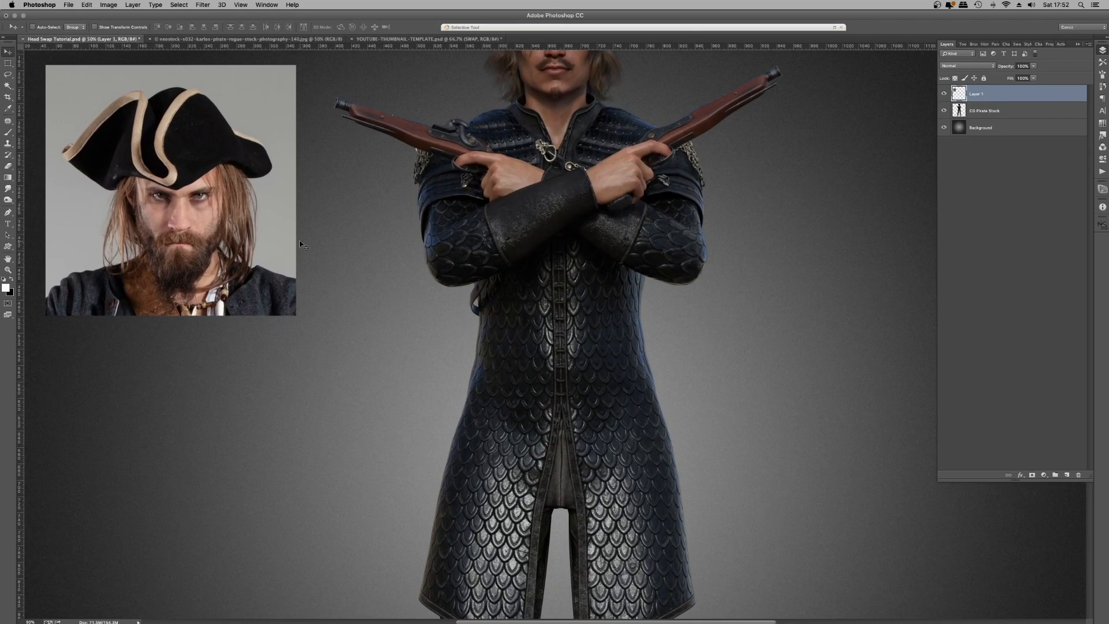
drag(217, 152, 346, 163)
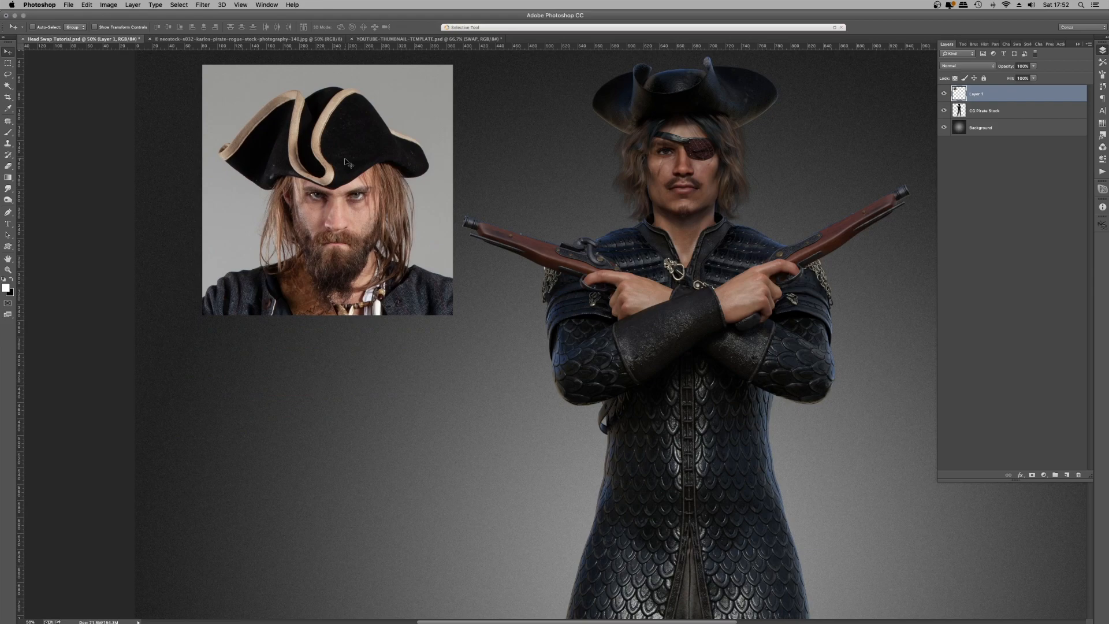
key(super+equal)
drag(246, 211, 477, 304)
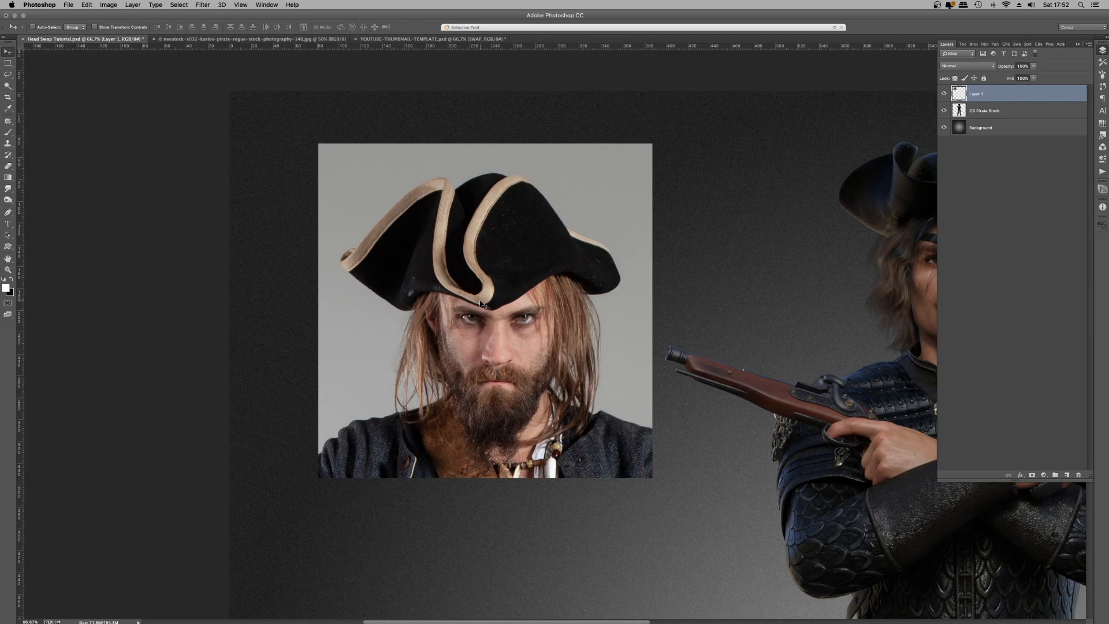
key(shift+super+n)
text(Solid)
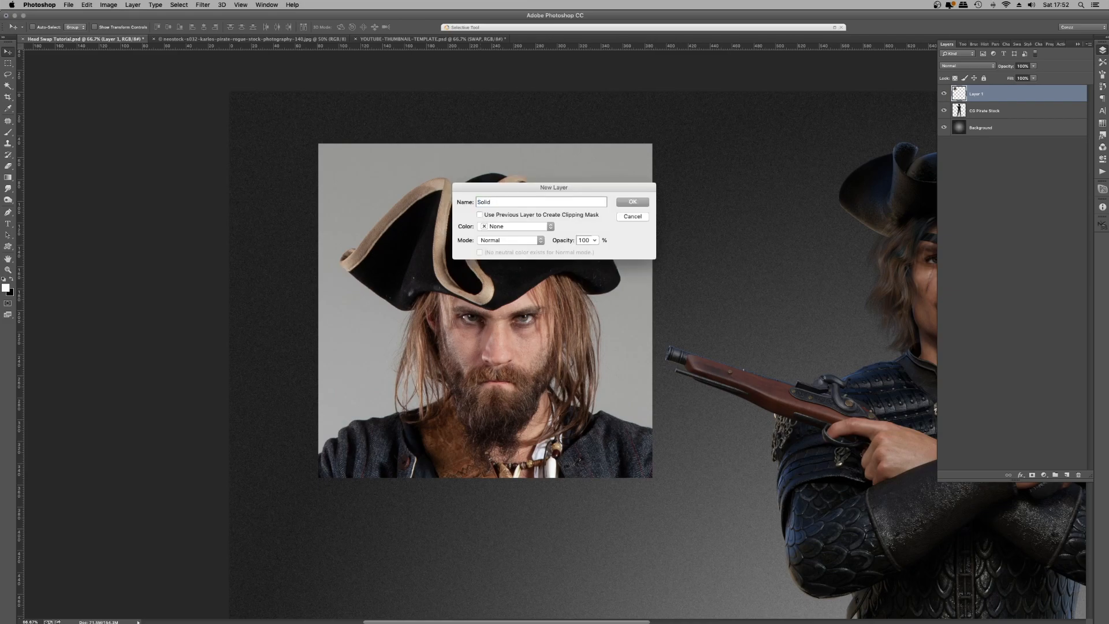
key(Return)
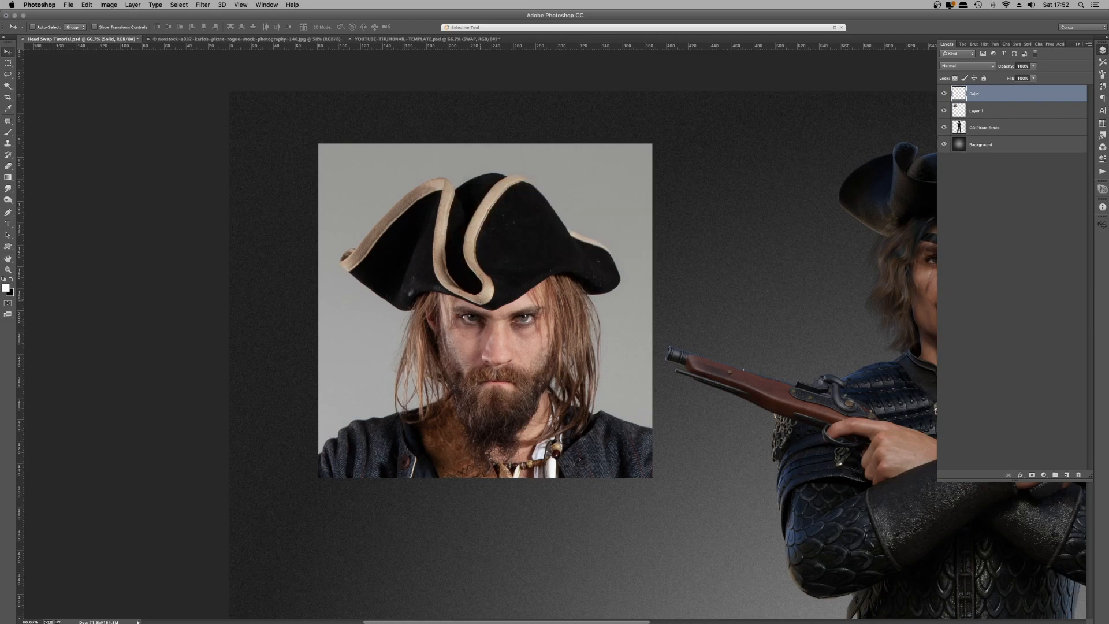
- Create a new layer named "Hair" above the Solid layer
key(shift+super+n)
text(Hair)
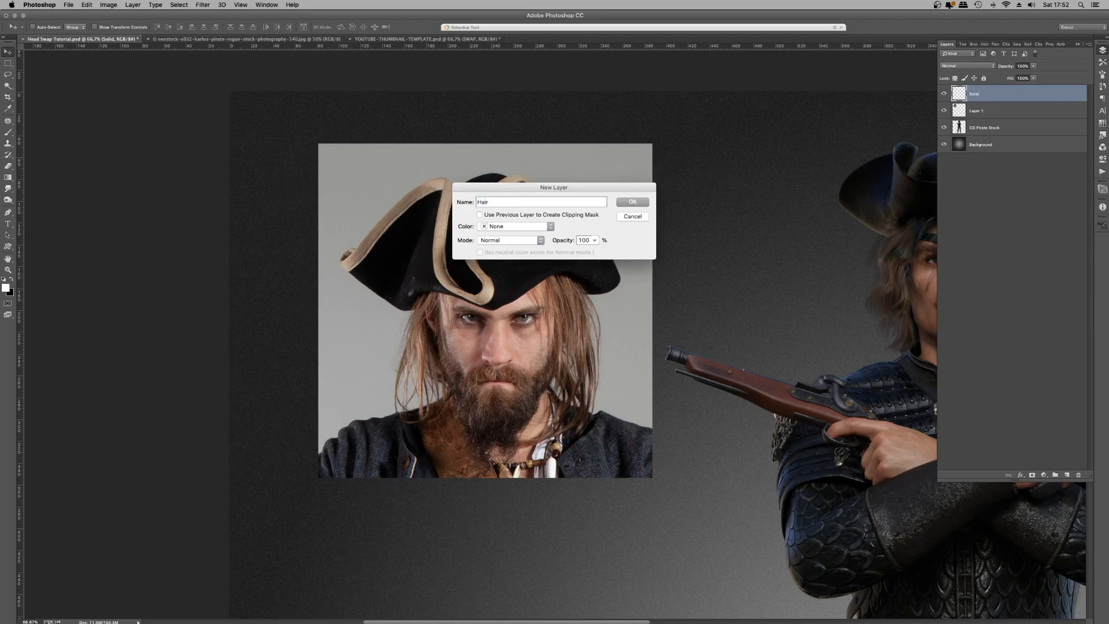
key(Return)
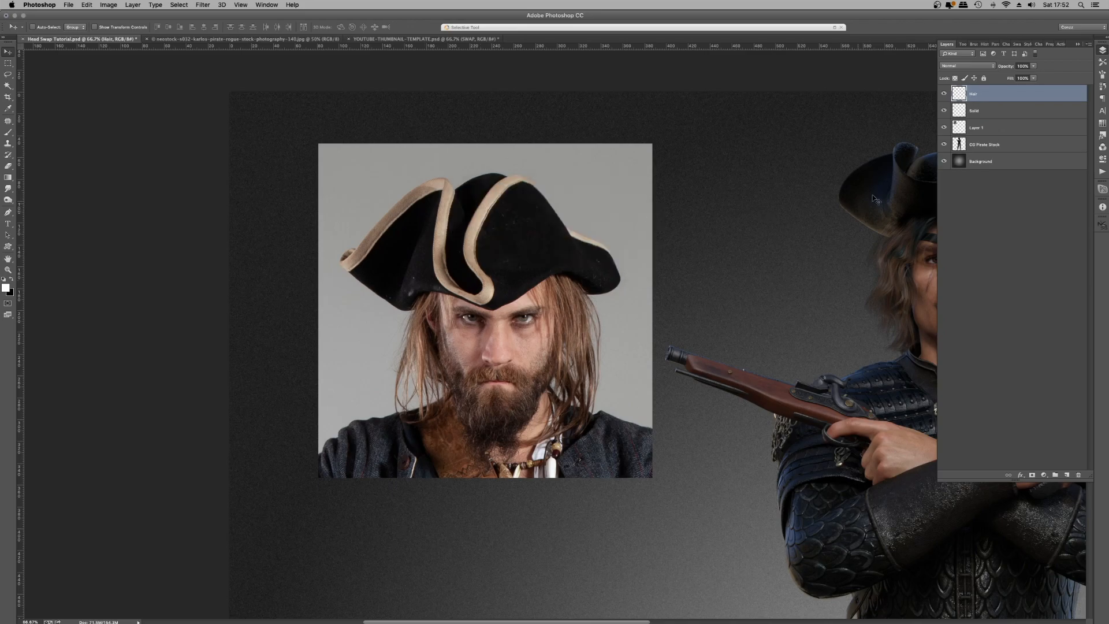
- Make the Solid layer active and switch to the Pen tool for tracing the pasted head
click(1011, 132)
click(8, 270)
click(475, 396)
click(475, 395)
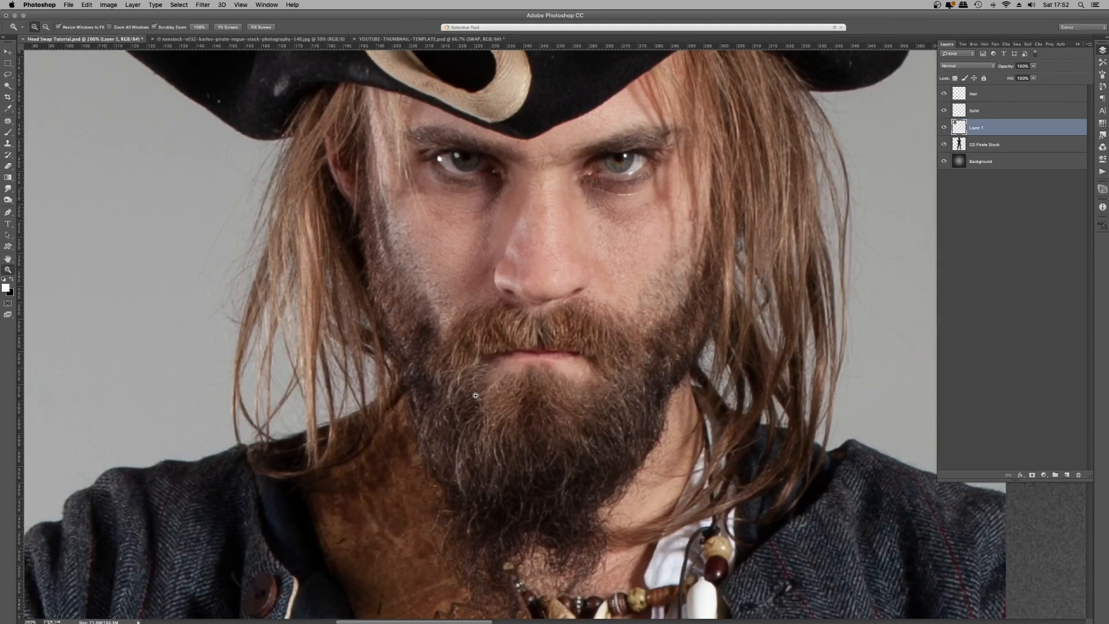
scroll(224, 287, up, 2)
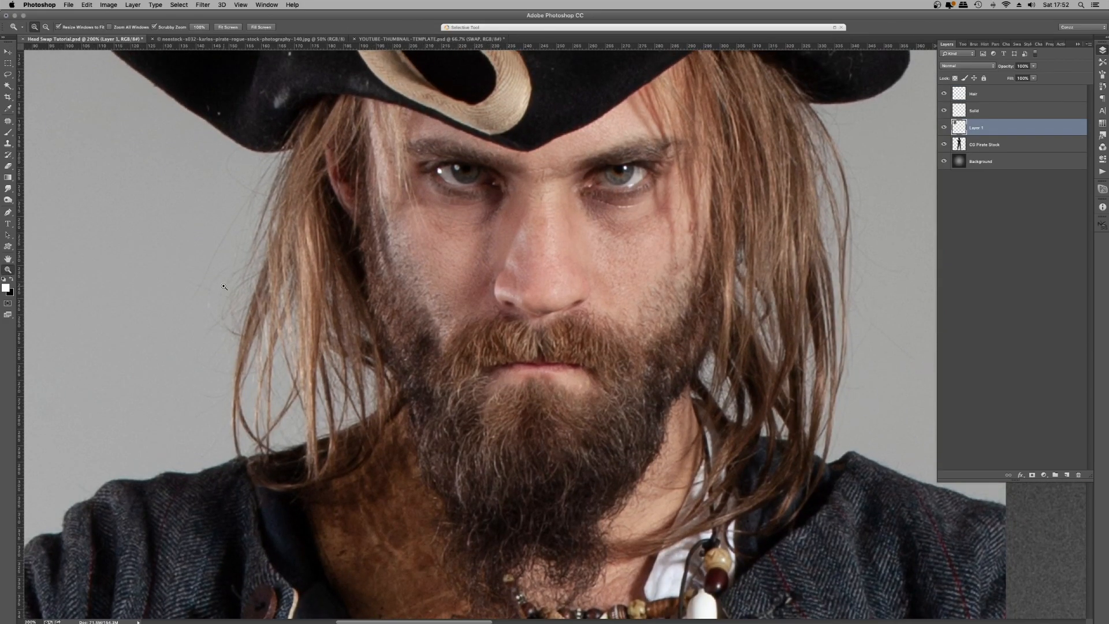
click(1017, 94)
click(1017, 110)
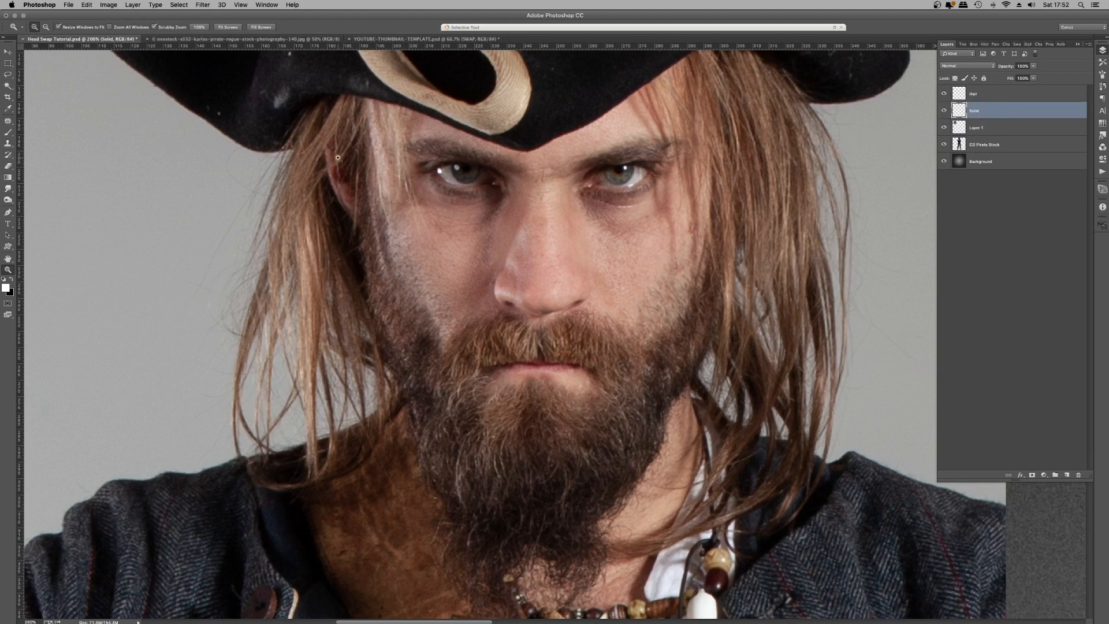
click(7, 212)
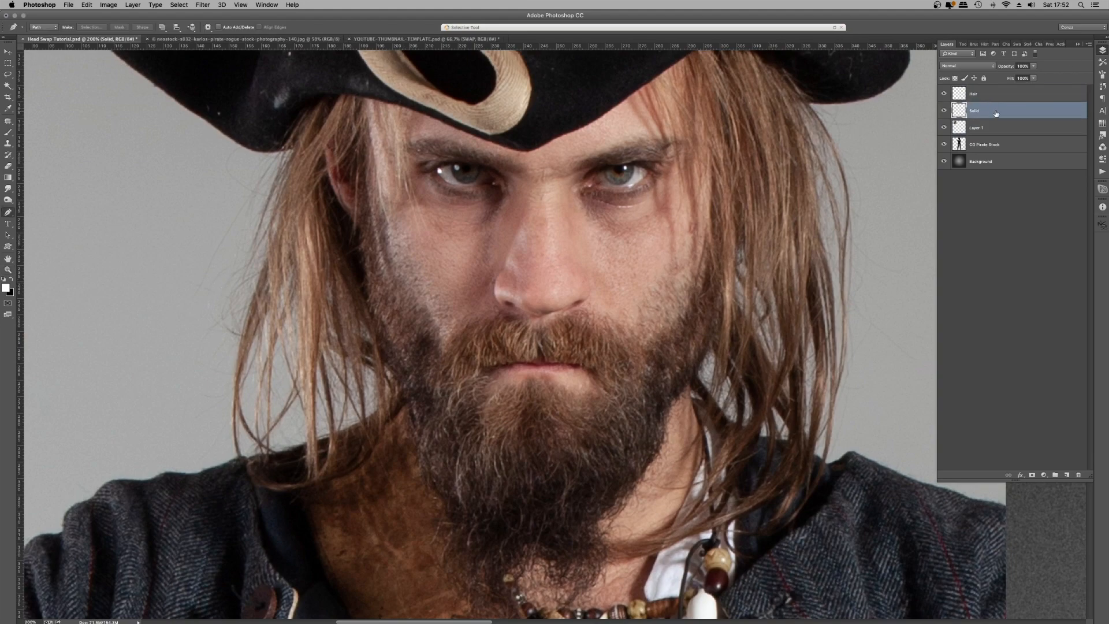
- Examine the pasted head's hat, face, beard and hair edges up close, and compare the head with the CG pirate
scroll(692, 283, up, 1)
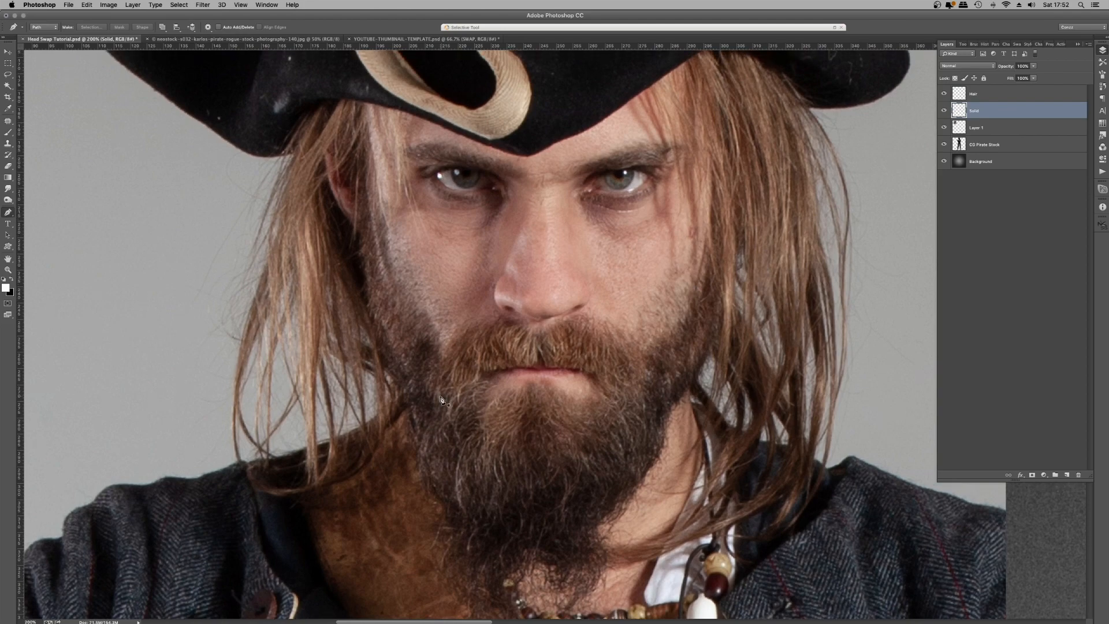
scroll(403, 491, up, 10)
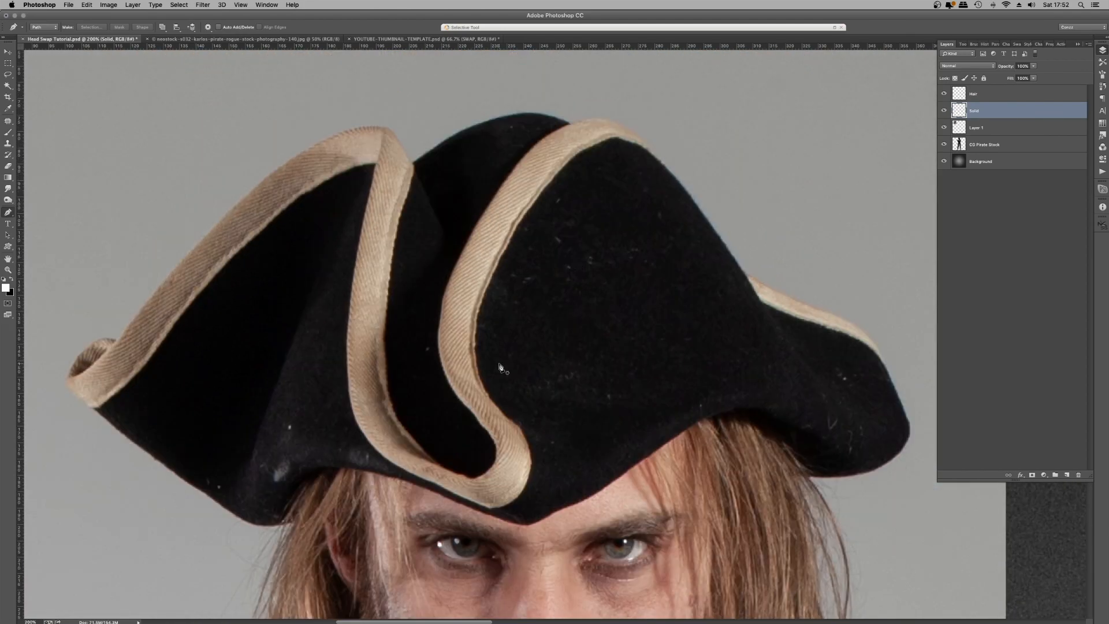
scroll(501, 368, down, 2)
scroll(501, 368, down, 5)
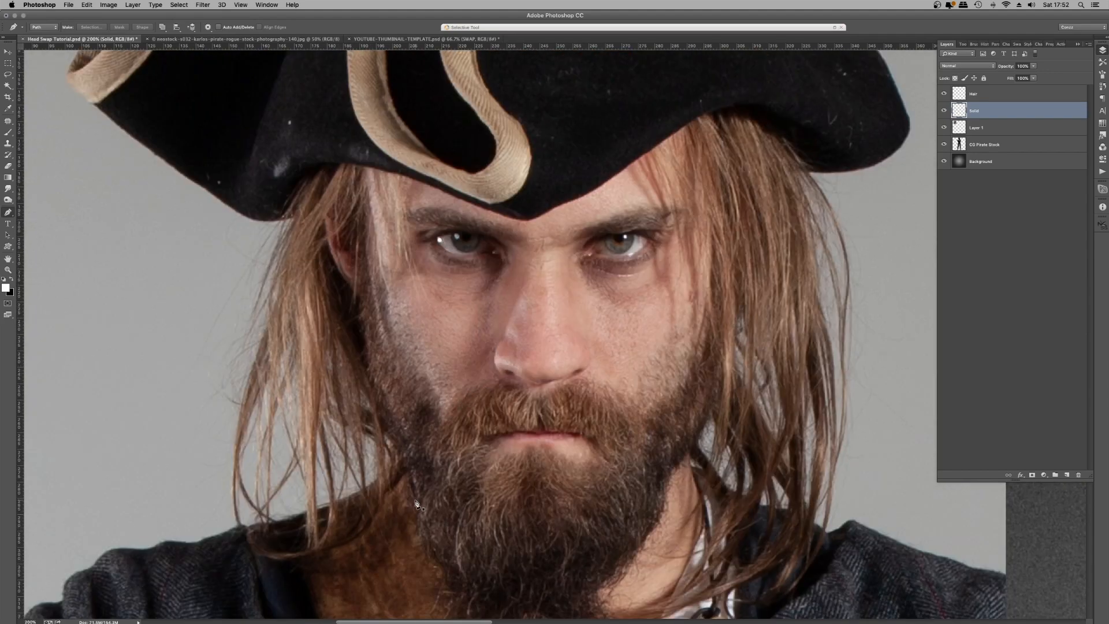
scroll(419, 506, down, 3)
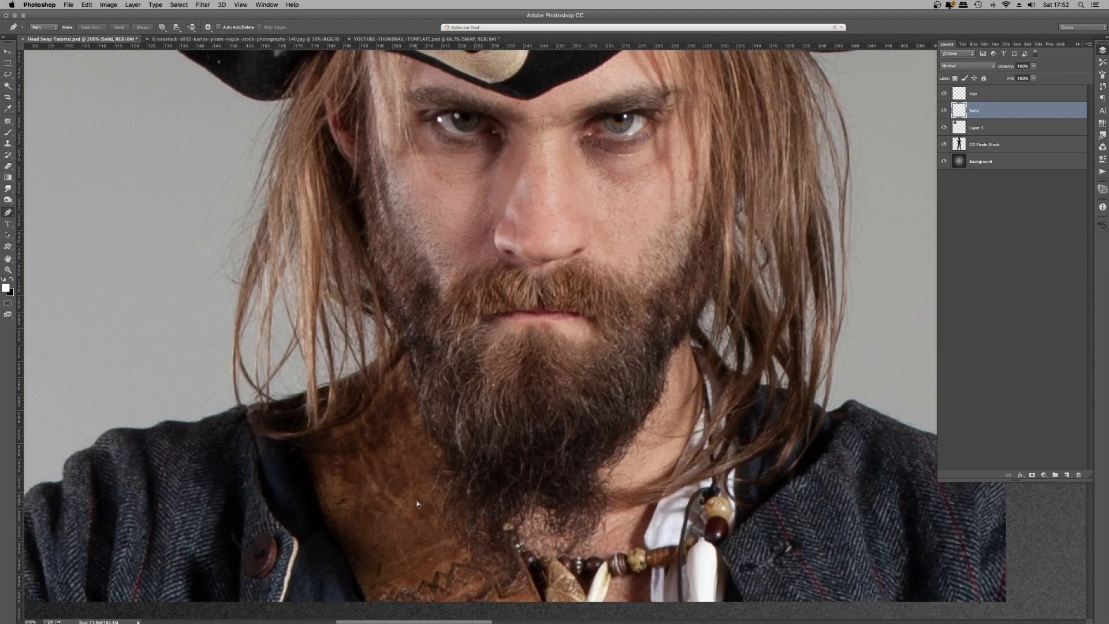
key(super+minus)
key(super+minus)
key(super+minus)
key(super+minus)
key(super+plus)
key(super+minus)
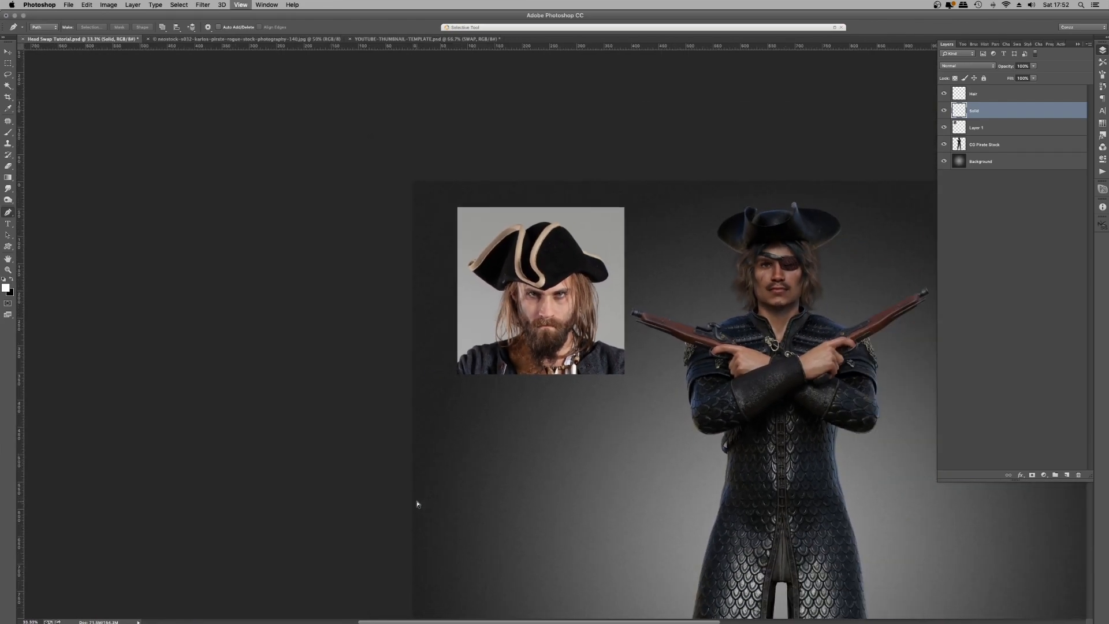
key(super+plus)
drag(770, 311, 489, 300)
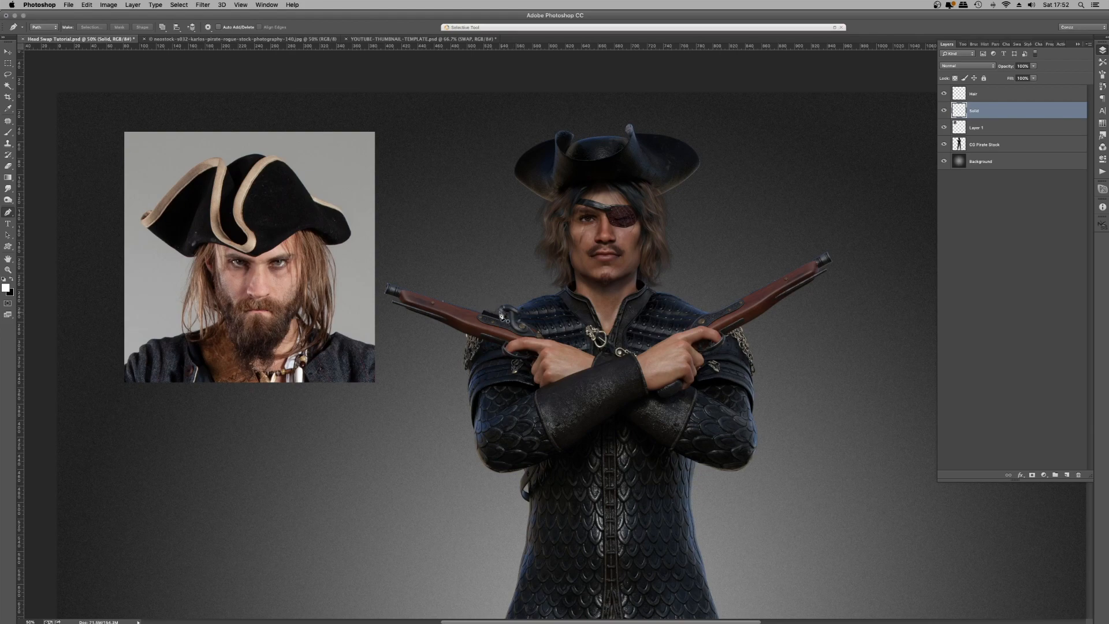
key(super+plus)
key(super+minus)
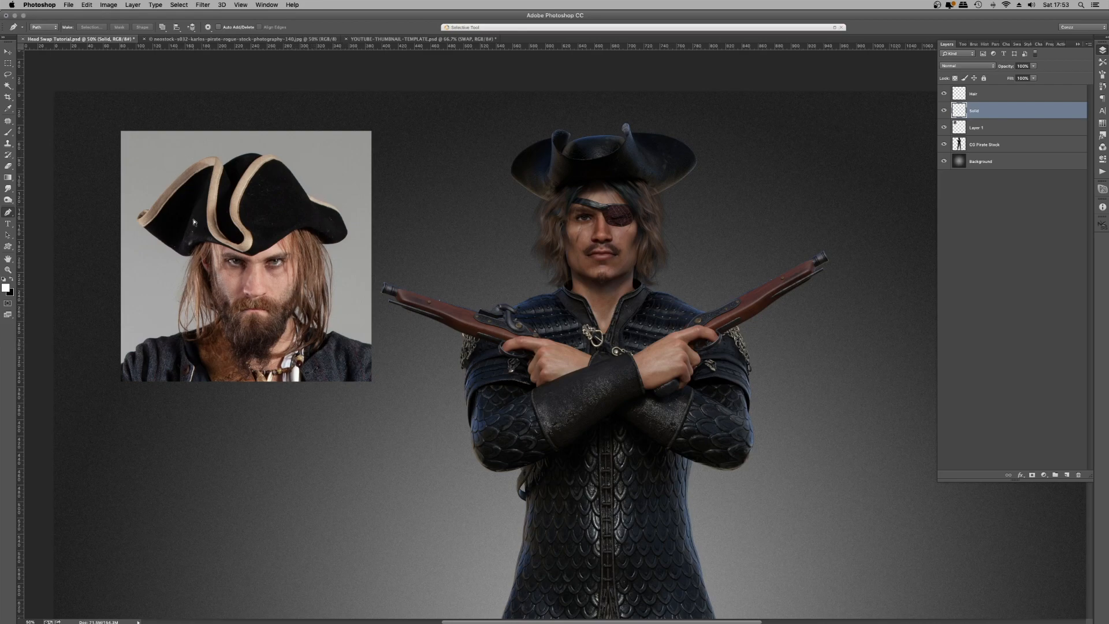
- Start a pen path beside the pirate's left-hand ear and trace it along the hat's lower left brim
key(super+plus)
key(super+plus)
drag(123, 198, 619, 313)
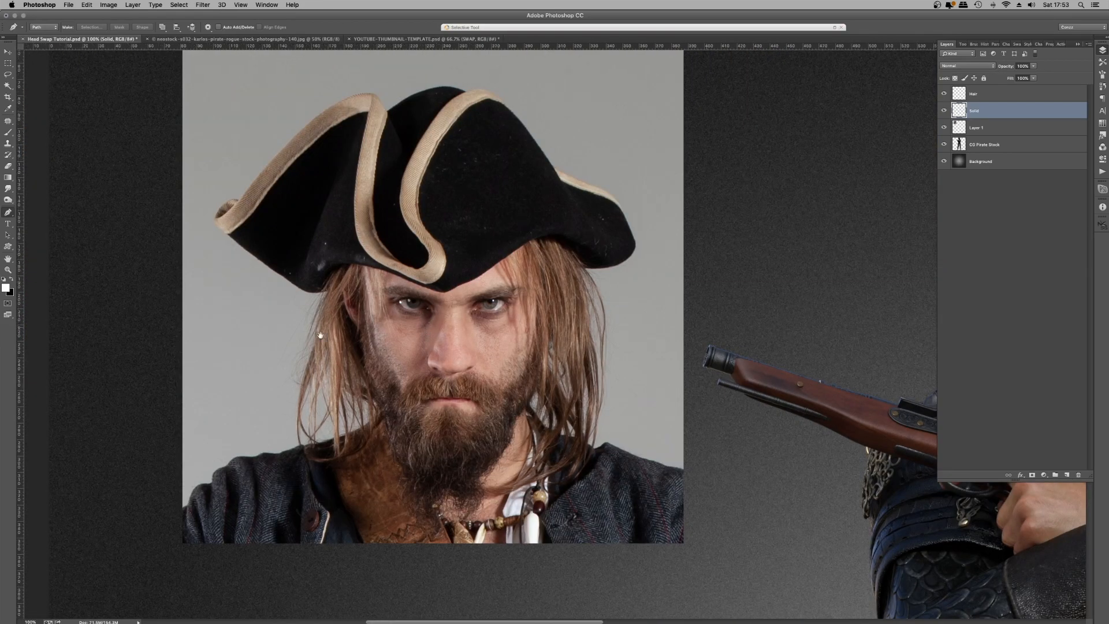
key(super+plus)
key(super+plus)
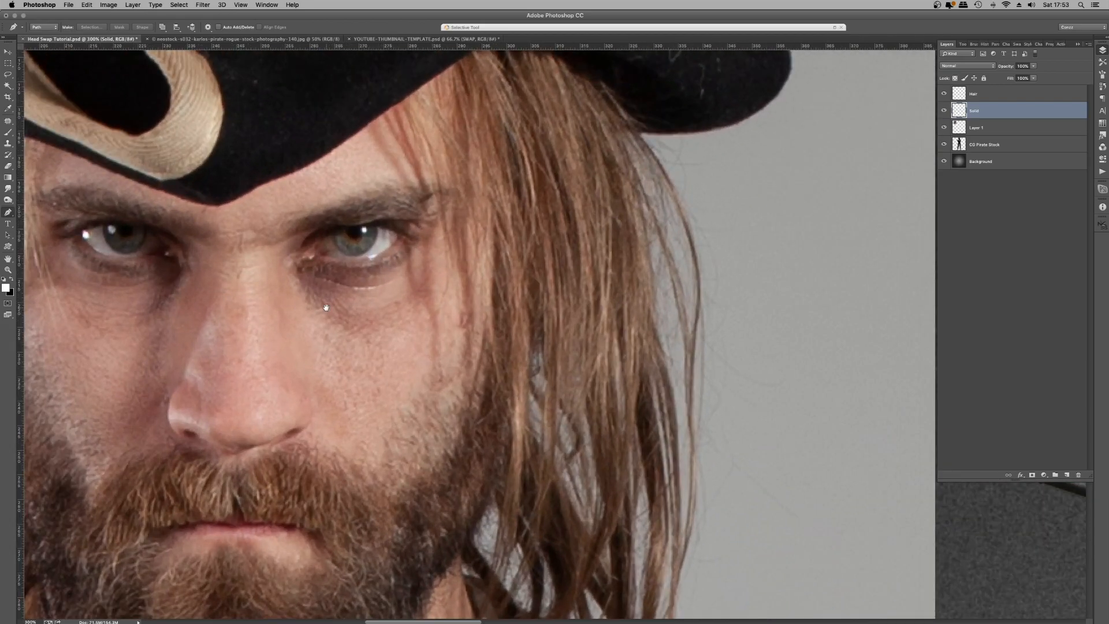
drag(208, 250, 653, 296)
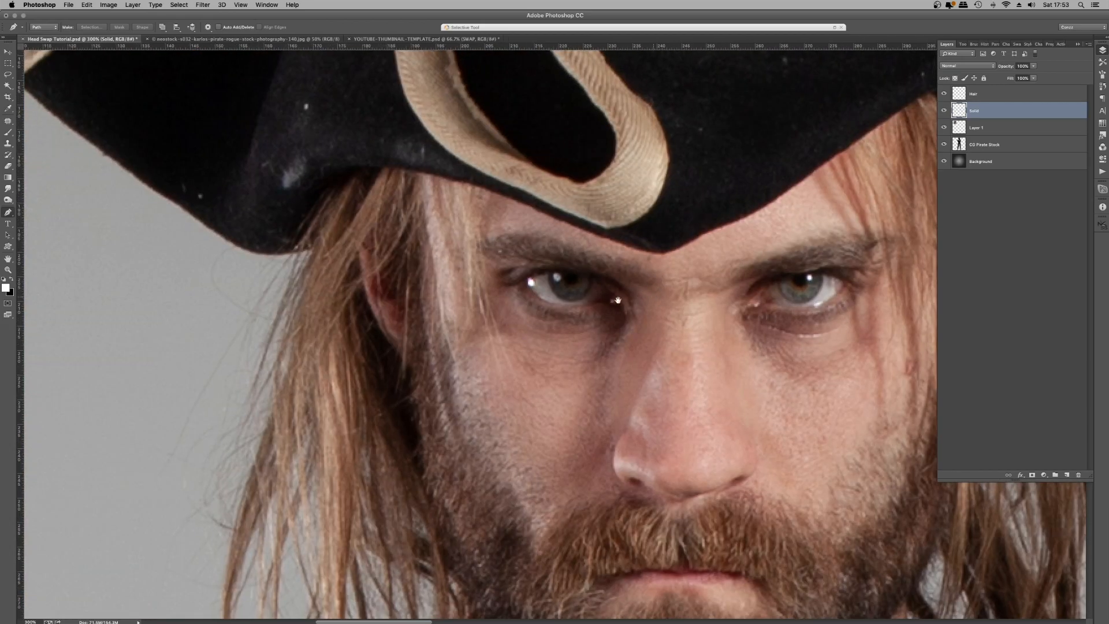
click(406, 379)
drag(358, 273, 354, 248)
drag(353, 239, 547, 265)
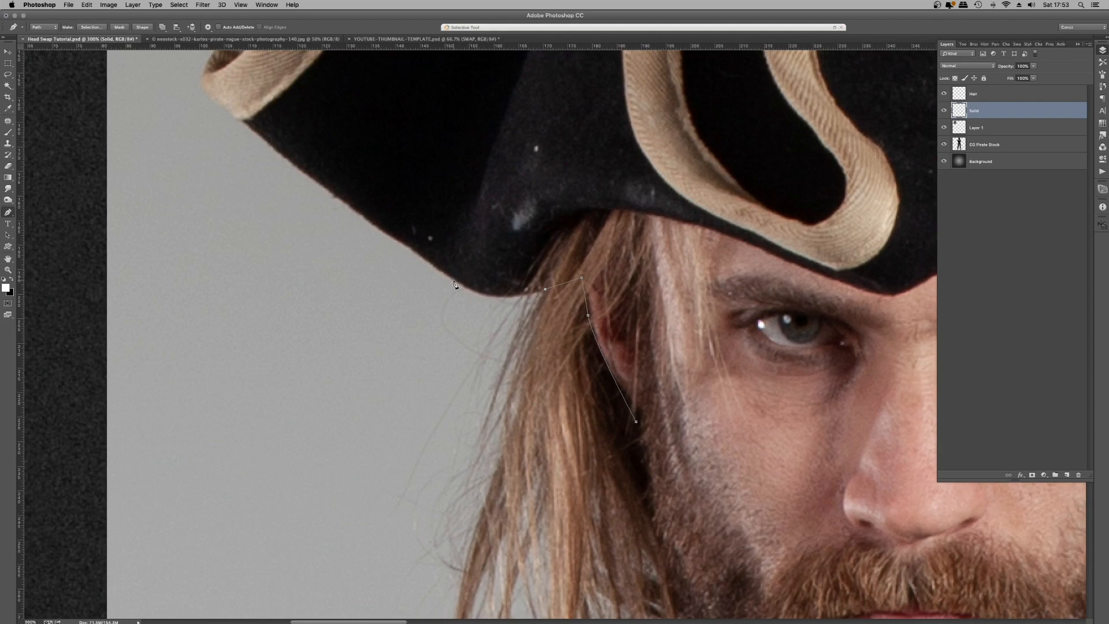
drag(456, 282, 421, 251)
alt+click(456, 281)
drag(378, 218, 410, 358)
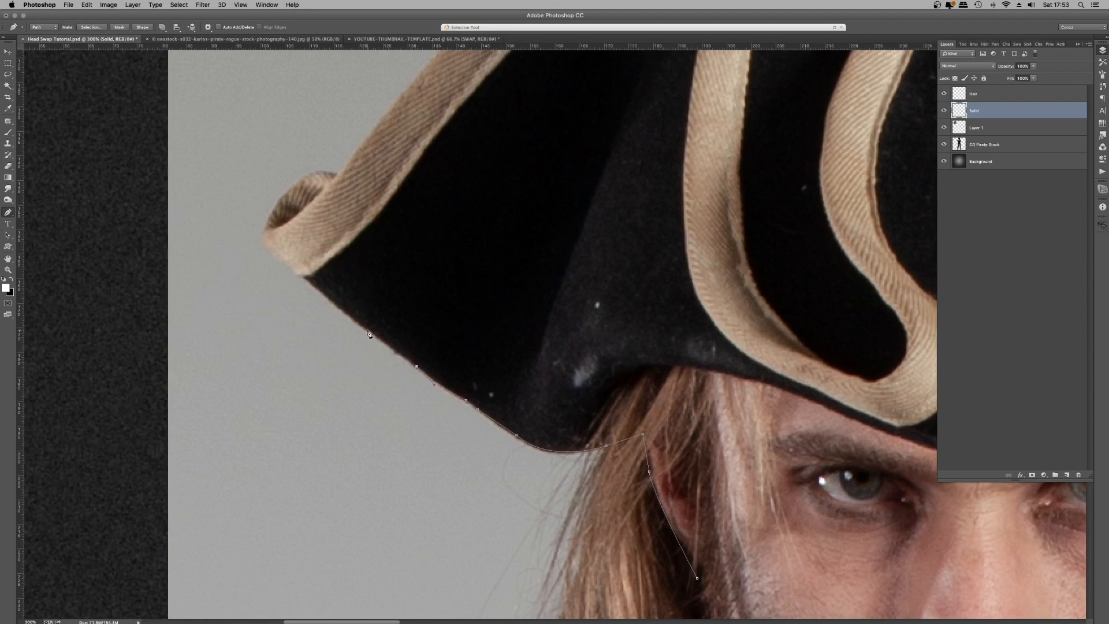
key(super+equal)
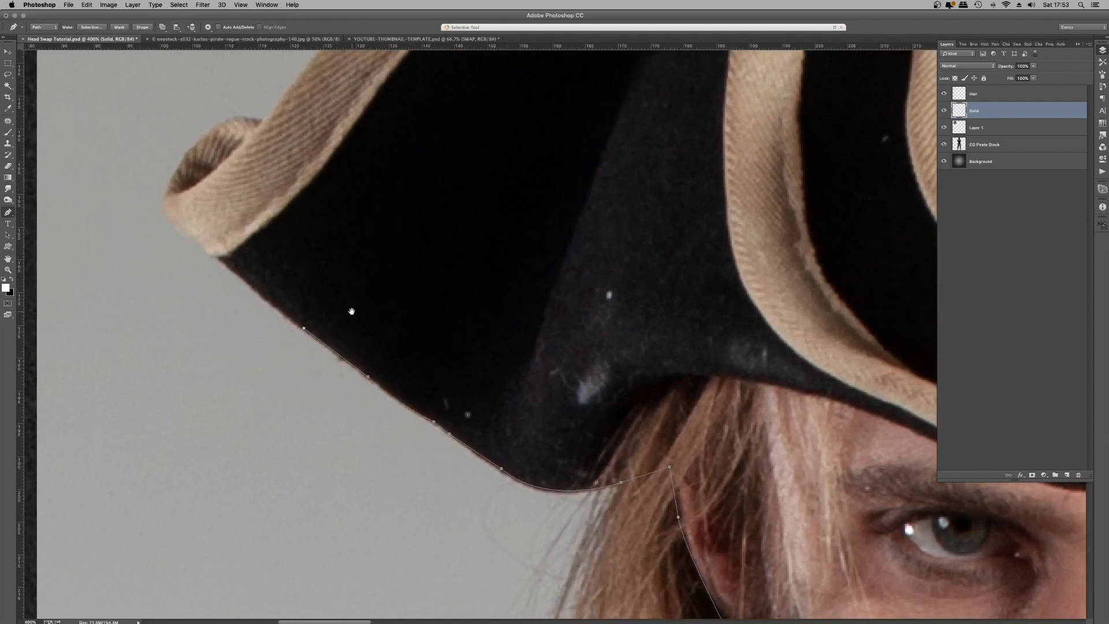
drag(331, 265, 439, 283)
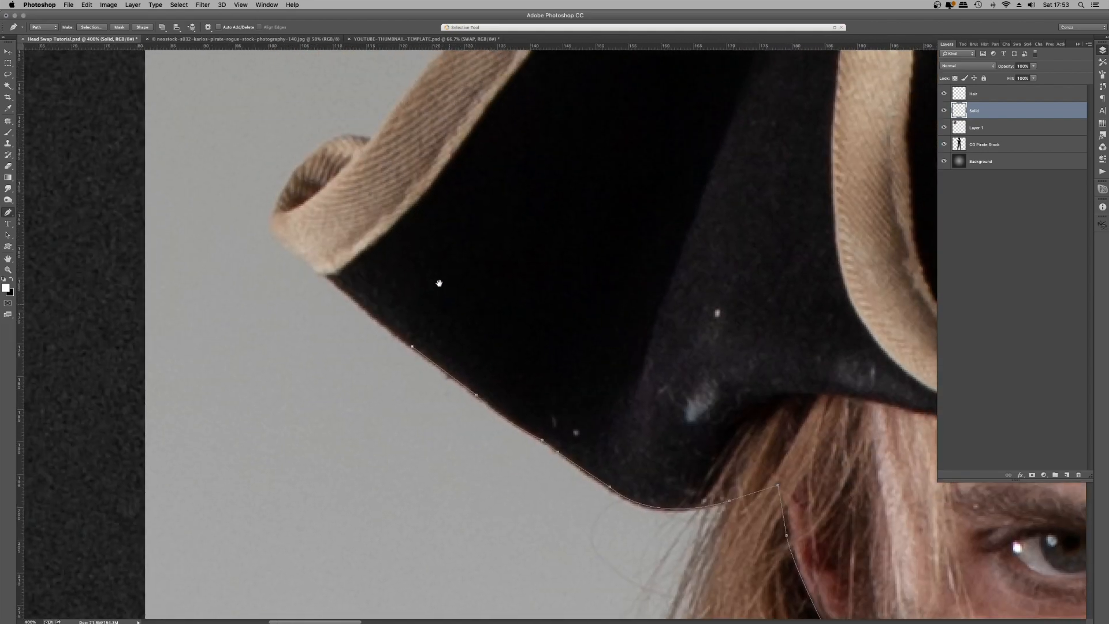
- Continue the path around the hat's left tip, up the trimmed brim and over the top of the crown
click(322, 271)
click(310, 266)
drag(395, 144, 122, 562)
click(643, 132)
click(670, 144)
drag(737, 219, 384, 195)
click(352, 179)
click(396, 151)
drag(600, 81, 638, 82)
click(670, 102)
drag(869, 202, 446, 268)
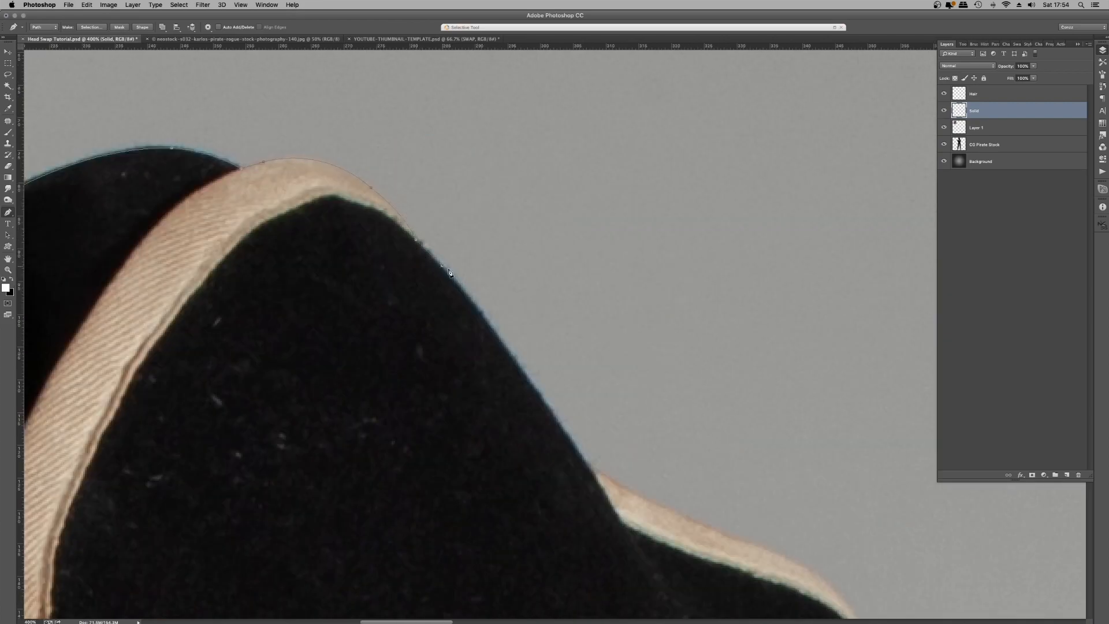
- Extend the path down the hat's right slope and around its right brim to the hair beside the face
drag(626, 526, 357, 203)
drag(462, 248, 508, 266)
drag(605, 370, 490, 275)
click(503, 299)
click(536, 374)
drag(537, 373, 511, 184)
- Run the path down the cheek and around the inside of the beard, and close it beside the ear
drag(411, 285, 293, 314)
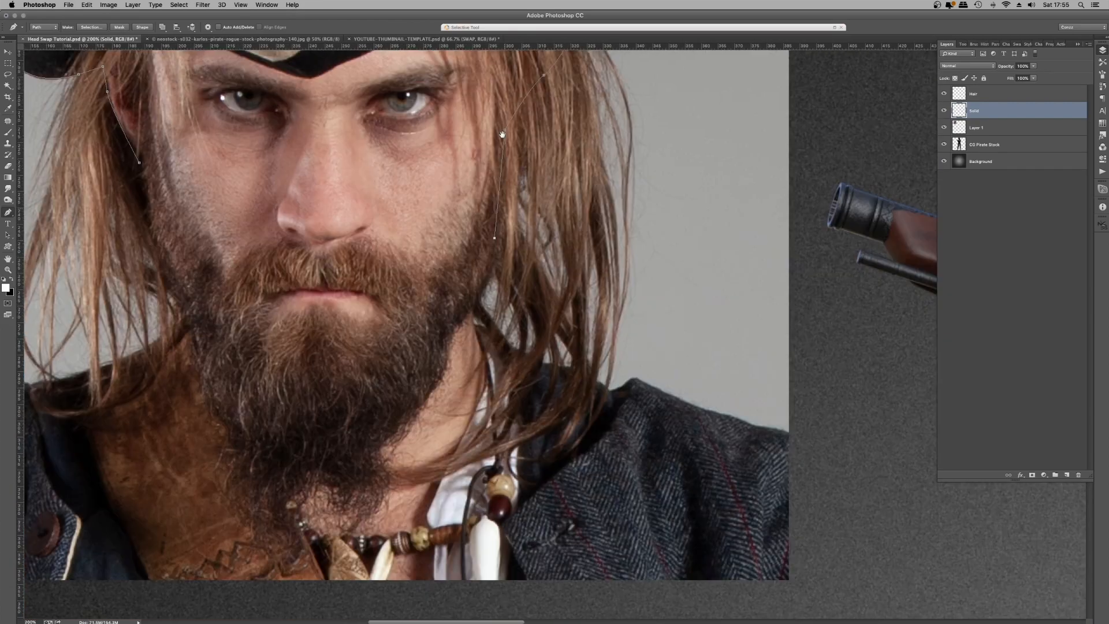
click(181, 295)
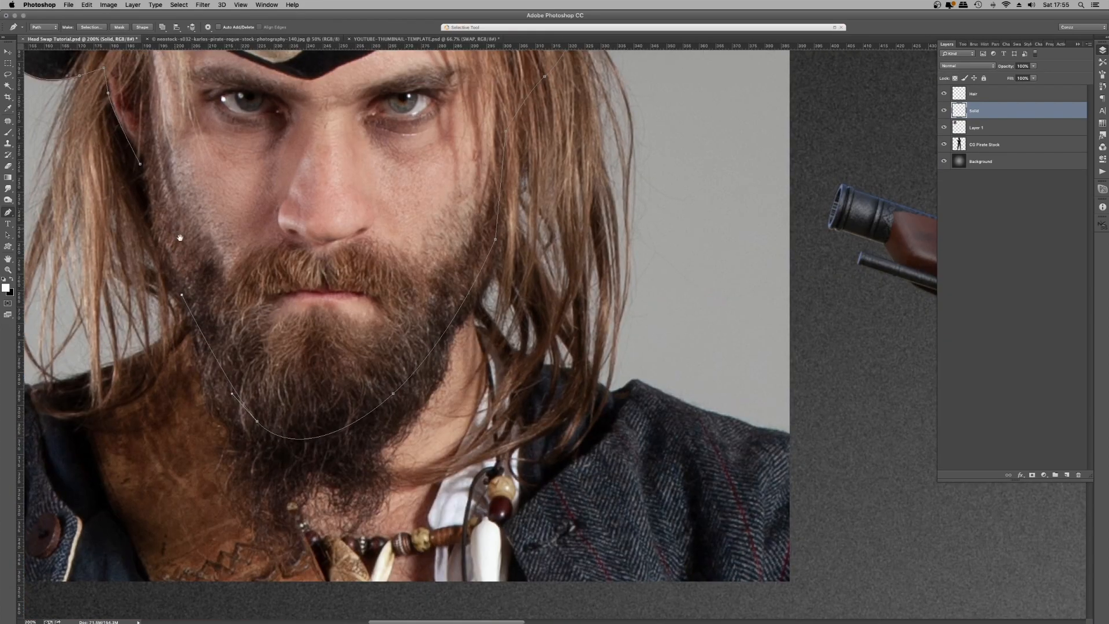
drag(174, 226, 396, 389)
click(376, 368)
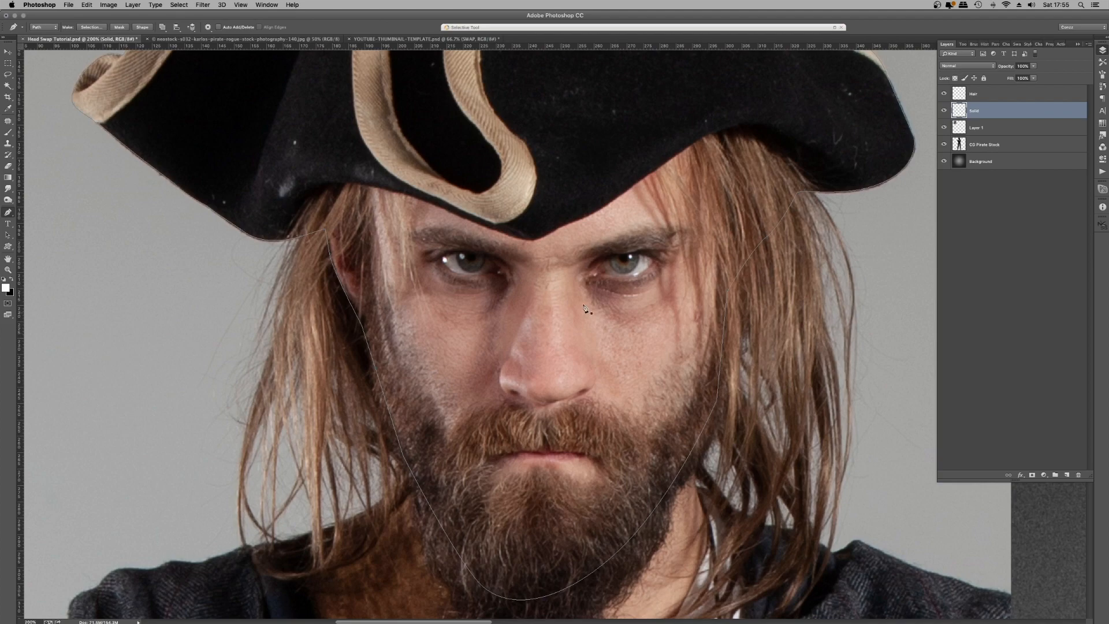
- Fill the closed path with white on the Solid layer, using 100% opacity and no feather, and delete the path
scroll(612, 342, up, 8)
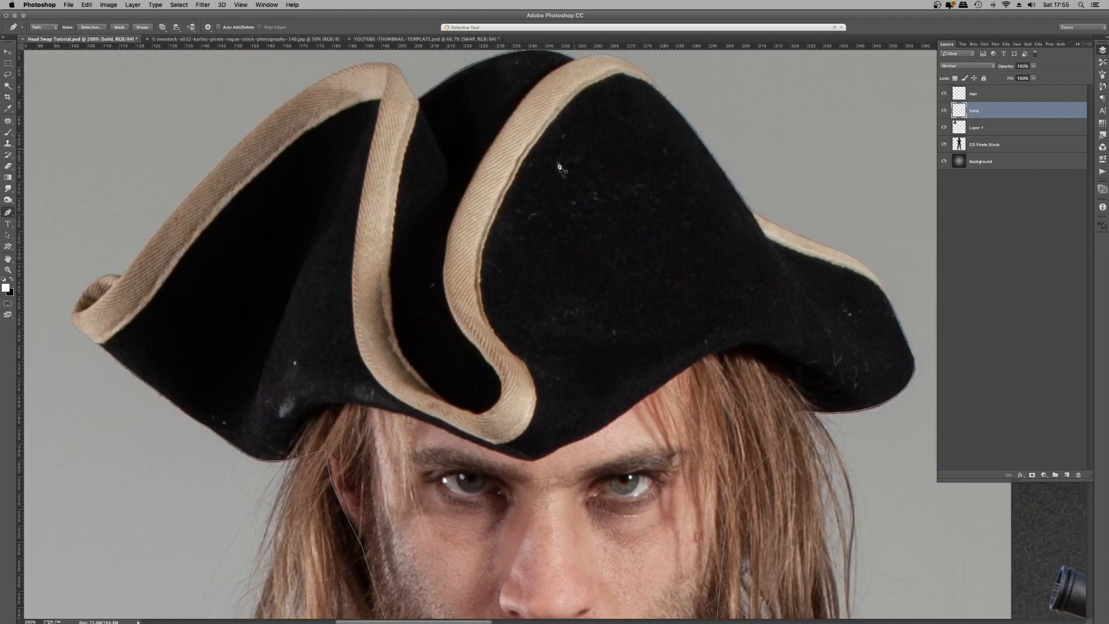
scroll(655, 288, down, 9)
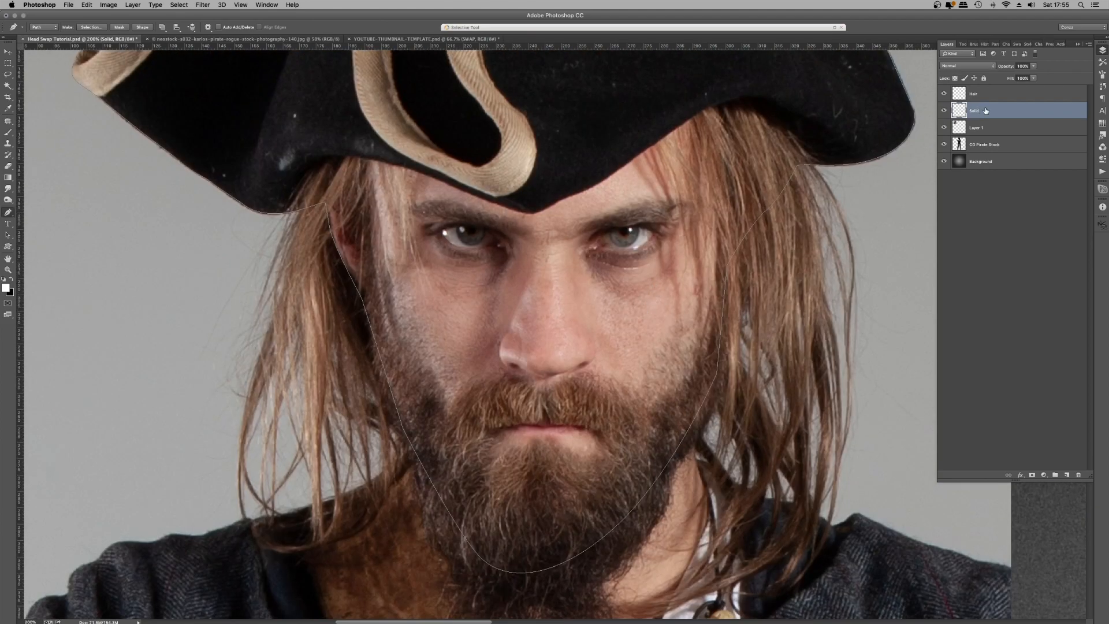
right_click(578, 174)
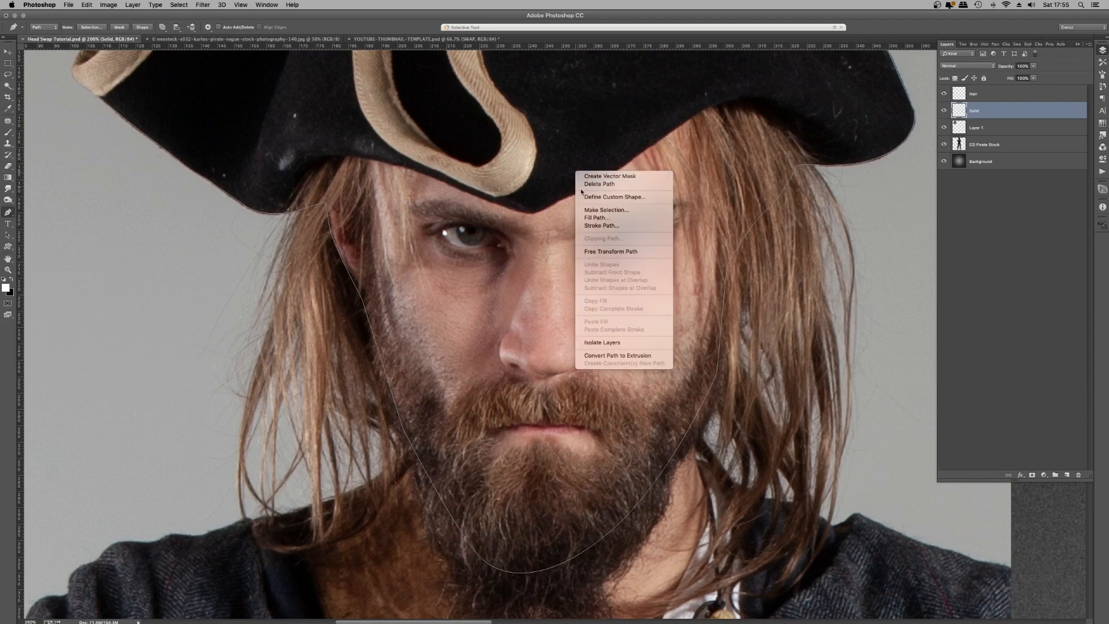
click(601, 218)
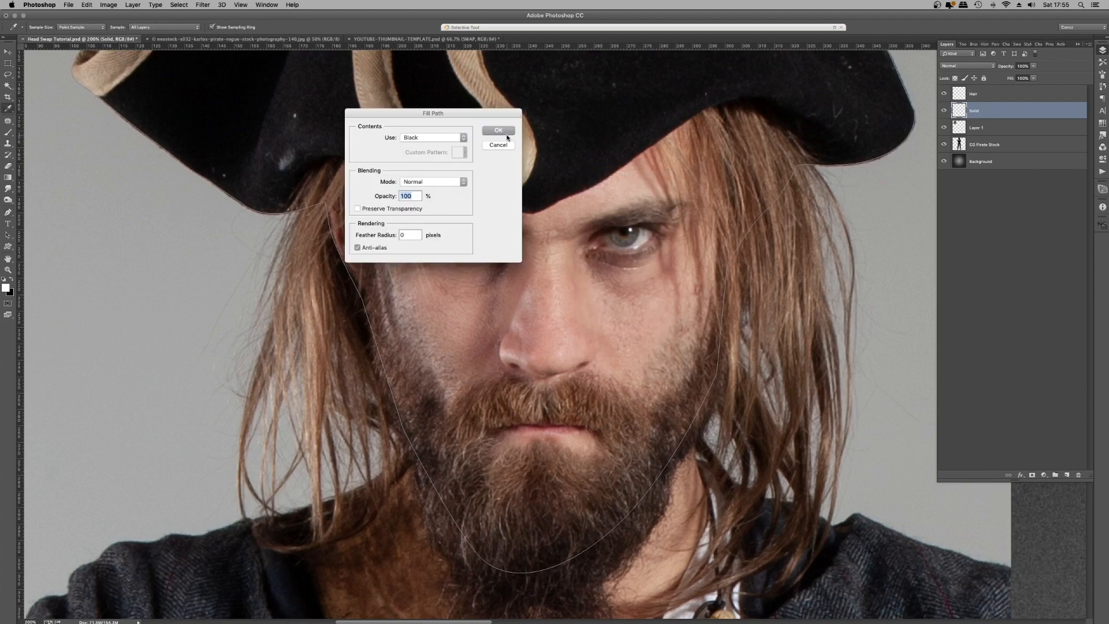
click(413, 137)
click(414, 154)
click(497, 130)
right_click(616, 181)
click(639, 193)
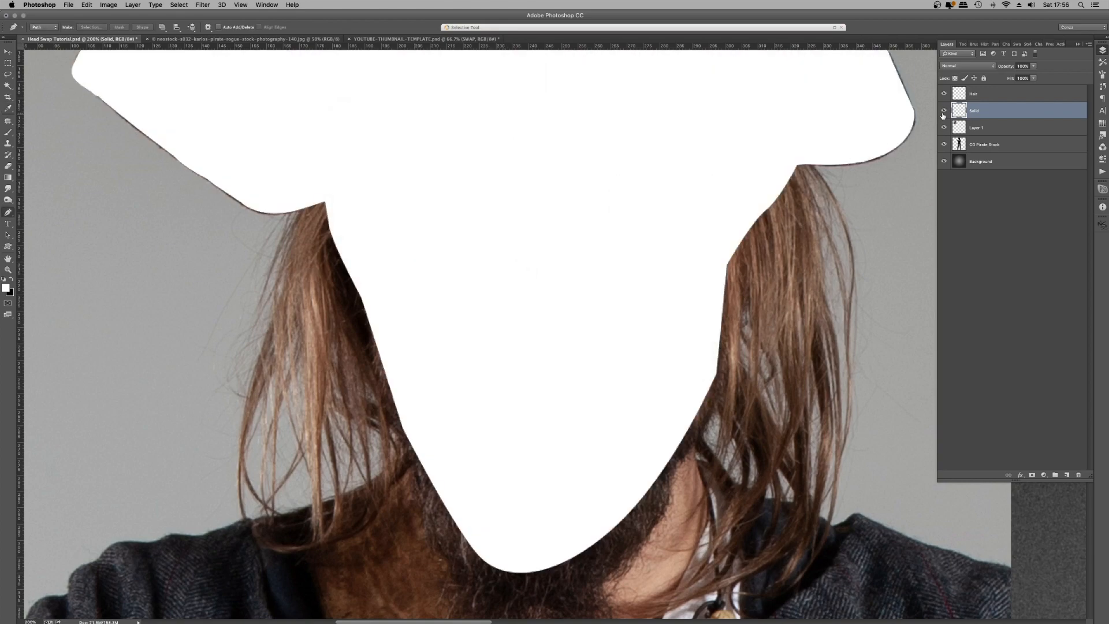
- Hide the Solid layer and make the Hair layer active
click(944, 111)
click(1003, 94)
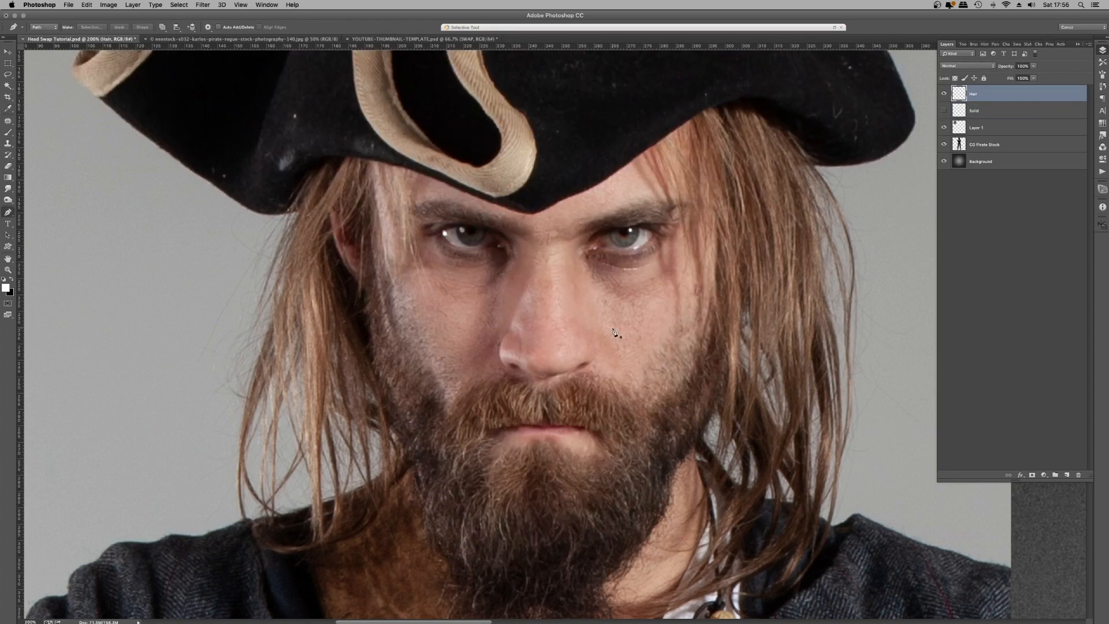
- Examine the loose hair strands beside the left side of the face and the available selection commands
scroll(617, 334, up, 2)
scroll(296, 321, down, 3)
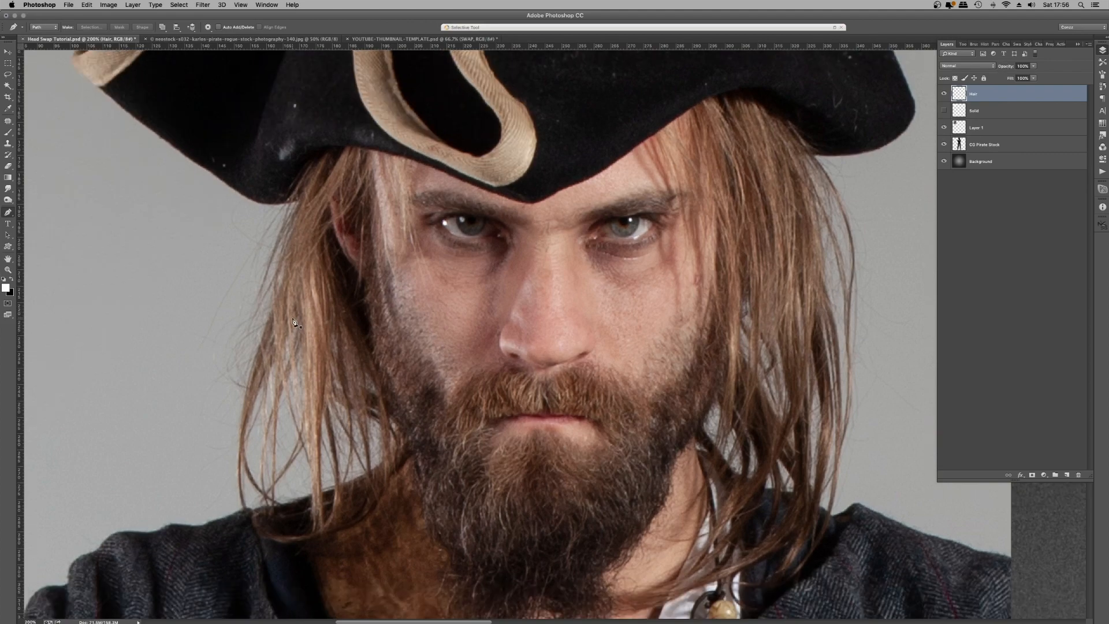
key(super+plus)
drag(217, 303, 441, 236)
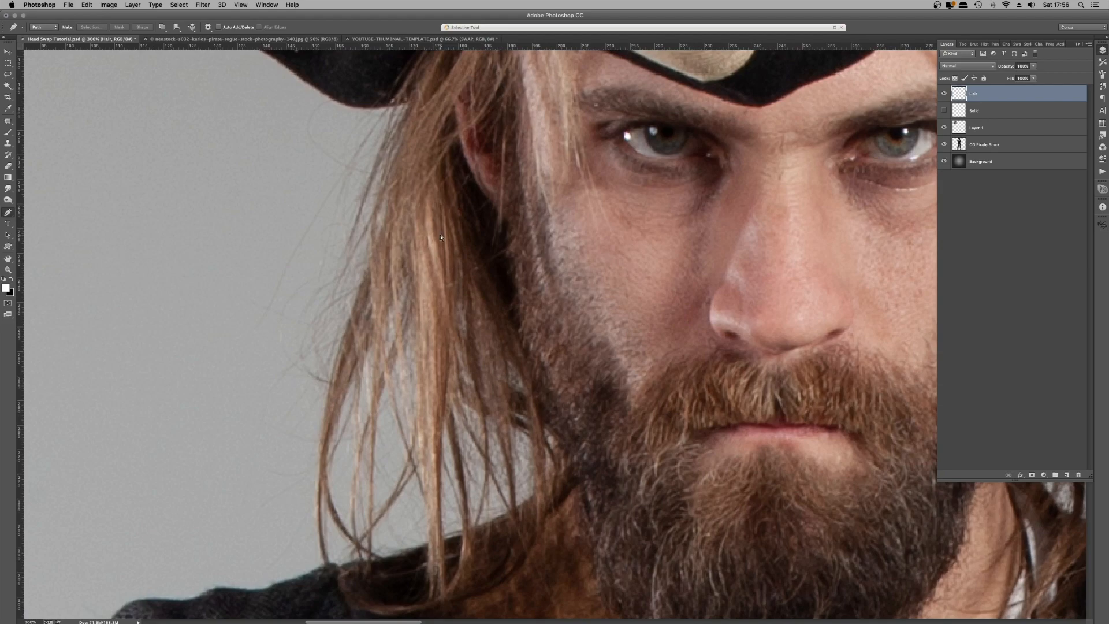
key(super+minus)
key(super+plus)
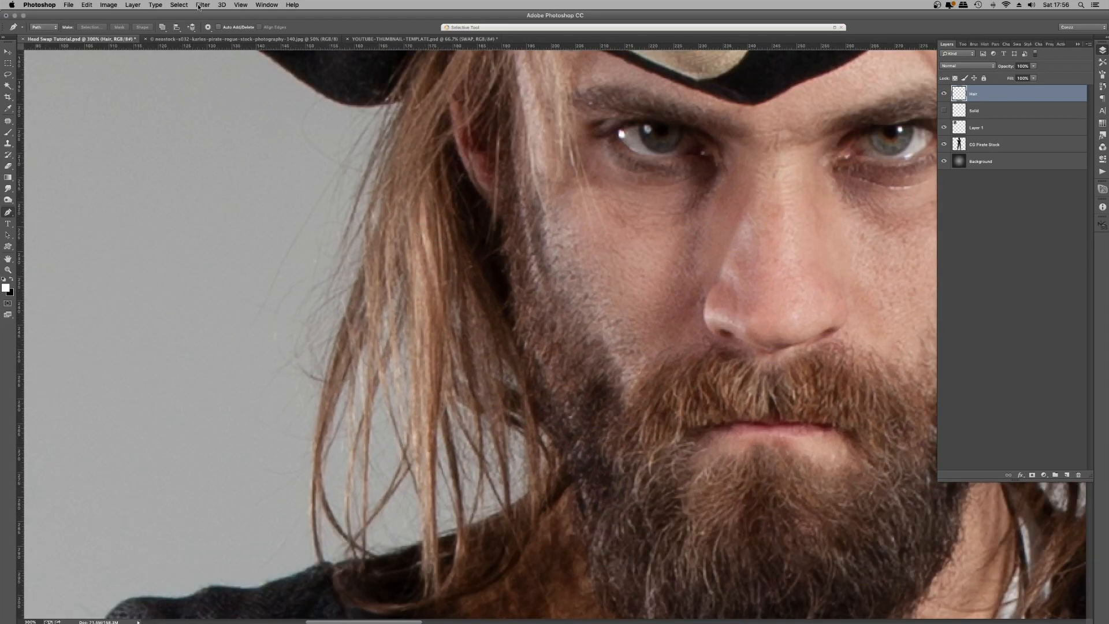
click(180, 5)
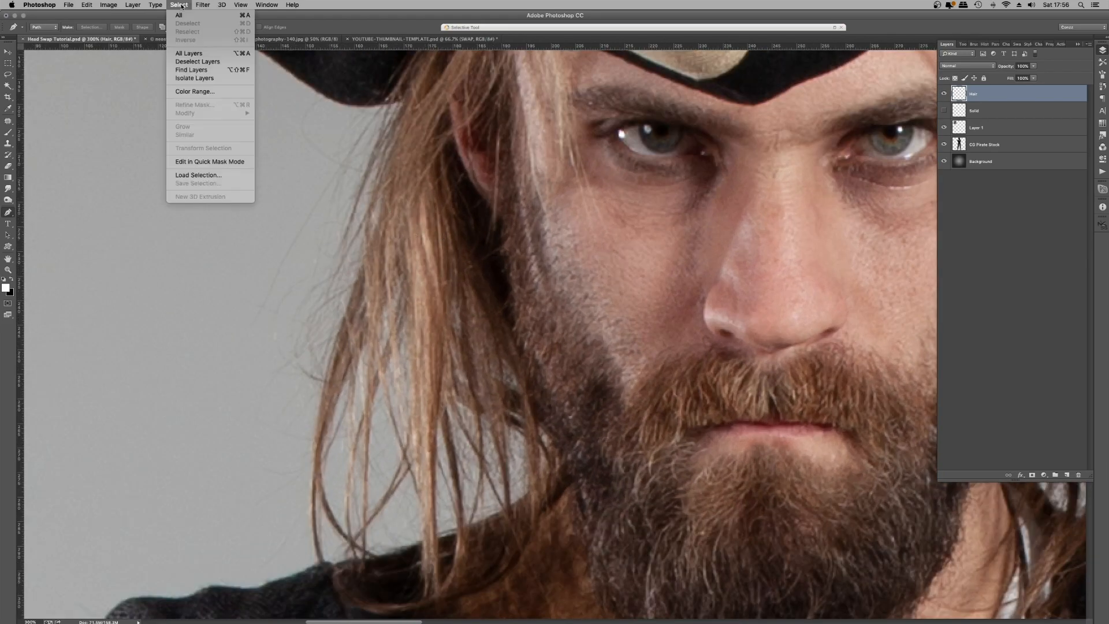
click(396, 21)
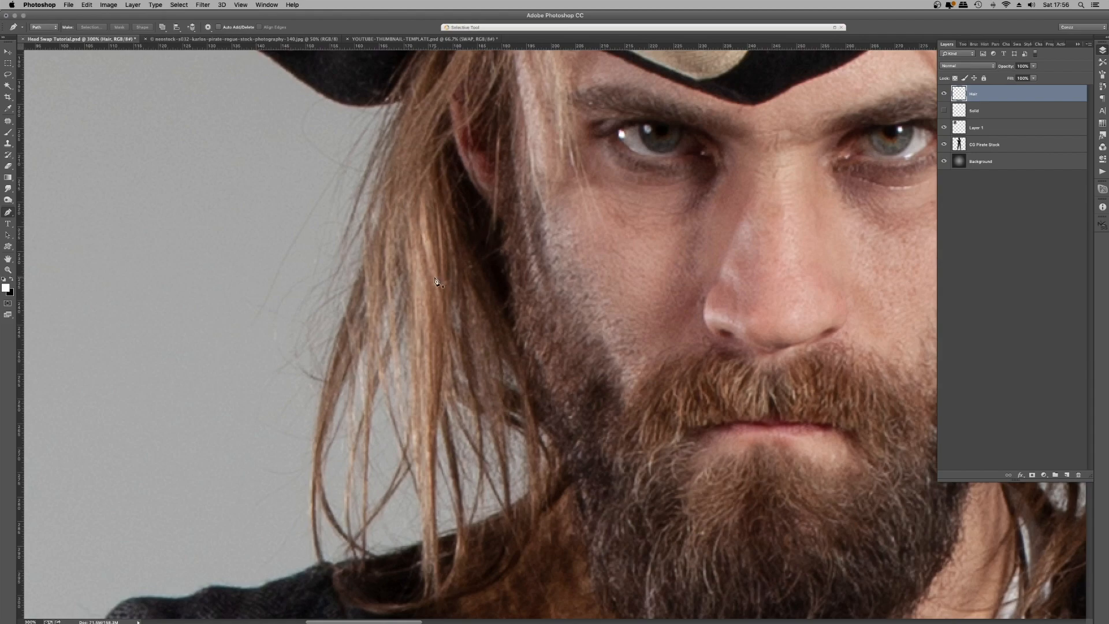
- Select the upper lock of hair beside the ear under the hat with the Lasso tool, adding its loose outer strands
click(9, 75)
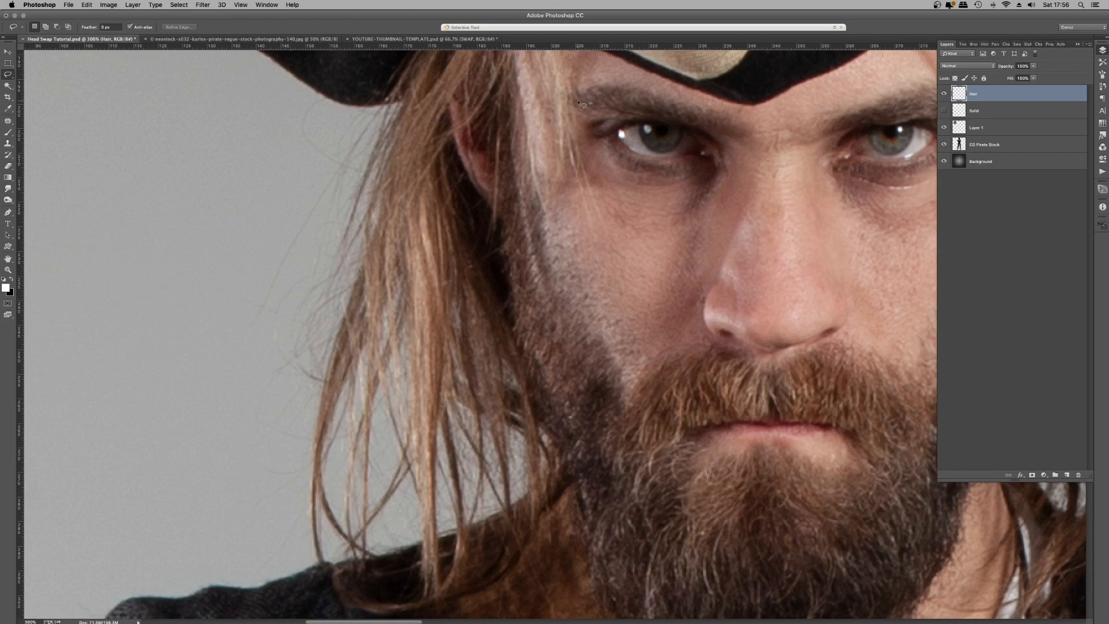
mouse_move(403, 104)
mouse_down()
mouse_move(368, 253)
mouse_move(487, 126)
mouse_move(408, 115)
mouse_up()
mouse_move(369, 223)
mouse_down()
mouse_move(406, 146)
mouse_move(381, 165)
mouse_up()
drag(404, 123, 392, 135)
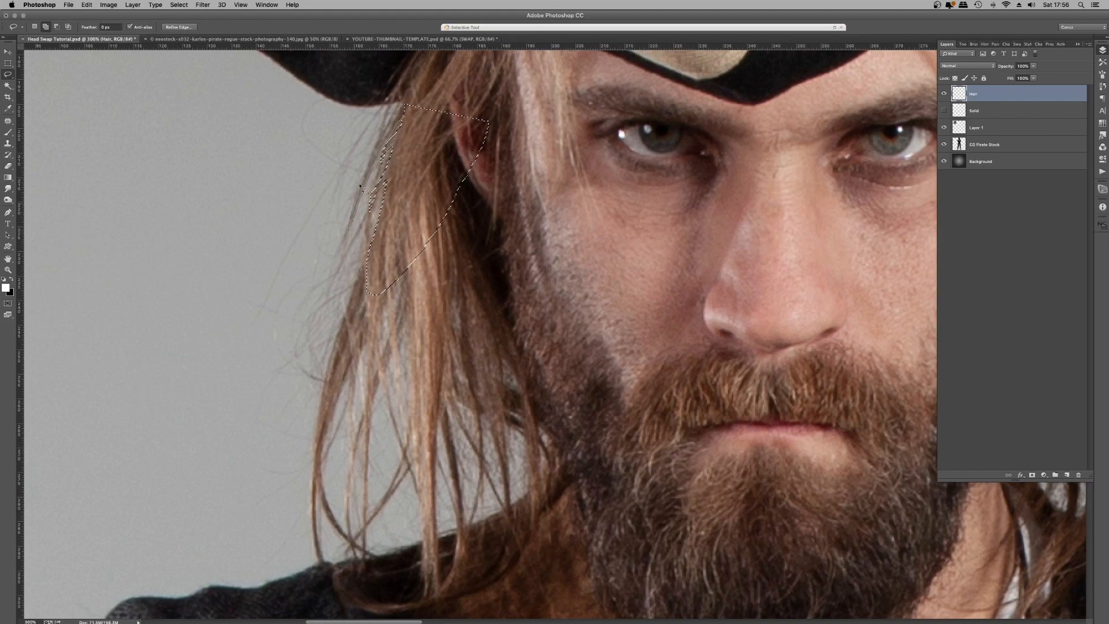
mouse_move(379, 146)
mouse_down()
mouse_move(405, 106)
mouse_move(437, 110)
mouse_up()
- Add the long outermost strand to the selection, following it down to its curled end on the shoulder
scroll(370, 156, down, 3)
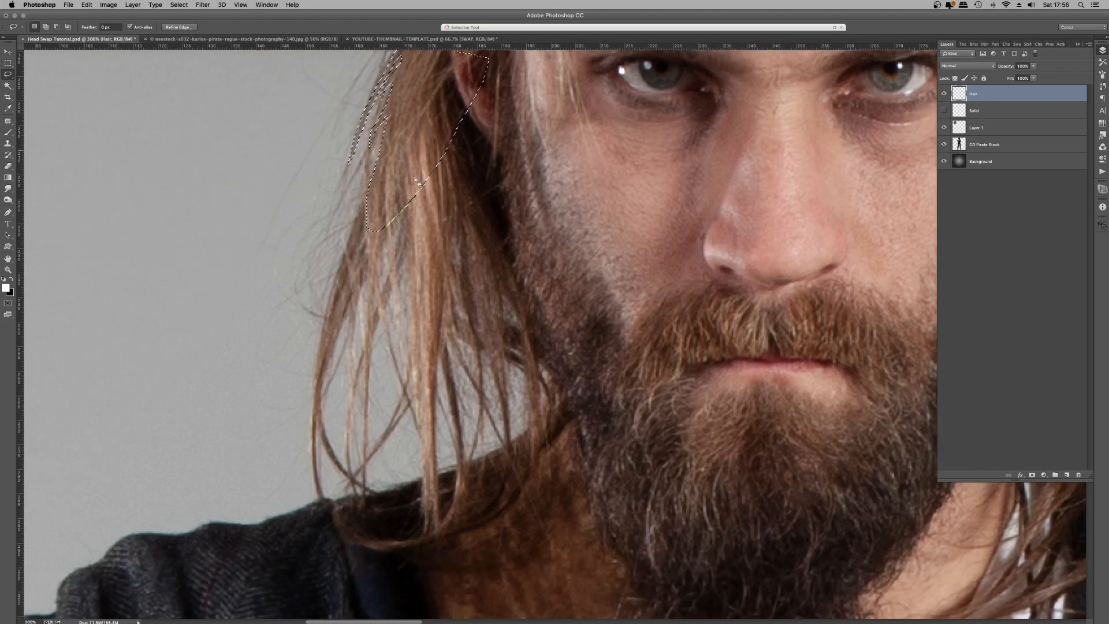
mouse_move(365, 154)
mouse_down()
mouse_move(322, 340)
mouse_move(373, 182)
mouse_up()
mouse_move(321, 338)
mouse_down()
mouse_move(327, 416)
mouse_move(332, 322)
mouse_move(323, 316)
mouse_move(319, 459)
mouse_move(315, 419)
mouse_up()
drag(325, 381, 322, 376)
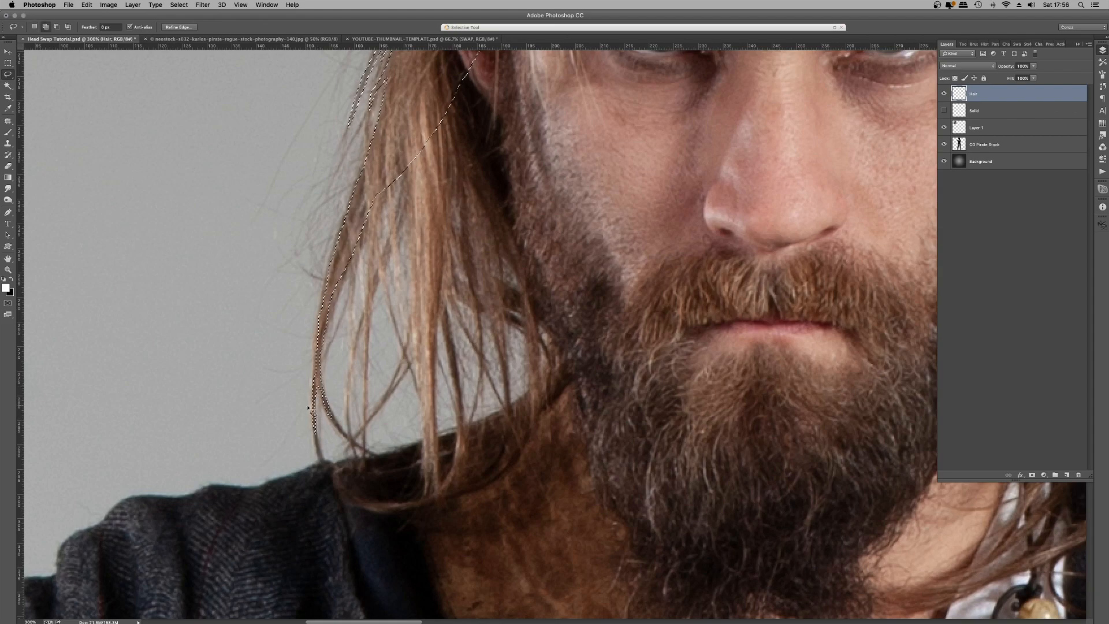
drag(325, 467, 310, 416)
mouse_move(338, 429)
mouse_down()
mouse_move(380, 460)
mouse_move(329, 409)
mouse_up()
- Add the thin vertical strands hanging just inside the outermost strand to the selection
drag(365, 259, 362, 351)
mouse_move(361, 435)
mouse_down()
mouse_move(364, 469)
mouse_move(365, 395)
mouse_up()
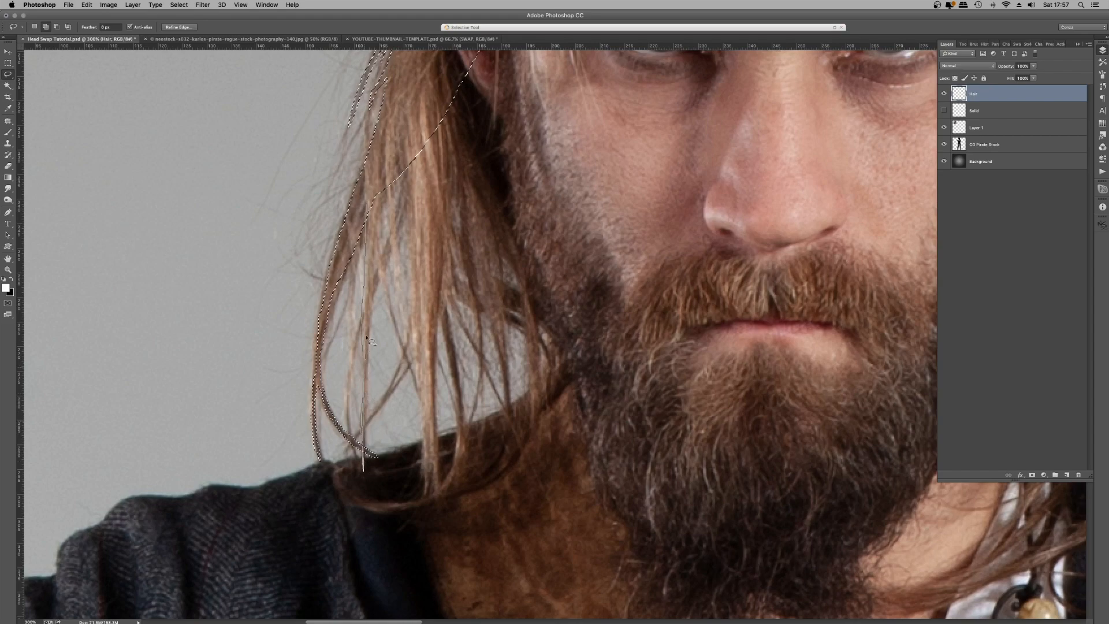
drag(372, 180, 373, 182)
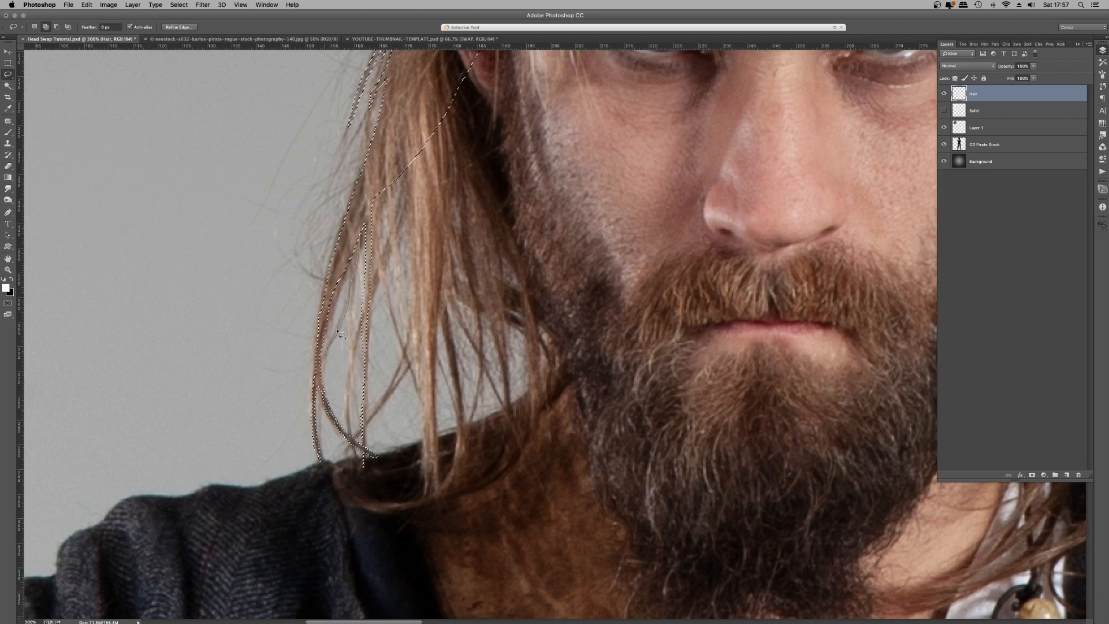
mouse_move(348, 293)
mouse_down()
mouse_move(350, 246)
mouse_move(354, 330)
mouse_move(352, 238)
mouse_move(353, 324)
mouse_up()
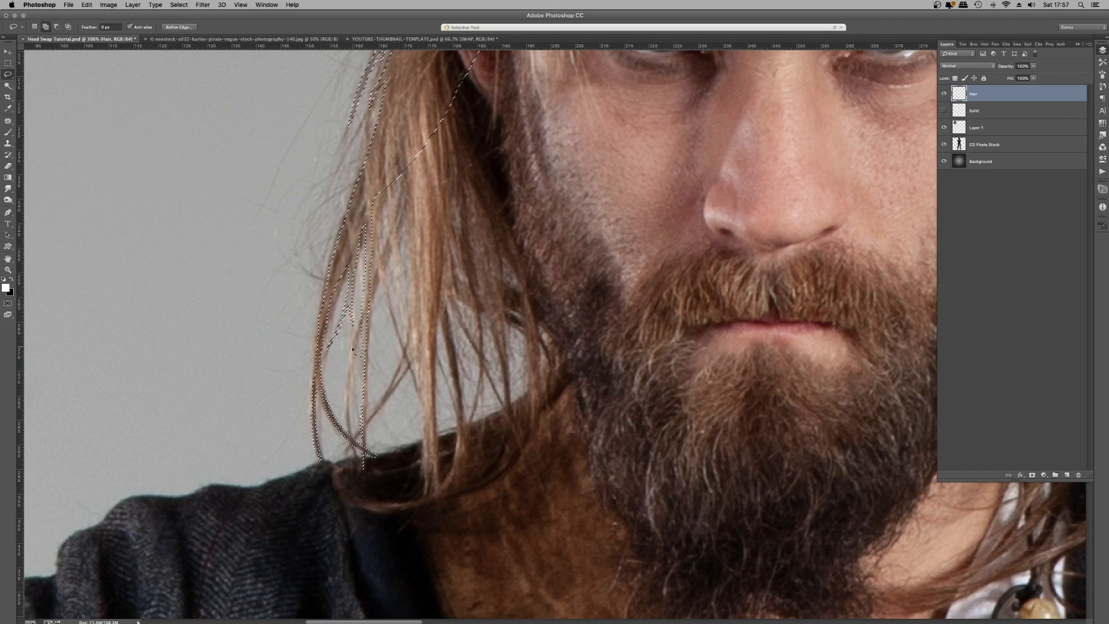
drag(353, 458, 352, 389)
- Add the thick central lock and the crossing strands beside it to the selection
mouse_move(417, 176)
mouse_down()
mouse_move(409, 139)
mouse_move(376, 168)
mouse_up()
mouse_move(372, 263)
mouse_down()
mouse_move(385, 207)
mouse_move(383, 242)
mouse_move(385, 209)
mouse_up()
drag(390, 318, 403, 355)
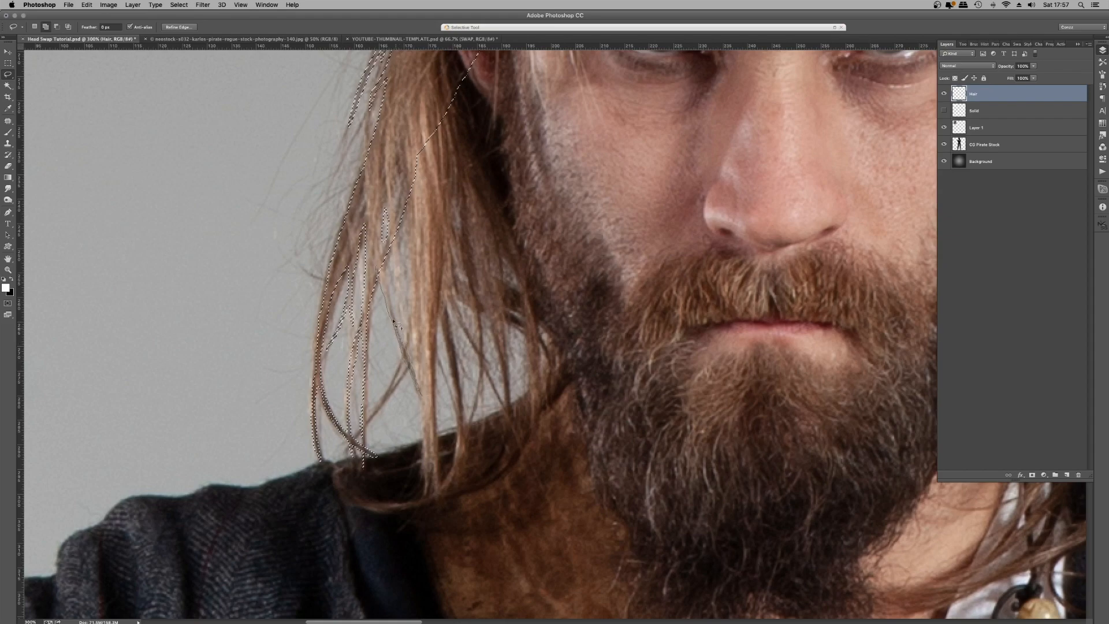
mouse_move(383, 273)
mouse_down()
mouse_move(426, 491)
mouse_move(429, 463)
mouse_move(436, 493)
mouse_move(435, 339)
mouse_move(453, 220)
mouse_move(422, 148)
mouse_up()
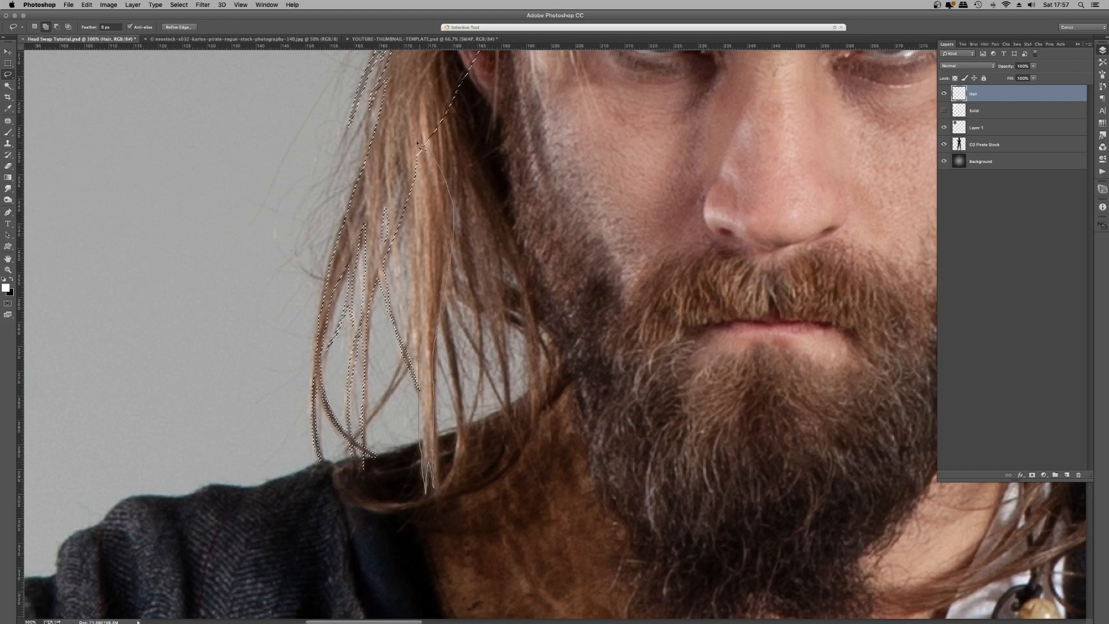
drag(410, 249, 422, 345)
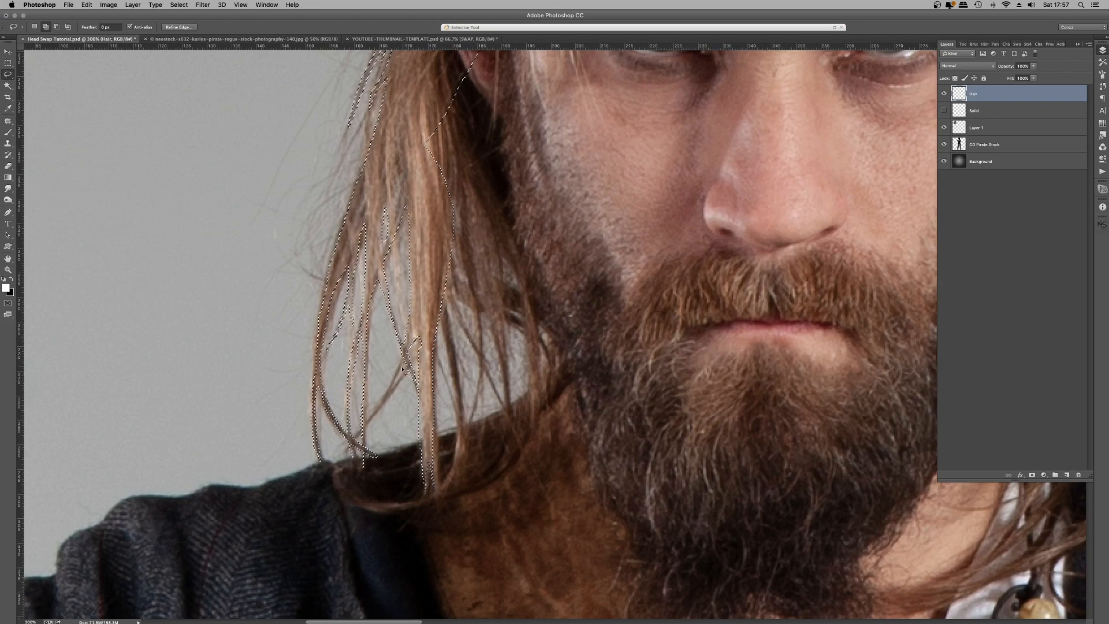
drag(409, 347, 413, 361)
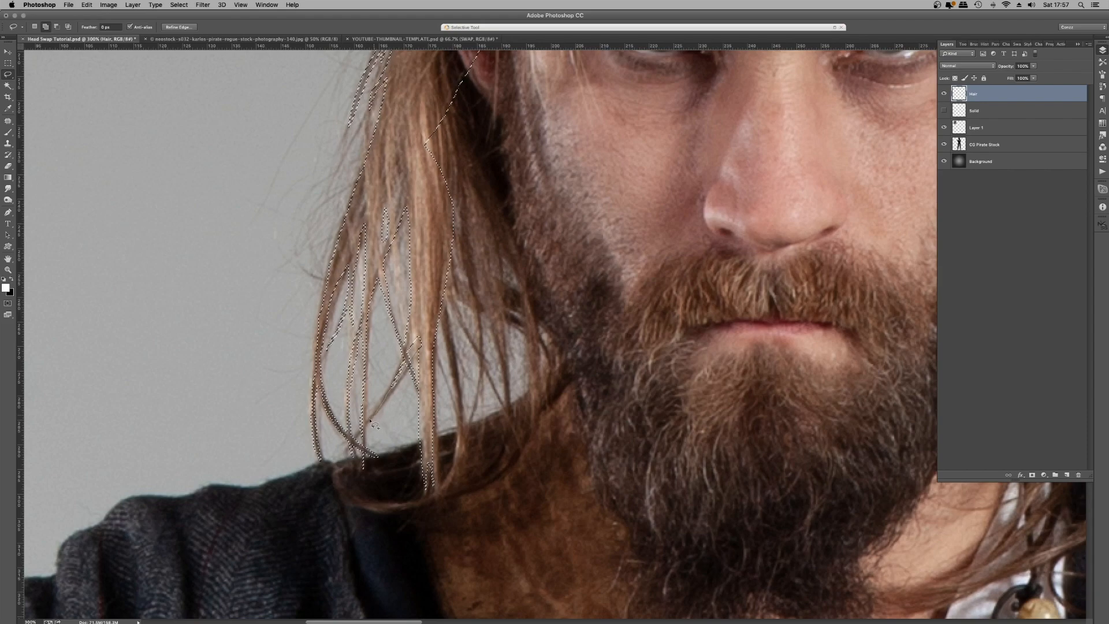
drag(410, 369, 393, 393)
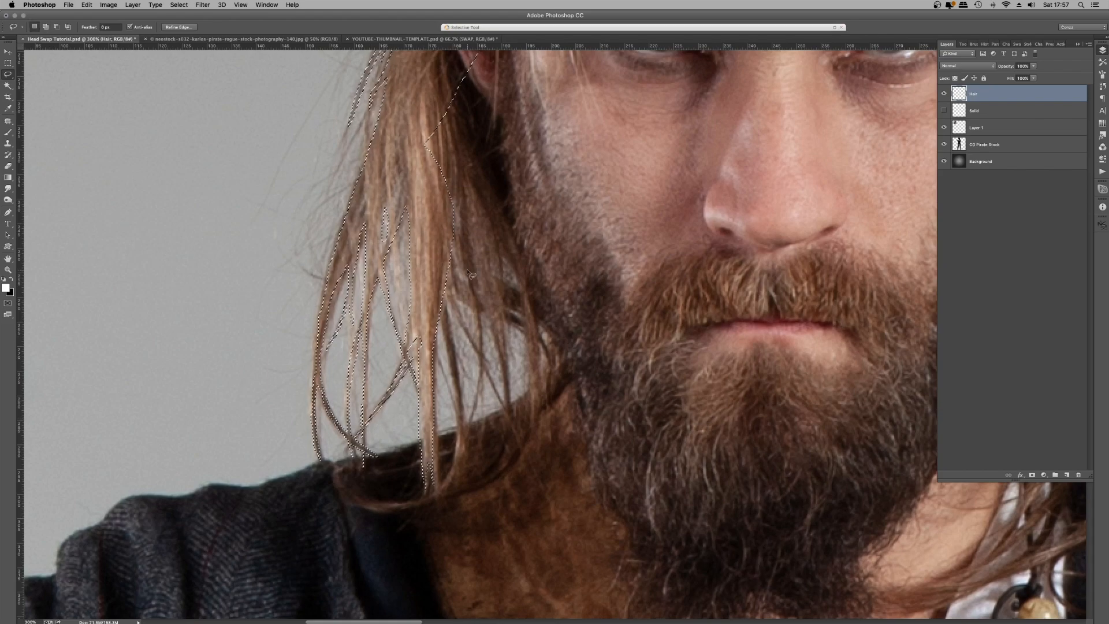
- Add the curved strand beside the central lock to the selection, including its tip sweeping across the shoulder
scroll(404, 289, down, 2)
scroll(427, 231, down, 2)
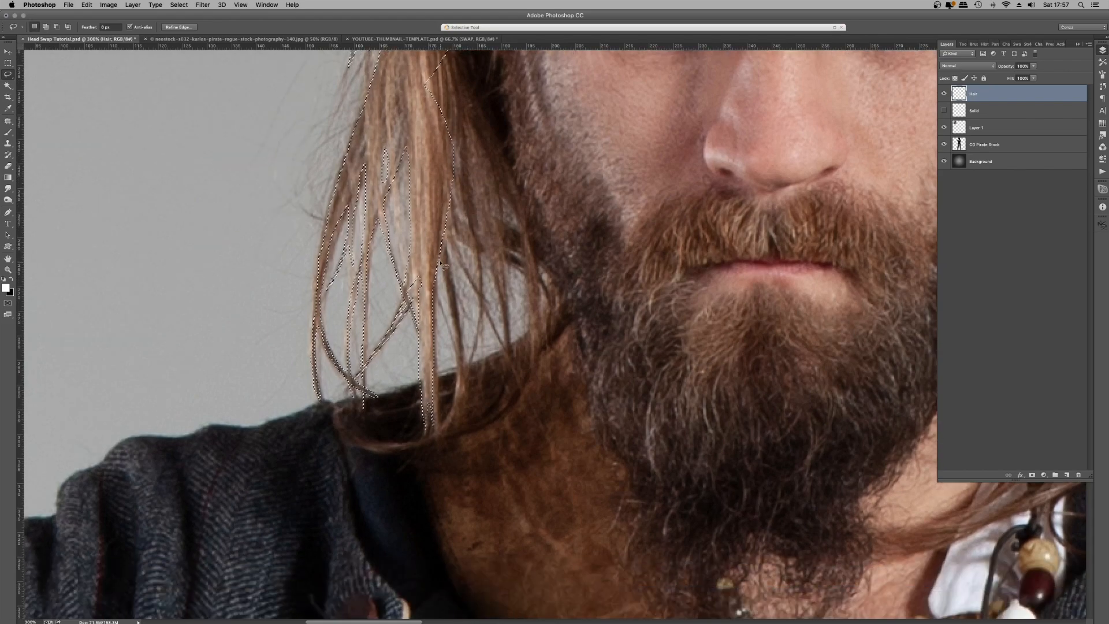
mouse_move(449, 297)
mouse_down()
mouse_move(447, 428)
mouse_move(408, 445)
mouse_move(457, 416)
mouse_move(465, 389)
mouse_move(456, 295)
mouse_up()
drag(453, 232, 453, 233)
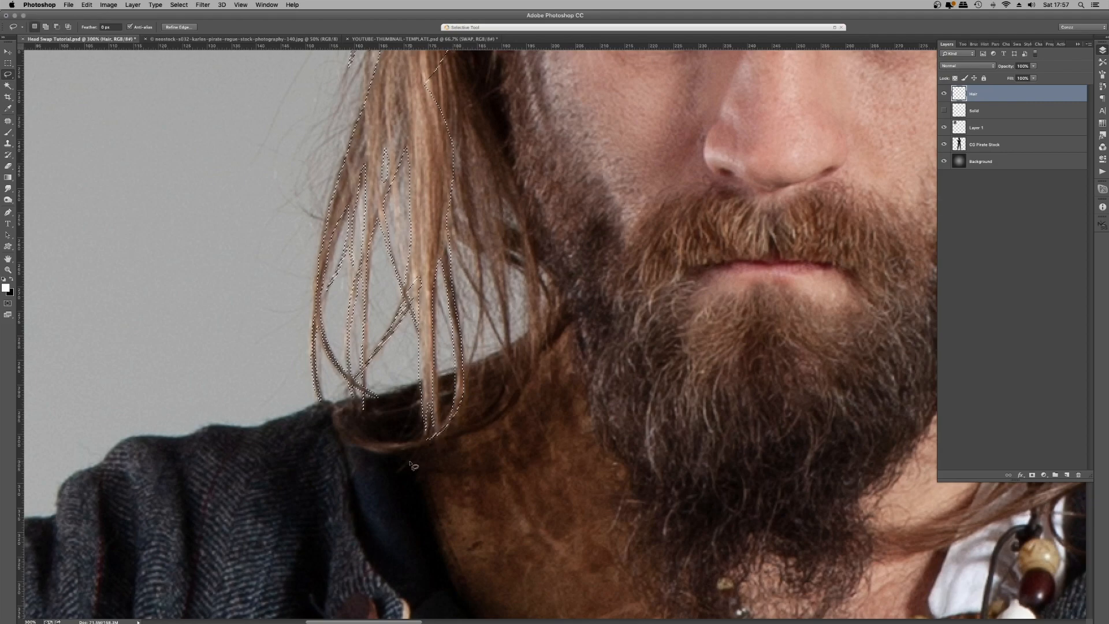
mouse_move(439, 437)
mouse_down()
mouse_move(385, 454)
mouse_move(367, 448)
mouse_move(405, 452)
mouse_move(442, 434)
mouse_move(462, 402)
mouse_up()
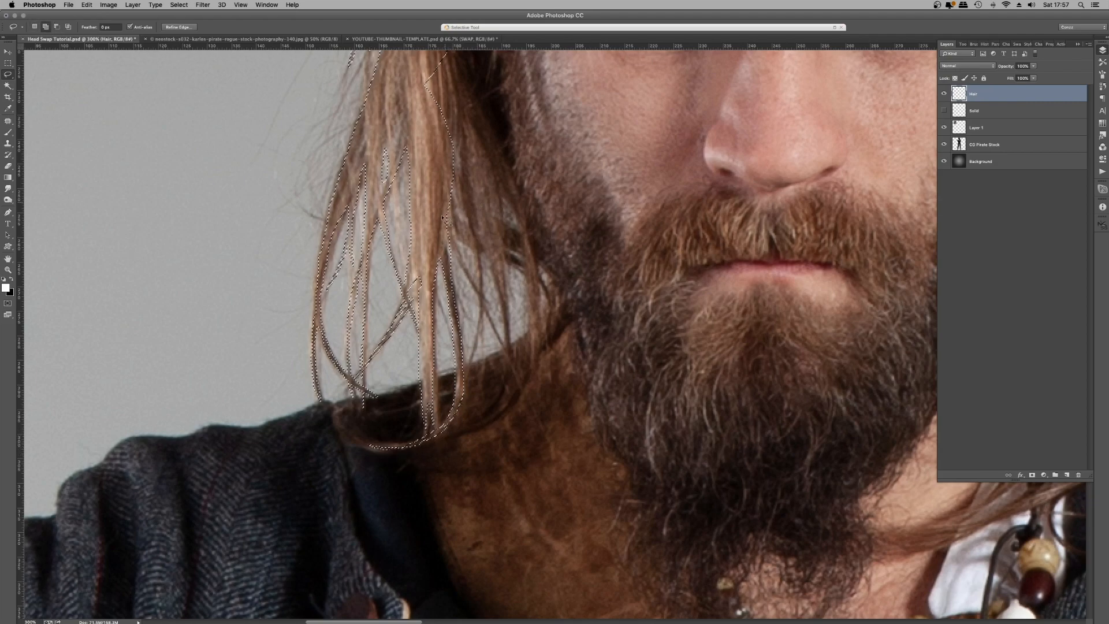
- Add the fine strands hanging between the central lock and the beard to the selection
mouse_move(442, 208)
mouse_down()
mouse_move(476, 285)
mouse_move(474, 352)
mouse_move(485, 252)
mouse_move(475, 316)
mouse_up()
mouse_move(514, 361)
mouse_down()
mouse_move(493, 320)
mouse_move(496, 254)
mouse_move(484, 253)
mouse_up()
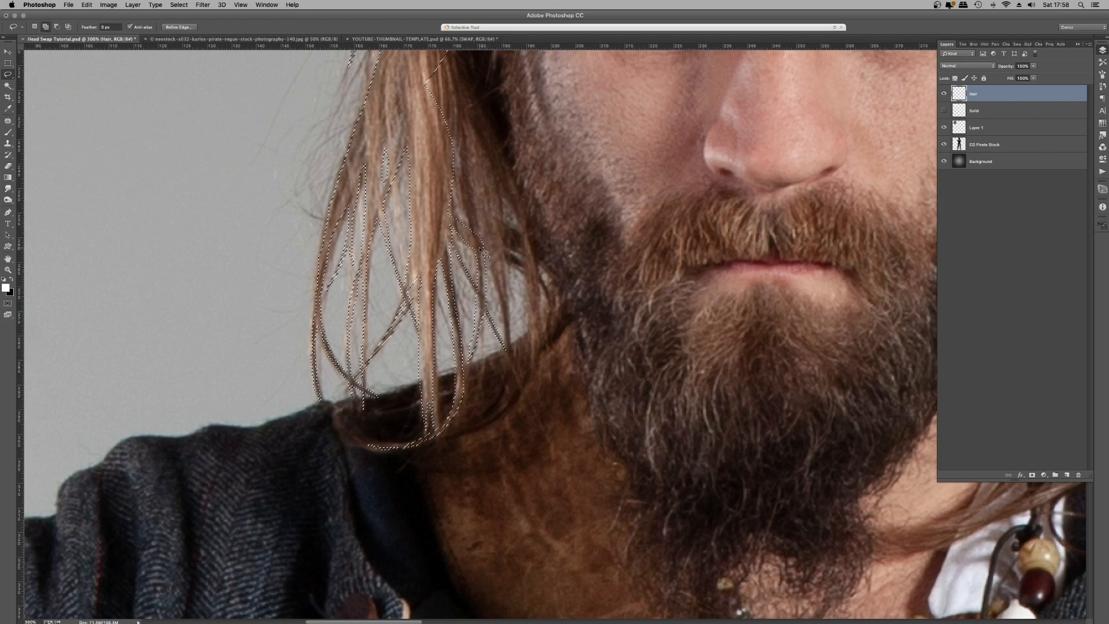
mouse_move(509, 344)
mouse_down()
mouse_move(511, 389)
mouse_move(513, 346)
mouse_up()
mouse_move(504, 271)
mouse_down()
mouse_move(494, 208)
mouse_move(447, 176)
mouse_move(438, 214)
mouse_move(528, 277)
mouse_move(487, 238)
mouse_move(525, 259)
mouse_move(526, 235)
mouse_move(492, 219)
mouse_move(504, 227)
mouse_move(502, 197)
mouse_move(527, 246)
mouse_move(526, 187)
mouse_move(496, 155)
mouse_move(523, 245)
mouse_up()
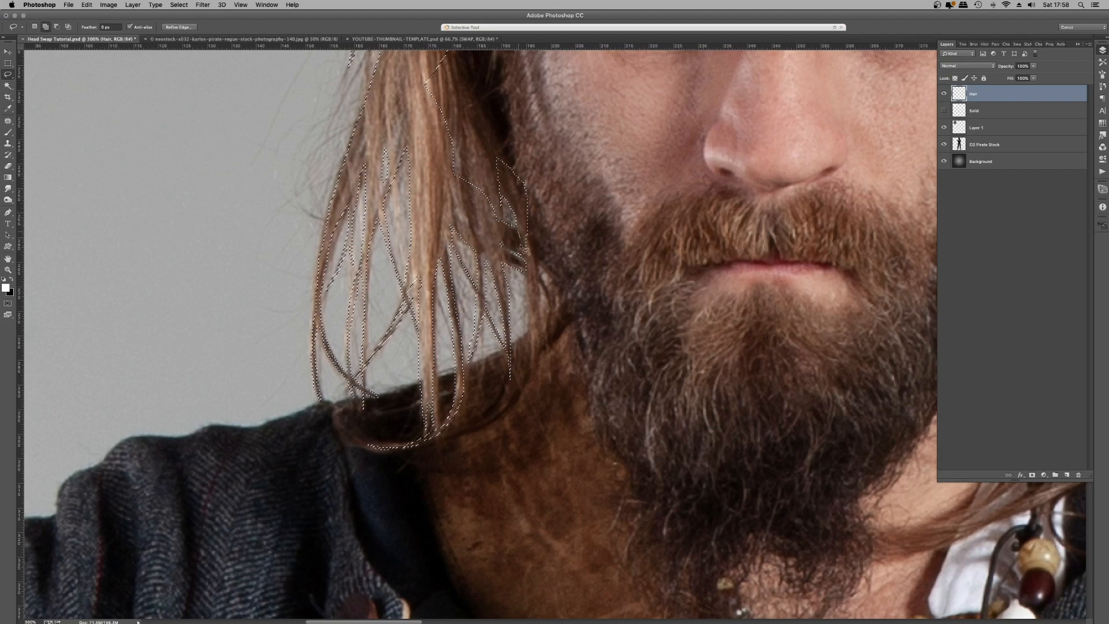
mouse_move(529, 340)
mouse_down()
mouse_move(534, 391)
mouse_move(541, 257)
mouse_move(563, 299)
mouse_move(524, 183)
mouse_up()
- Add the inner hair beside the beard, the sideburn and the area around the ear to the selection
scroll(559, 244, up, 2)
scroll(557, 241, up, 2)
mouse_move(538, 303)
mouse_down()
mouse_move(520, 128)
mouse_move(594, 216)
mouse_up()
scroll(594, 216, up, 5)
drag(422, 103, 587, 96)
mouse_move(417, 128)
mouse_down()
mouse_move(413, 96)
mouse_move(445, 104)
mouse_up()
- Add the beard to the selection, tracing its ragged lower edge over the neck and up to the opposite cheek
scroll(572, 263, down, 10)
scroll(572, 263, right, 5)
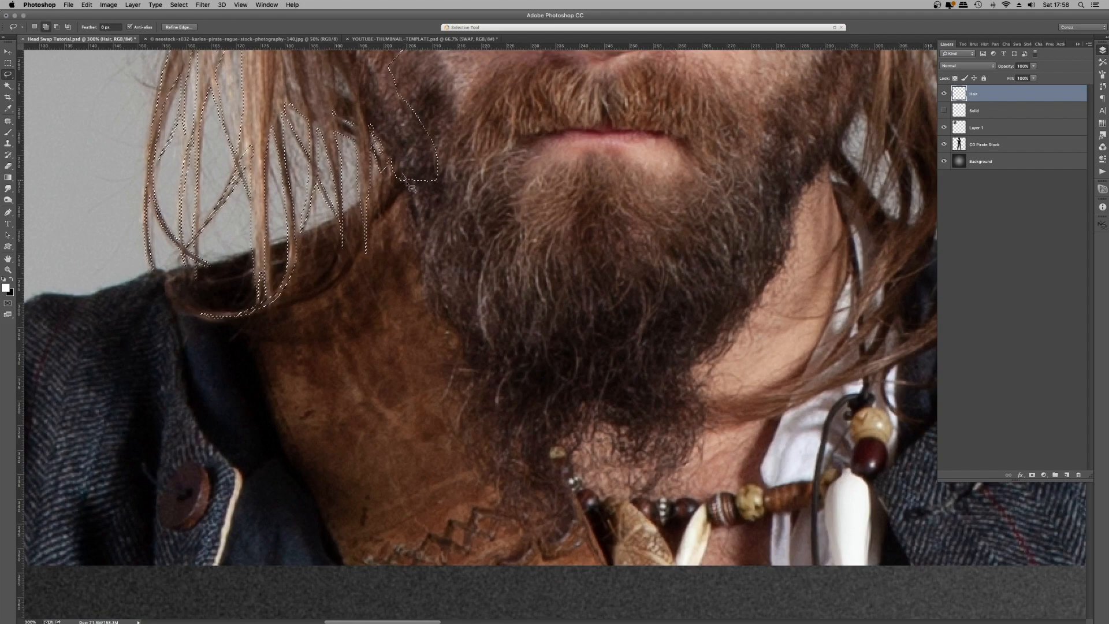
mouse_move(409, 185)
mouse_down()
mouse_move(432, 314)
mouse_move(459, 358)
mouse_move(452, 415)
mouse_move(508, 495)
mouse_move(518, 494)
mouse_move(524, 447)
mouse_move(530, 476)
mouse_move(557, 491)
mouse_move(562, 435)
mouse_move(583, 403)
mouse_move(630, 427)
mouse_move(630, 457)
mouse_move(651, 452)
mouse_move(662, 427)
mouse_move(656, 474)
mouse_move(700, 445)
mouse_up()
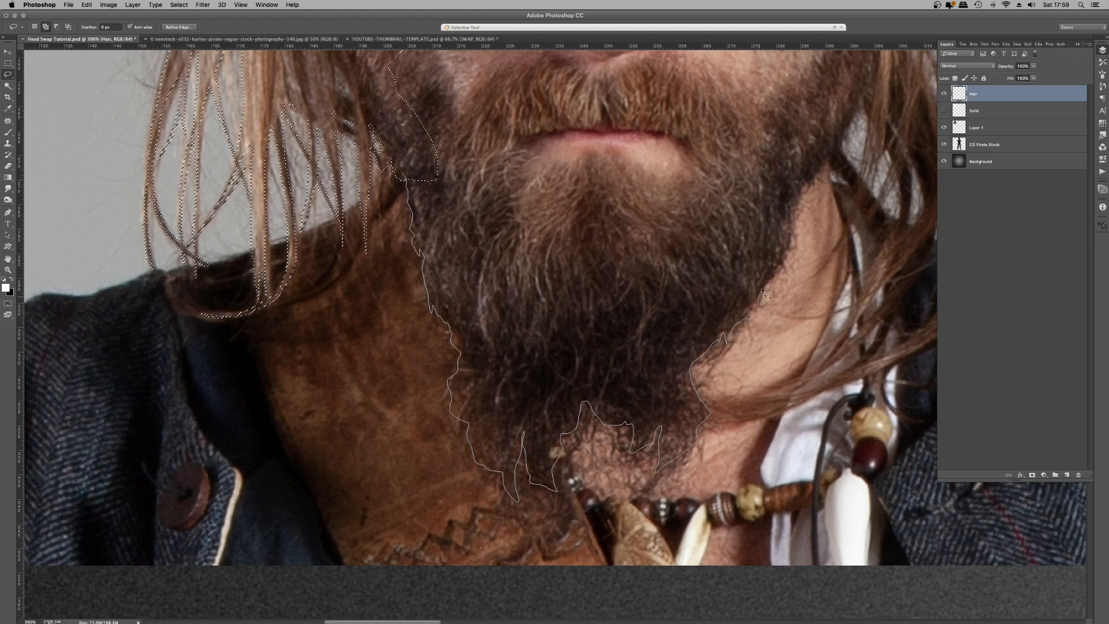
mouse_move(790, 254)
mouse_down()
mouse_move(791, 182)
mouse_move(514, 184)
mouse_move(412, 130)
mouse_move(394, 63)
mouse_up()
drag(826, 179, 625, 270)
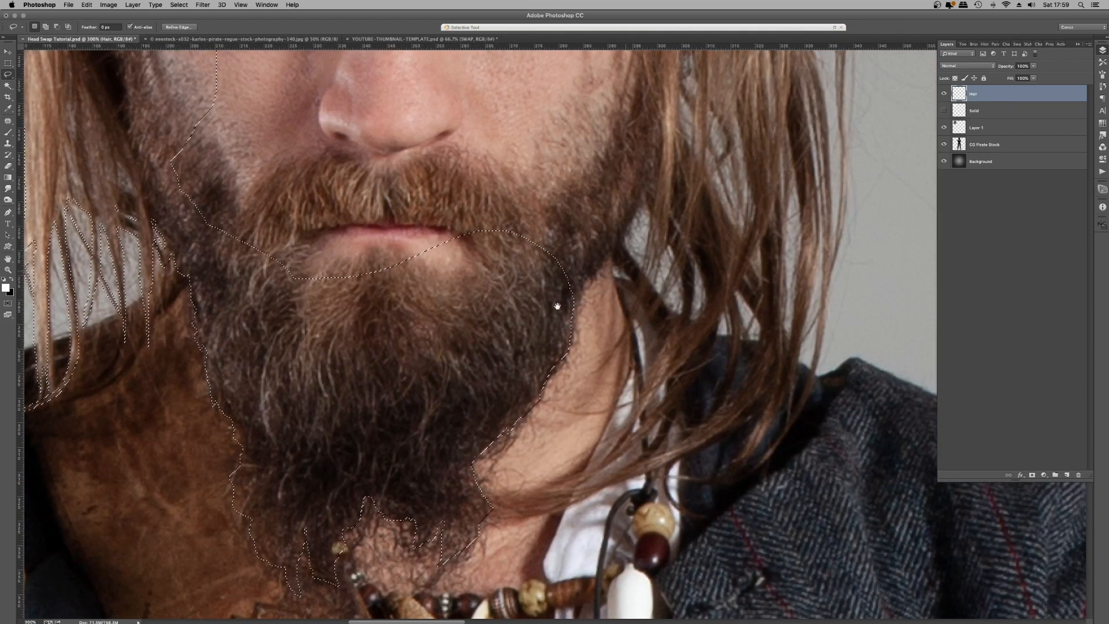
mouse_move(564, 308)
mouse_down()
mouse_move(618, 254)
mouse_move(636, 208)
mouse_move(508, 151)
mouse_move(407, 259)
mouse_up()
mouse_move(305, 519)
mouse_down()
mouse_move(301, 542)
mouse_move(354, 528)
mouse_move(343, 547)
mouse_up()
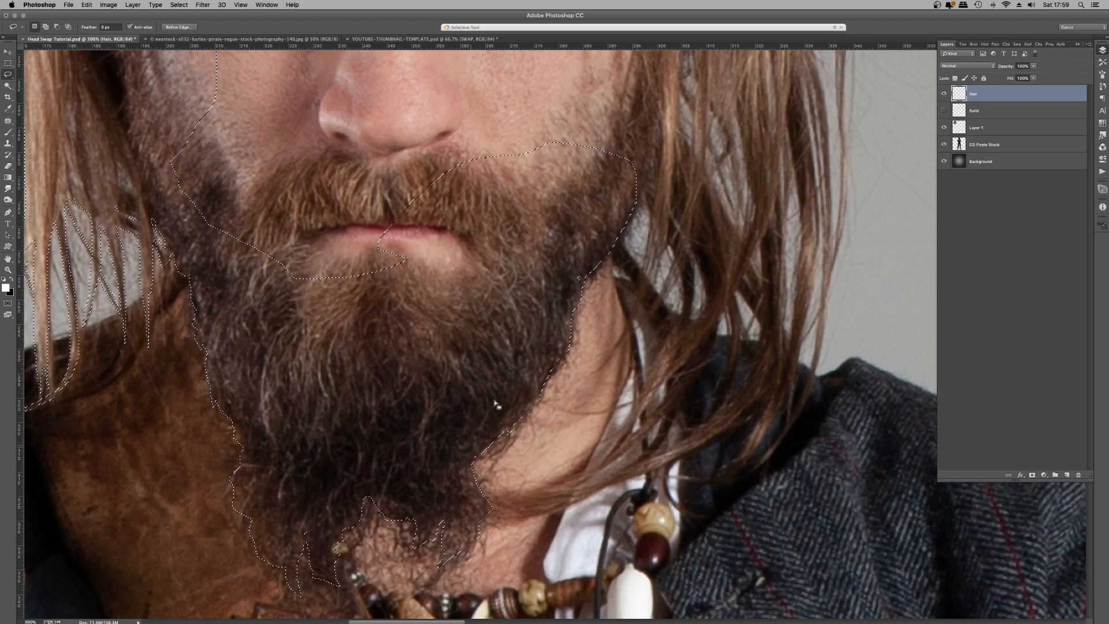
- Add the hair on the other side of the face to the selection, strand by strand from hat to shoulder
drag(615, 141, 587, 315)
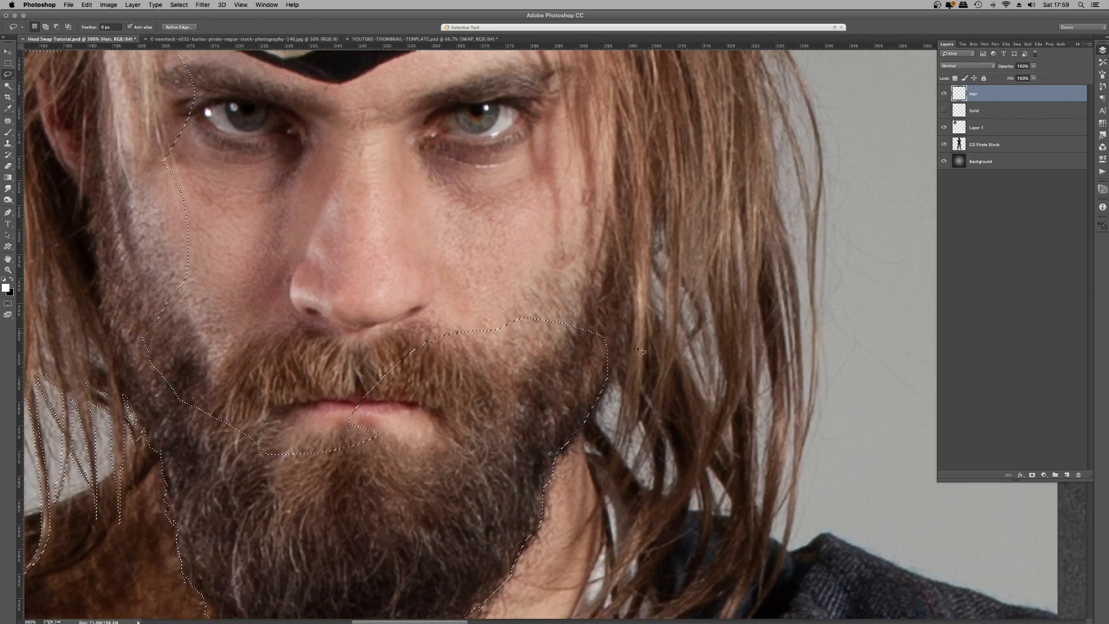
drag(607, 374, 614, 367)
drag(622, 426, 598, 509)
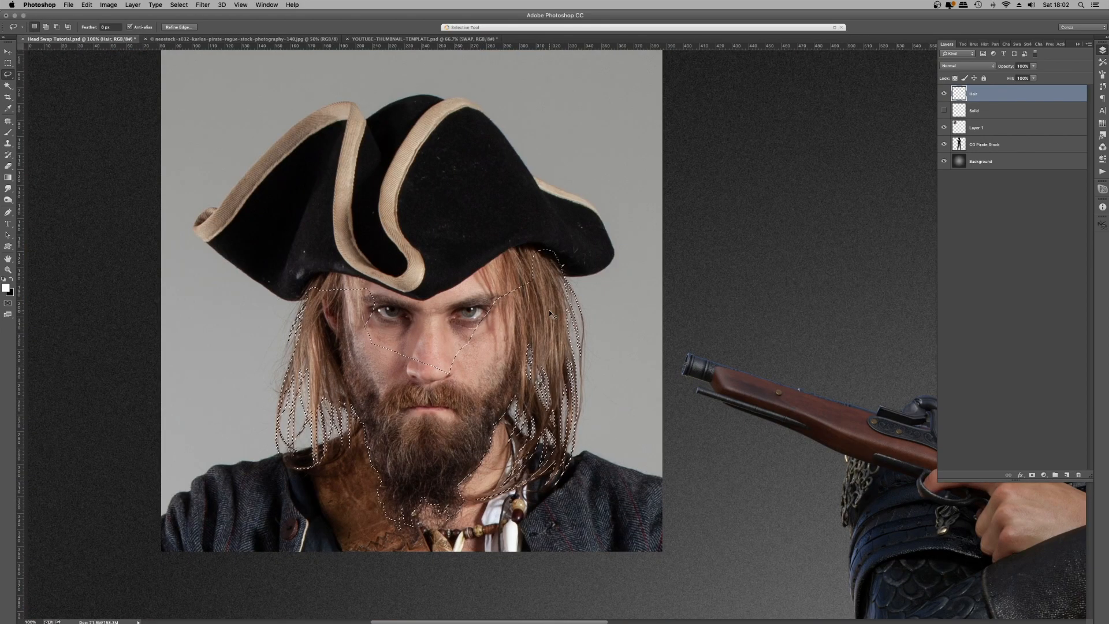
- Fill the completed hair and beard selection with white on the Hair layer and deselect it
key(super+plus)
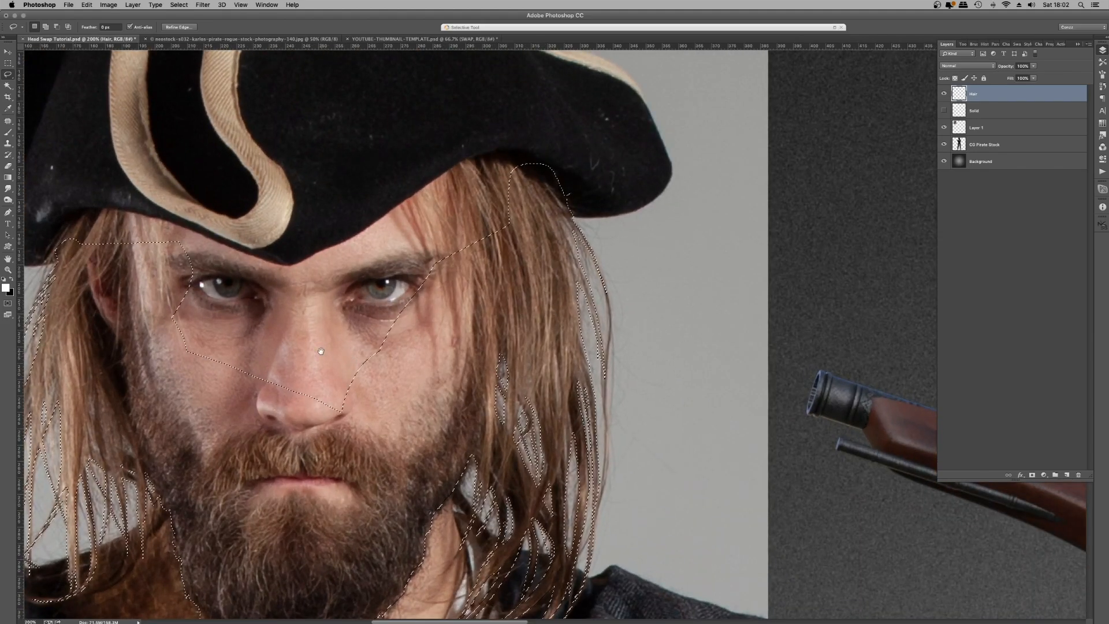
drag(321, 351, 526, 200)
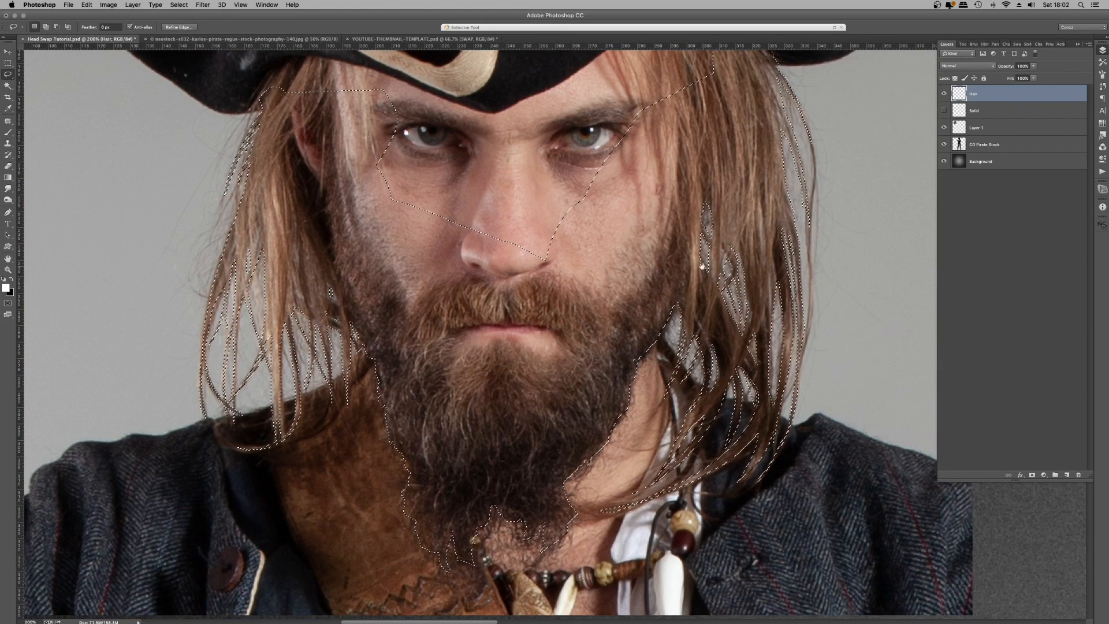
drag(702, 266, 679, 239)
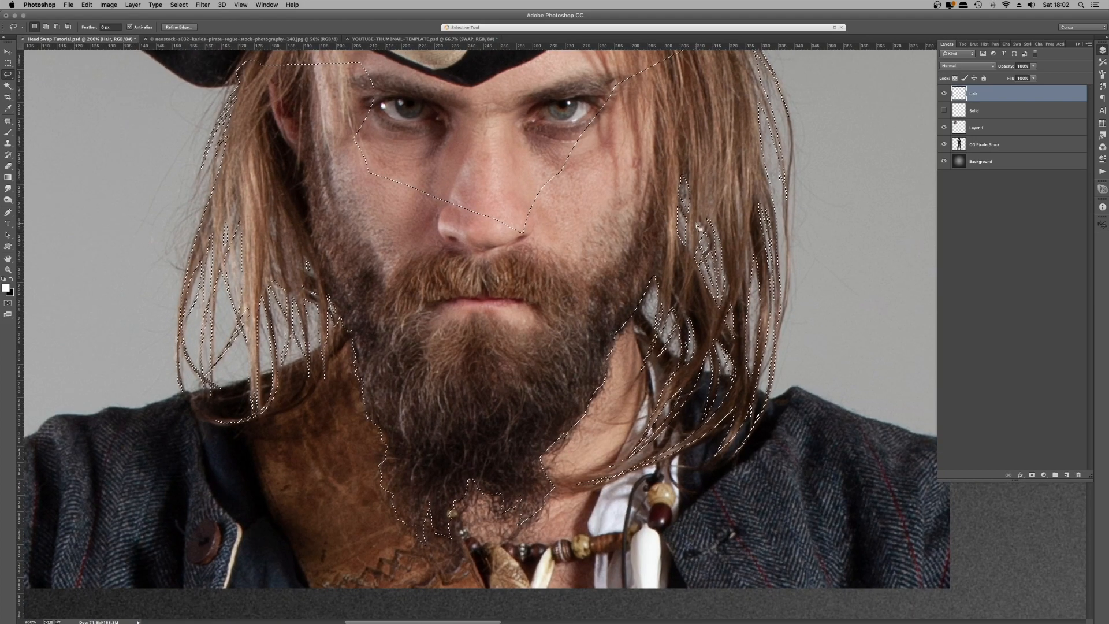
key(alt)
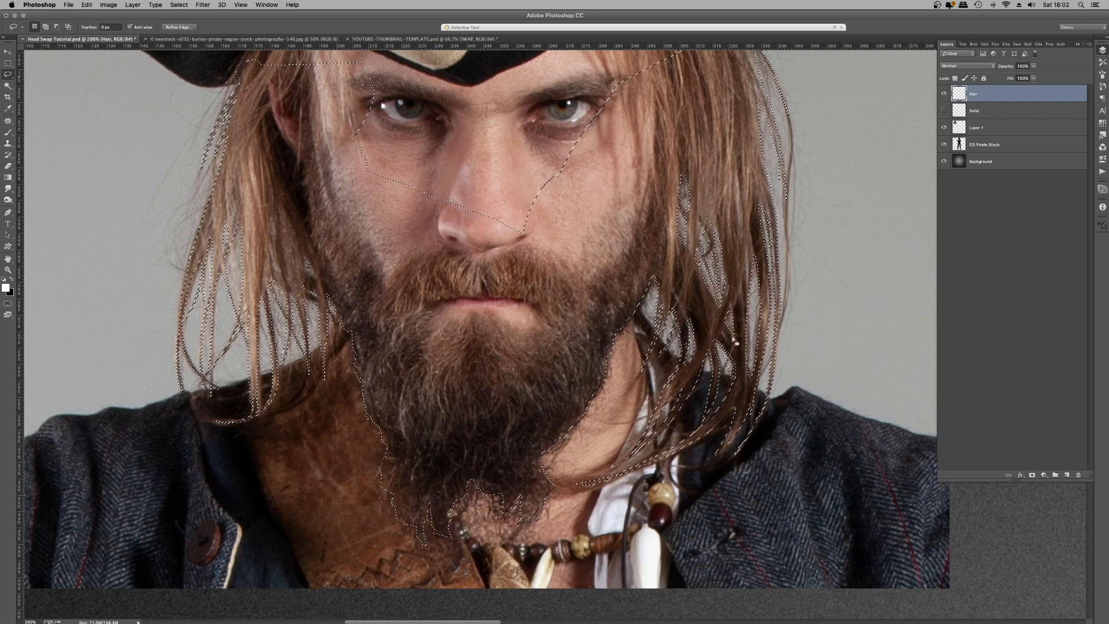
key(alt)
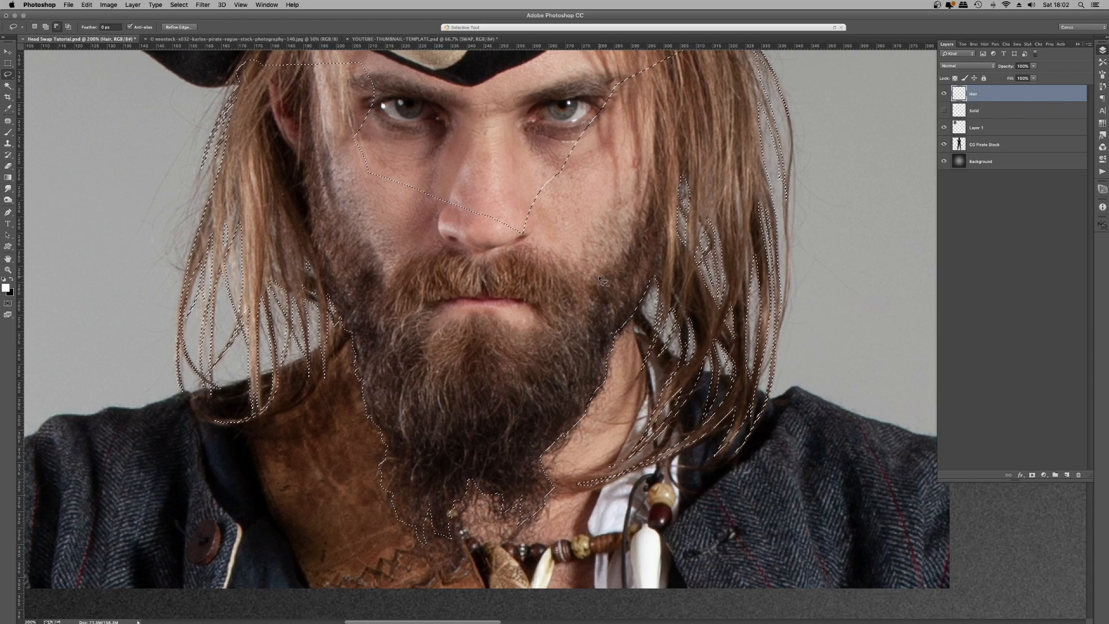
key(alt+BackSpace)
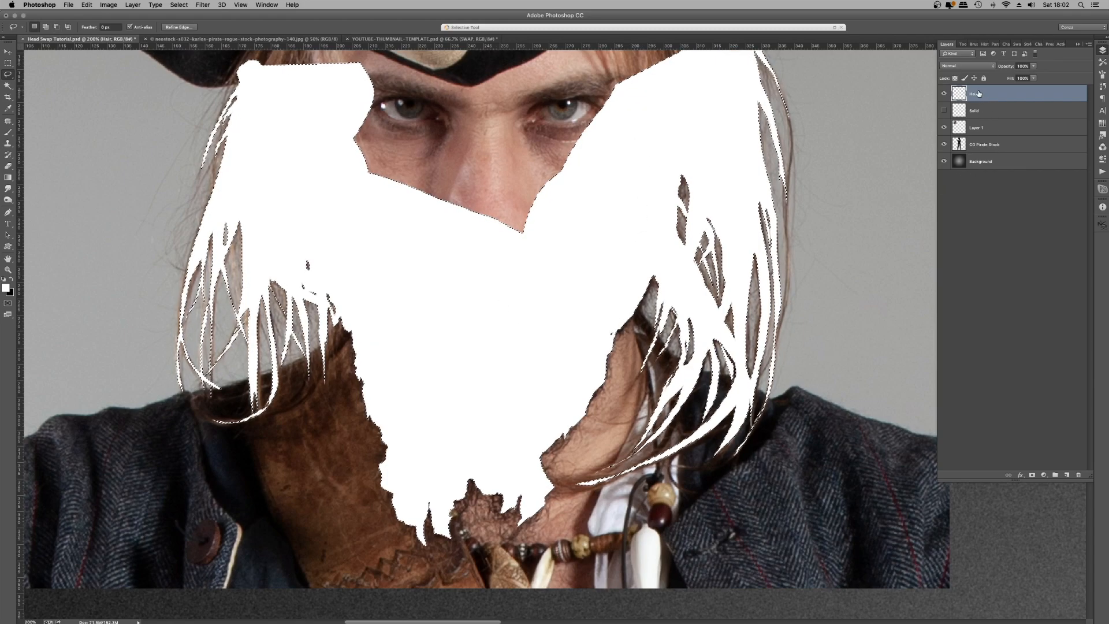
key(super+d)
- Hide the Hair layer and load its painted shape as a selection
key(super+minus)
key(super+minus)
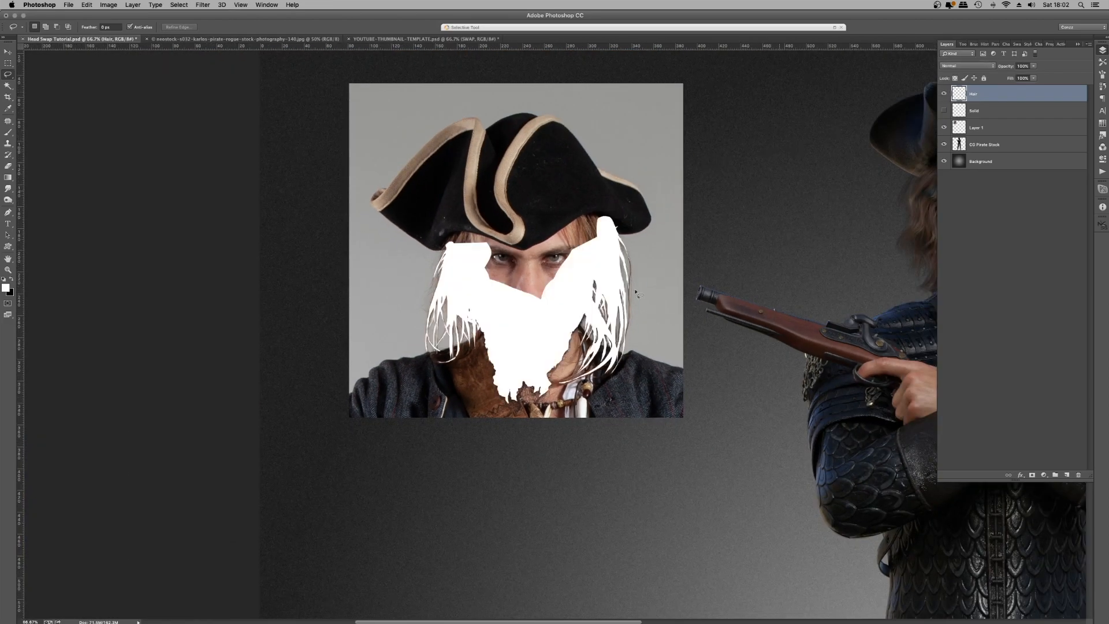
key(super+plus)
key(super+plus)
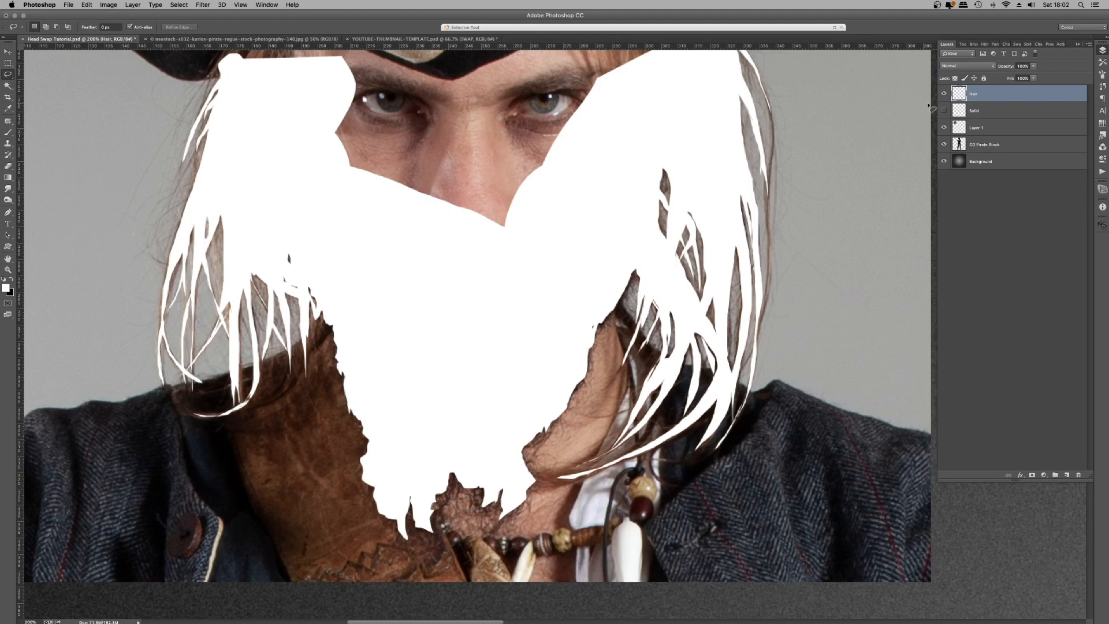
click(945, 93)
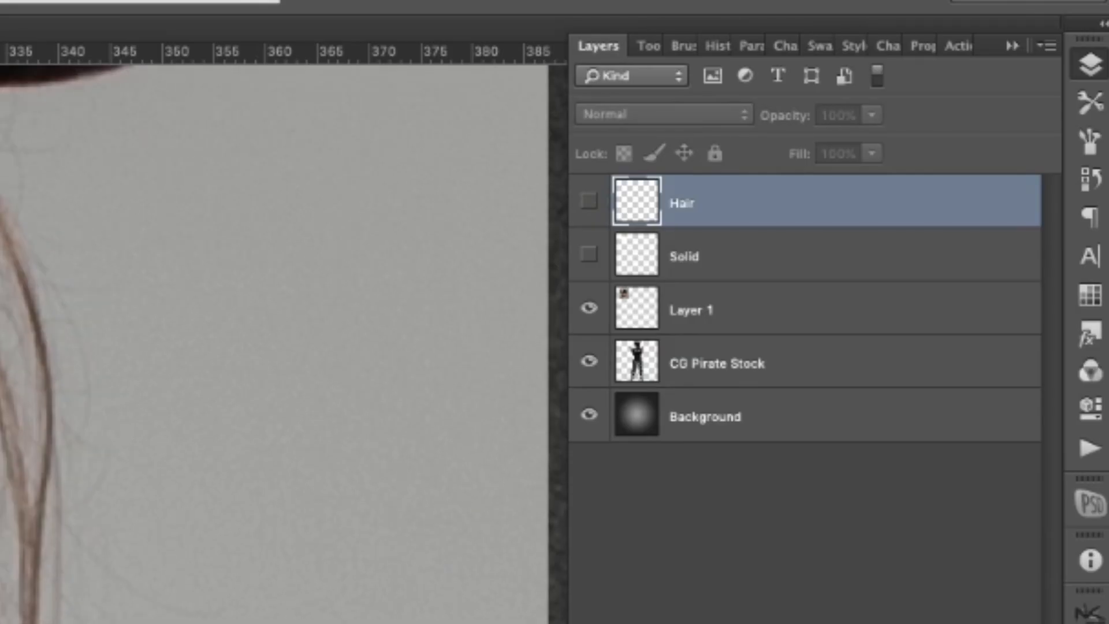
ctrl+click(636, 200)
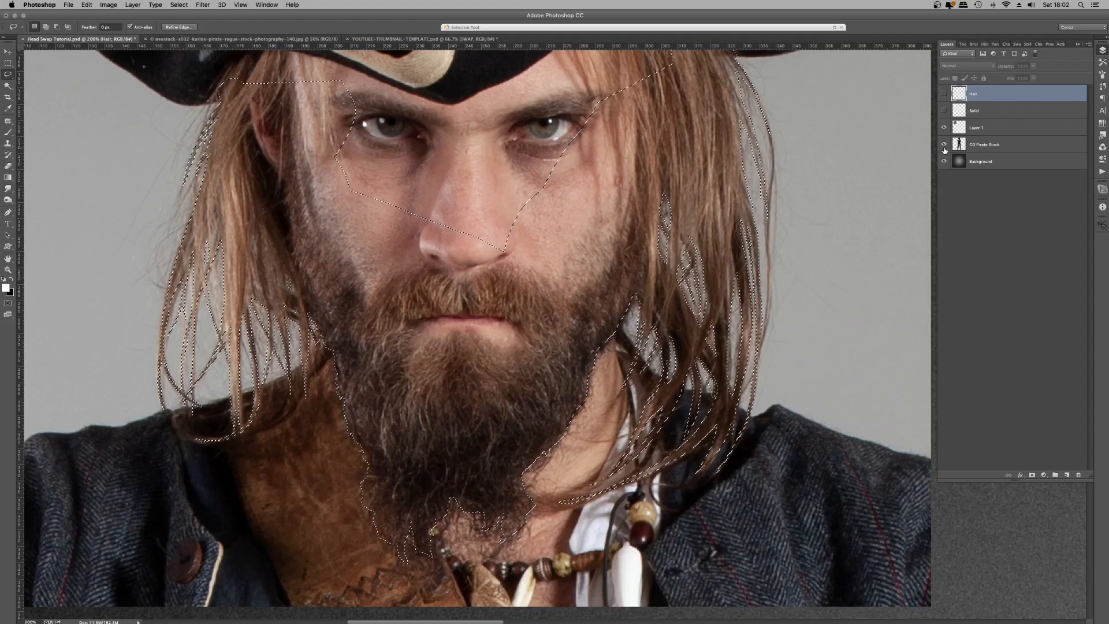
click(177, 27)
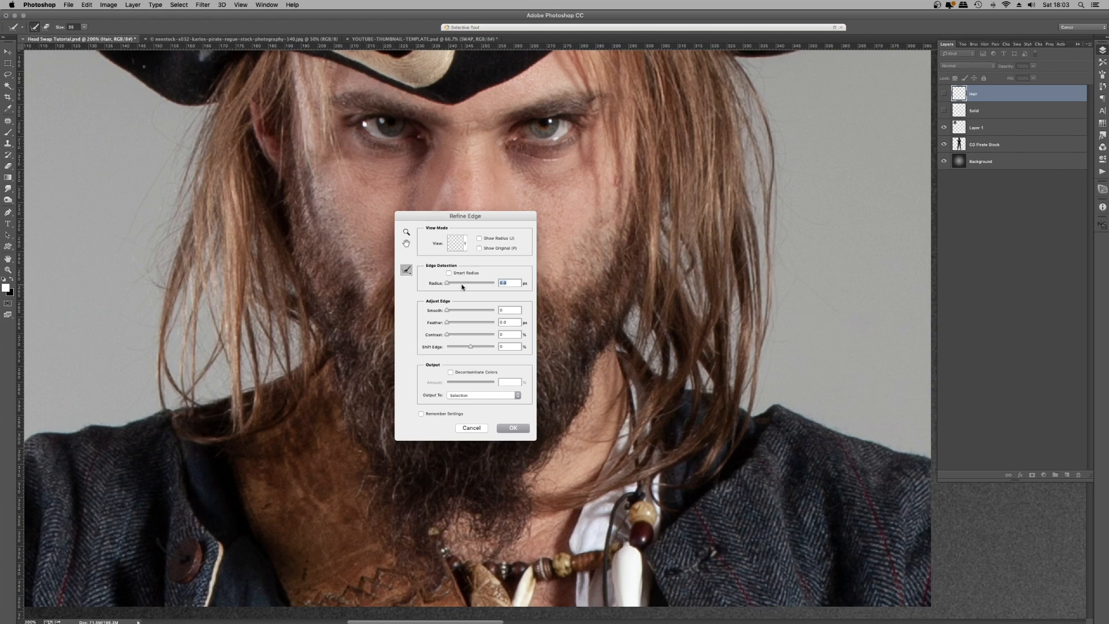
drag(468, 219, 845, 168)
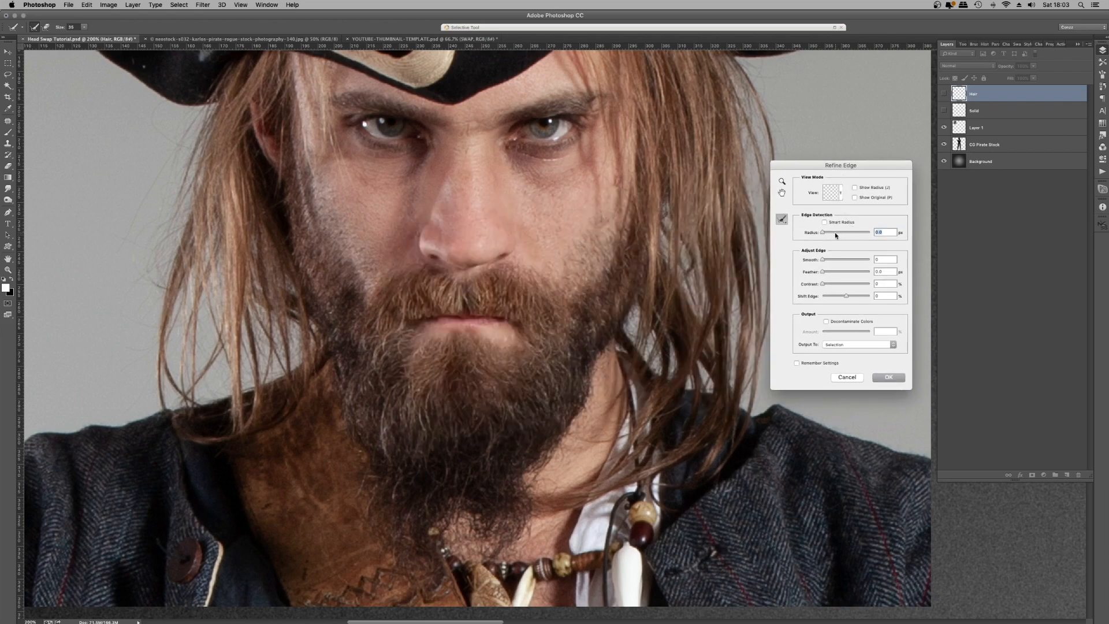
click(845, 377)
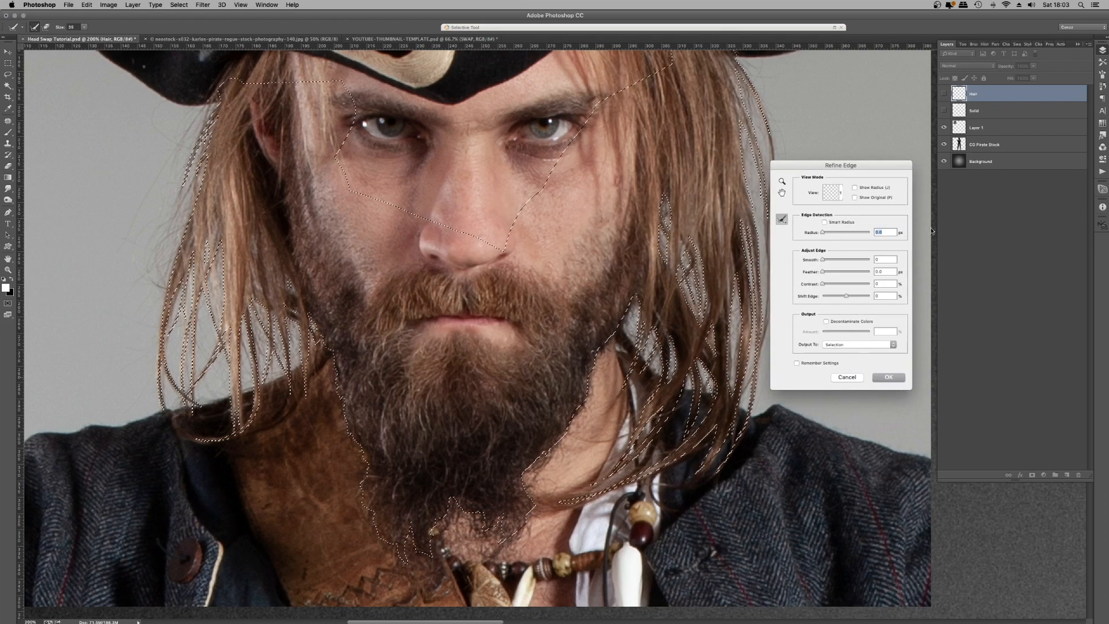
- Refine the hair and beard selection's edge on Layer 1, raising the edge detection radius enough to soften the strands
click(963, 131)
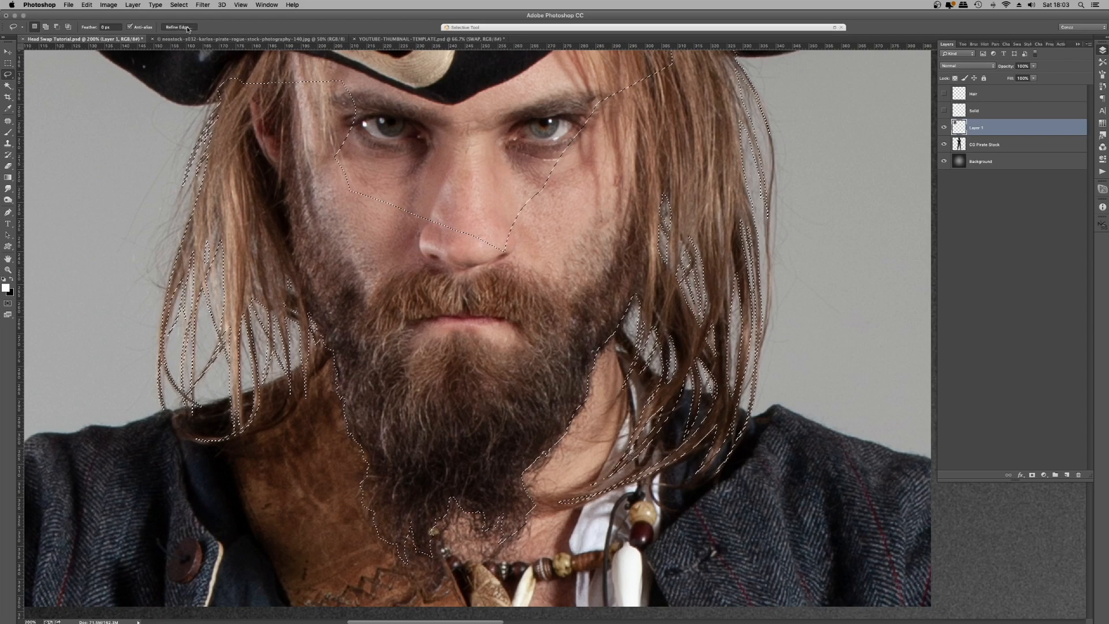
key(super+alt+r)
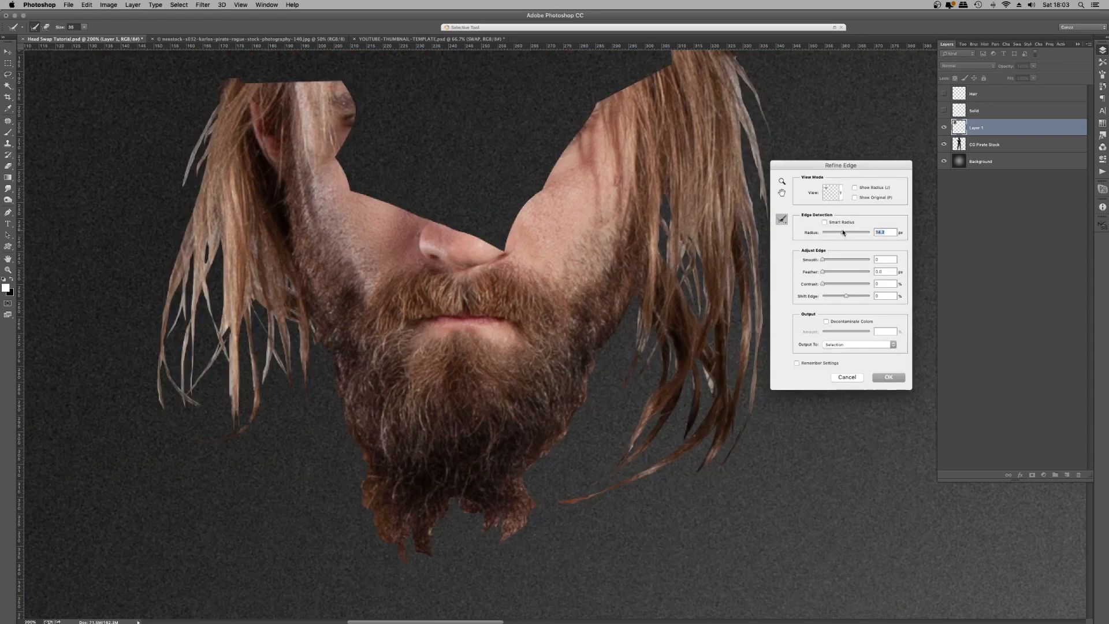
drag(842, 232, 837, 232)
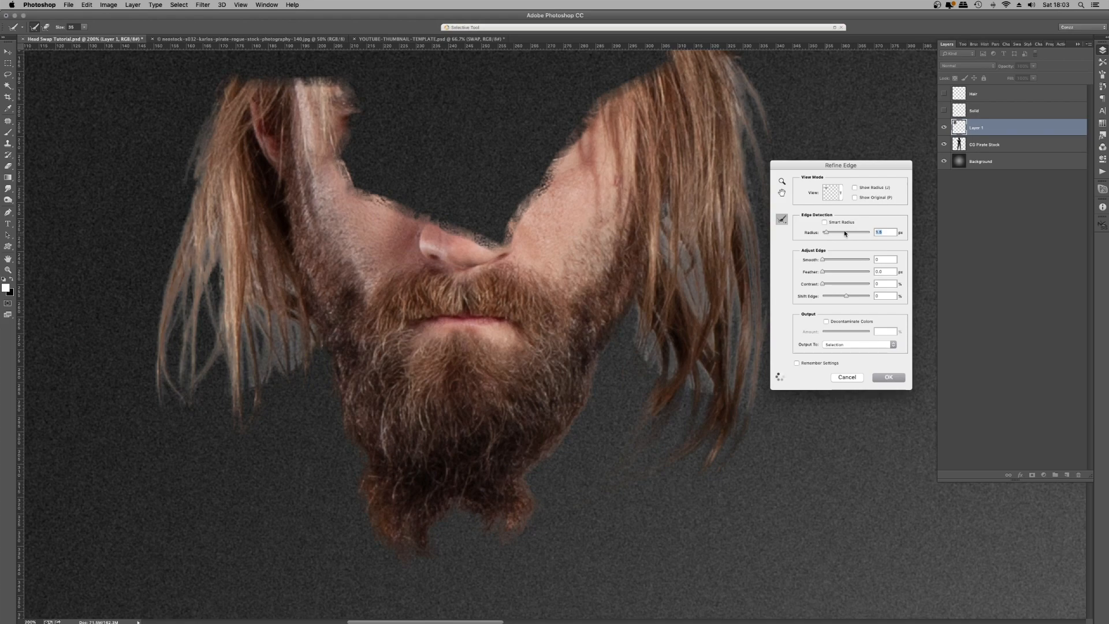
drag(846, 233, 839, 234)
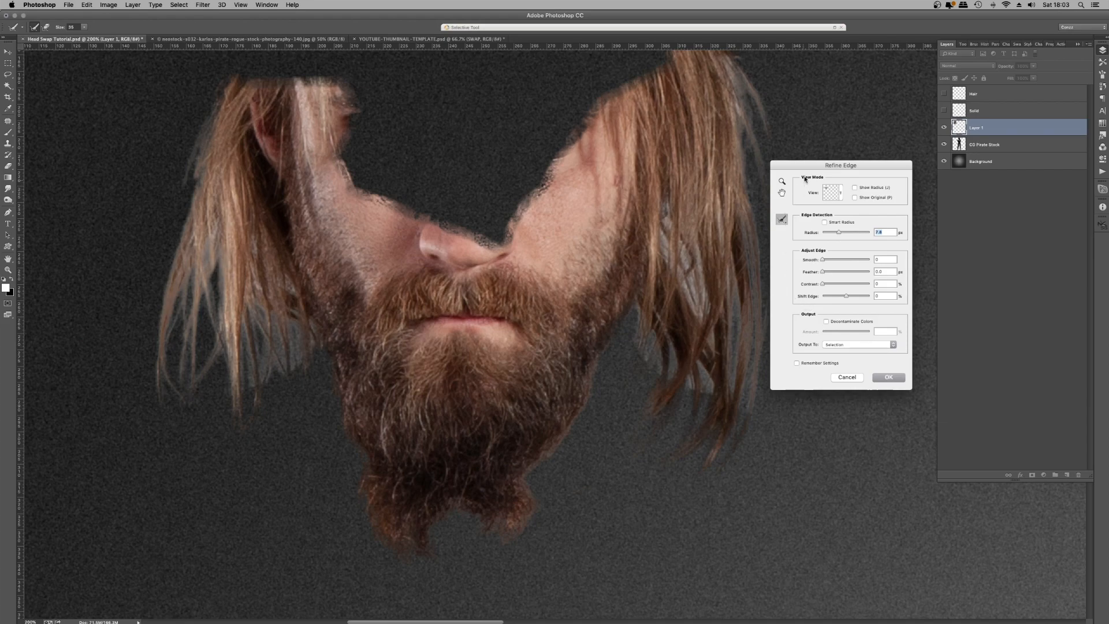
drag(807, 162, 853, 166)
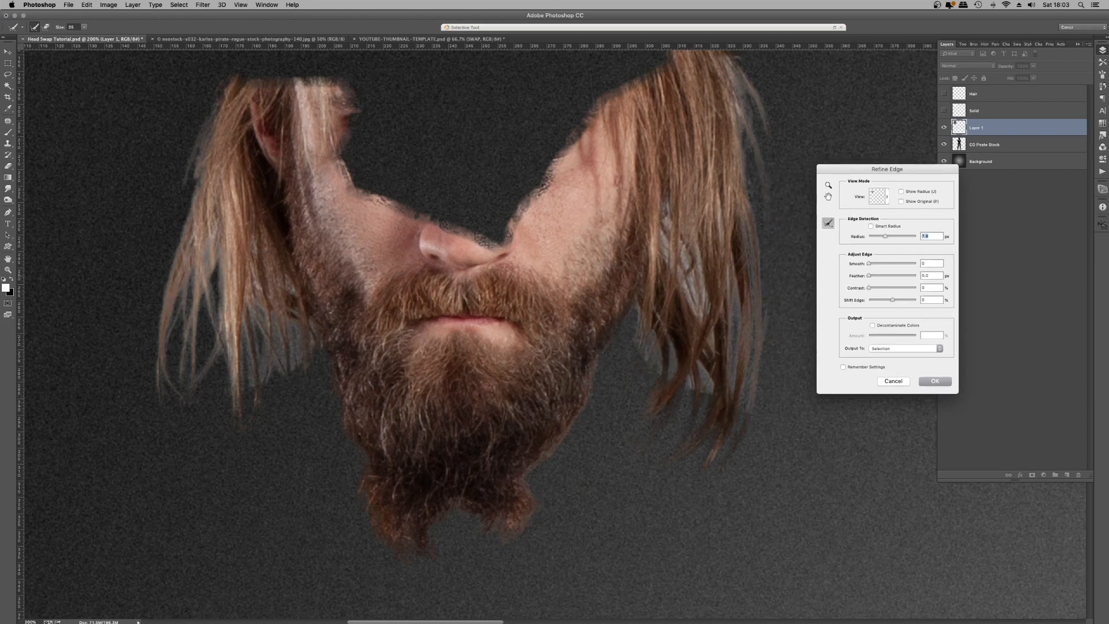
click(923, 382)
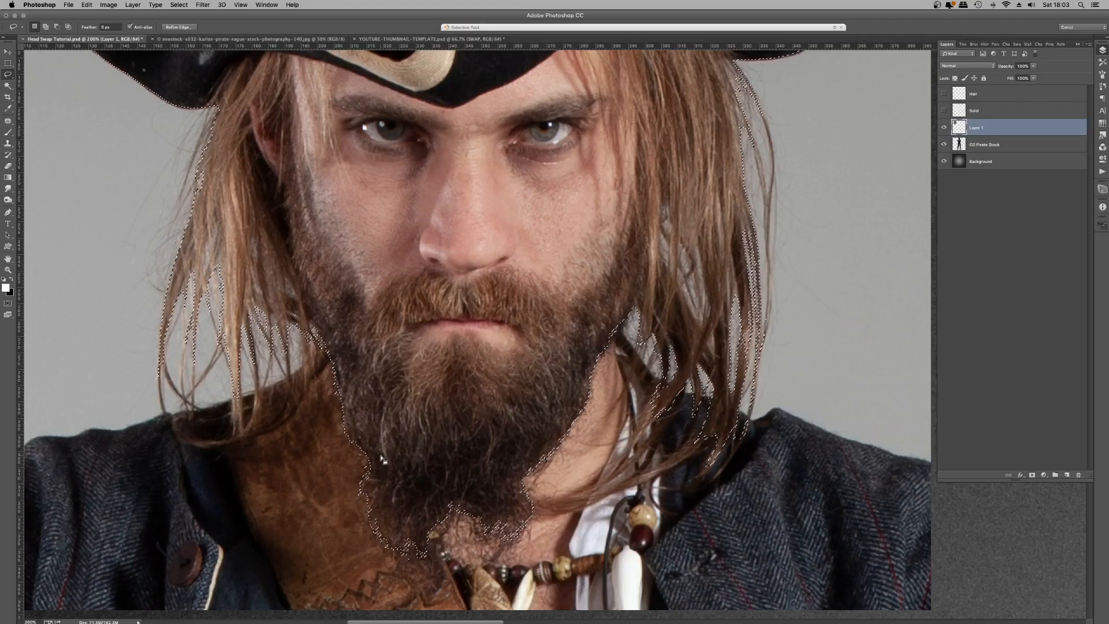
- Copy the combined hat, face, hair and beard selection from Layer 1 to a new layer and hide Layer 1
scroll(382, 459, up, 4)
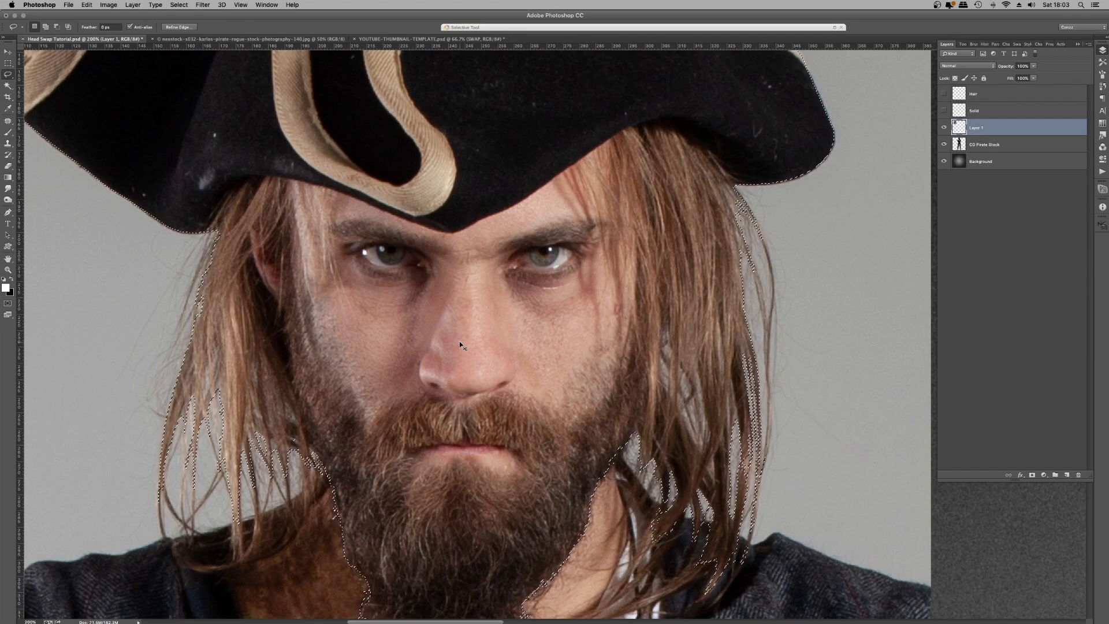
key(super+j)
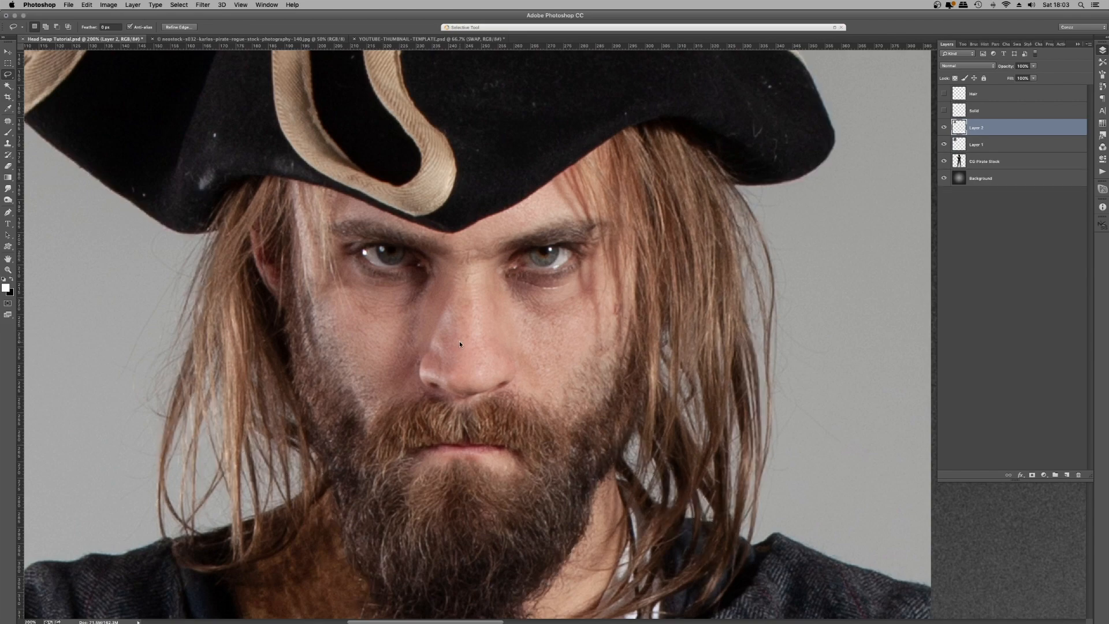
click(942, 145)
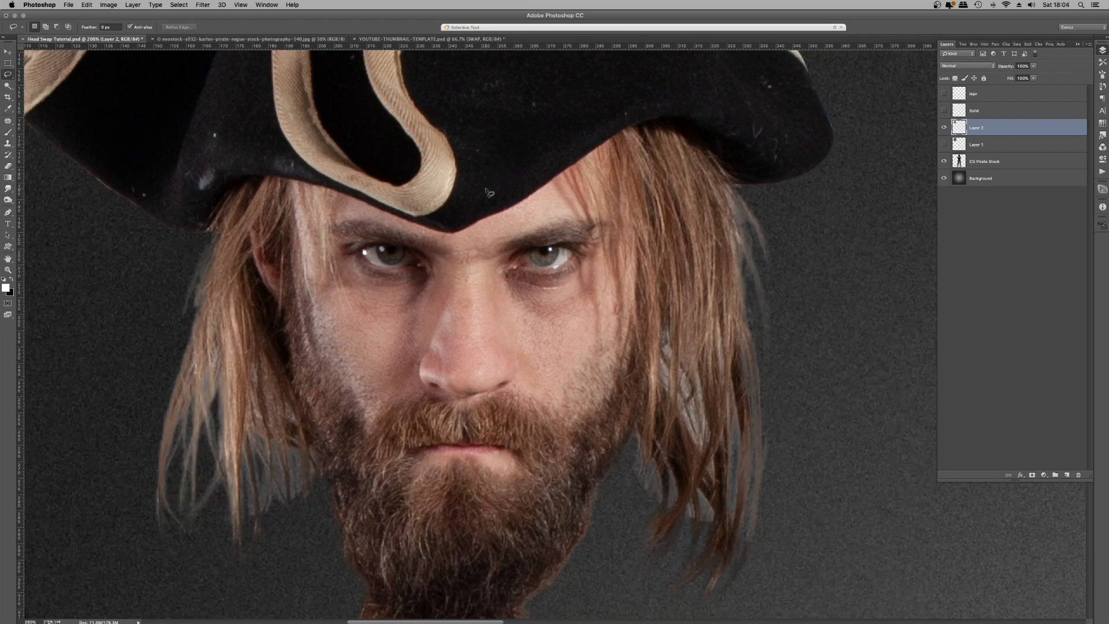
- Examine the cut-out head's hair edges against the dark background at several zoom levels
key(super+minus)
key(super+minus)
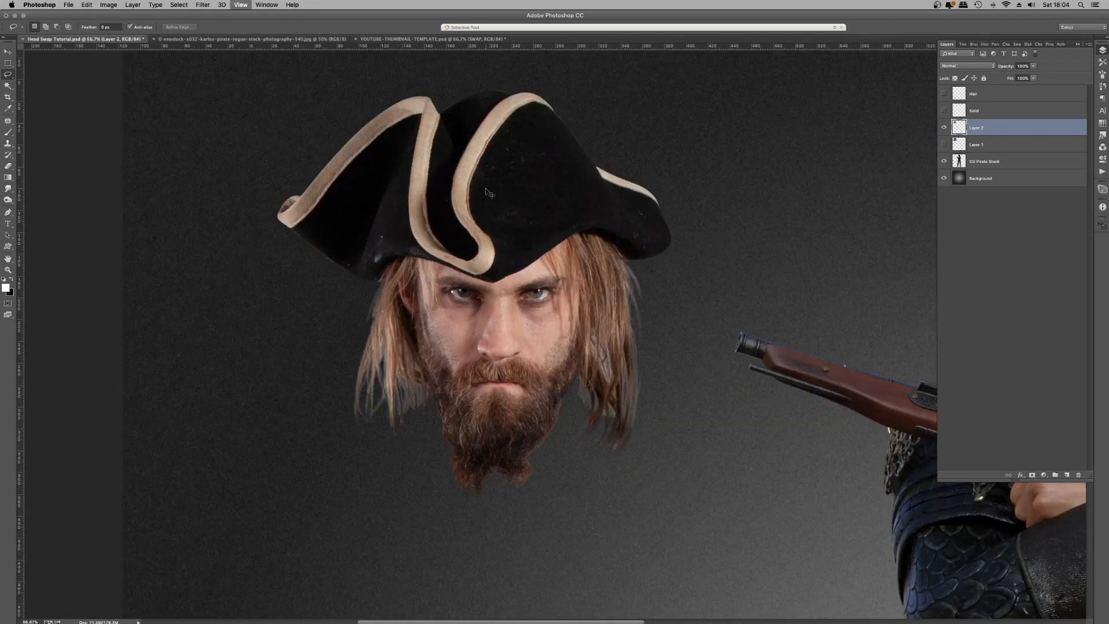
key(super+plus)
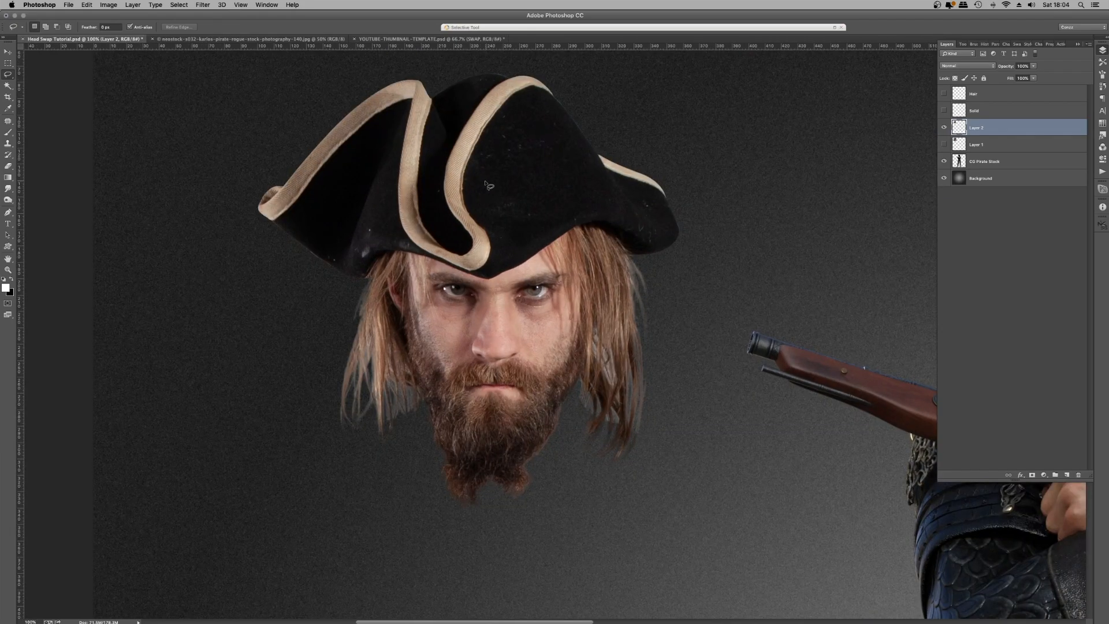
key(super+plus)
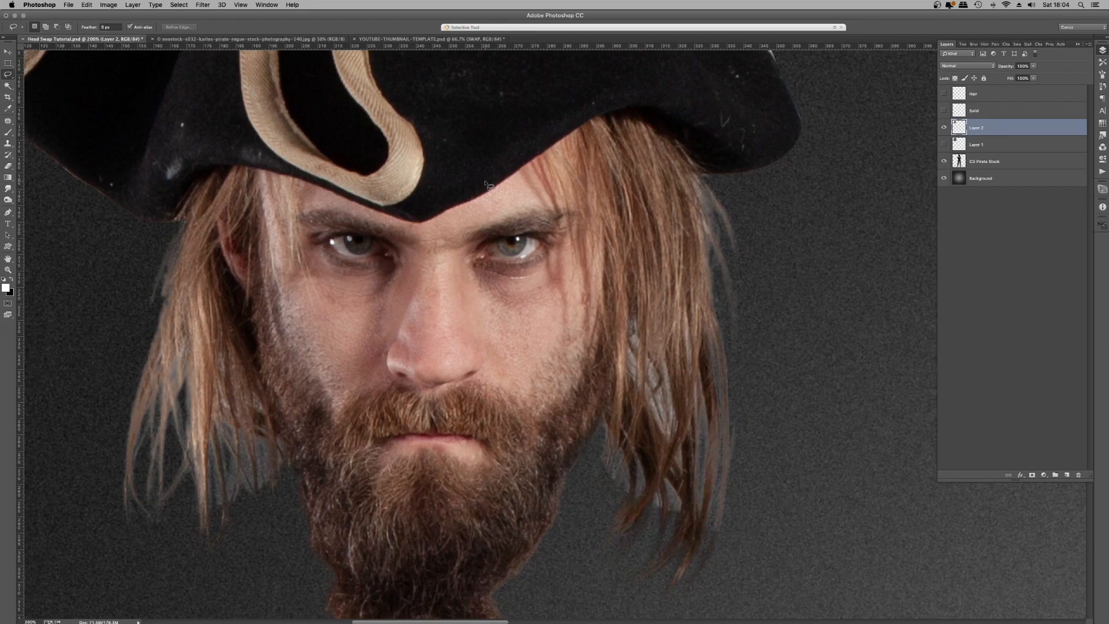
key(super+minus)
key(super+minus)
key(super+minus)
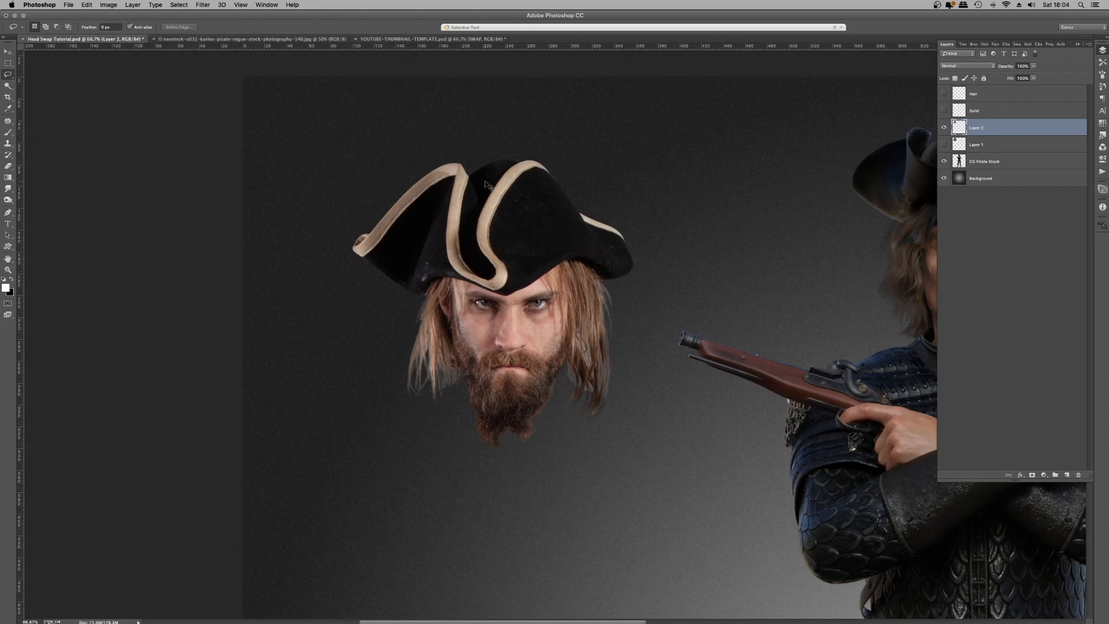
key(super+plus)
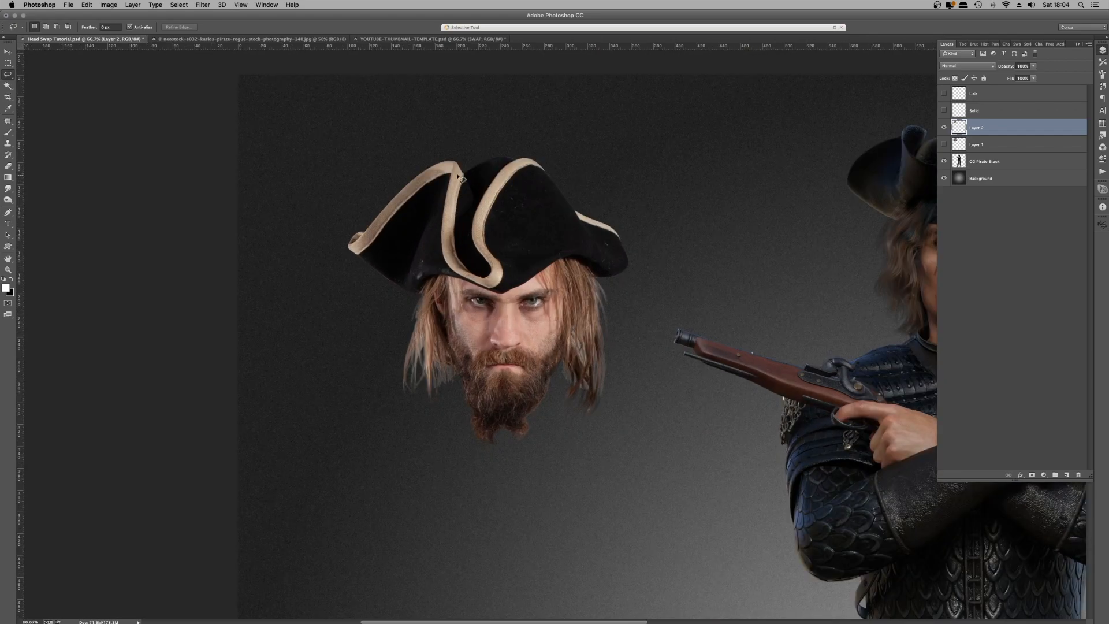
click(944, 127)
click(945, 129)
key(super+minus)
key(super+minus)
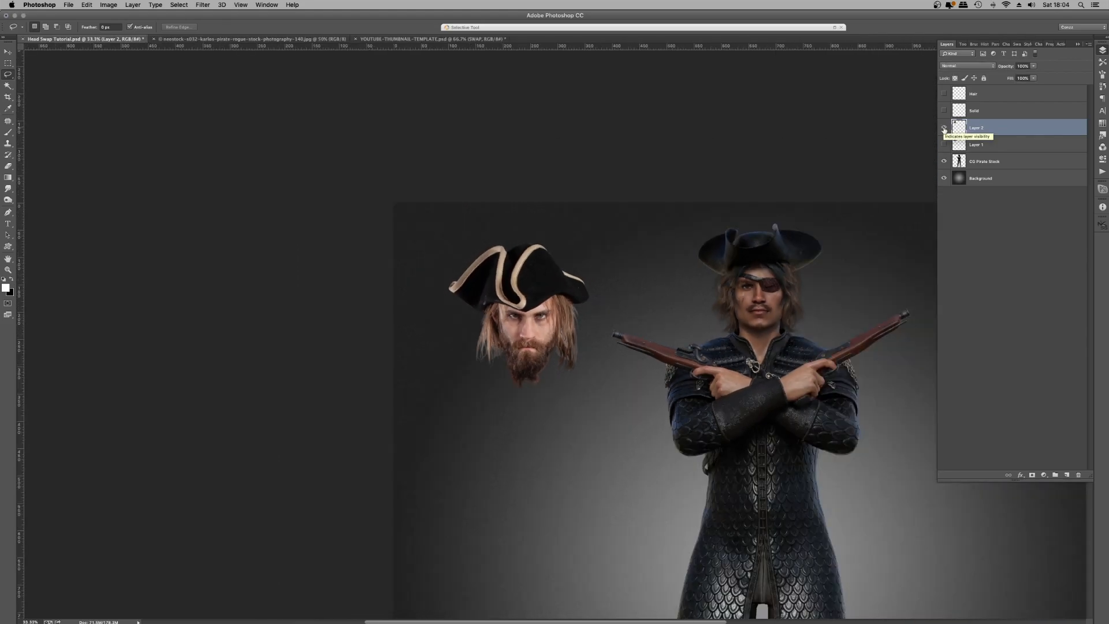
- Rename the cut-out head's layer as "Original Pirate Head"
double_click(980, 130)
text(Original Pirat)
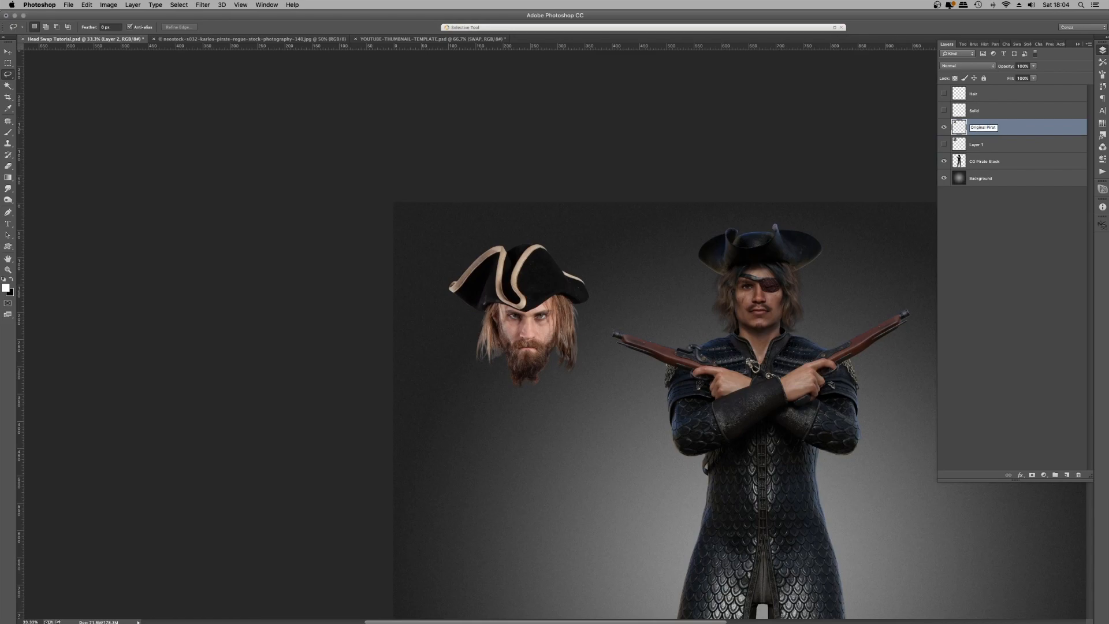
text(e HEad)
key(Return)
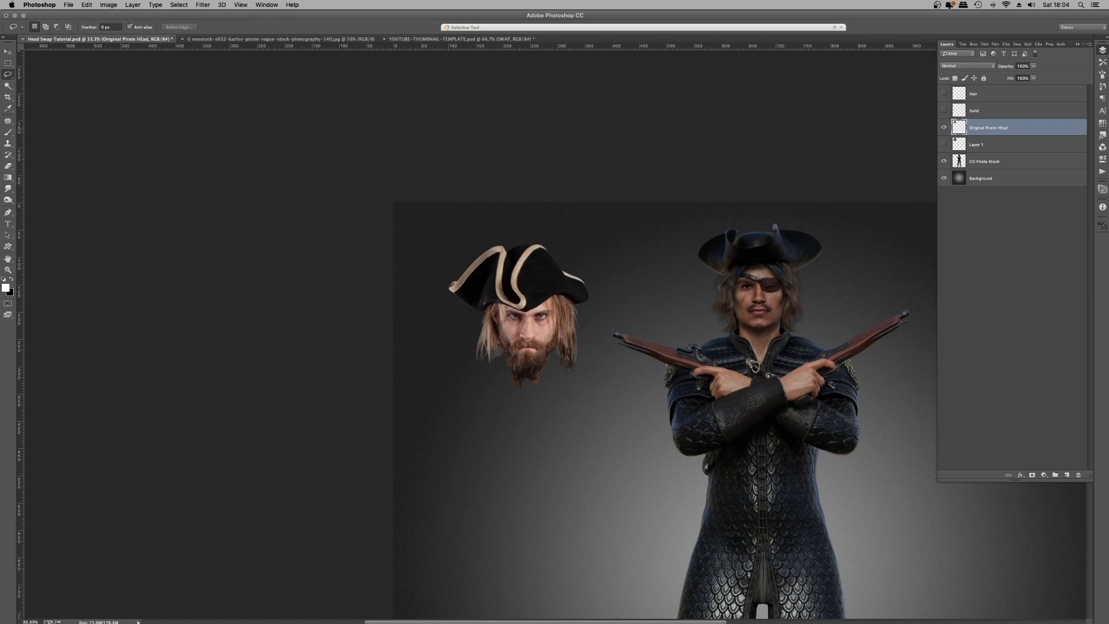
double_click(994, 129)
click(1006, 127)
key(Return)
- Duplicate the Original Pirate Head layer and hide the original, keeping the copy visible
key(super+j)
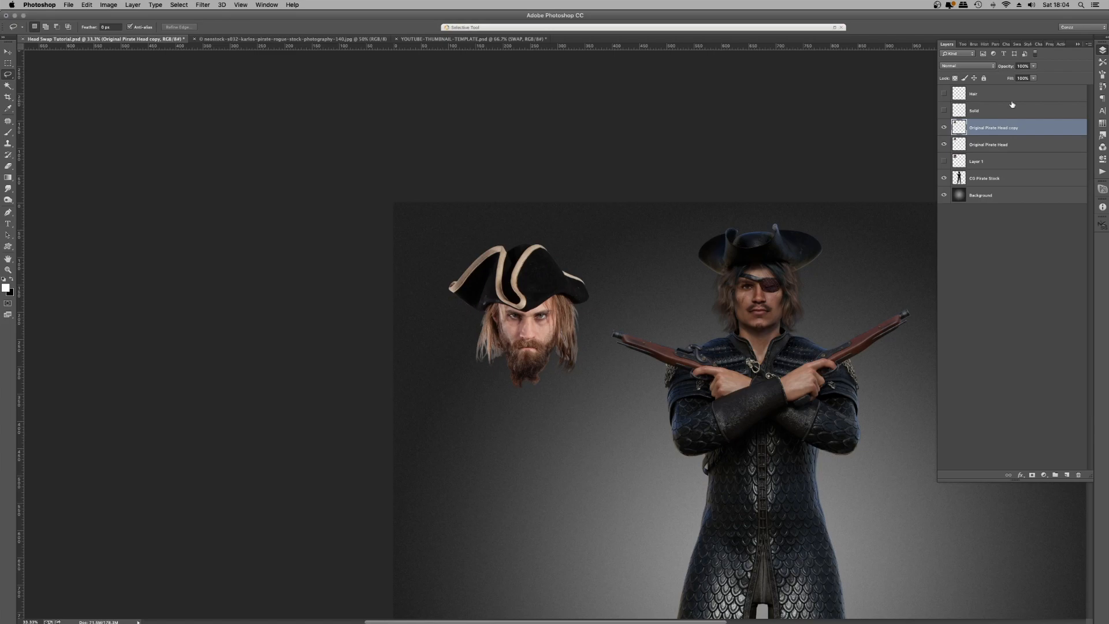
click(944, 145)
click(943, 129)
- Rename the duplicated head layer as "Scaled Pirate Head copy"
key(super+equal)
key(super+equal)
double_click(980, 127)
click(981, 127)
double_click(986, 128)
text(Scaled)
key(Return)
- Move the copied head next to the CG pirate's head and lower its opacity to make it semi-transparent
drag(643, 264, 429, 235)
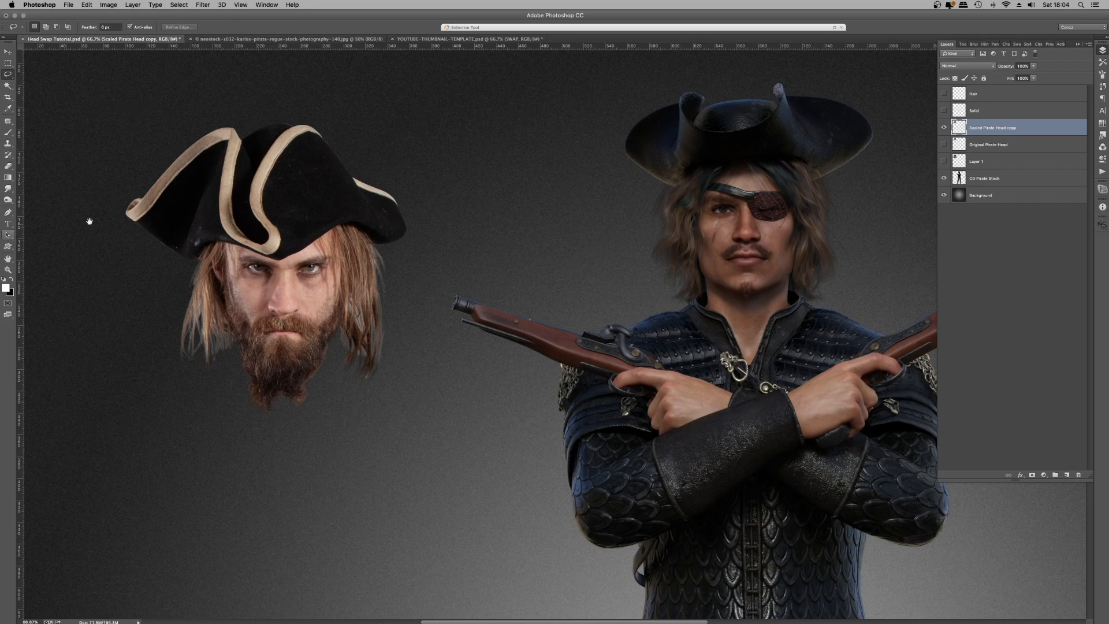
drag(421, 226, 287, 221)
key(v)
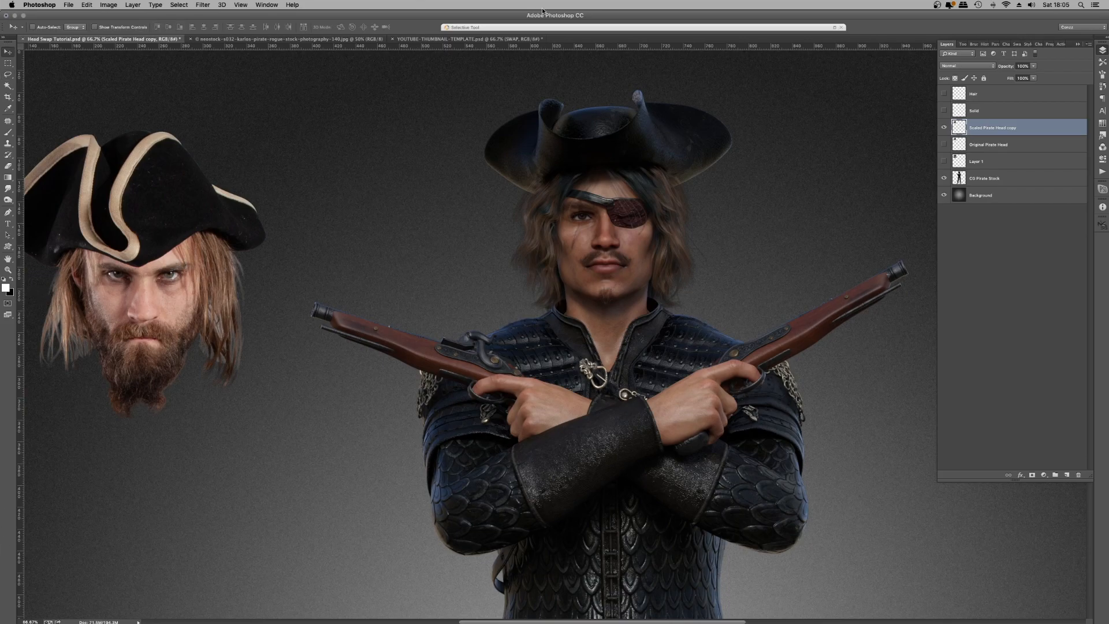
drag(208, 241, 470, 196)
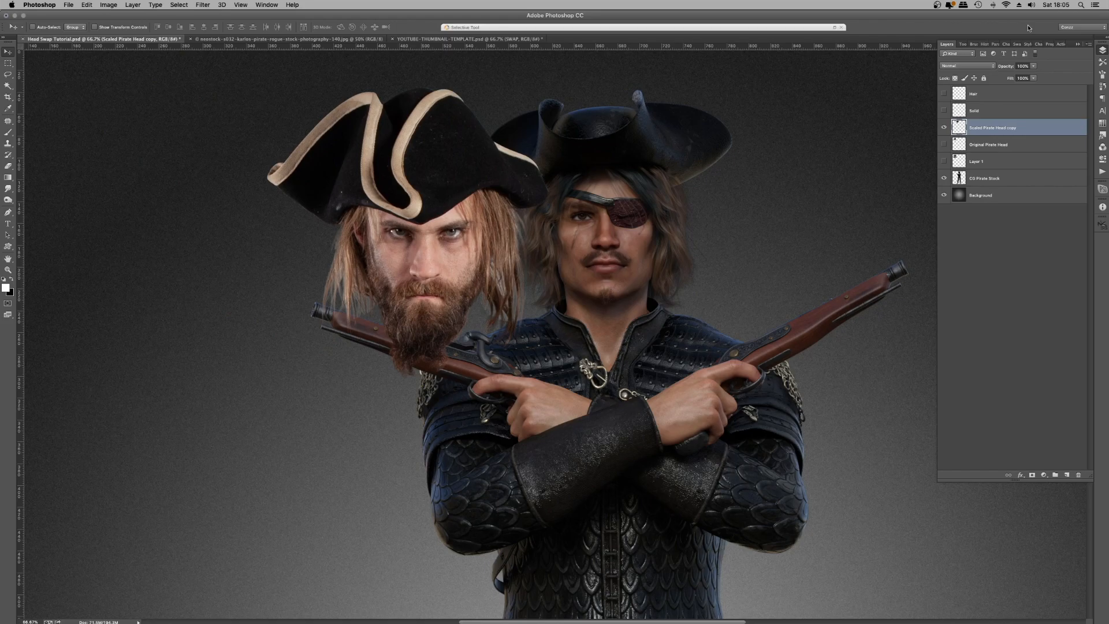
click(1034, 67)
drag(1024, 76, 1017, 81)
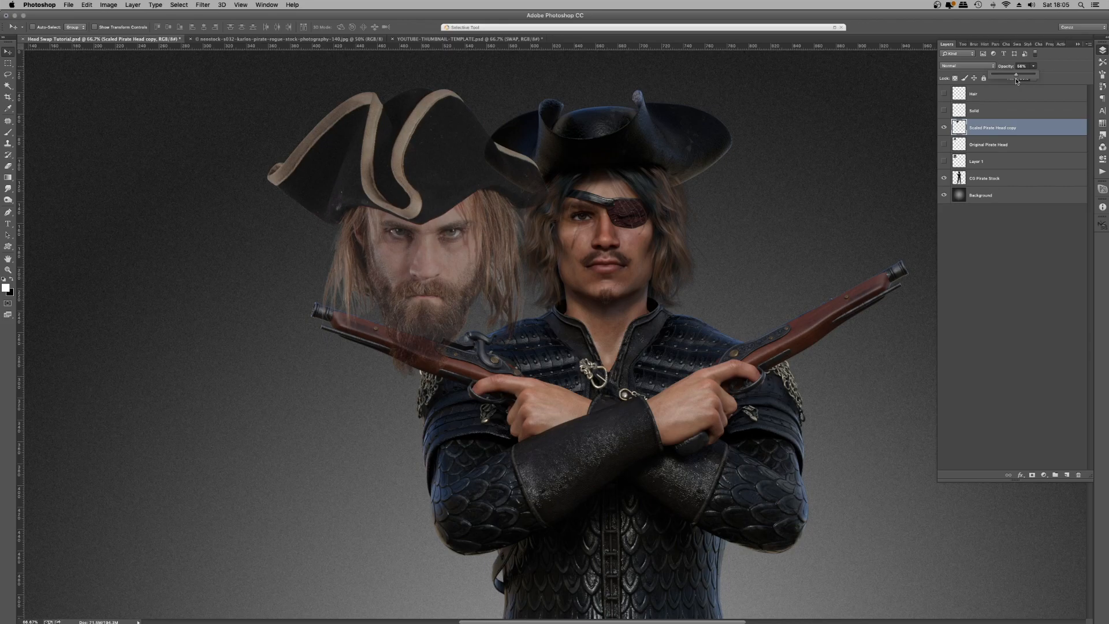
- Try to scale the semi-transparent head down and position it over the CG pirate's face
key(super+t)
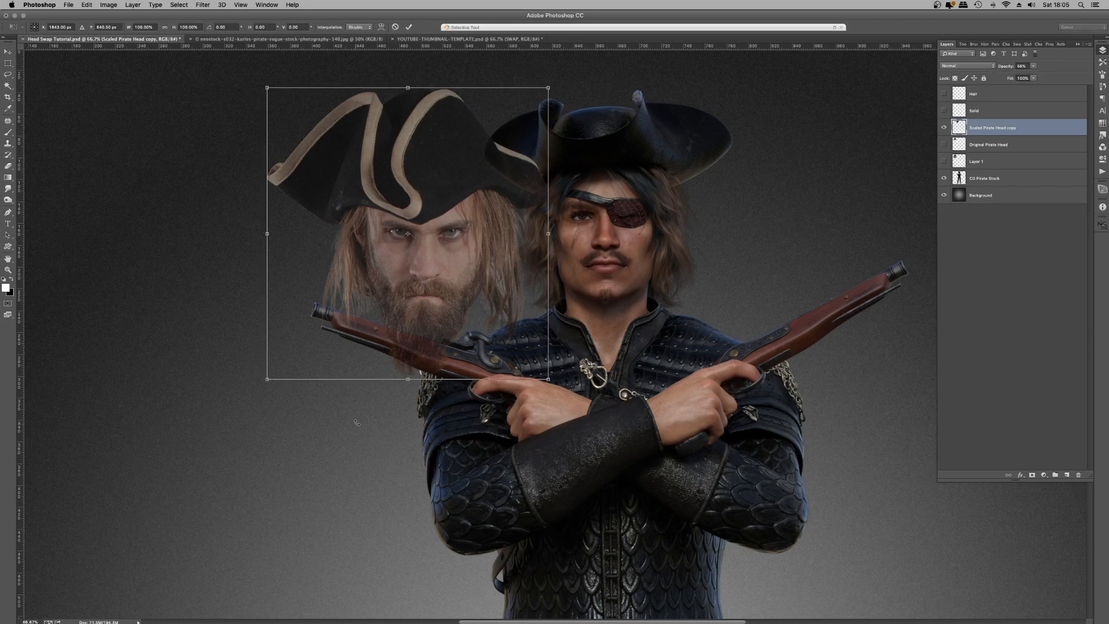
drag(268, 380, 327, 317)
drag(478, 264, 640, 294)
key(Return)
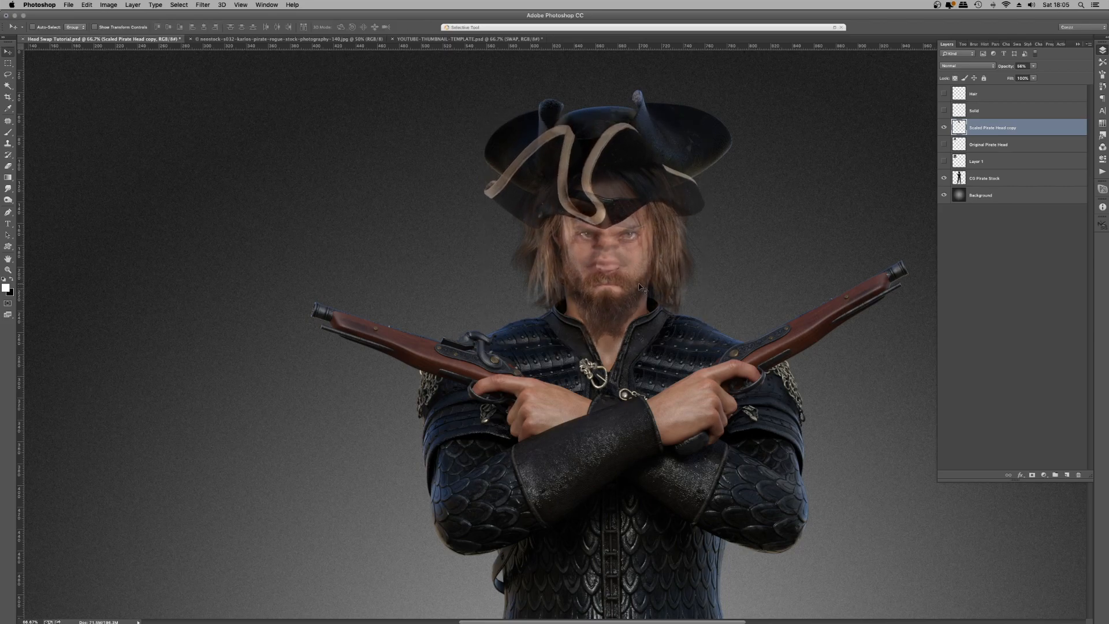
- Compare the composite's head-to-body proportions with the original bearded pirate photo
key(super+minus)
key(super+minus)
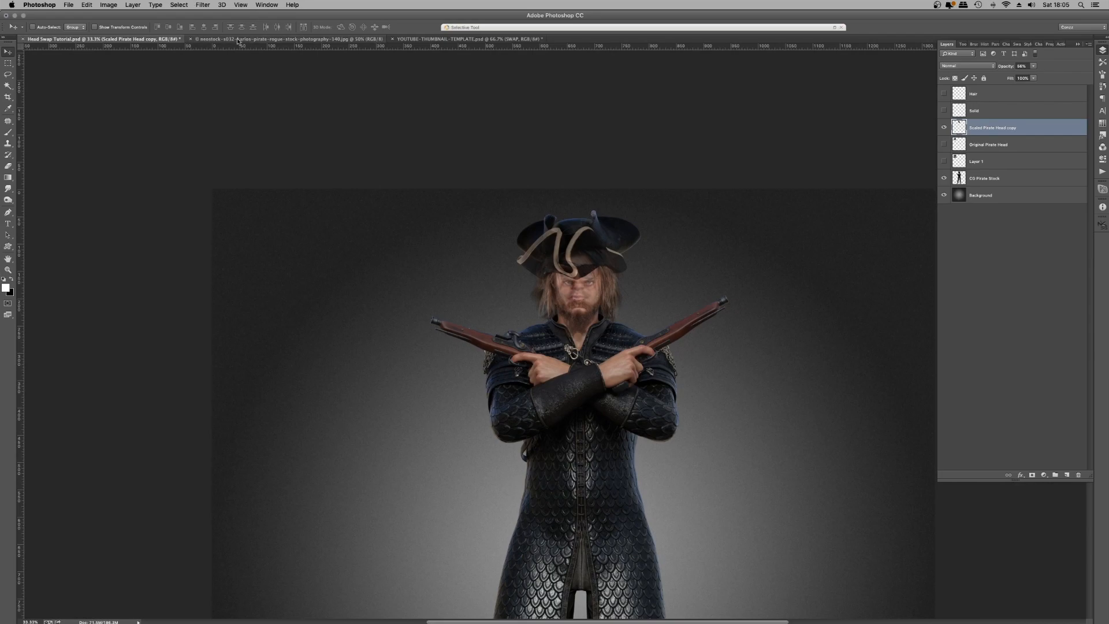
click(250, 41)
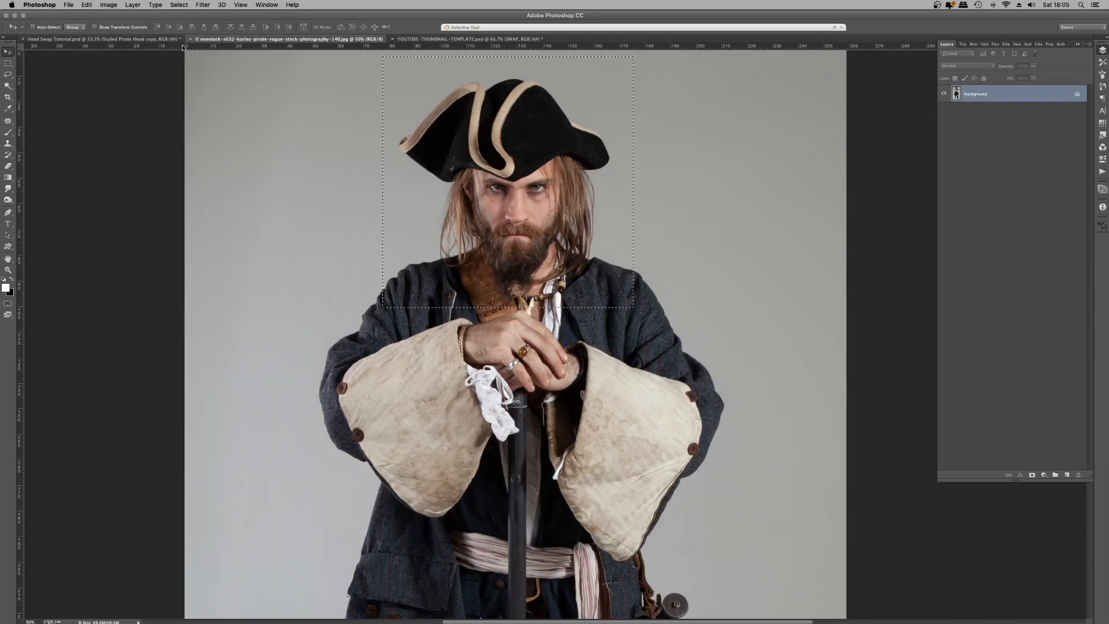
click(142, 39)
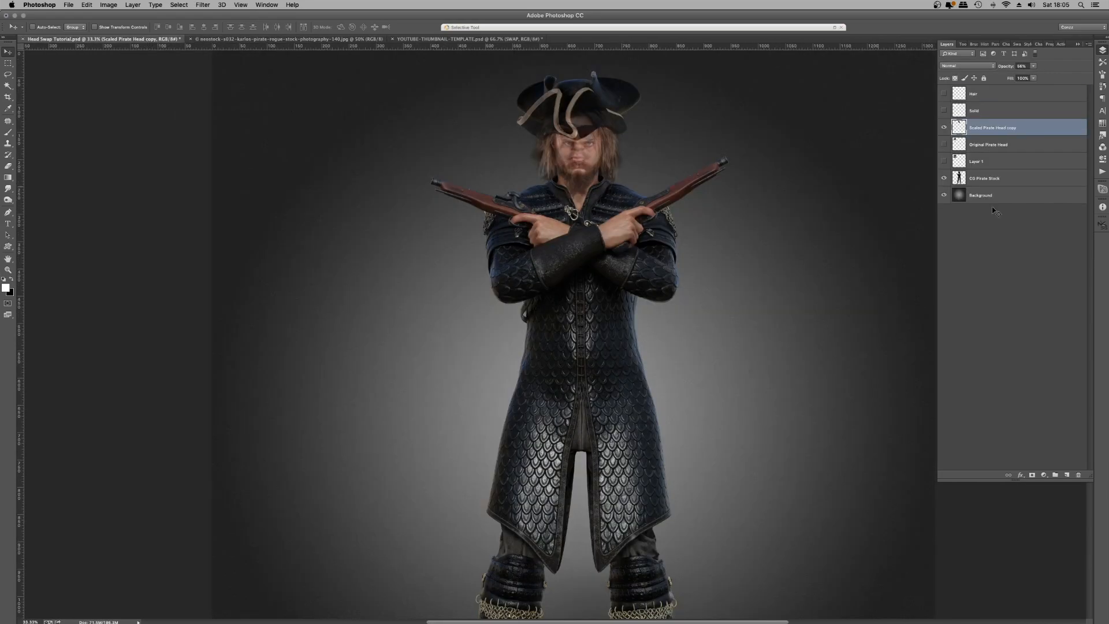
- Set the head layer's opacity to 100% to judge its size, and revert the opacity change, placement and scaling
click(1034, 66)
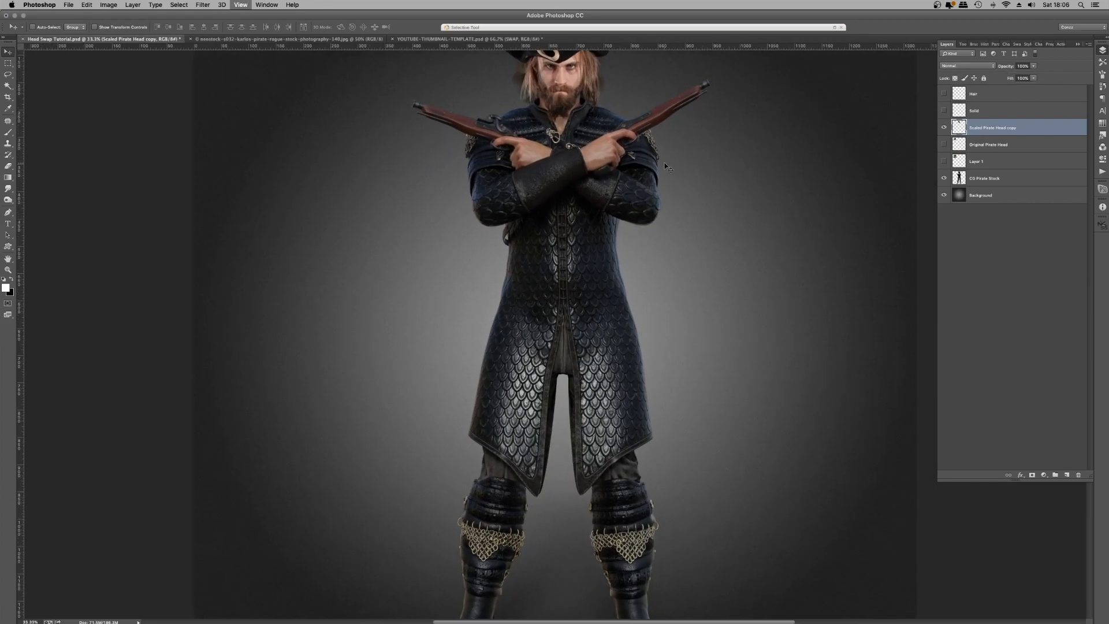
key(super+plus)
scroll(596, 163, up, 6)
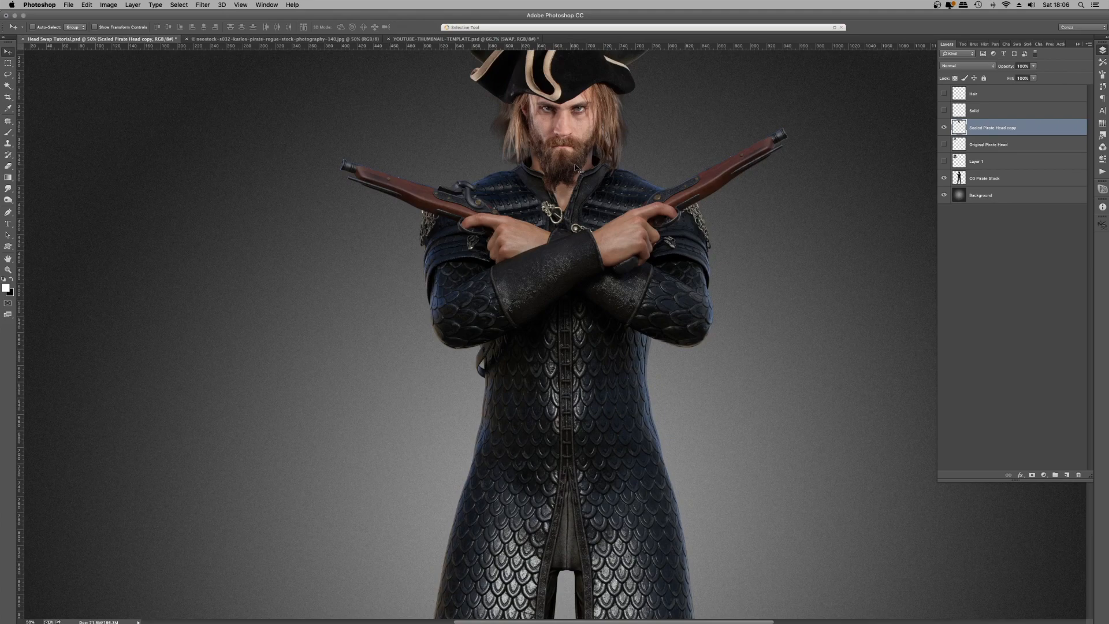
drag(580, 181, 467, 152)
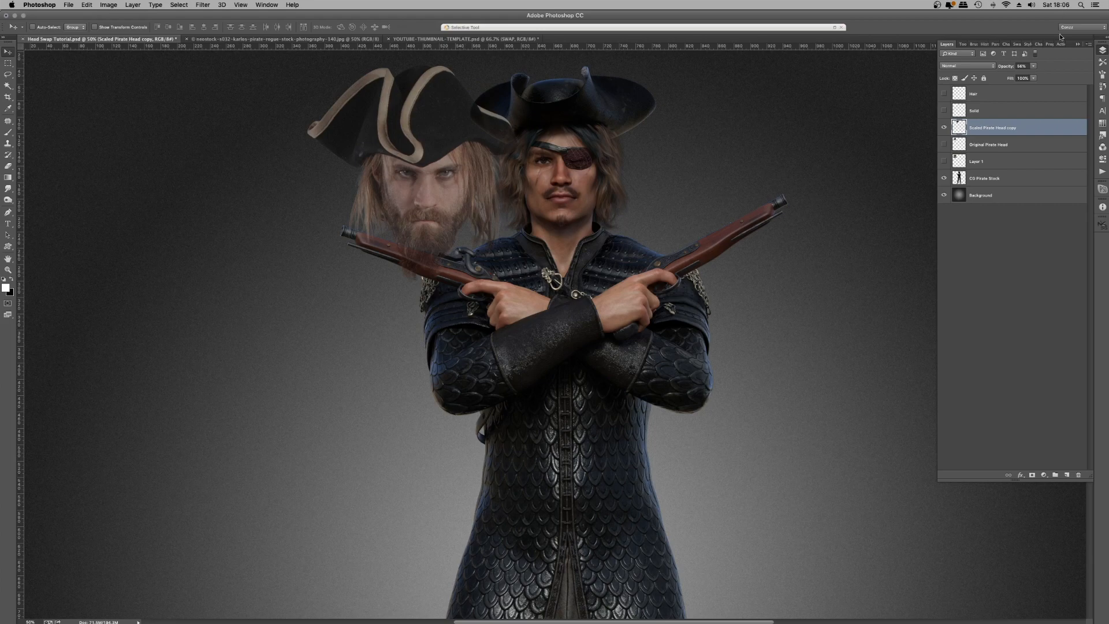
- Place the semi-transparent bearded head over the CG pirate's face and scale it to about 87%, aligning the facial features
drag(390, 226, 569, 198)
key(super+t)
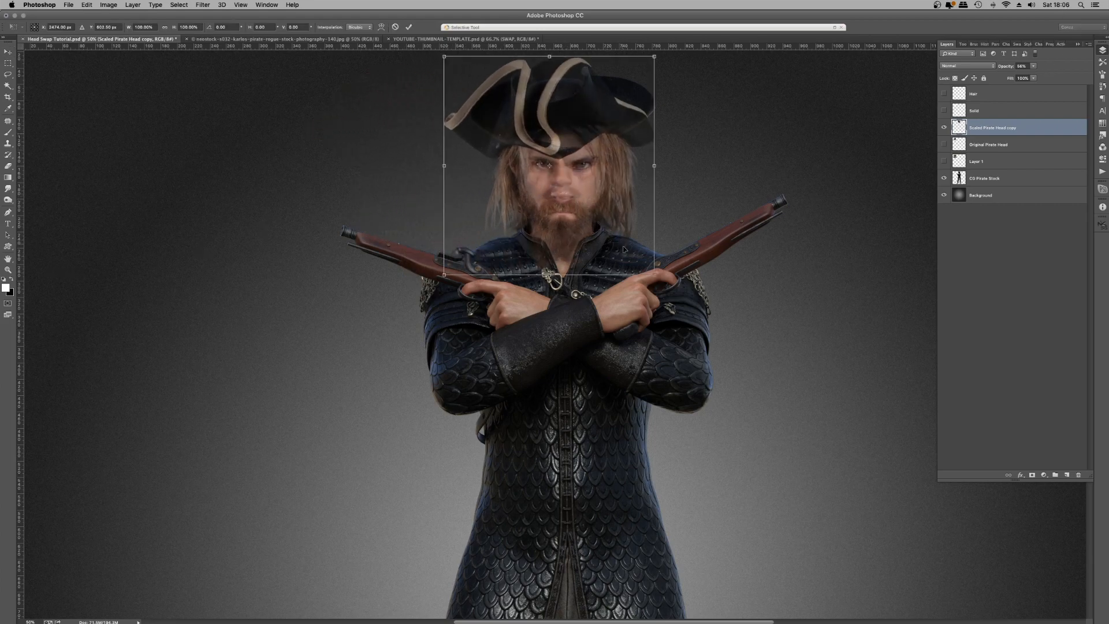
drag(654, 275, 628, 247)
mouse_move(577, 157)
mouse_down()
mouse_move(540, 161)
mouse_move(587, 169)
mouse_move(571, 167)
mouse_up()
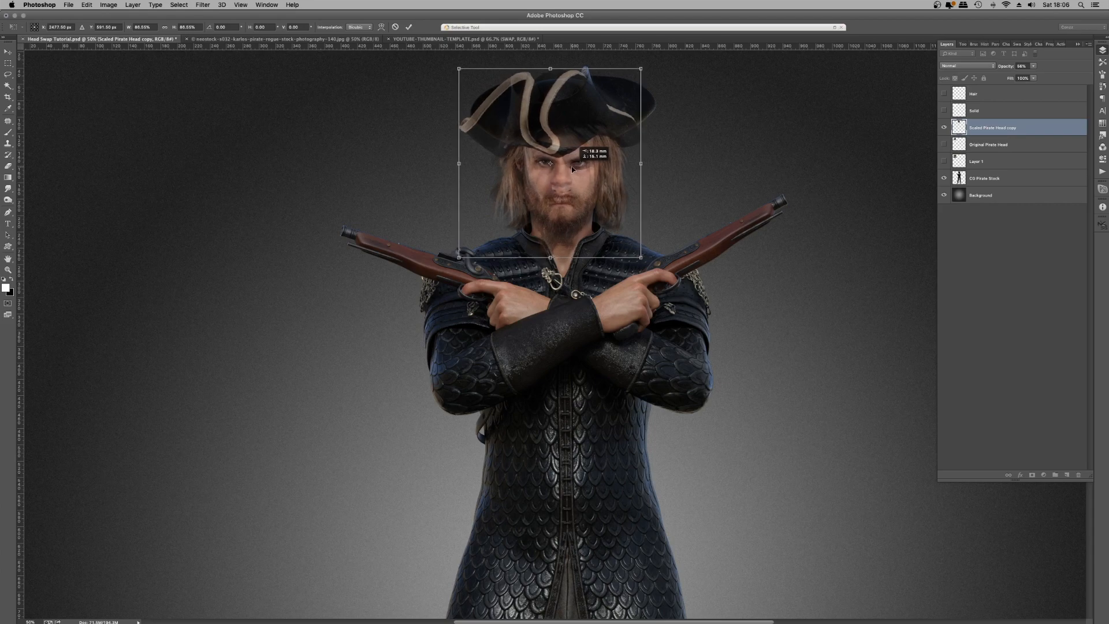
key(Return)
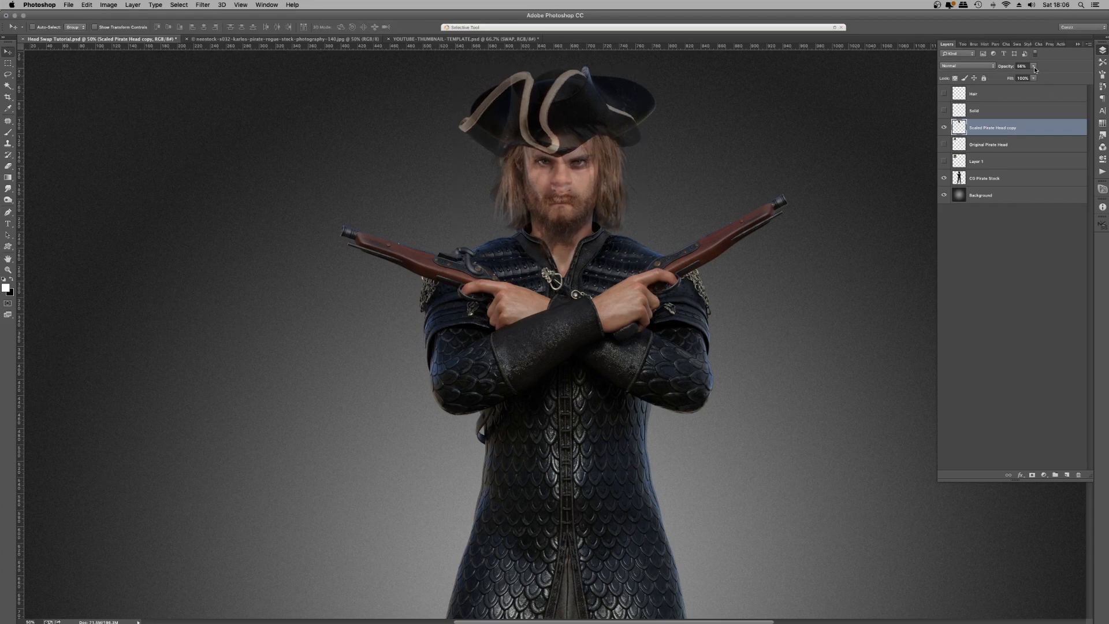
- Set the bearded head layer's opacity to 100% and rotate the head about 0.7° counterclockwise
drag(1034, 66, 1053, 75)
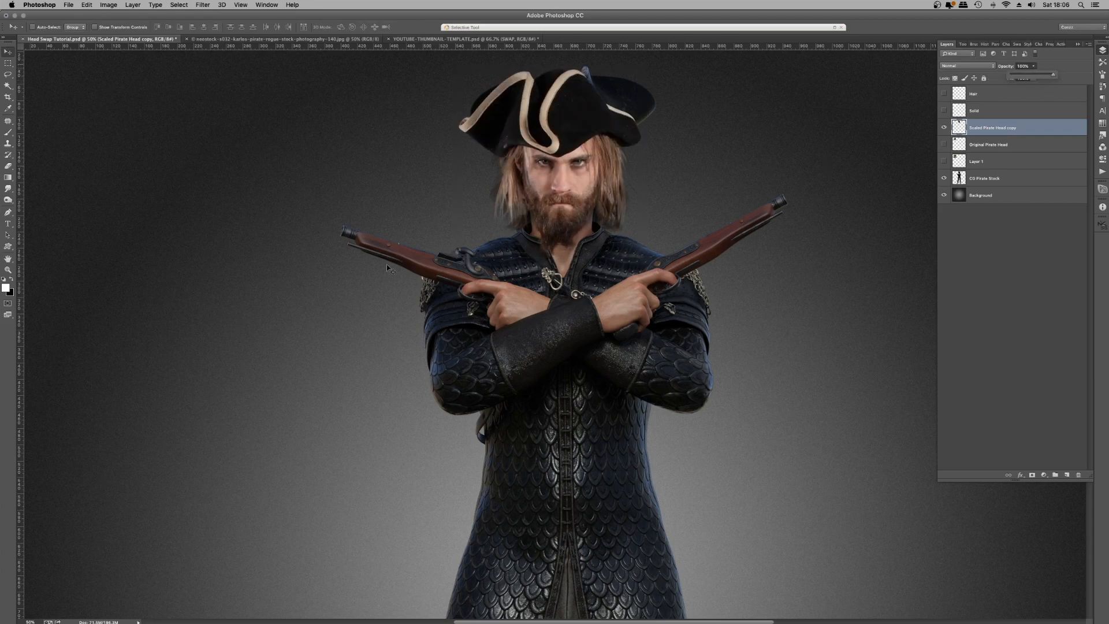
key(super+t)
mouse_move(719, 207)
mouse_down()
mouse_move(741, 193)
mouse_move(716, 203)
mouse_up()
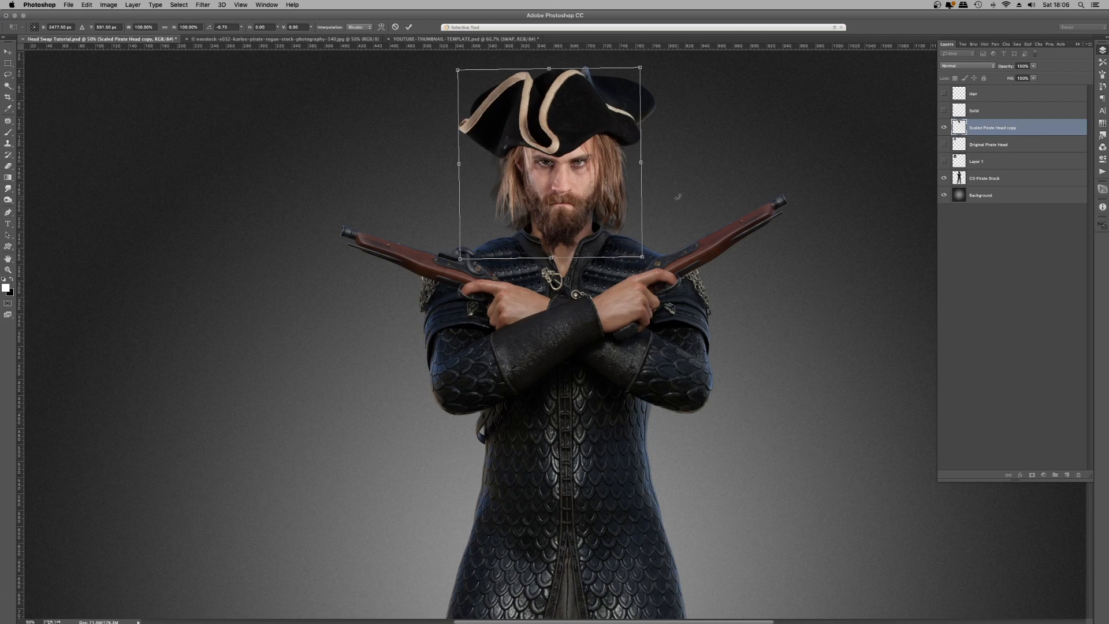
key(Return)
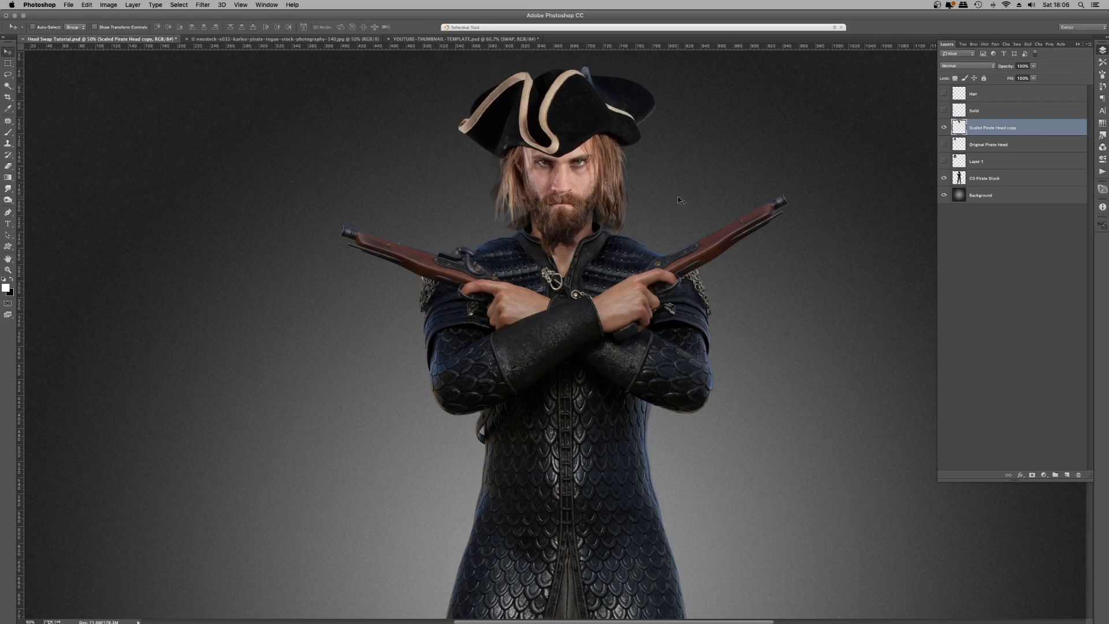
- Lower the bearded head slightly so the beard overlaps the collar, and rotate it slightly clockwise
mouse_move(550, 158)
mouse_down()
mouse_move(578, 131)
mouse_move(582, 143)
mouse_move(549, 169)
mouse_up()
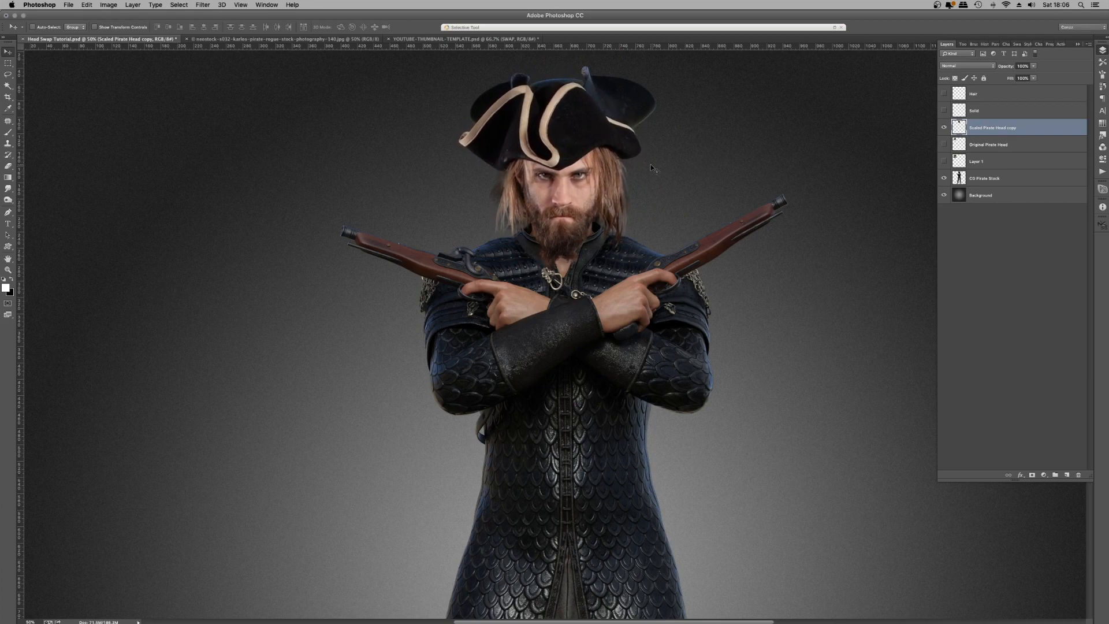
key(super+t)
drag(745, 170, 742, 179)
key(Return)
- Examine the head's proportions on the full figure and its fit at the collar in close-up
key(super+minus)
key(super+minus)
key(super+equal)
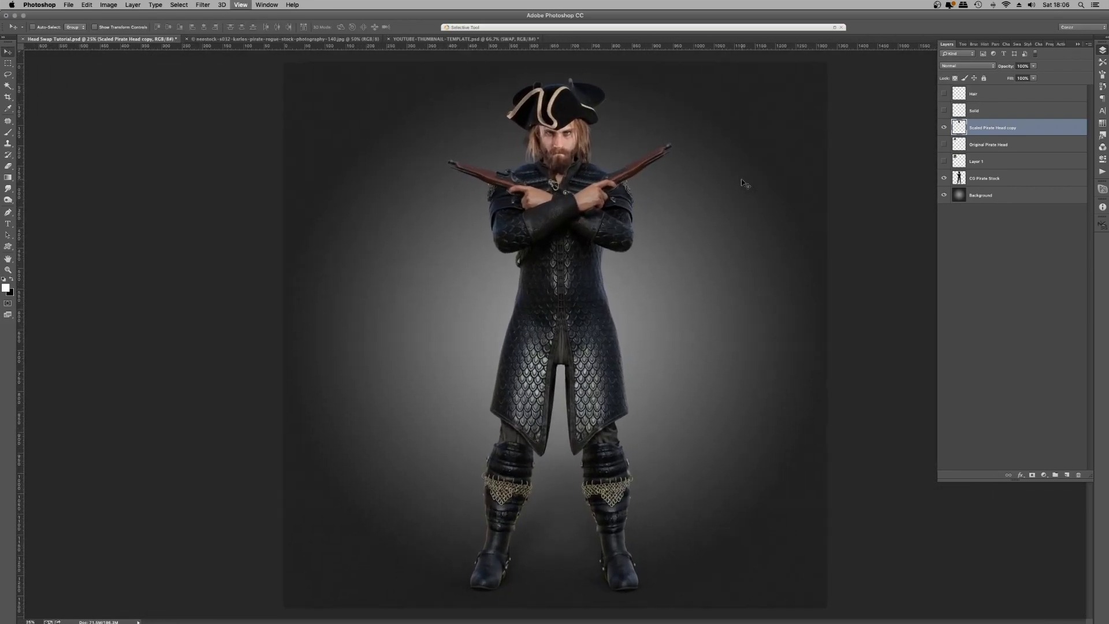
key(super+equal)
scroll(706, 237, up, 3)
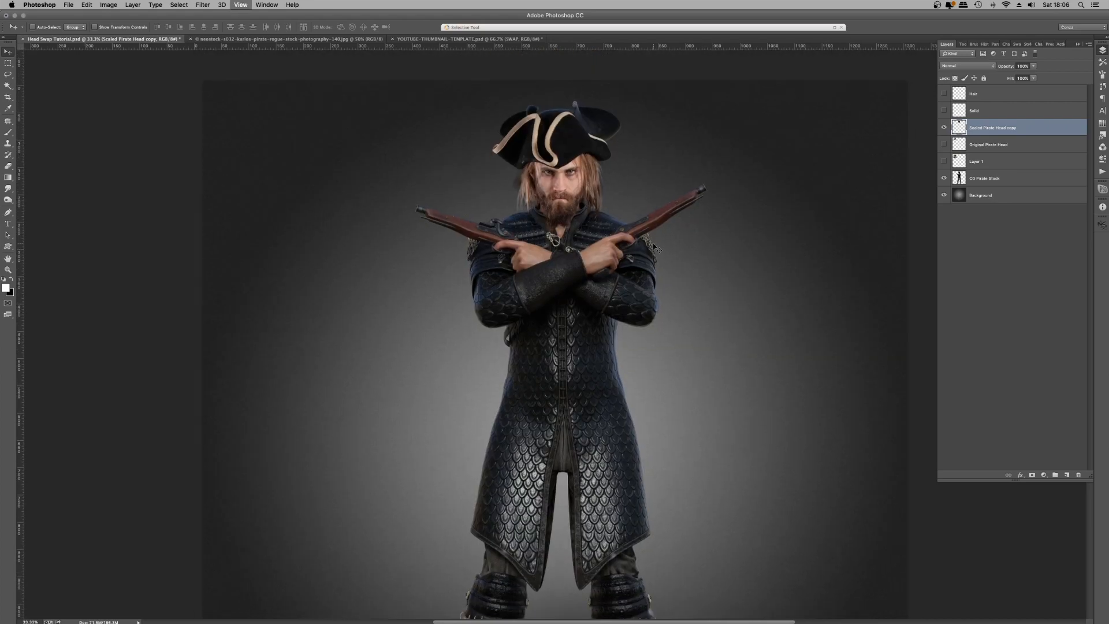
key(super+minus)
key(super+minus)
key(super+equal)
key(super+equal)
key(super+equal)
key(super+equal)
key(super+equal)
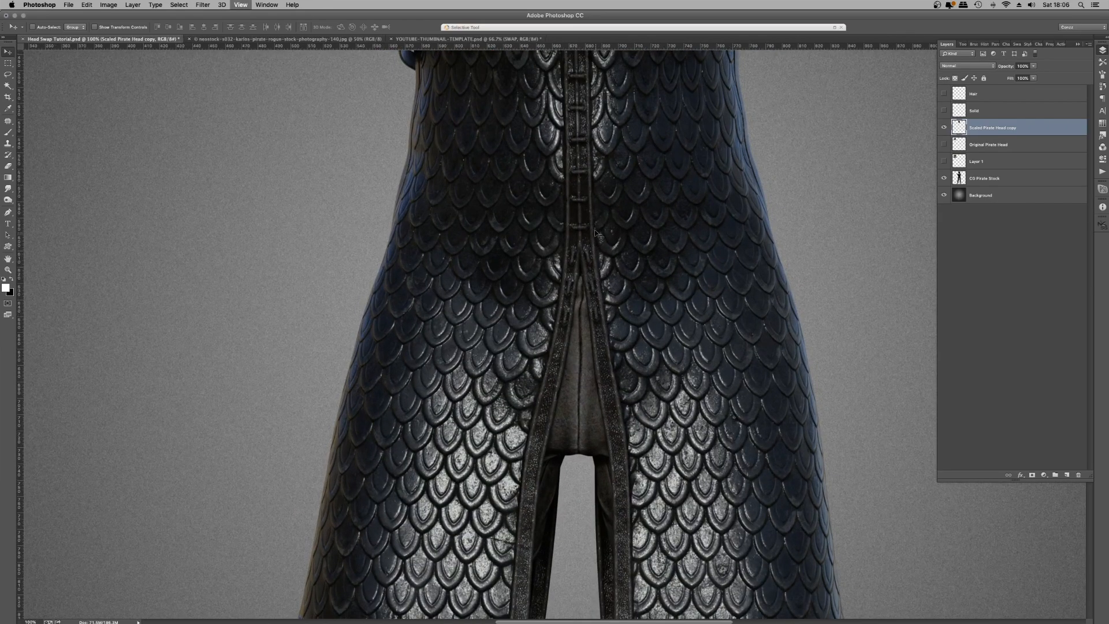
scroll(596, 233, up, 15)
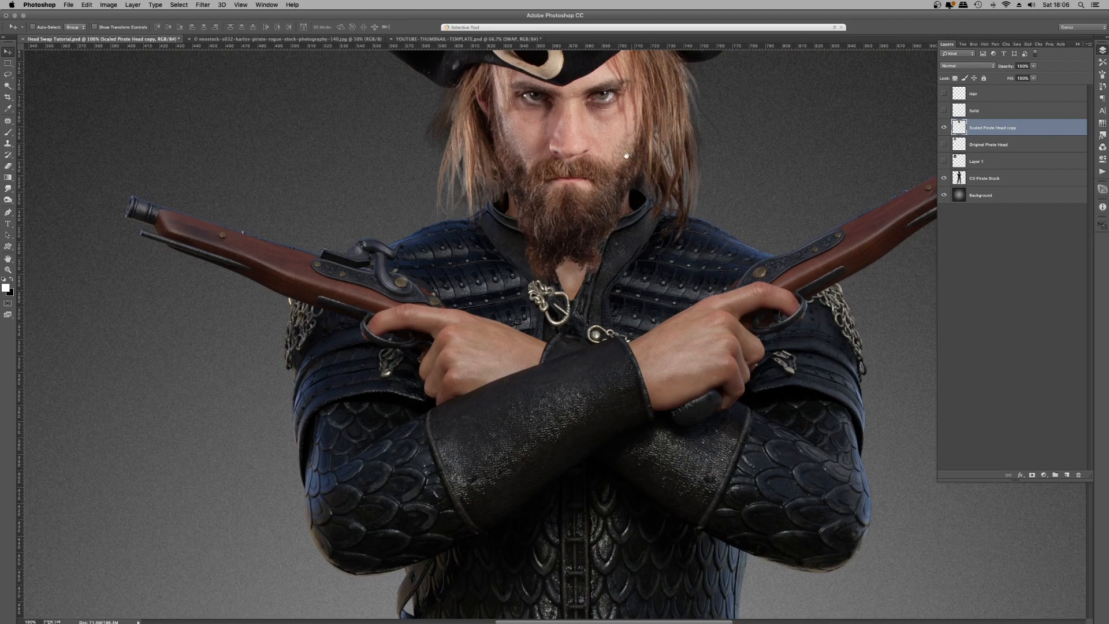
scroll(626, 155, up, 3)
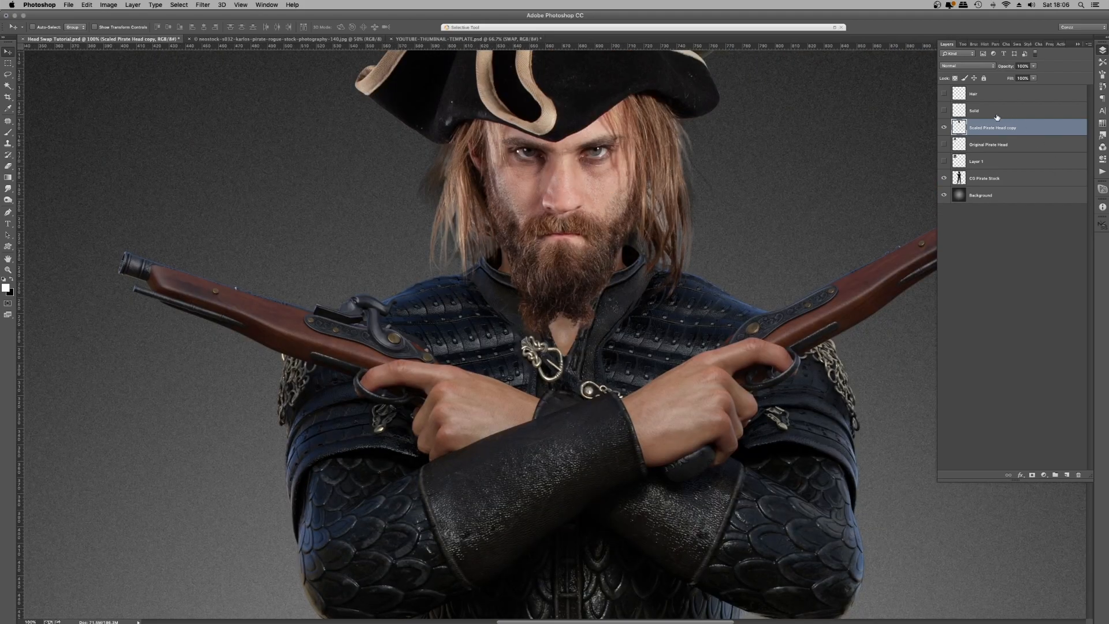
- Compare both heads by toggling the Scaled Pirate Head copy layer, leaving it hidden with the CG Pirate Stock layer selected
click(944, 127)
click(944, 128)
click(943, 127)
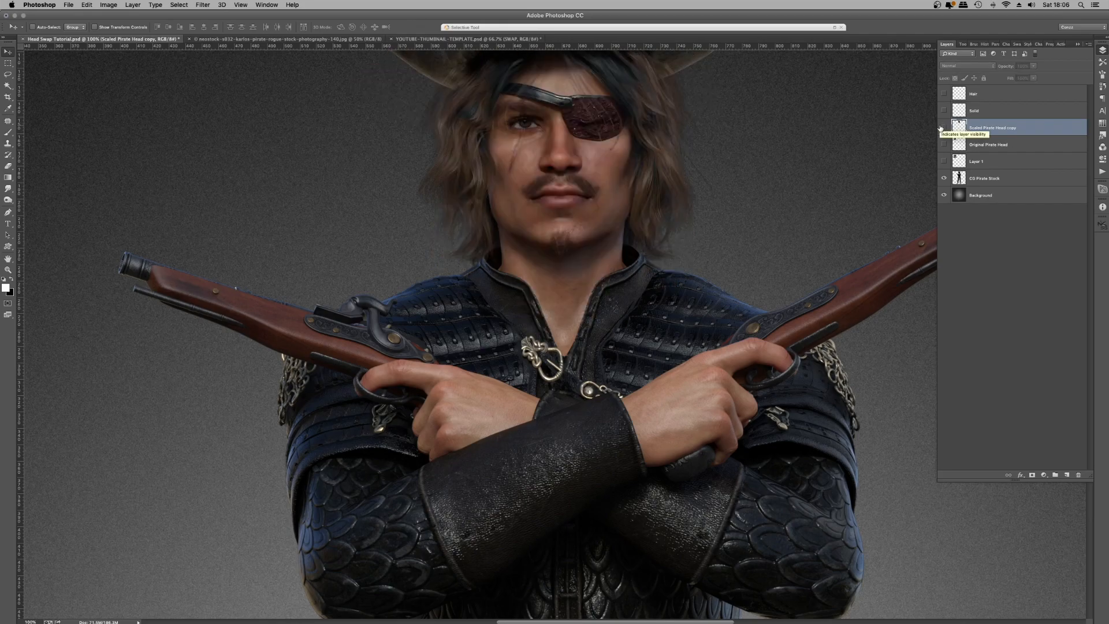
click(944, 127)
click(944, 127)
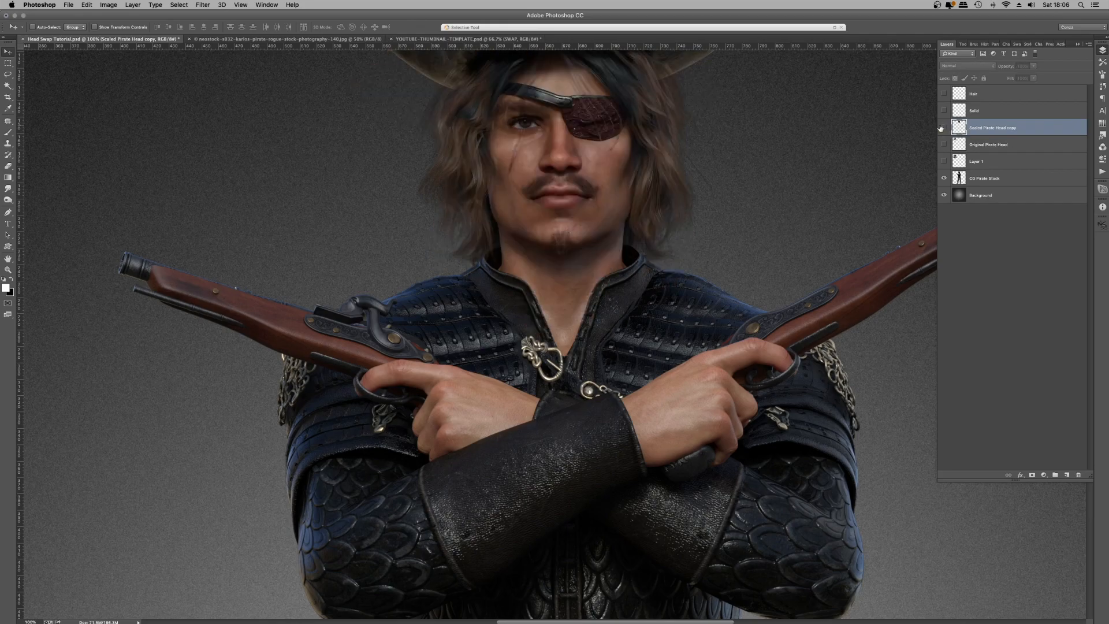
click(986, 183)
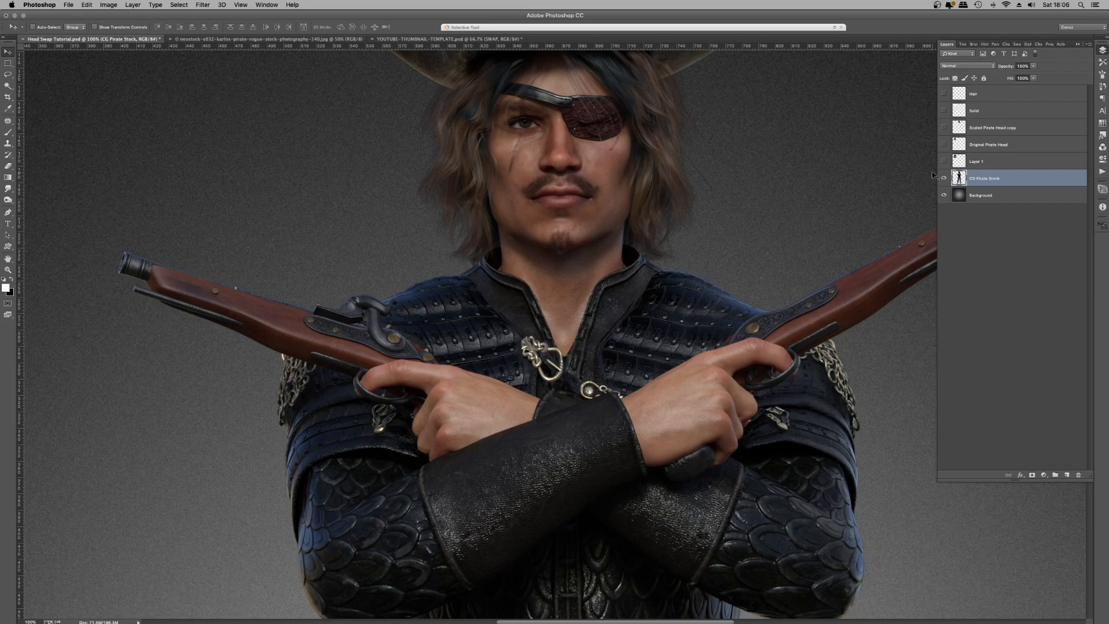
click(944, 127)
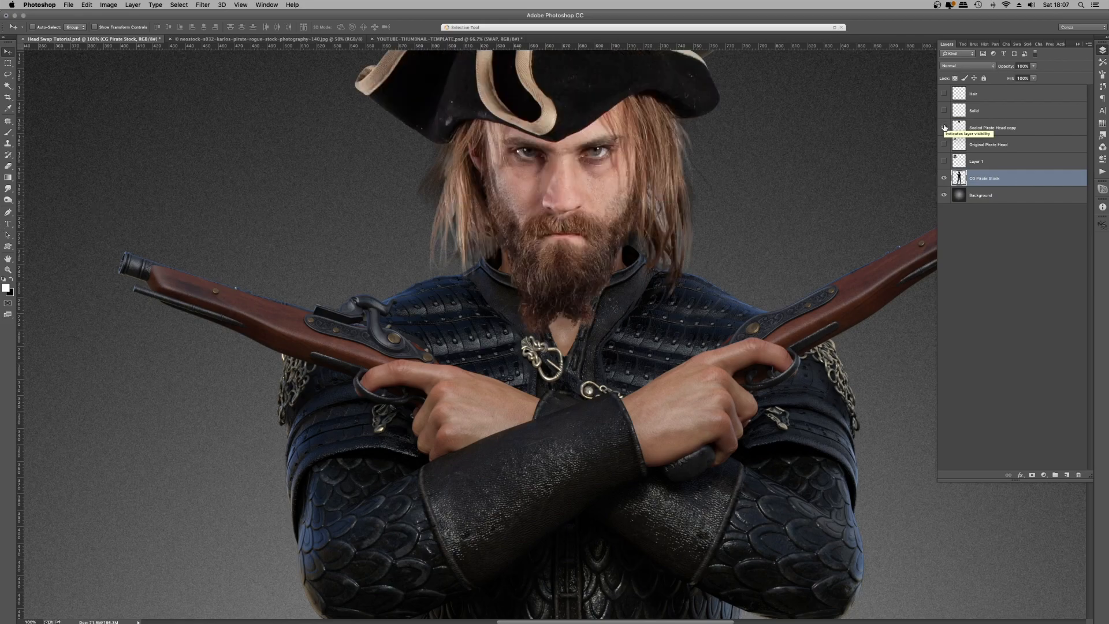
click(945, 128)
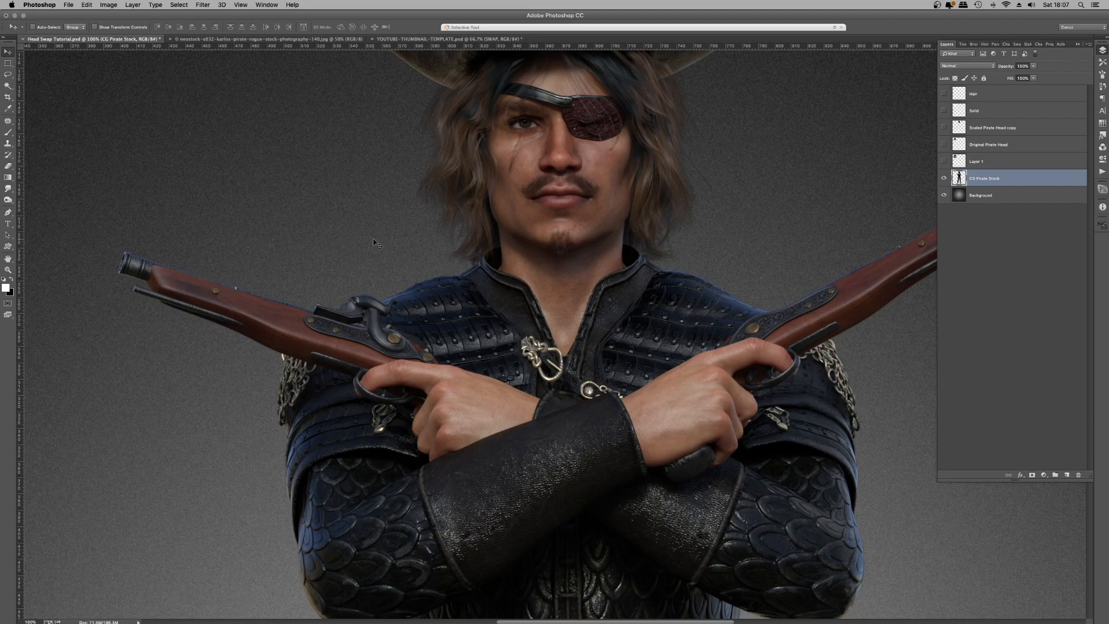
- Start a Pen tool path on the CG pirate along the left collar edge, up the neck and across the chin
key(super+equal)
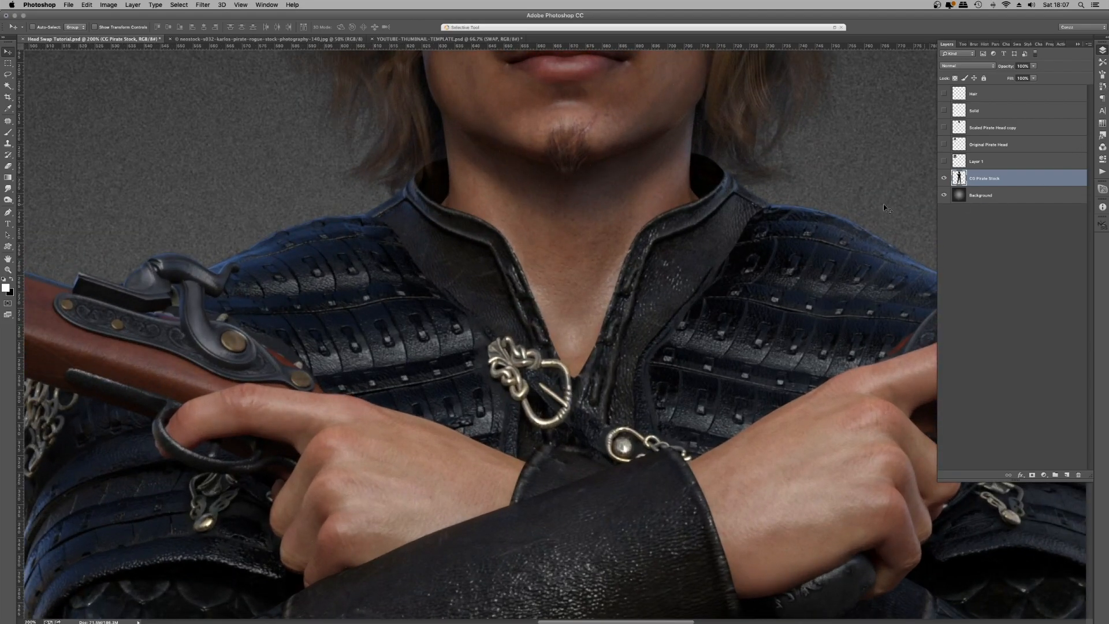
click(9, 212)
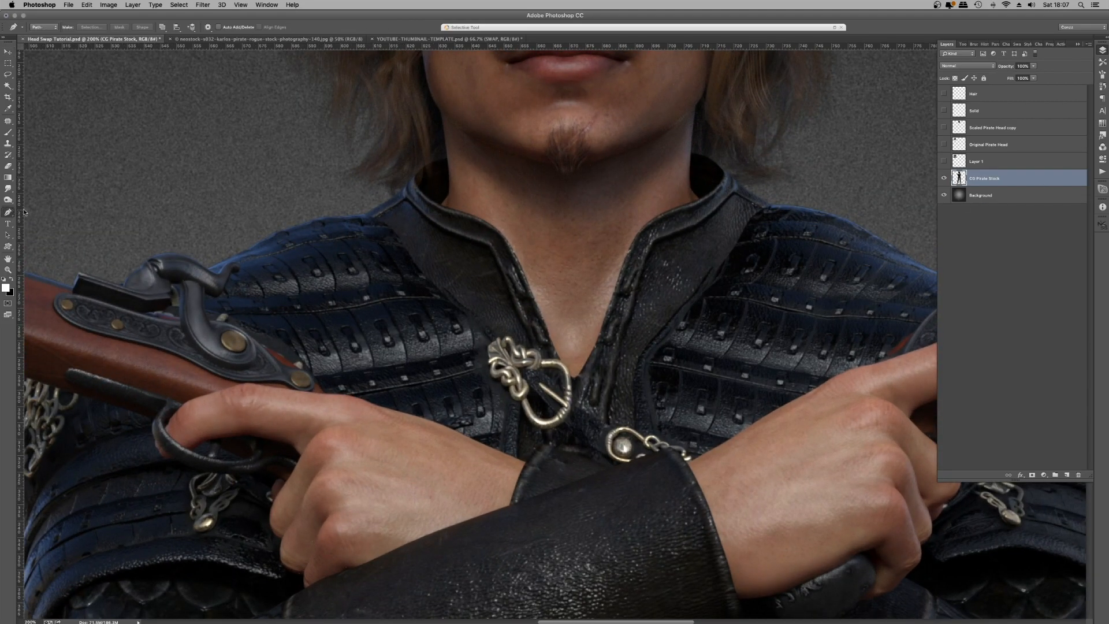
click(369, 203)
click(402, 190)
drag(443, 158, 475, 150)
alt+click(443, 158)
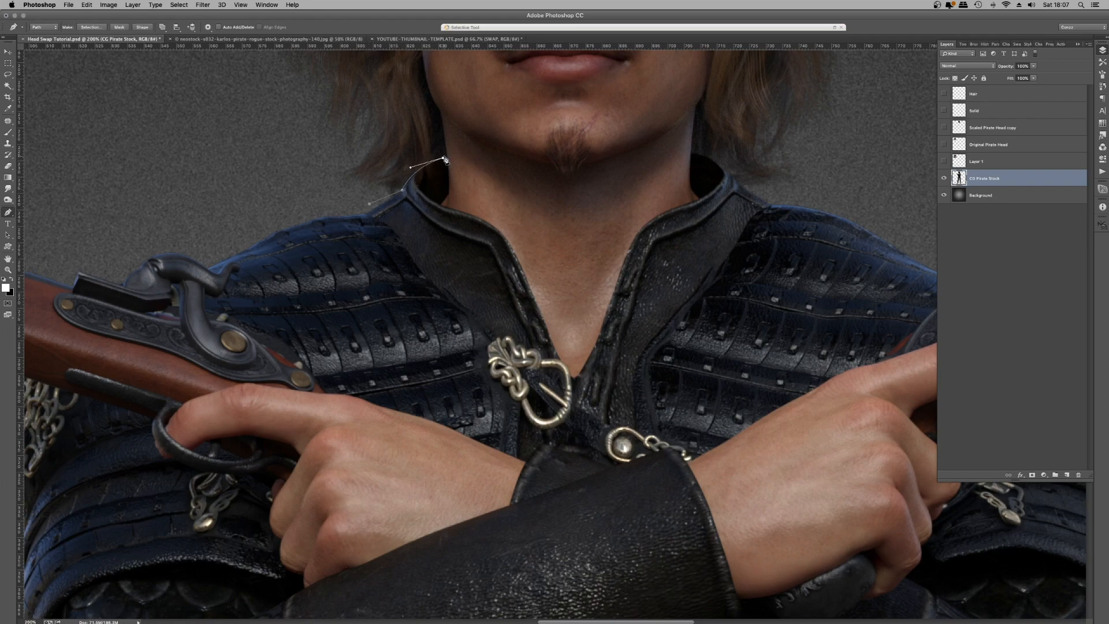
click(441, 110)
drag(492, 88, 505, 87)
drag(690, 98, 733, 131)
alt+click(689, 97)
- Continue the path down the right side of the neck and along the right collar edge to the shoulder
click(694, 106)
click(692, 153)
drag(729, 174, 749, 195)
drag(749, 203, 751, 197)
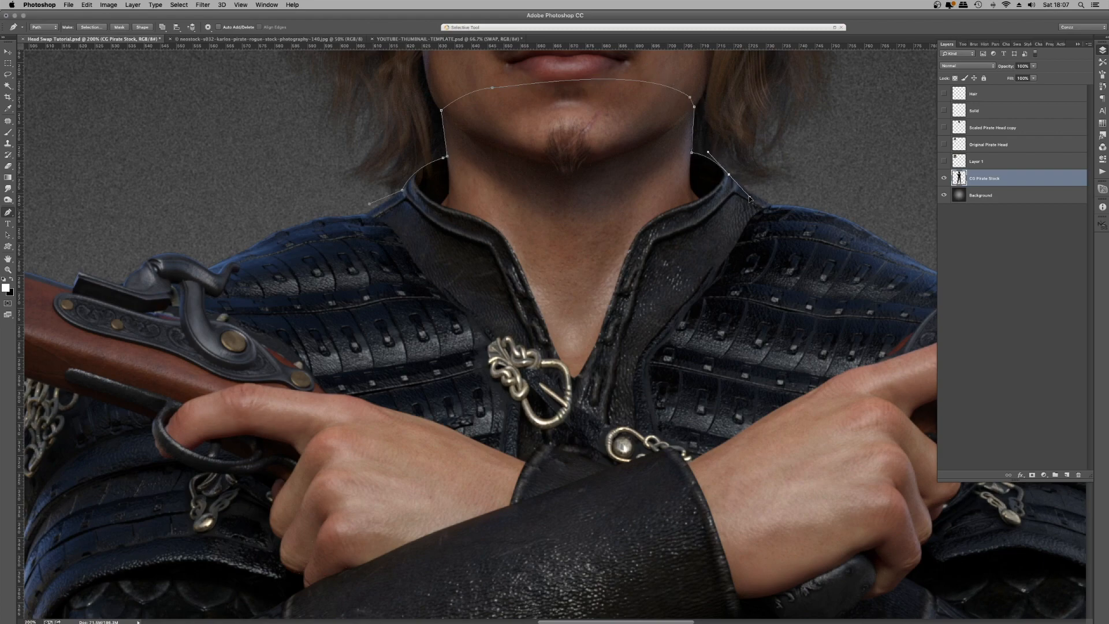
alt+click(729, 174)
click(742, 187)
click(768, 204)
- Close the path with a wide loop around the CG pirate's hair and hat, back to the left collar
key(super+minus)
key(super+minus)
key(super+minus)
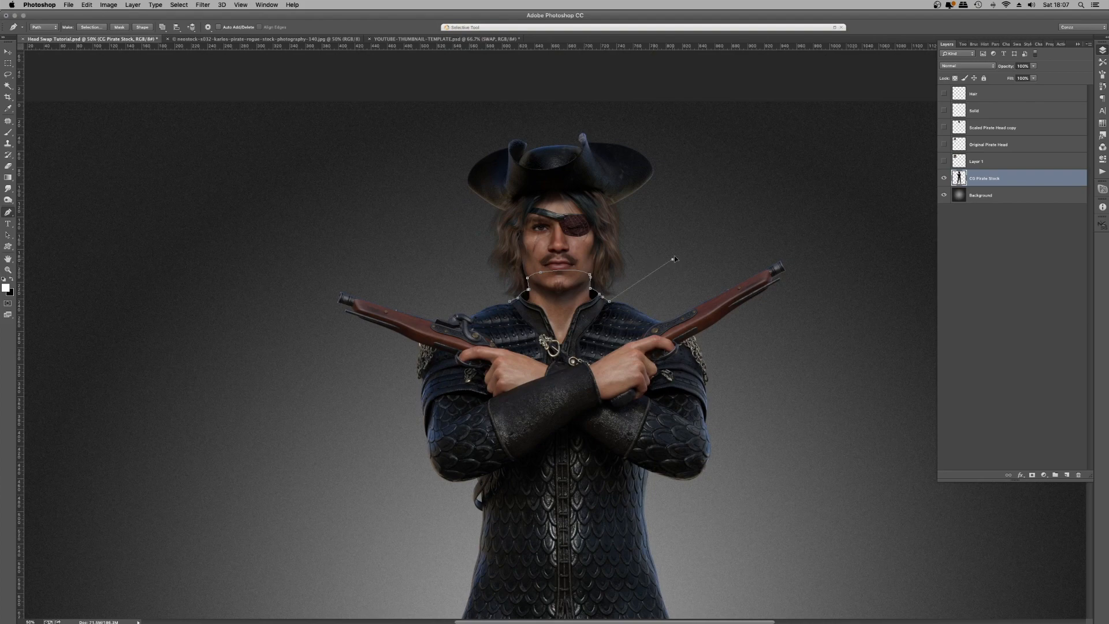
drag(674, 259, 698, 189)
drag(674, 261, 691, 225)
drag(662, 130, 620, 116)
drag(420, 122, 416, 144)
drag(478, 285, 498, 299)
click(511, 302)
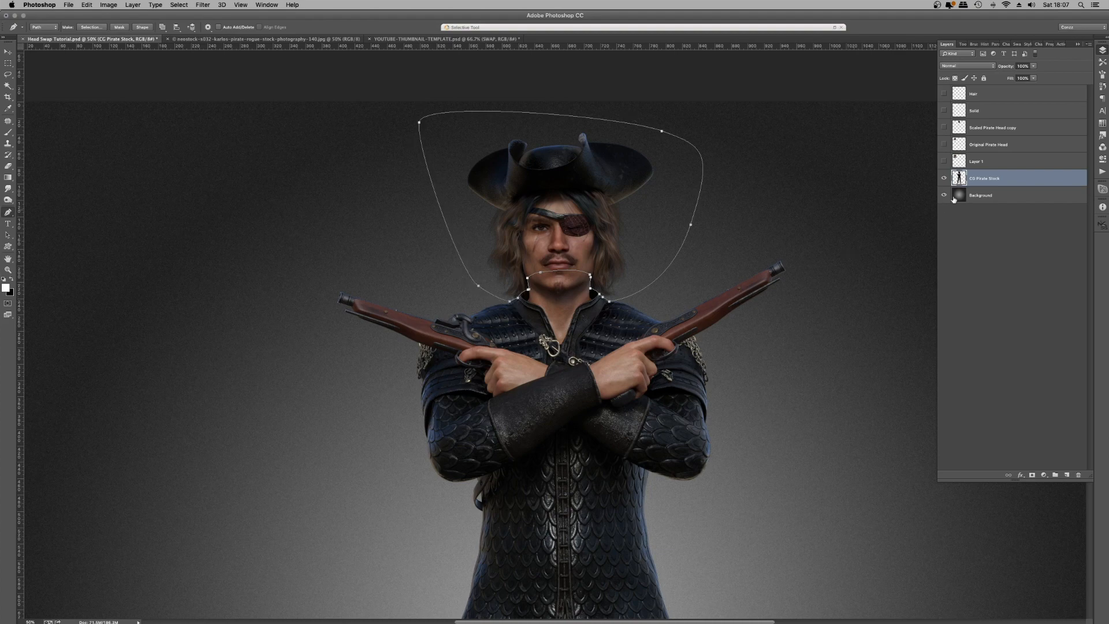
- Mask out the CG head by filling the path with black on a new CG Pirate Stock layer mask, and delete the path
click(1033, 476)
right_click(577, 175)
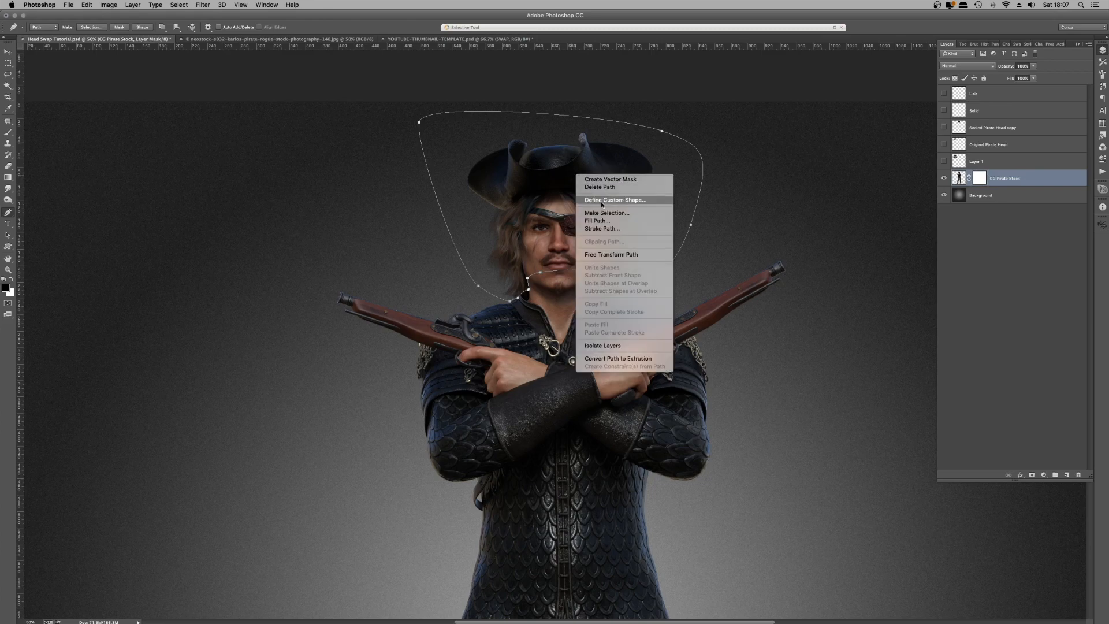
click(597, 221)
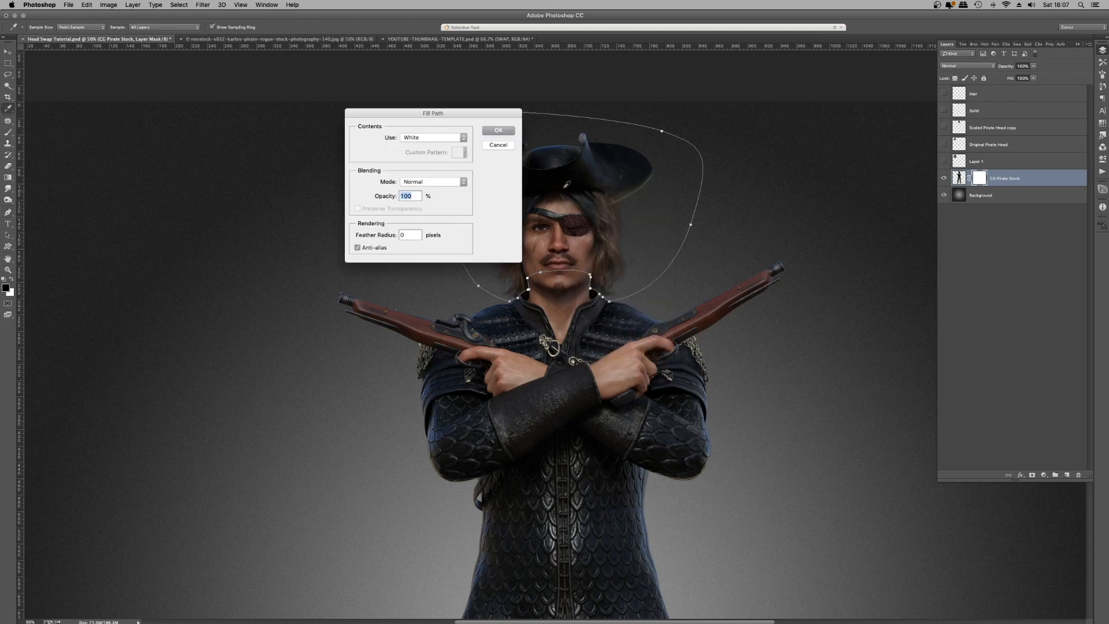
click(425, 138)
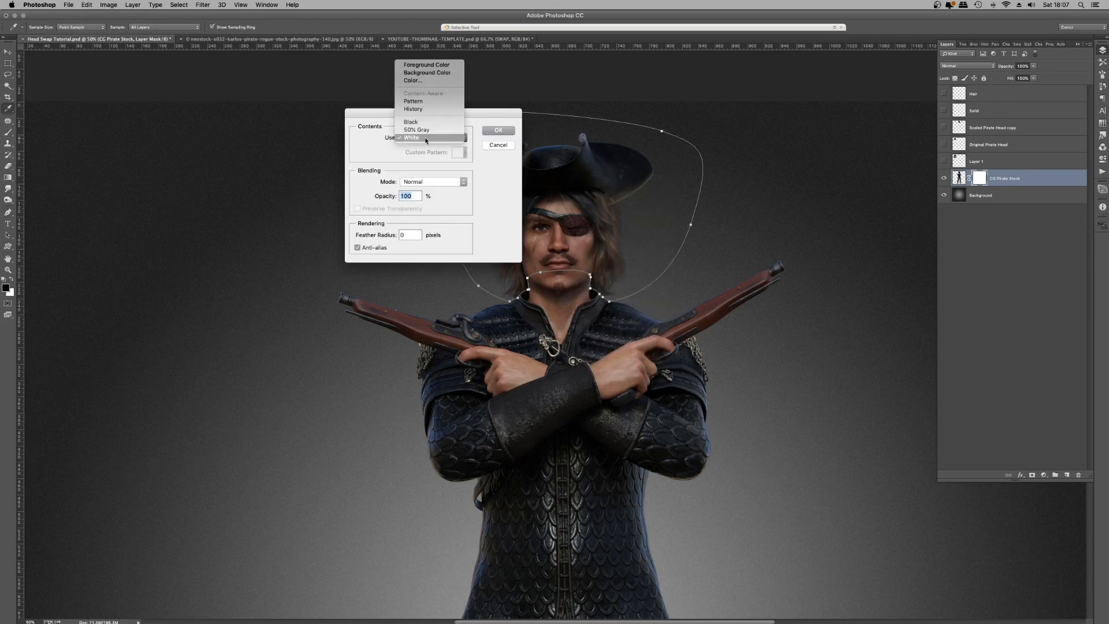
click(425, 122)
click(498, 130)
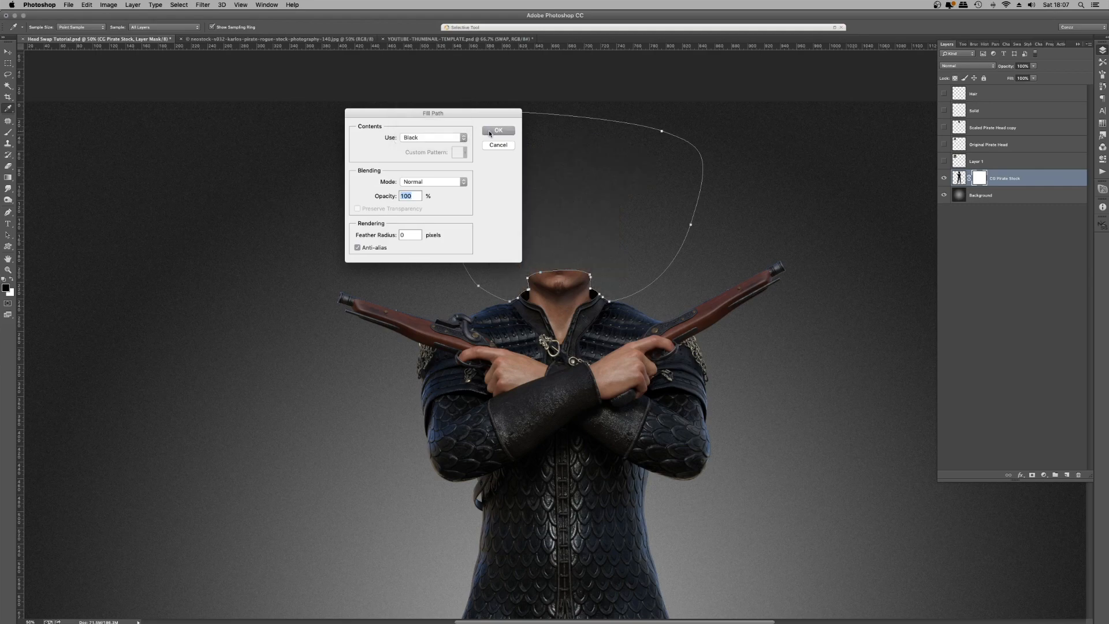
right_click(550, 163)
click(564, 174)
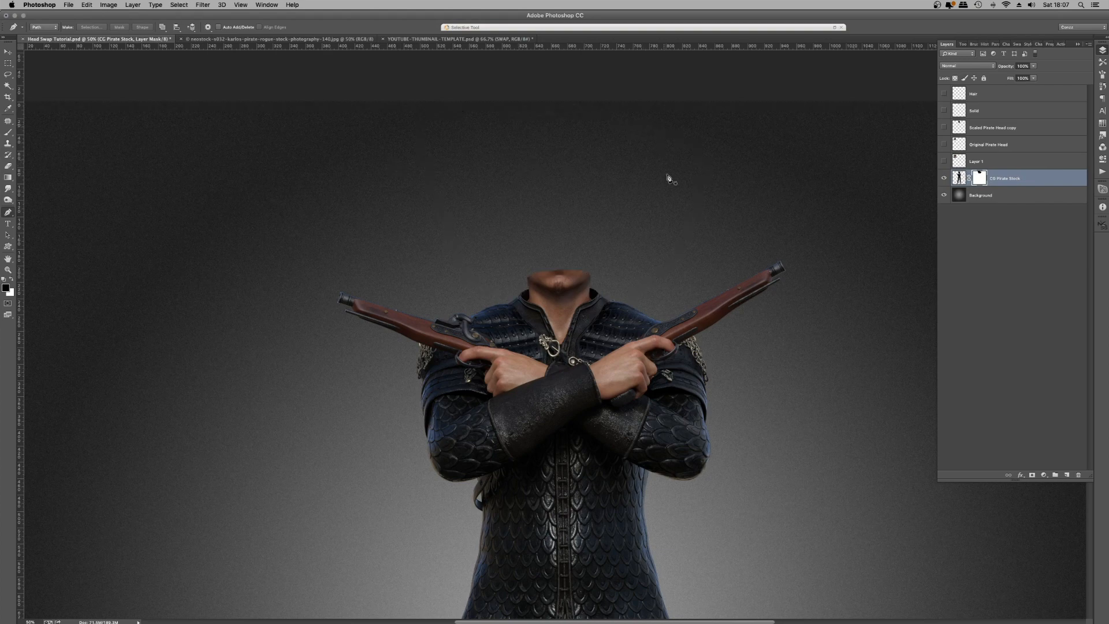
- Show the Scaled Pirate Head copy layer and move it directly above the CG Pirate Stock layer
click(943, 128)
double_click(995, 127)
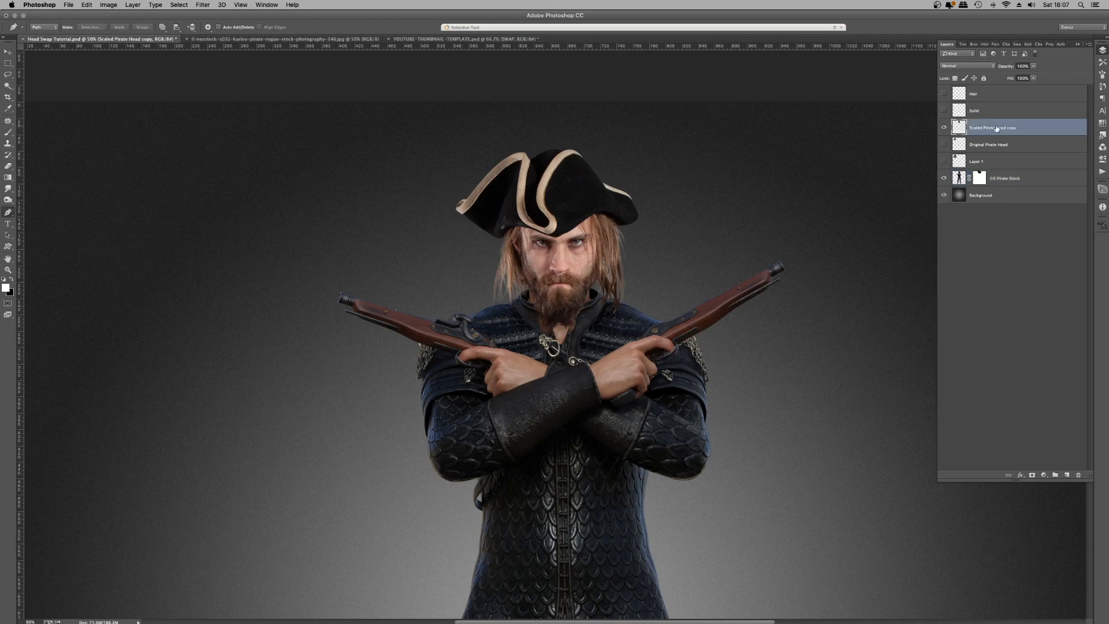
click(1040, 125)
drag(992, 127, 990, 170)
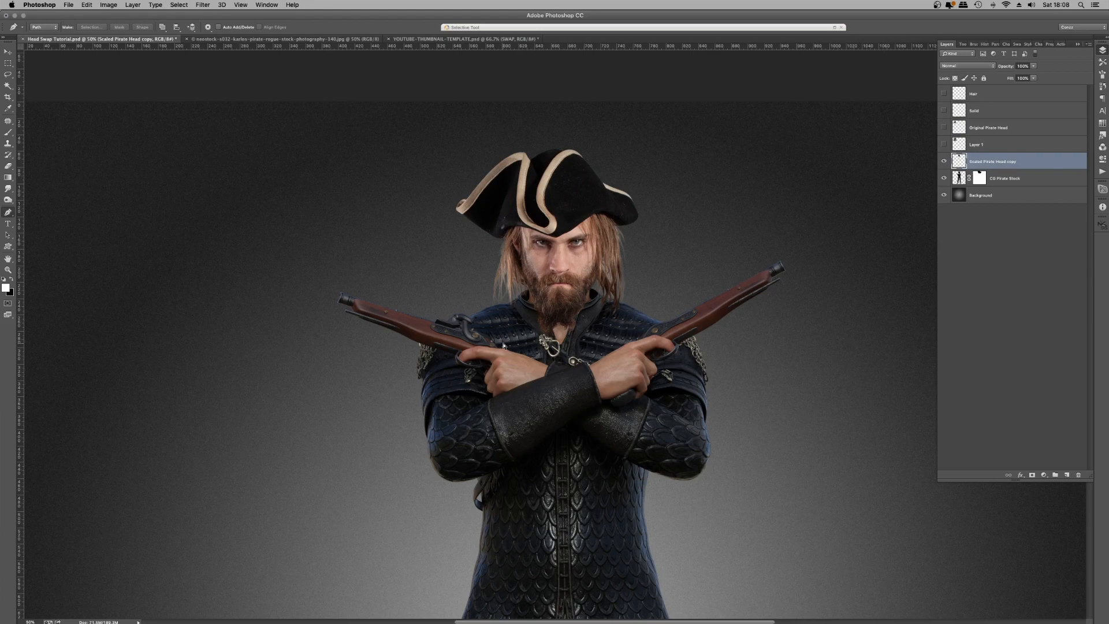
- Examine the swapped head up close at 200%, checking the hair edges and where the beard meets the neck and collar
key(super+0)
key(super+plus)
key(super+plus)
key(super+plus)
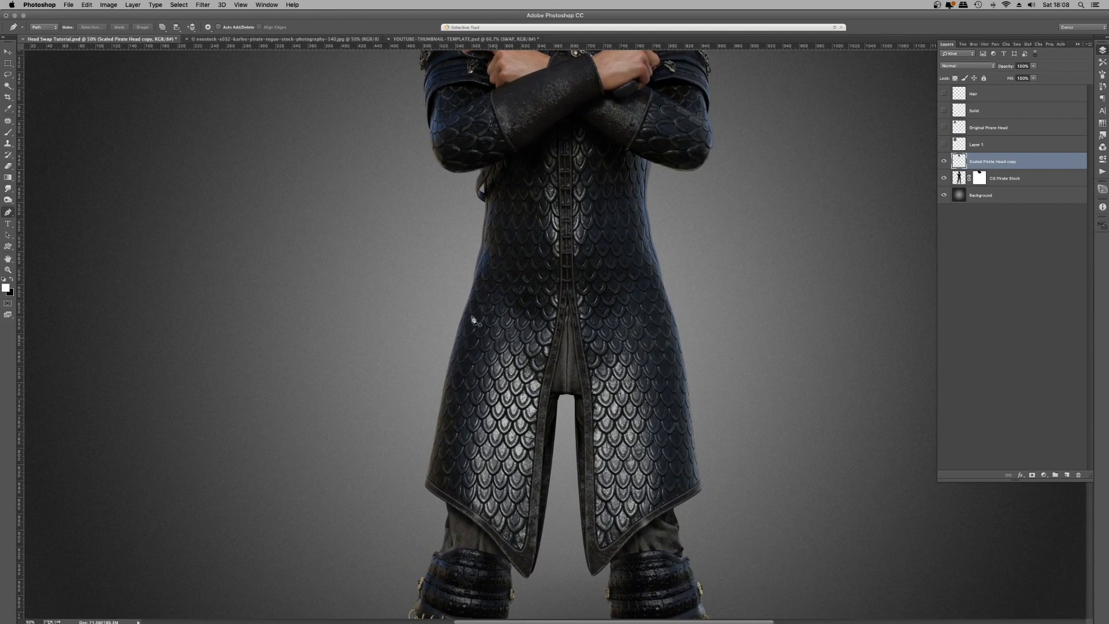
scroll(648, 215, up, 5)
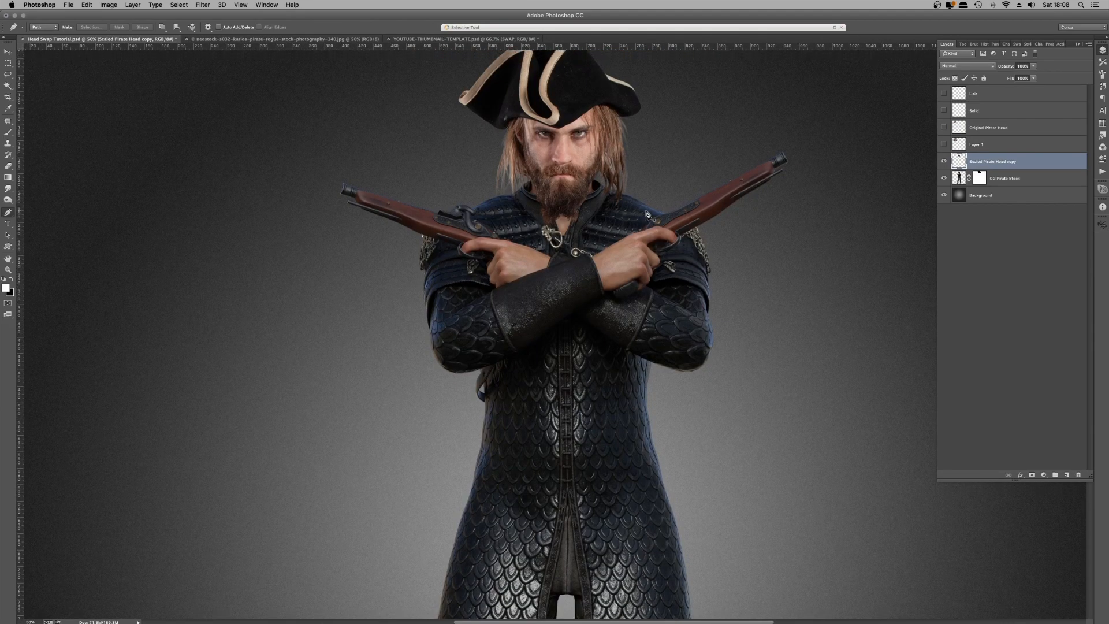
key(super+minus)
key(super+plus)
key(super+plus)
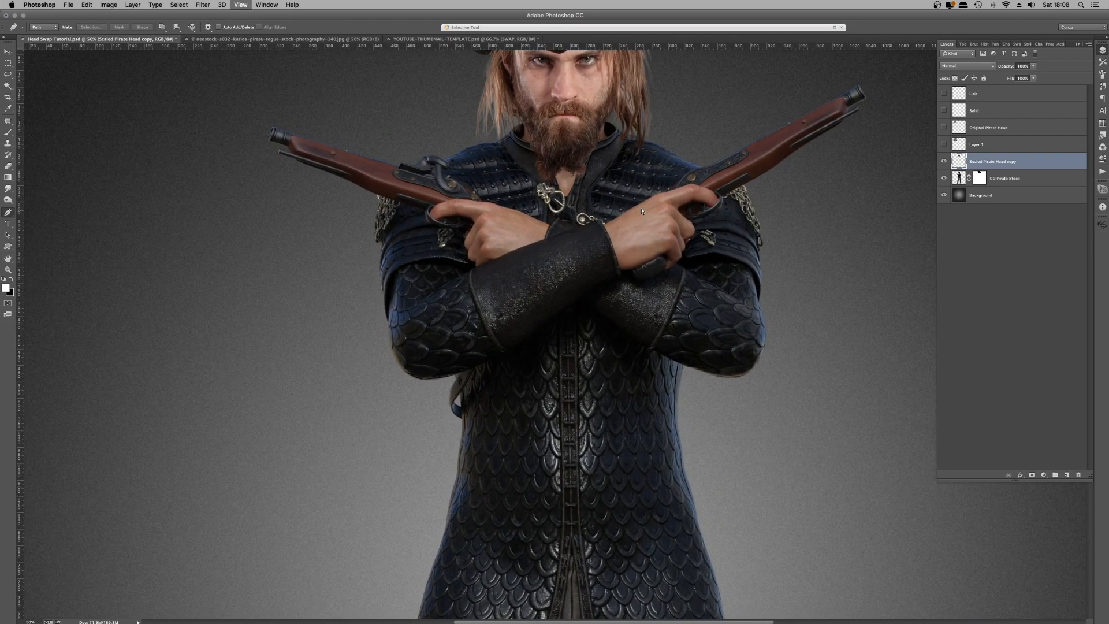
scroll(640, 212, up, 3)
key(super+plus)
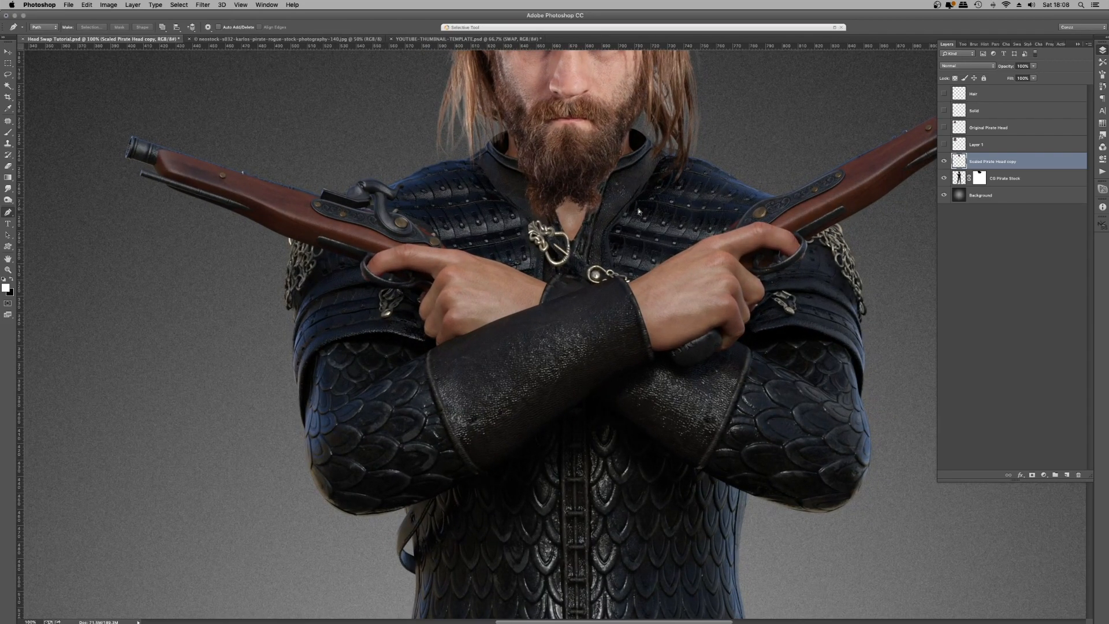
key(super+plus)
drag(546, 106, 507, 564)
drag(549, 393, 545, 352)
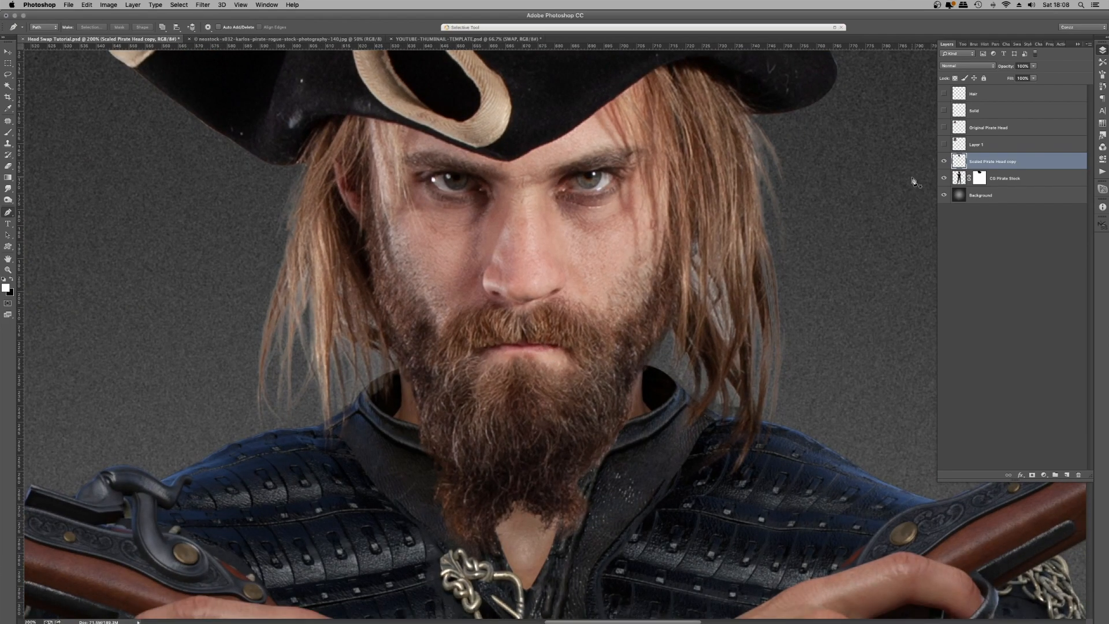
- Add a new layer above the Scaled Pirate Head copy layer and clip it to that layer
key(super+shift+n)
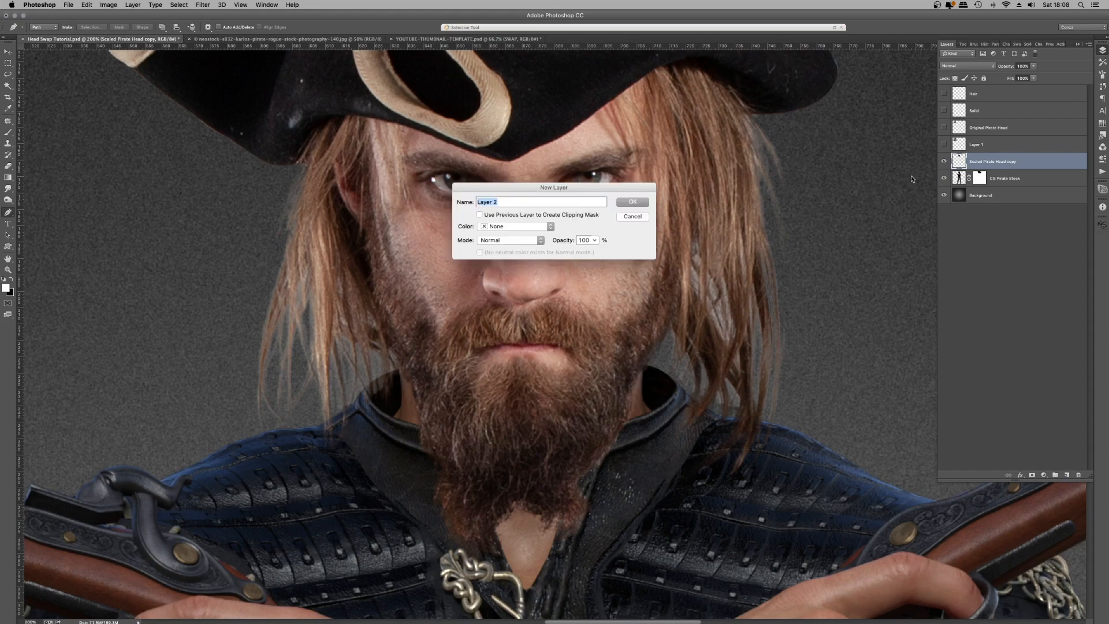
key(Return)
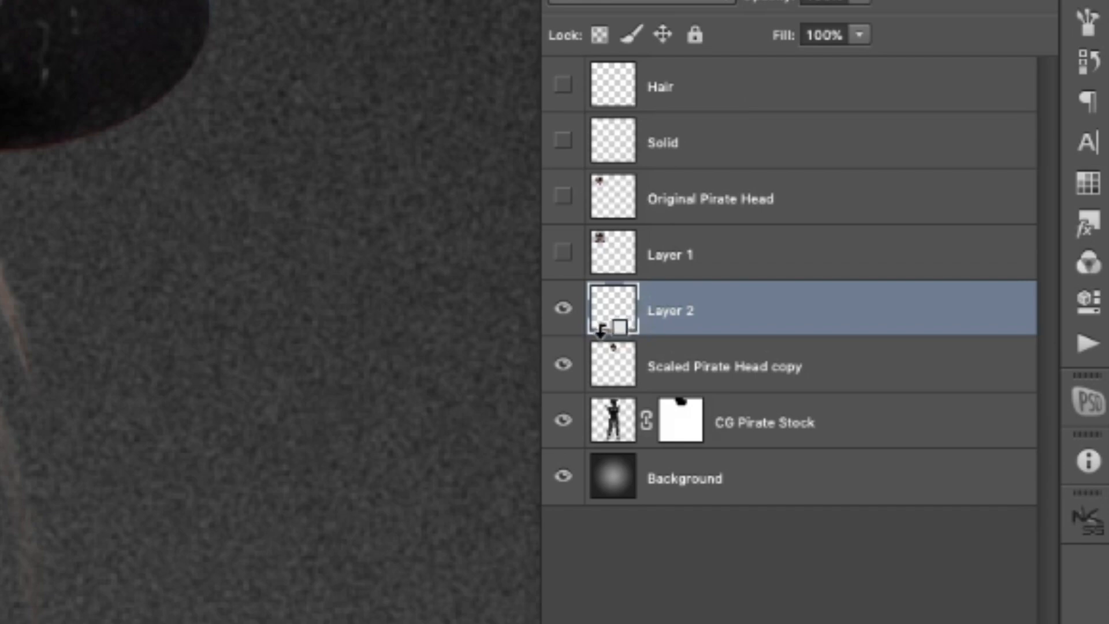
alt+click(611, 335)
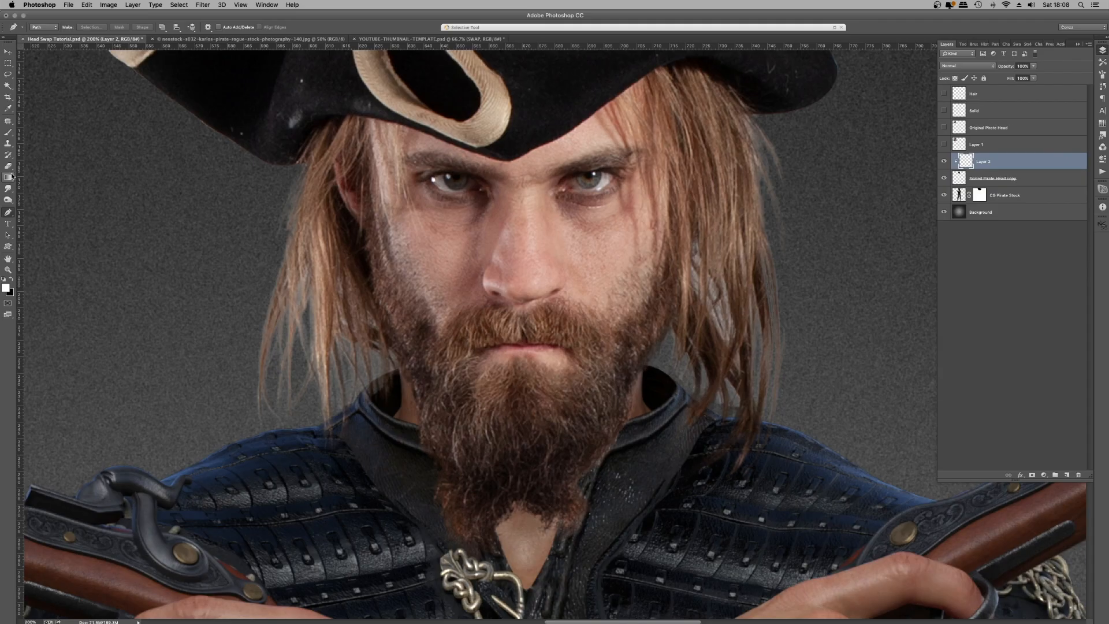
- Clone hair texture with a smaller Clone Stamp brush over the outer edge and strands of the hair on the image's right side
click(8, 143)
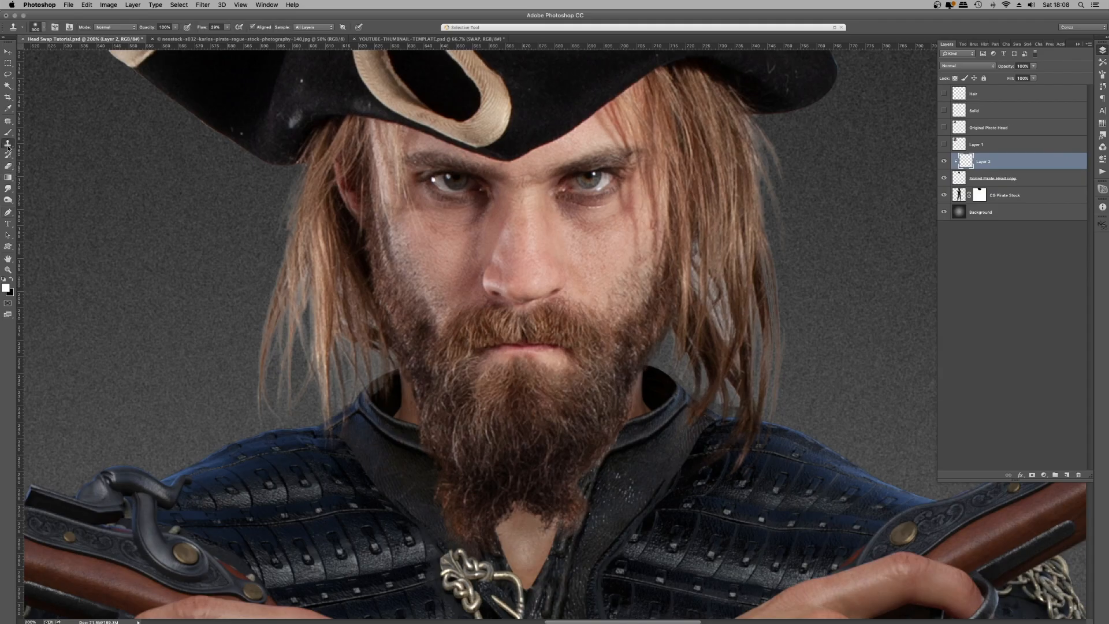
key(bracketleft)
key(bracketleft)
key(bracketleft)
key(bracketleft)
key(bracketleft)
key(bracketleft)
key(bracketleft)
key(bracketleft)
key(bracketleft)
key(bracketleft)
click(6, 144)
click(50, 142)
alt+click(776, 153)
drag(776, 144, 801, 212)
drag(770, 144, 793, 234)
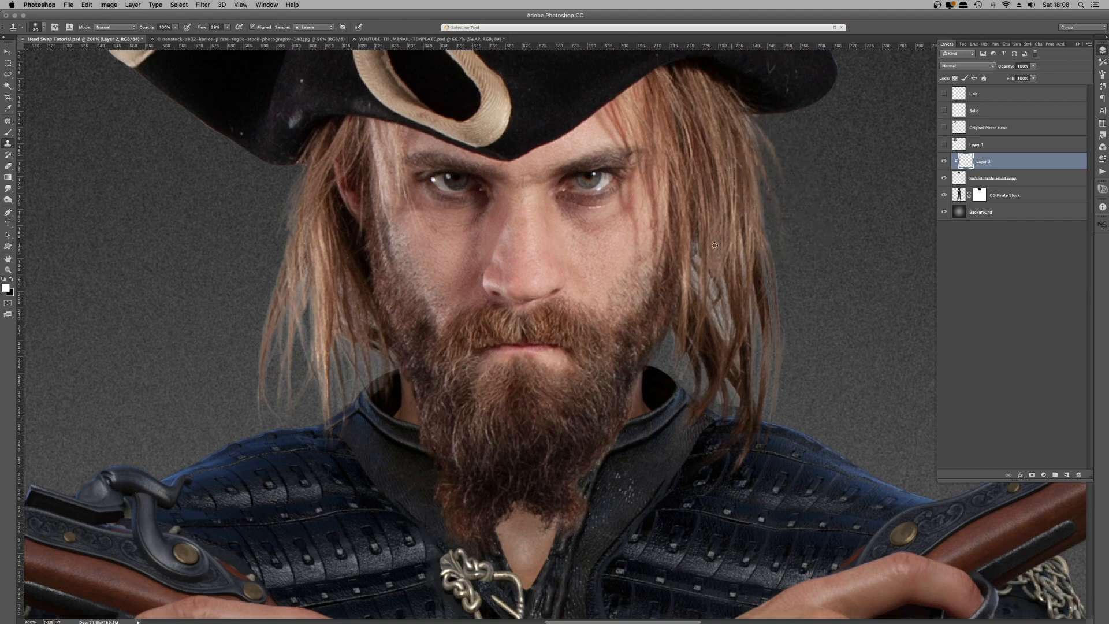
alt+click(710, 161)
drag(734, 246, 769, 250)
- Clone hair over the thin, light strands hanging on the image's left side of the face, down toward the shoulder
alt+click(318, 238)
drag(314, 278, 292, 390)
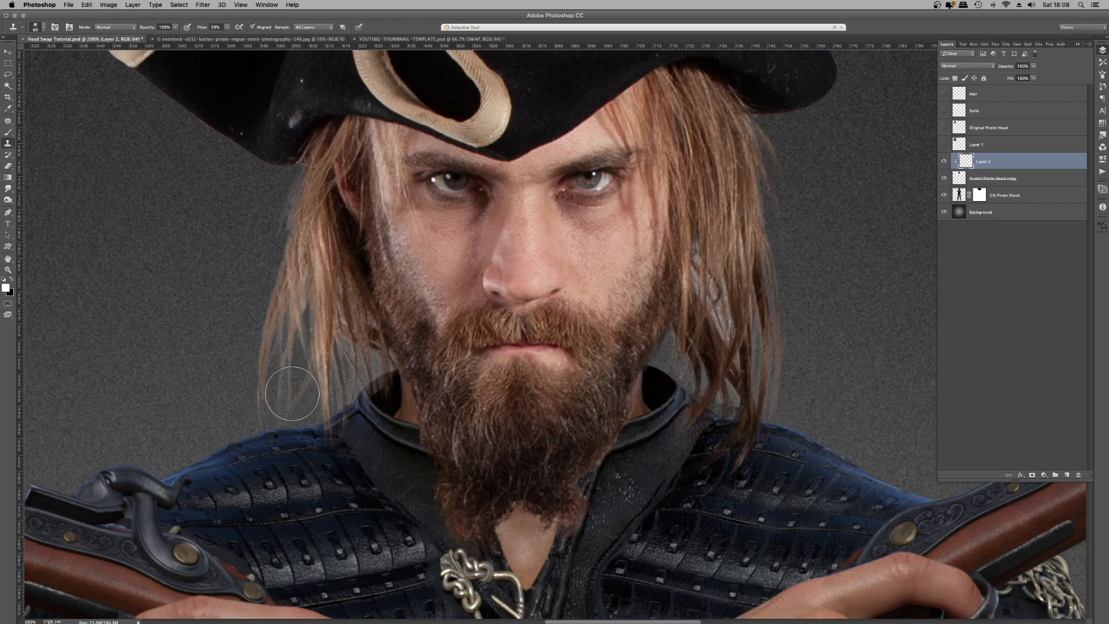
click(299, 258)
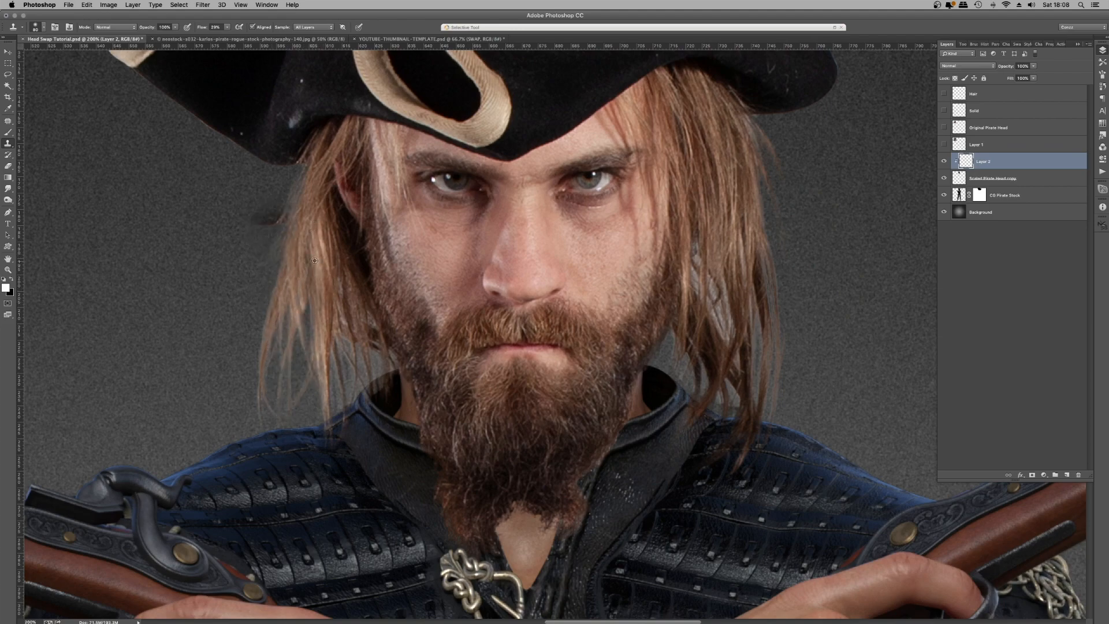
alt+click(288, 203)
click(275, 372)
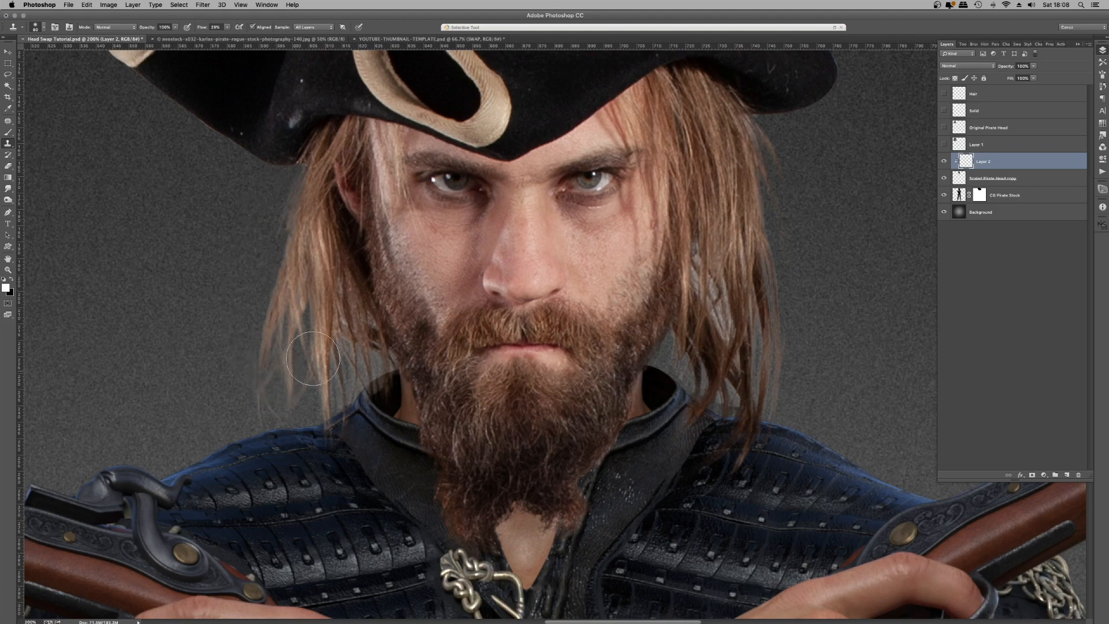
alt+click(321, 240)
- Fill the gaps in the hair to the right of the beard by cloning neighbouring strands, undoing and repainting the last stroke
mouse_move(754, 329)
mouse_down()
mouse_move(739, 306)
mouse_move(730, 314)
mouse_move(722, 242)
mouse_move(710, 237)
mouse_move(709, 301)
mouse_up()
alt+click(725, 233)
click(708, 273)
alt+click(722, 216)
click(706, 274)
alt+click(706, 150)
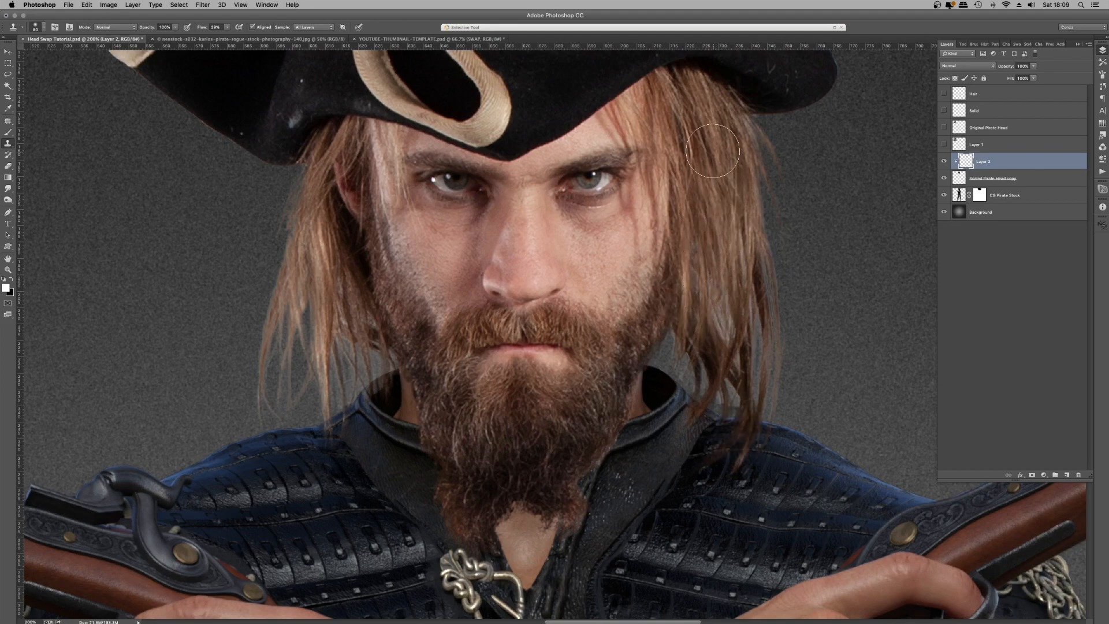
key(super+z)
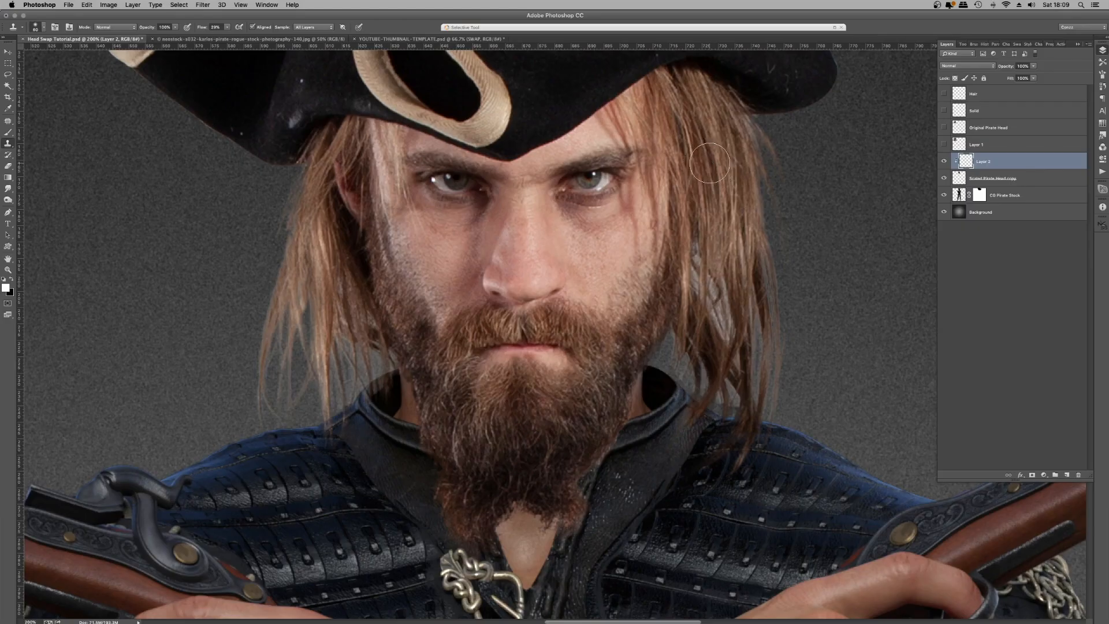
mouse_move(696, 272)
mouse_down()
mouse_move(698, 306)
mouse_move(711, 272)
mouse_move(726, 372)
mouse_move(721, 338)
mouse_up()
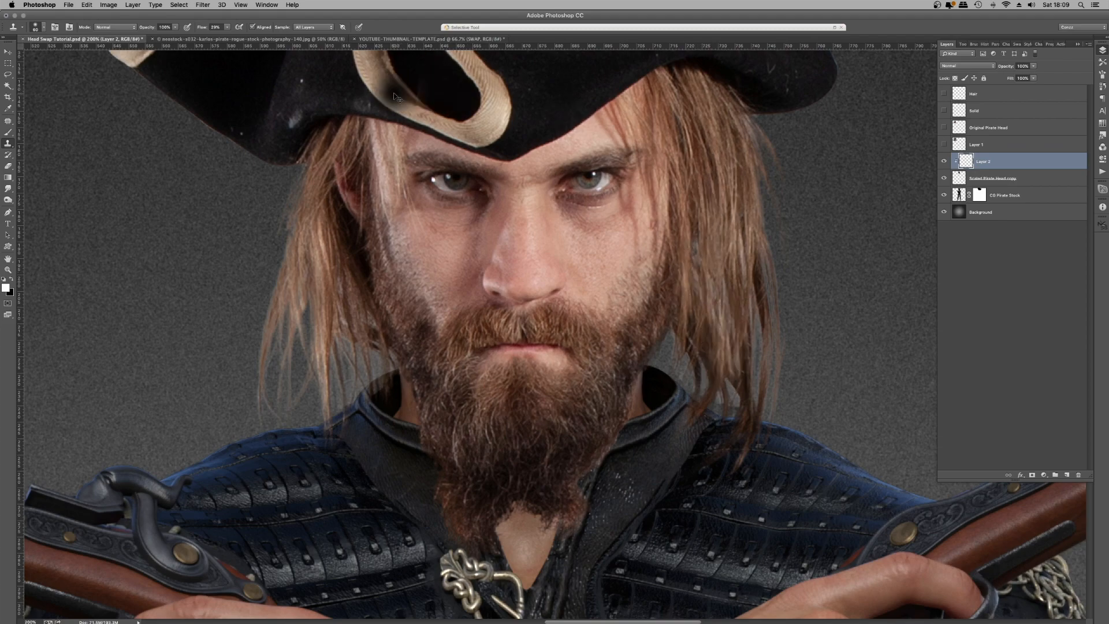
- Examine the retouched hair and head swap on the upper body at reduced zoom levels
key(super+1)
key(super+minus)
key(super+minus)
key(super+minus)
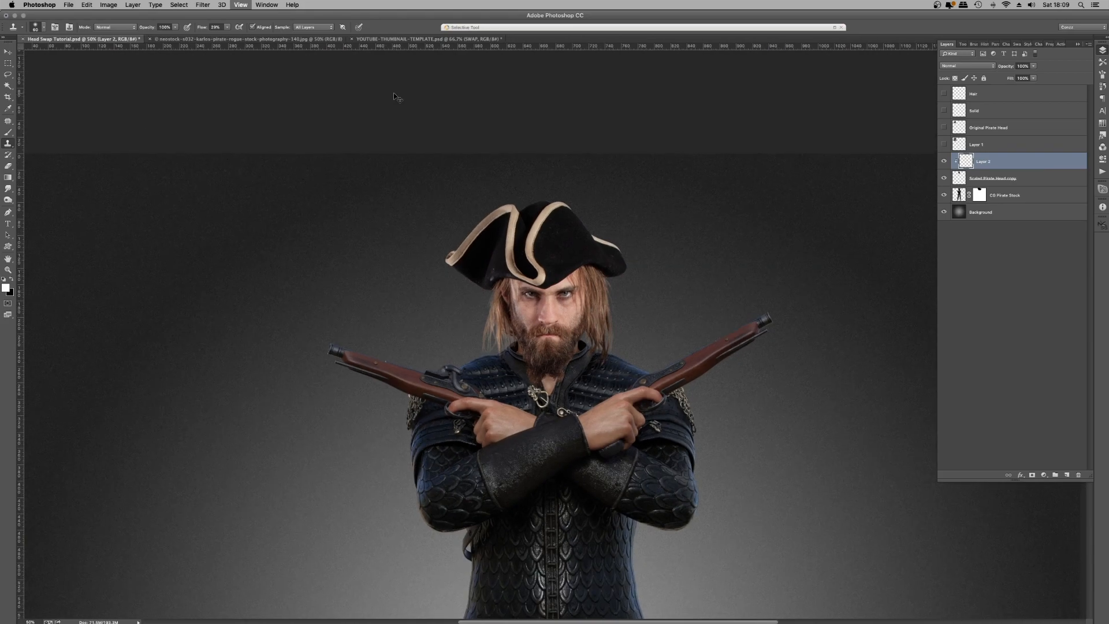
key(super+plus)
key(super+plus)
key(super+plus)
key(super+minus)
key(super+minus)
key(super+plus)
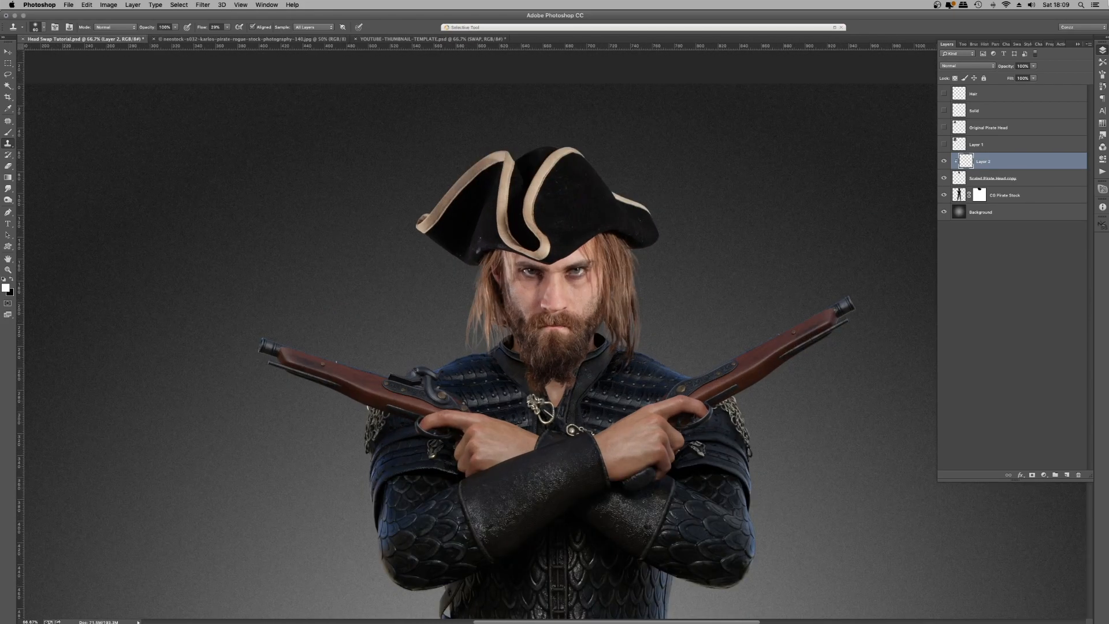
- Add a new layer above the Background, fill it with black, and hide it
click(988, 216)
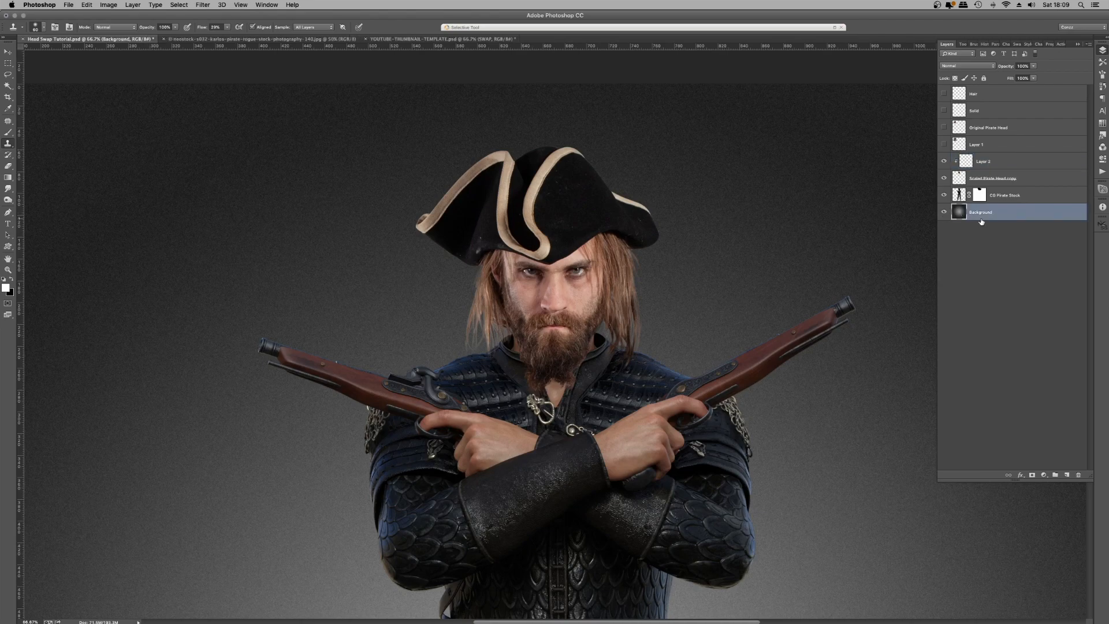
key(super+shift+n)
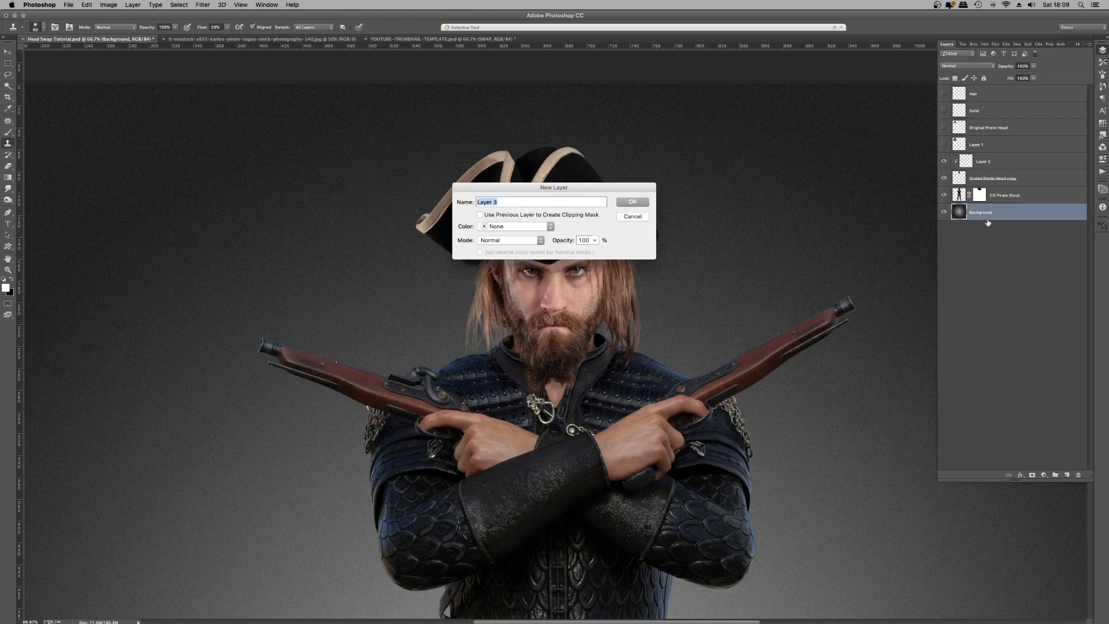
key(Return)
key(super+a)
key(x)
key(alt+BackSpace)
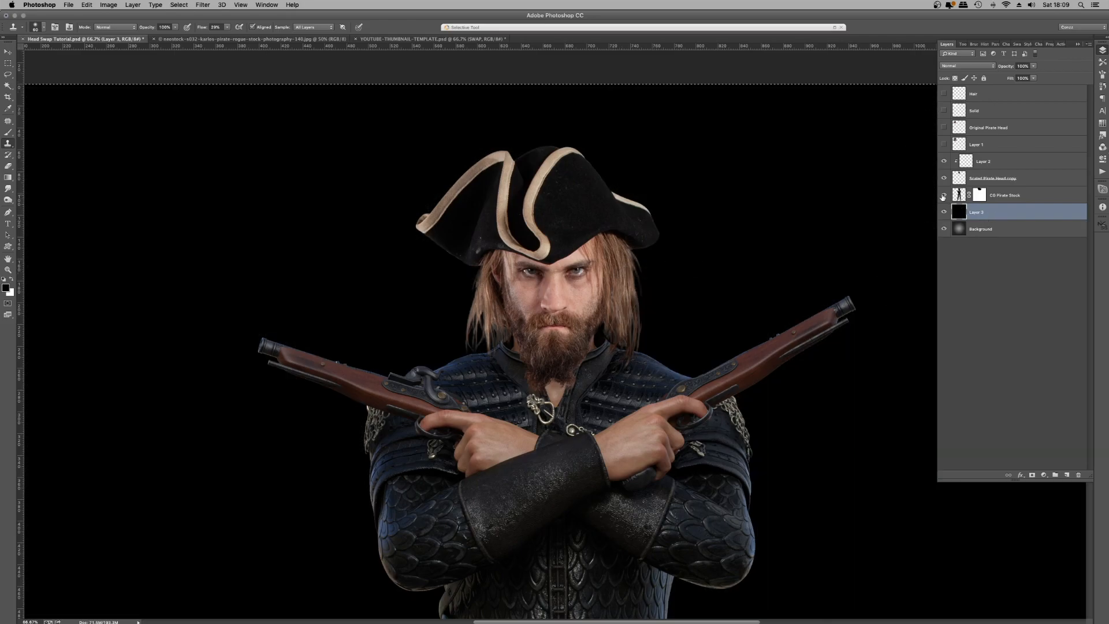
click(944, 214)
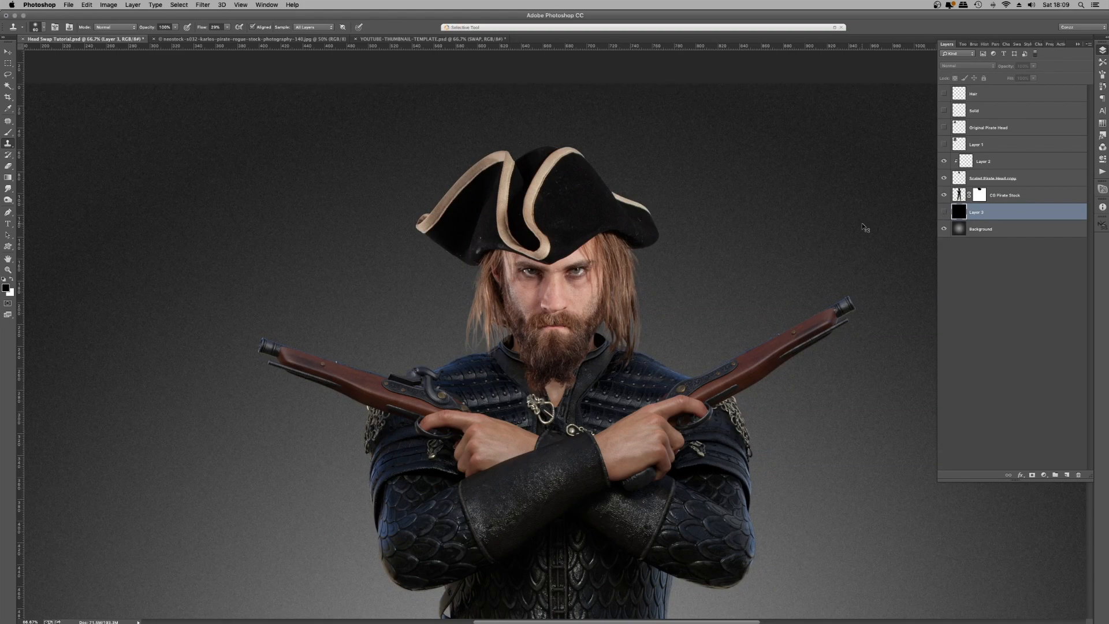
- Compare the head's scale and fit on the full figure with a close view at 100%
key(super+minus)
key(super+minus)
key(super+minus)
key(super+minus)
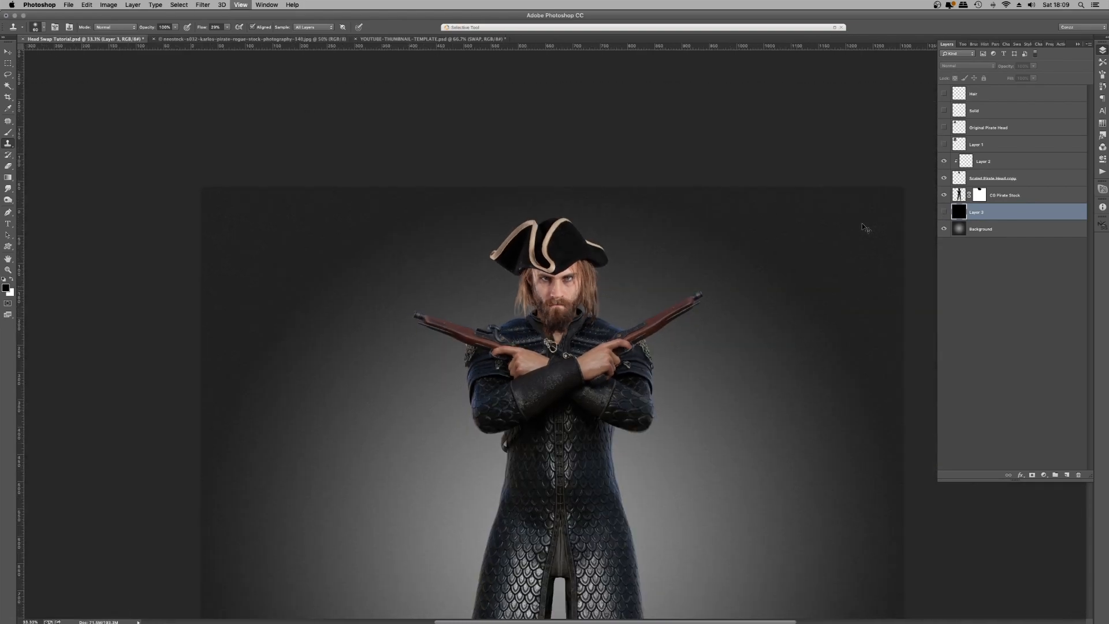
key(super+plus)
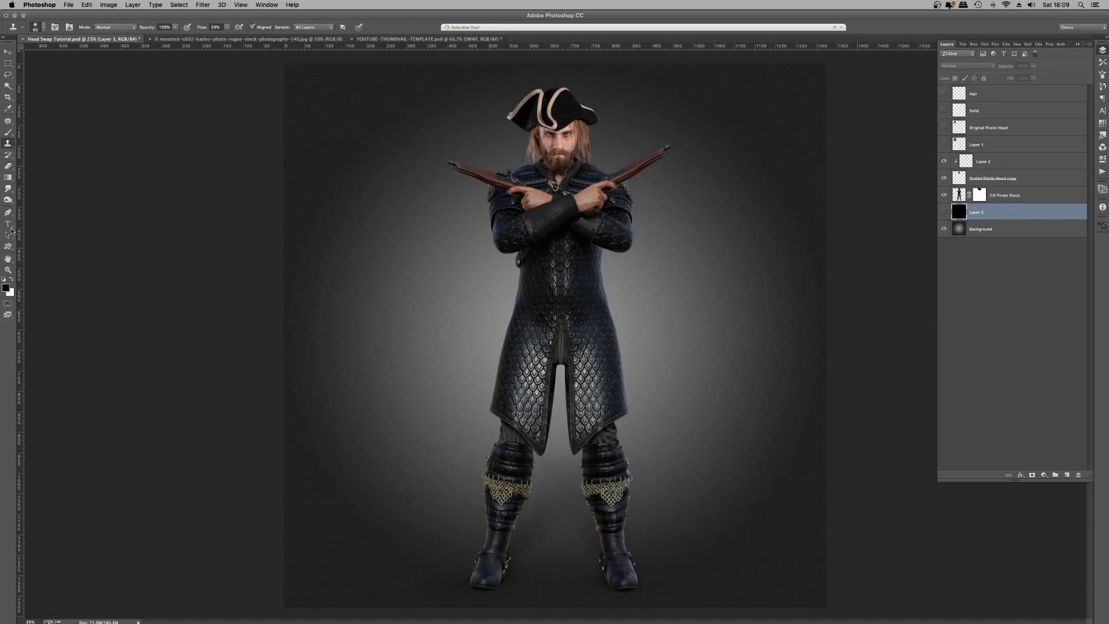
click(8, 271)
drag(568, 158, 532, 272)
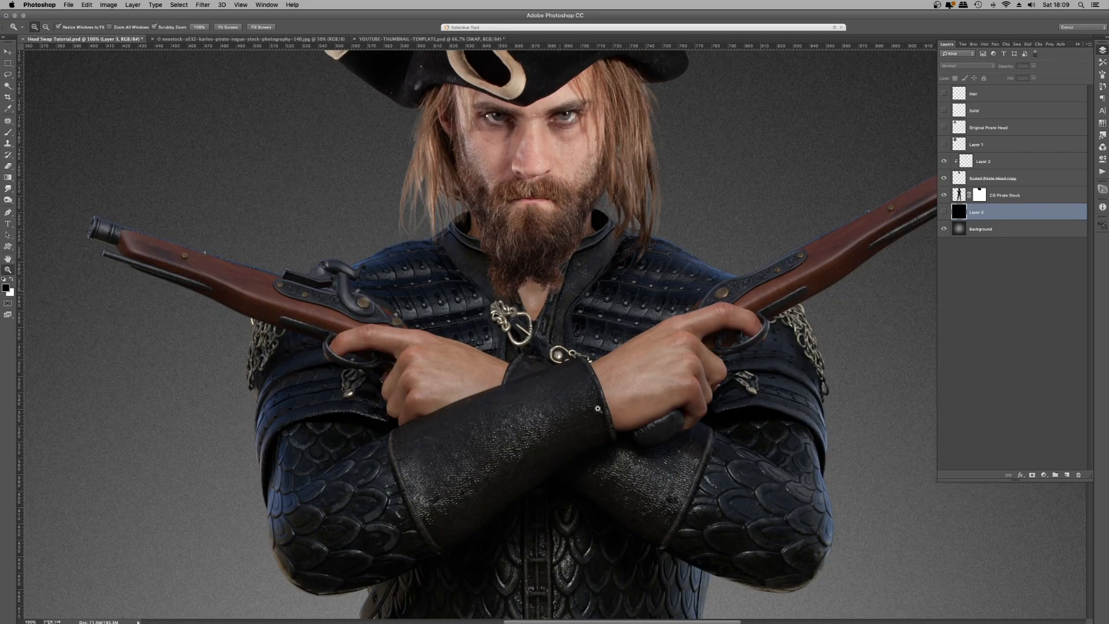
scroll(427, 347, up, 3)
scroll(432, 377, down, 4)
scroll(431, 376, up, 7)
right_click(552, 219)
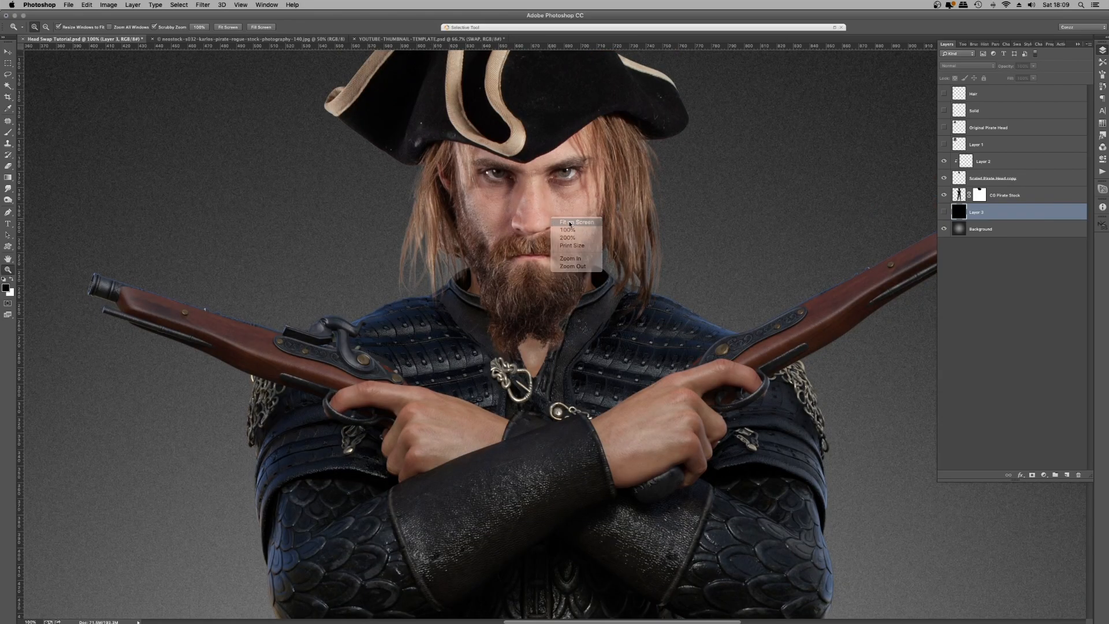
click(568, 222)
- Check the neck, beard and hair join again at 50%, 66.7% and 100%, and with the whole image fitted on screen
click(579, 172)
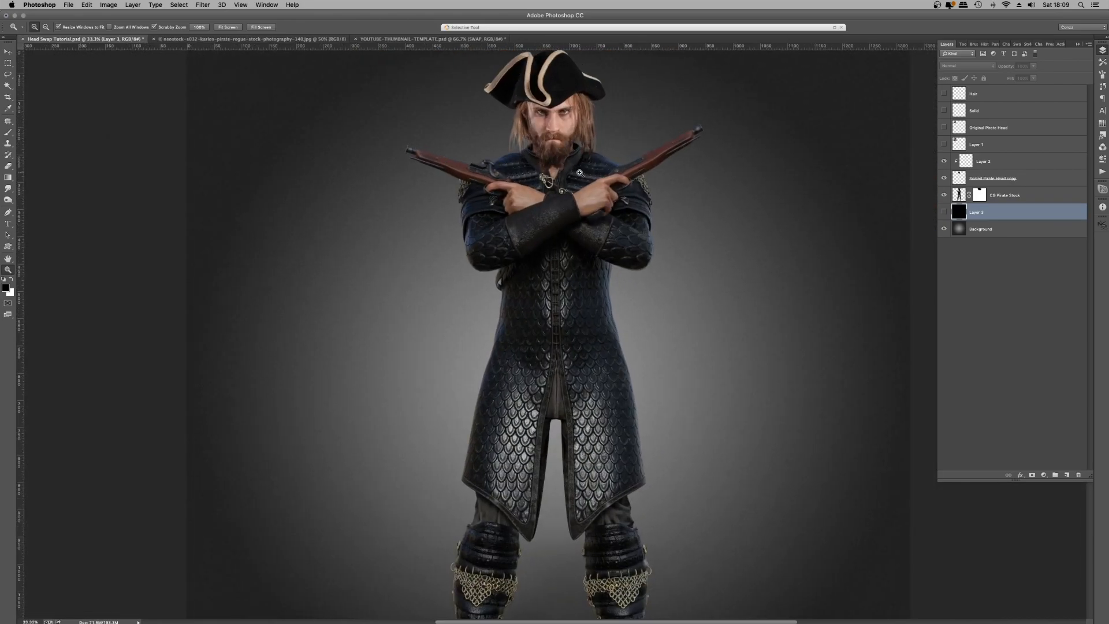
click(580, 172)
scroll(559, 155, up, 3)
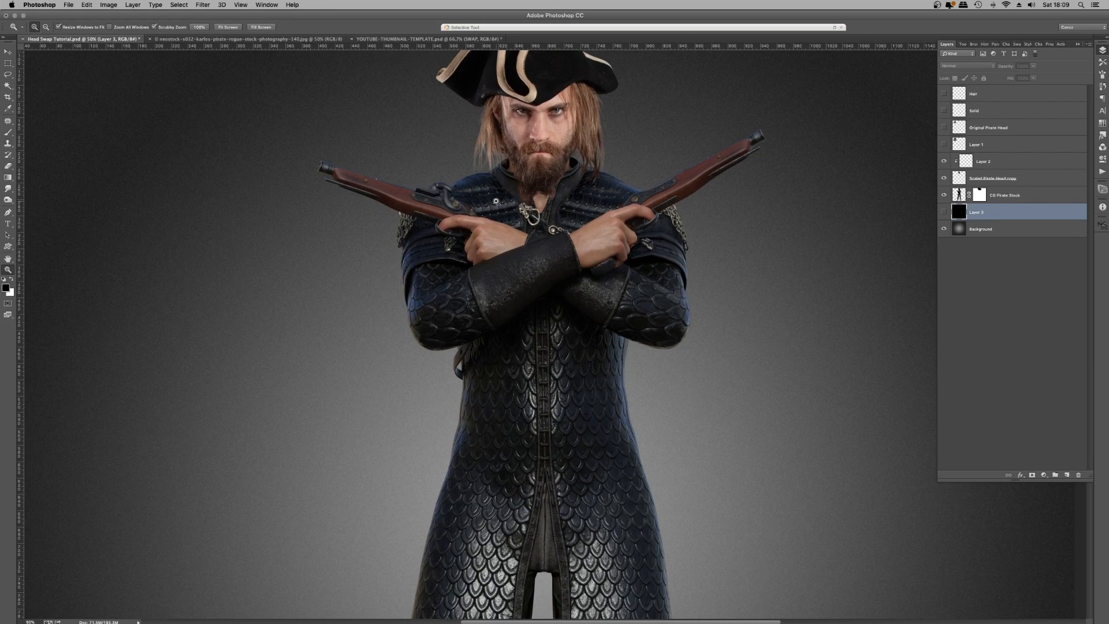
scroll(556, 148, up, 1)
click(535, 147)
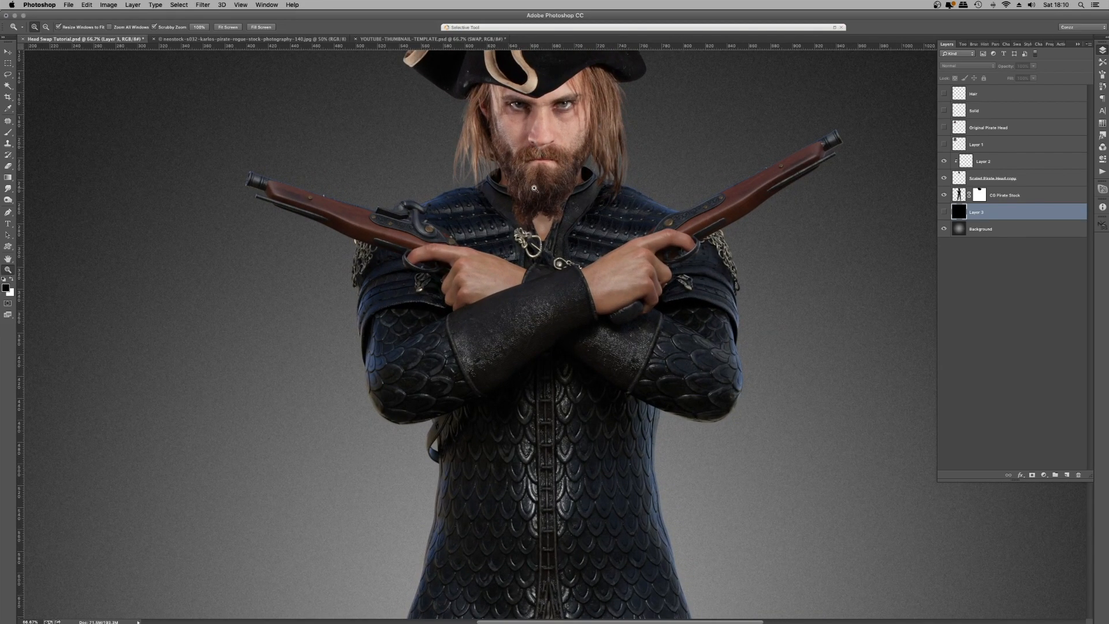
scroll(534, 188, up, 1)
click(535, 188)
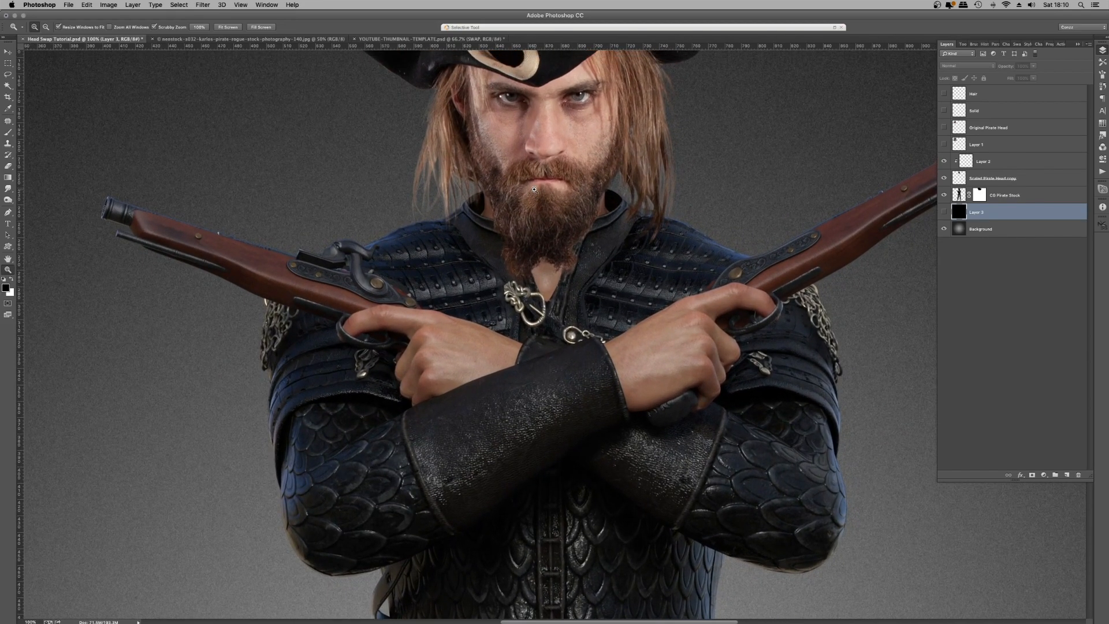
scroll(584, 146, up, 3)
right_click(584, 147)
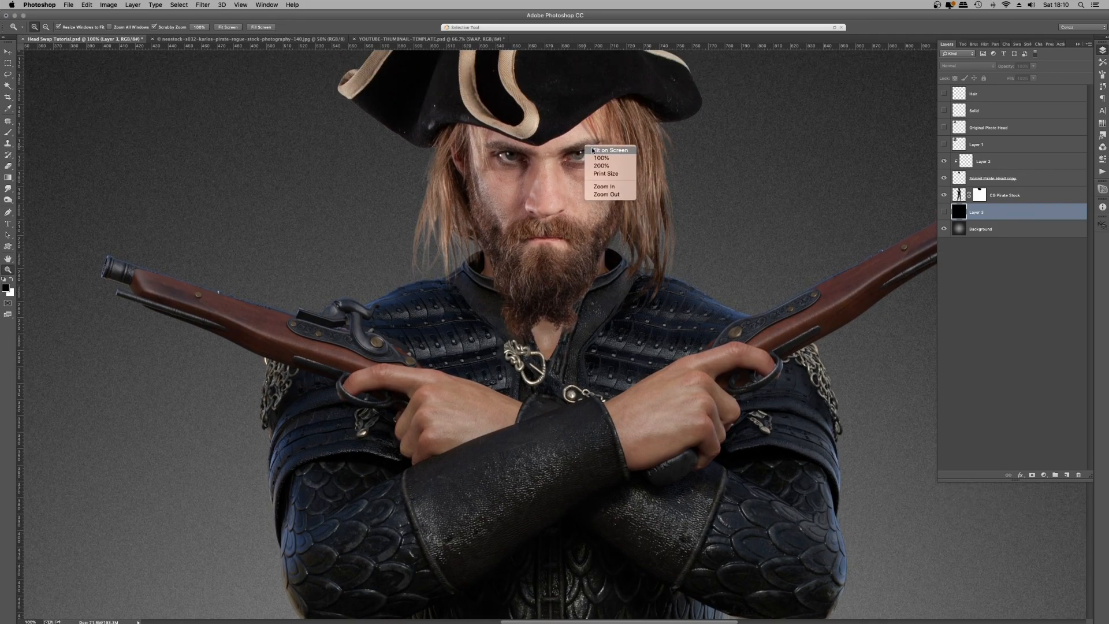
click(586, 150)
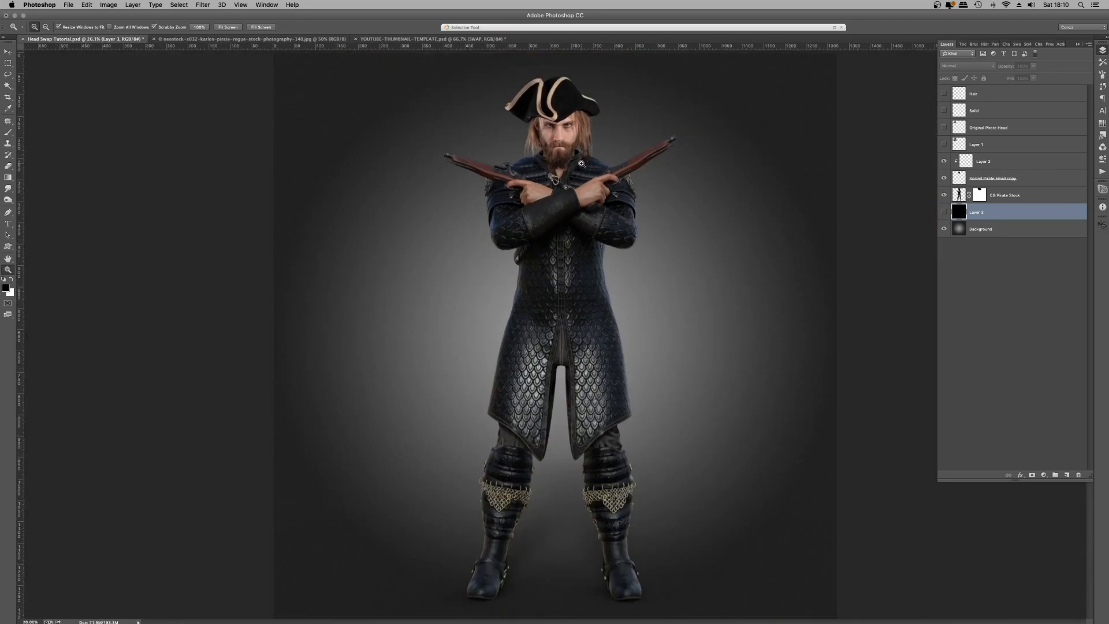
double_click(581, 163)
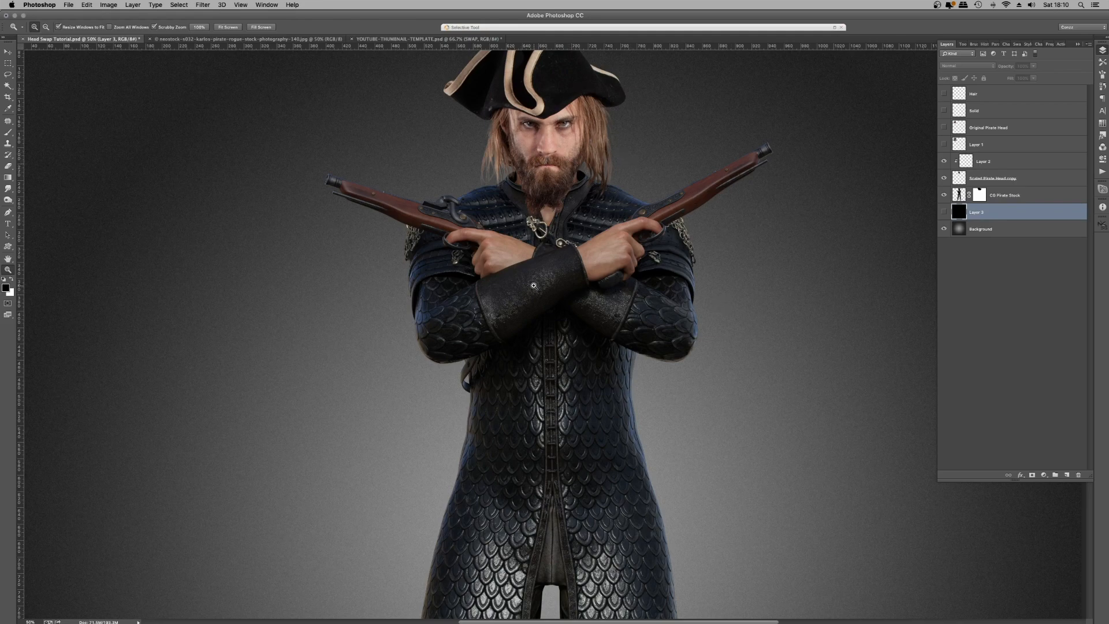
click(553, 184)
scroll(584, 272, up, 1)
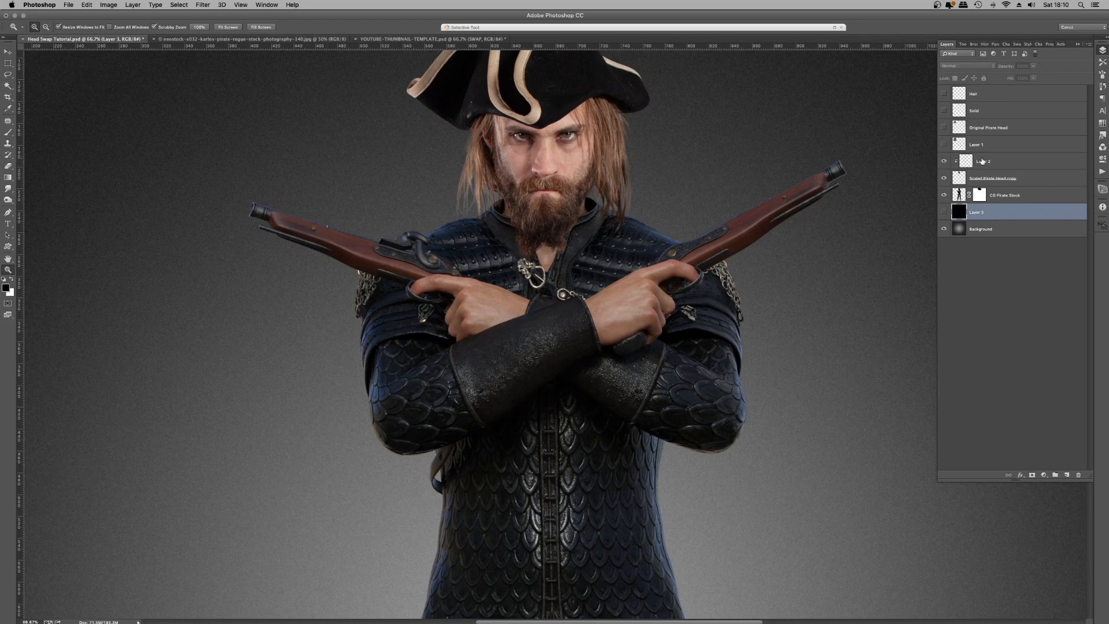
click(1008, 165)
click(1014, 133)
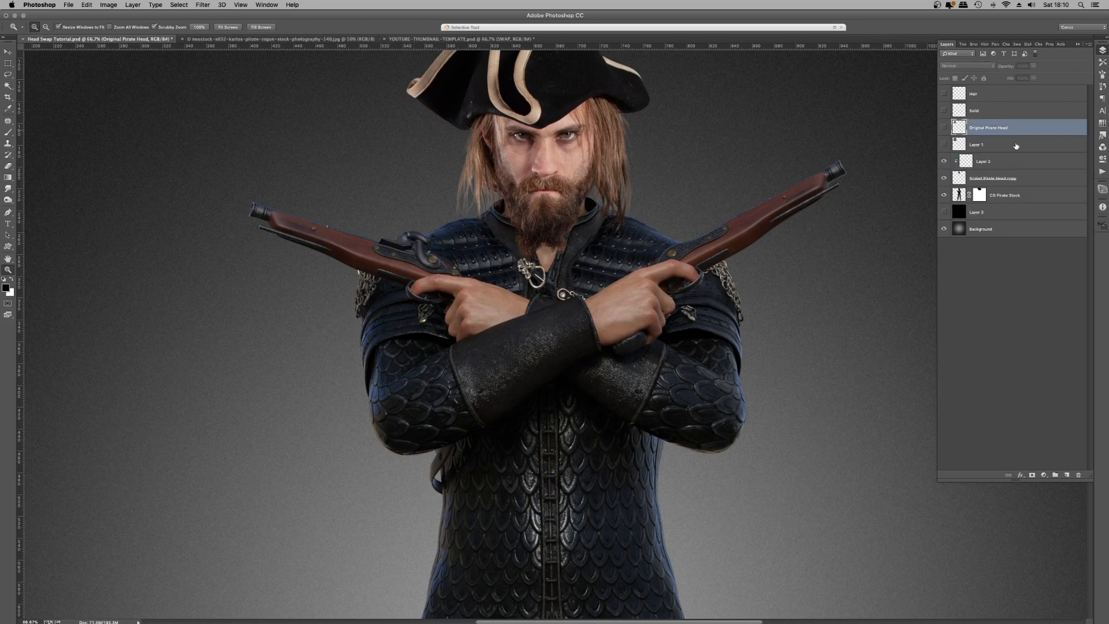
shift+click(1031, 181)
key(ctrl+g)
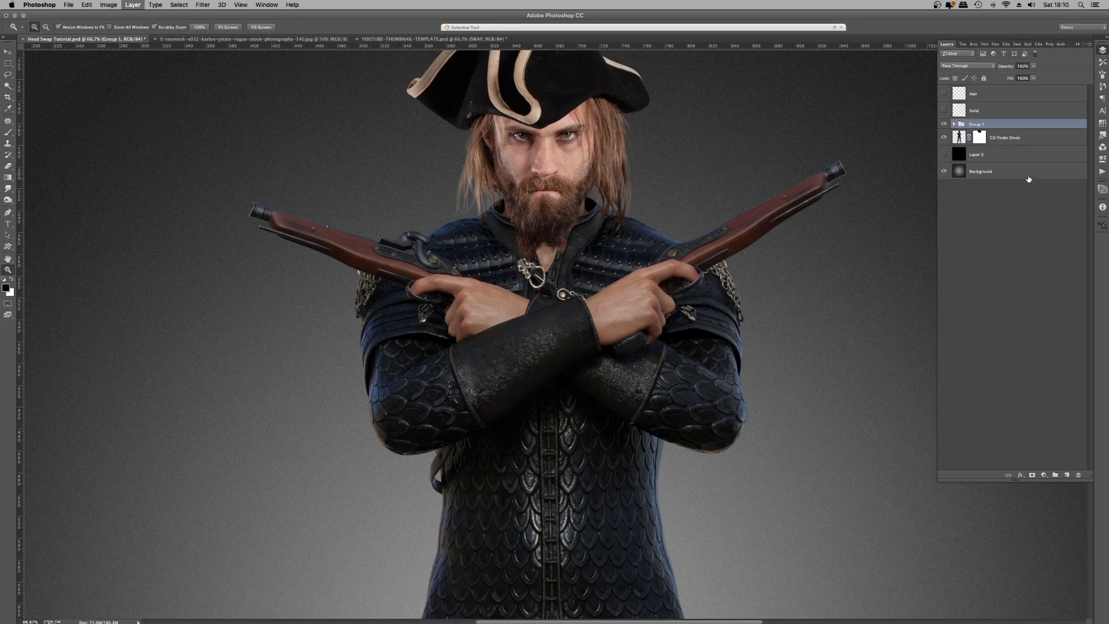
click(954, 124)
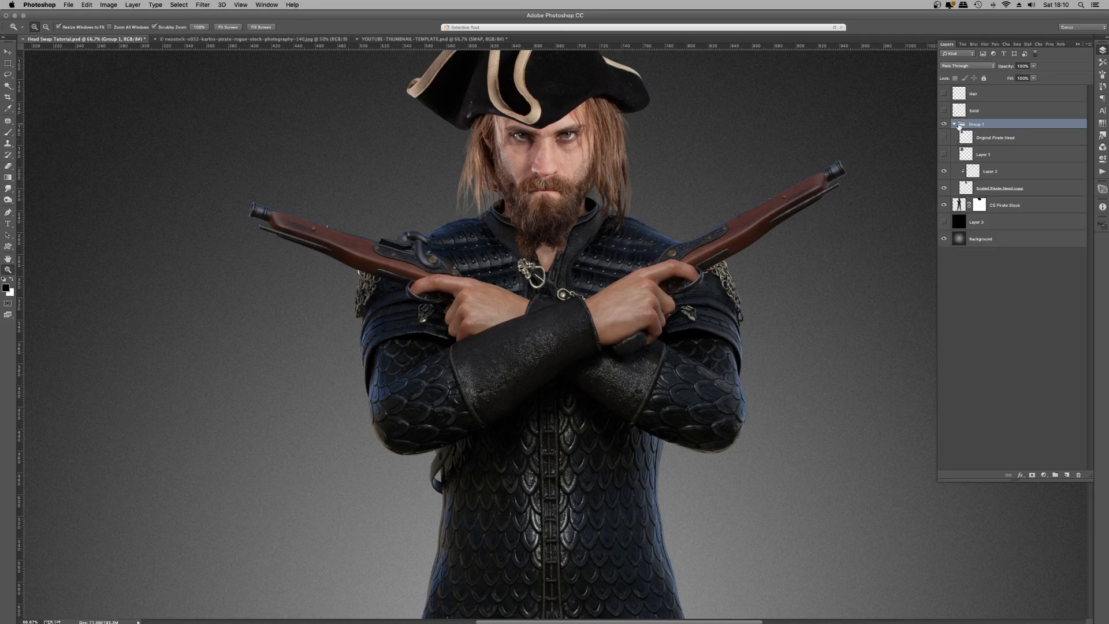
key(ctrl+z)
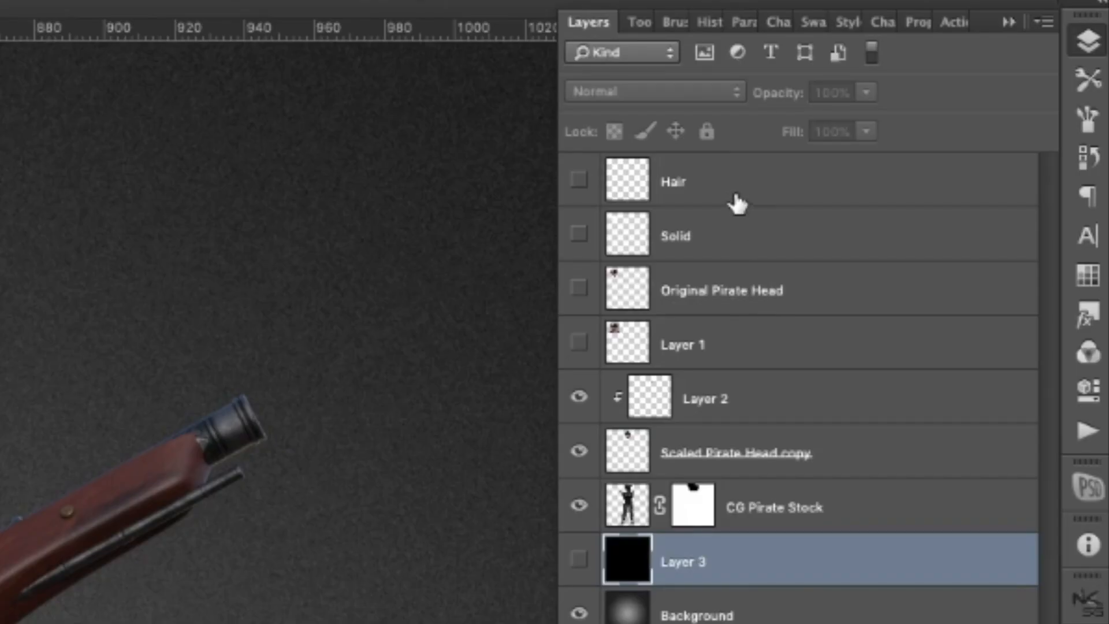
- Group the layers from Hair down to Scaled Pirate Head copy, and toggle the group's visibility to compare the swap
click(994, 99)
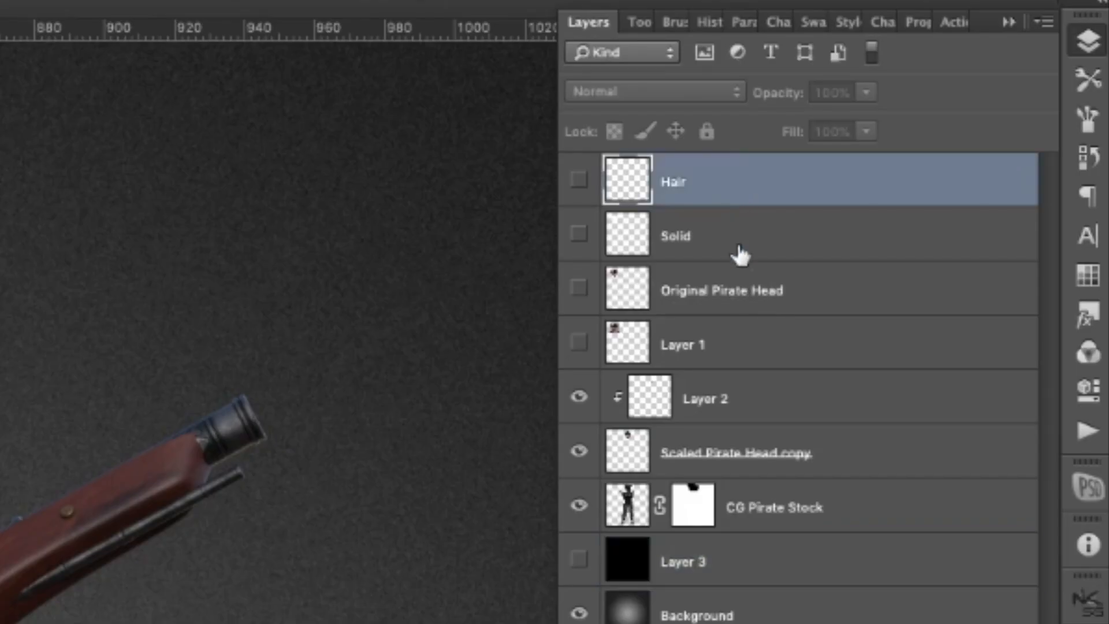
shift+click(876, 457)
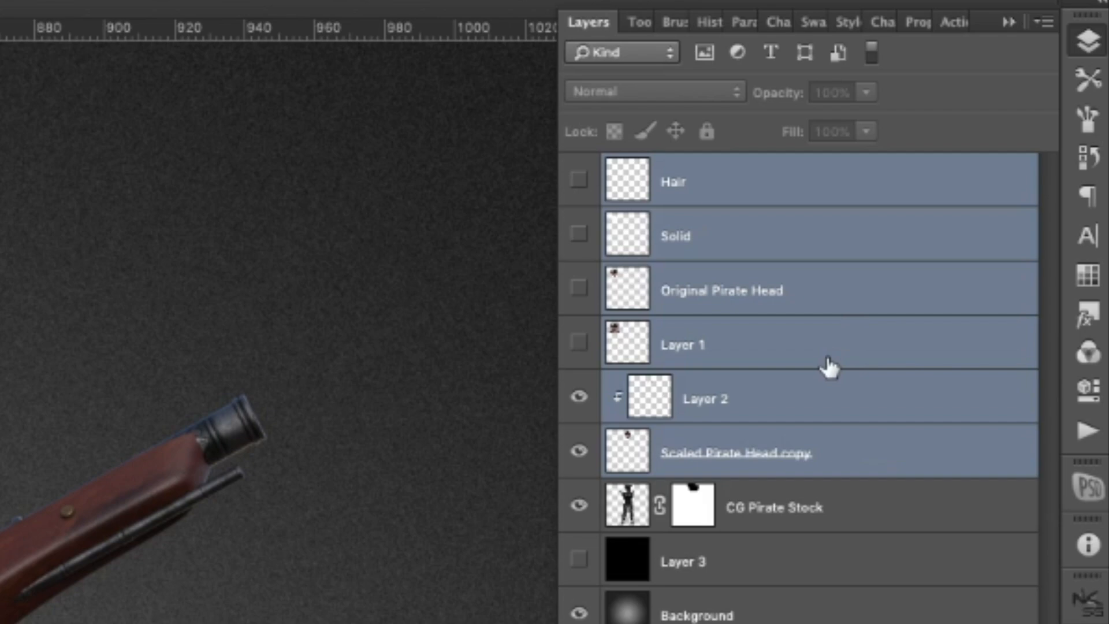
key(ctrl+g)
click(578, 169)
click(576, 170)
click(576, 171)
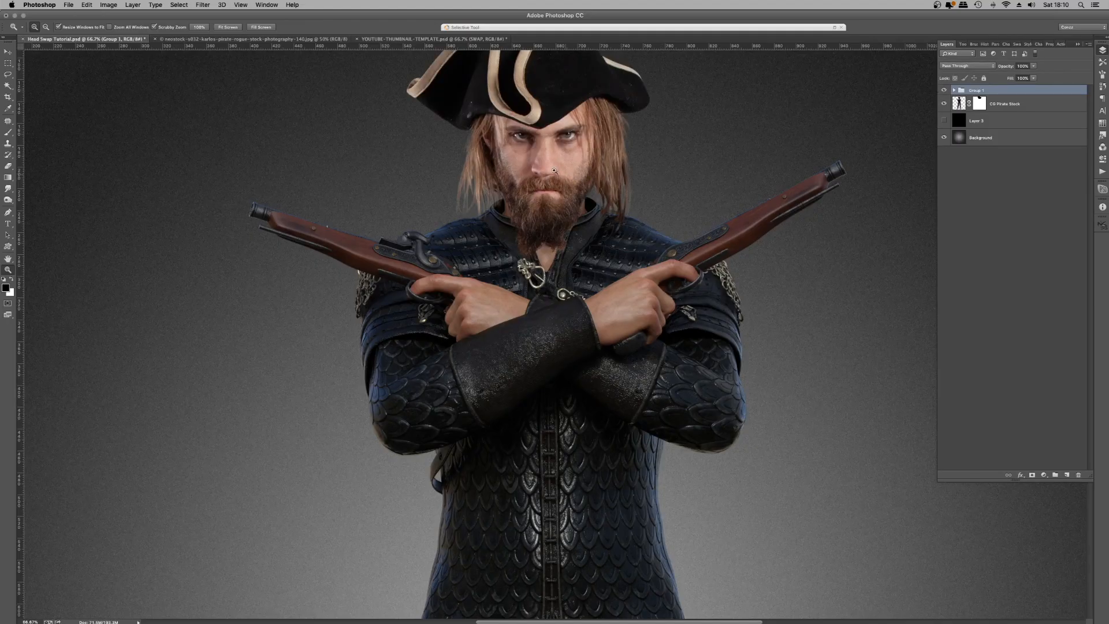
- Hide the head group and add a new layer named Skin Mask directly above CG Pirate Stock
click(551, 169)
click(552, 168)
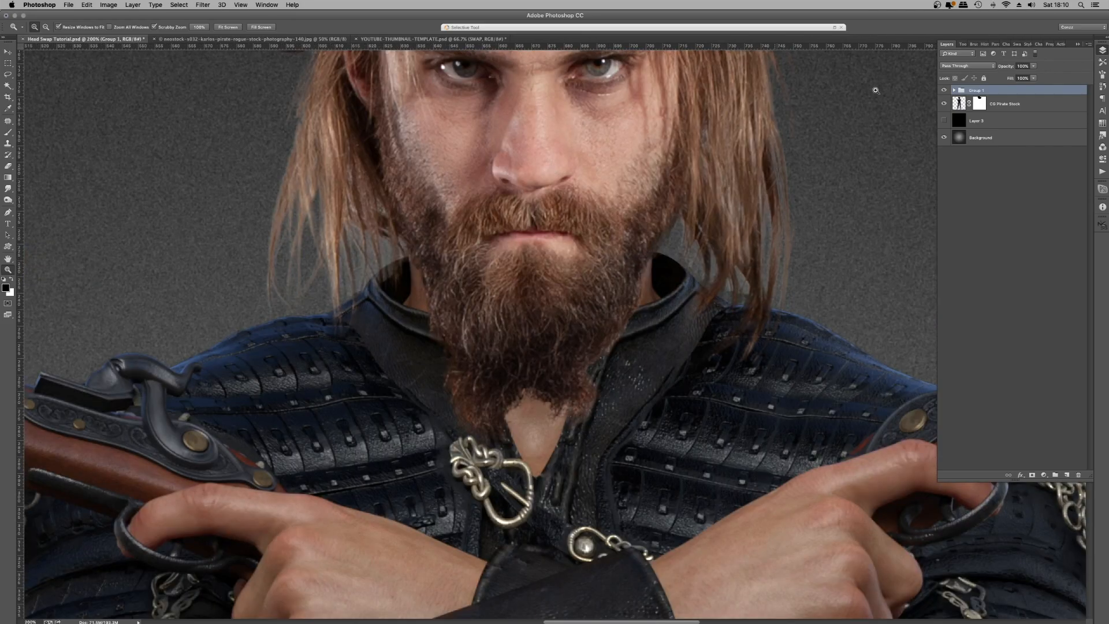
click(943, 91)
click(958, 104)
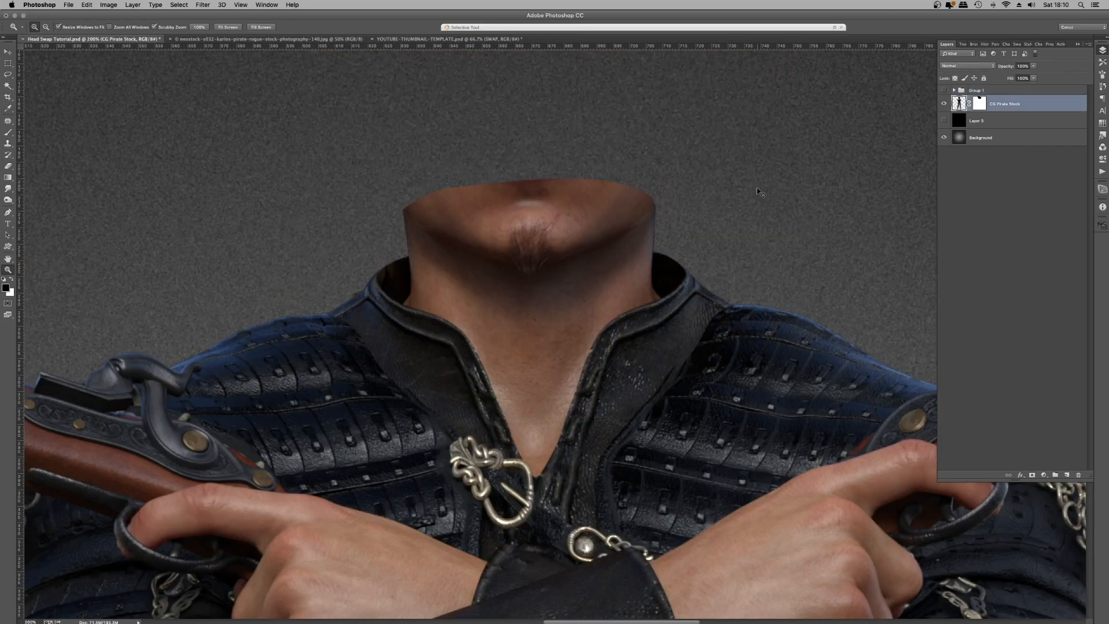
key(super+minus)
key(super+plus)
drag(480, 409, 473, 293)
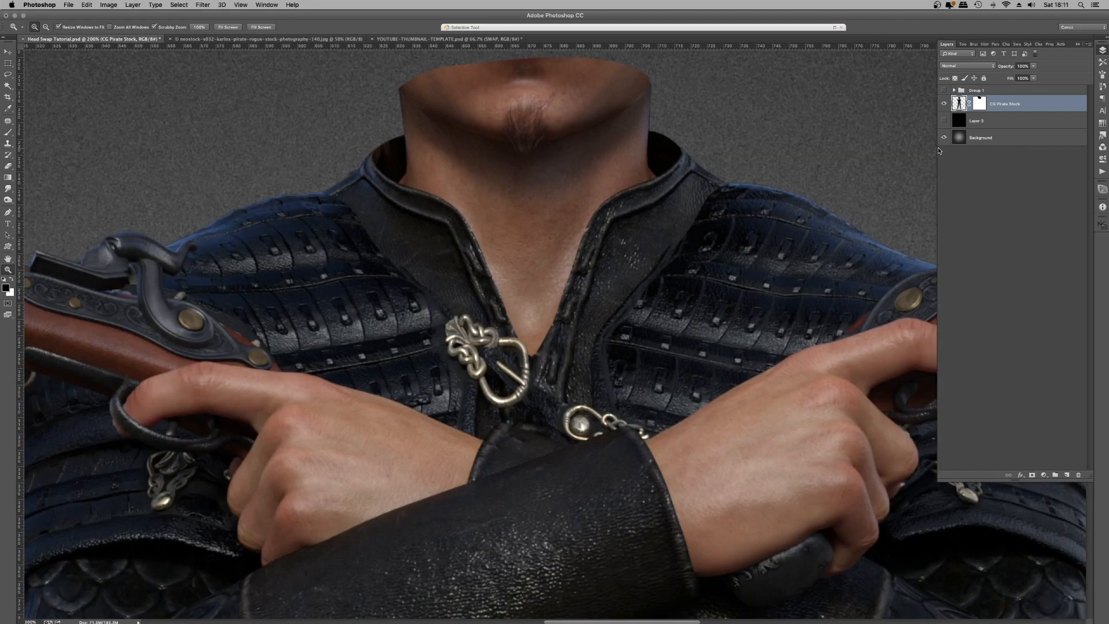
key(super+shift+n)
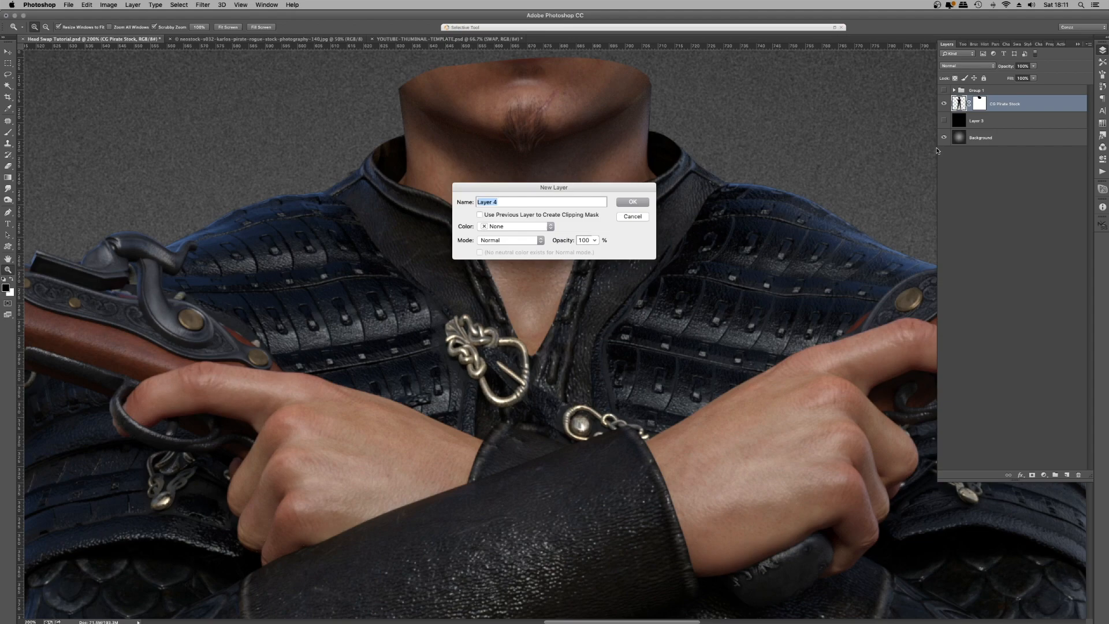
text(Skin Mask)
key(Return)
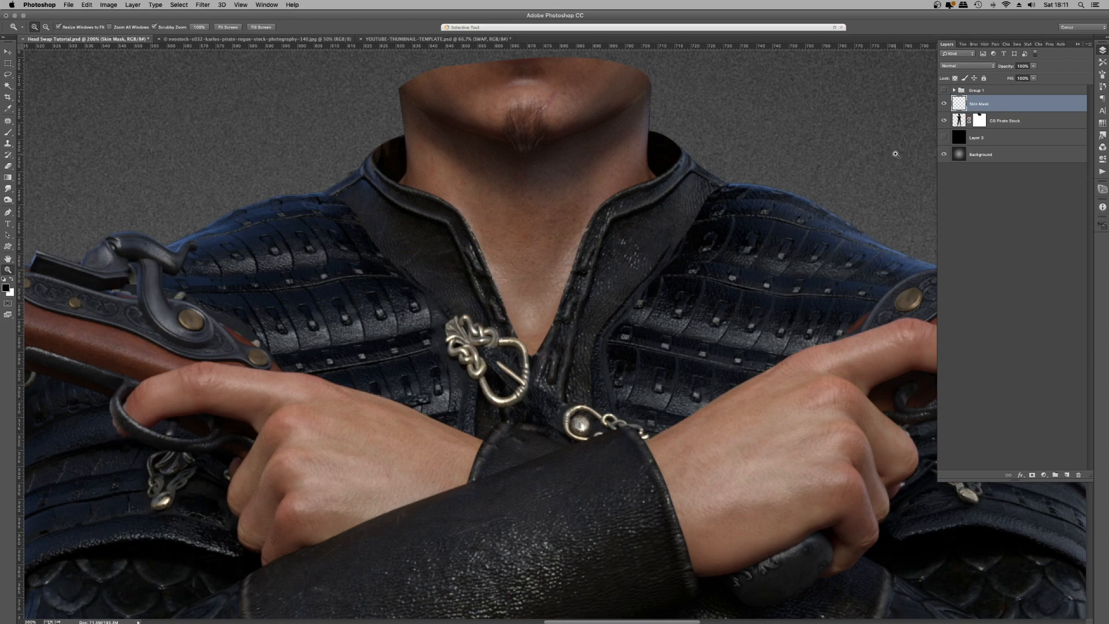
- Start a Pen tool path outside the left side of the neck and trace down the neck edge to the collar
click(479, 131)
click(478, 132)
click(8, 213)
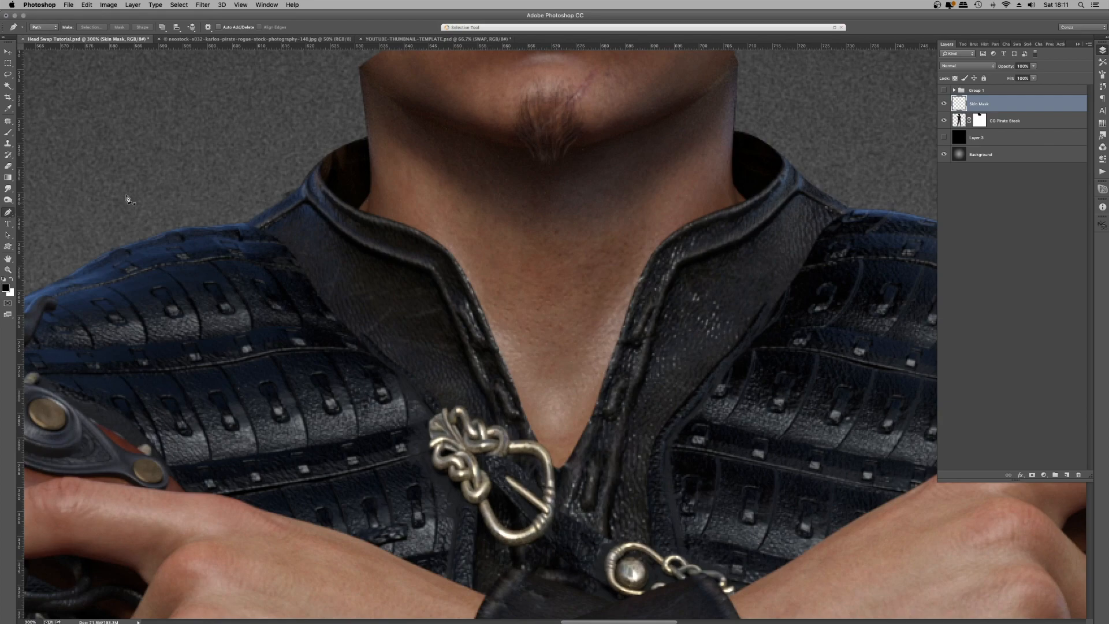
click(339, 117)
click(365, 134)
drag(370, 154, 372, 171)
alt+click(370, 154)
click(370, 190)
drag(358, 209, 350, 212)
alt+click(358, 209)
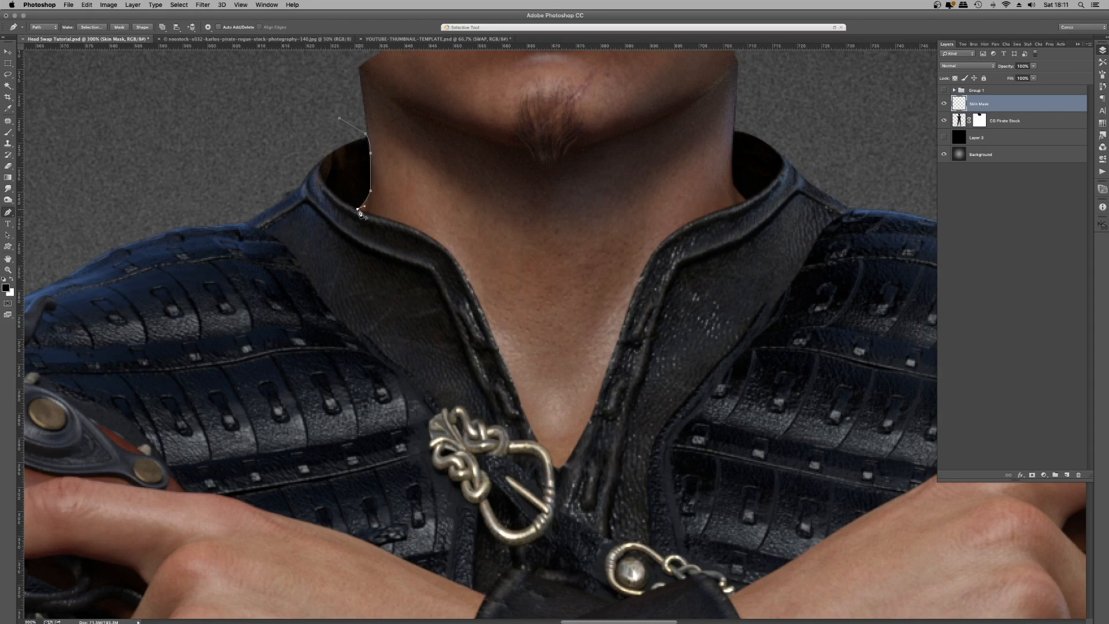
- Continue the path along the left inner collar edge down to the tip of the V-shaped neckline
click(393, 220)
drag(469, 282, 493, 340)
alt+click(470, 282)
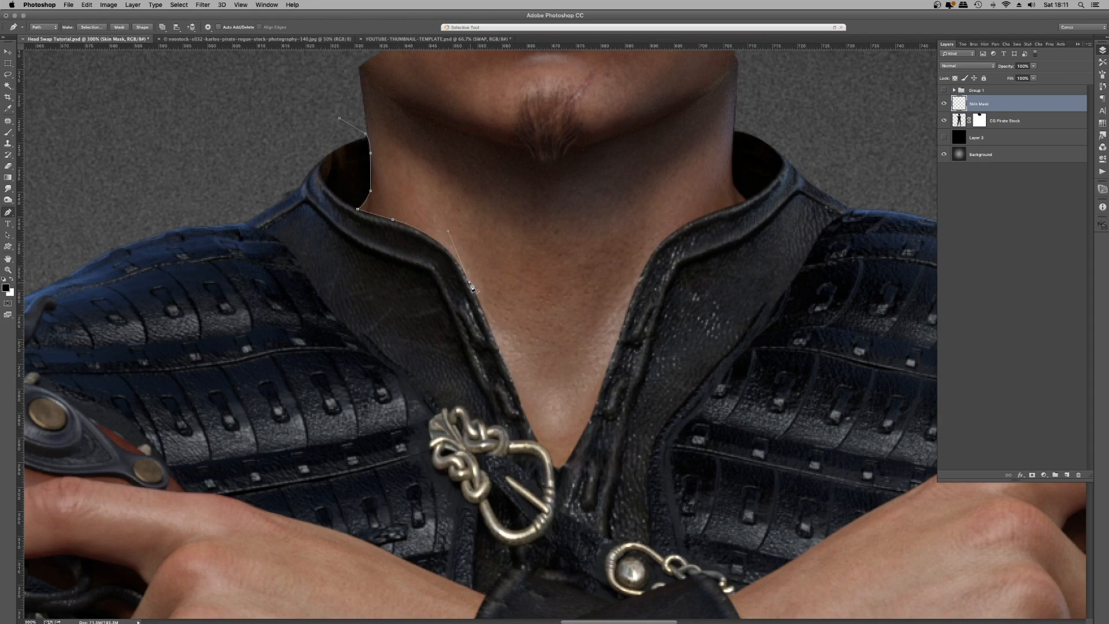
click(527, 417)
drag(552, 465, 554, 483)
alt+click(552, 465)
- Trace the path up the right inner collar edge and along the right side of the neck
drag(602, 387, 619, 334)
click(633, 292)
drag(721, 212, 791, 195)
alt+click(722, 212)
drag(732, 182, 728, 169)
alt+click(732, 182)
click(735, 125)
- Close the neck path with a loose curve around the outside of the cut-off chin, and release the path
scroll(747, 116, up, 3)
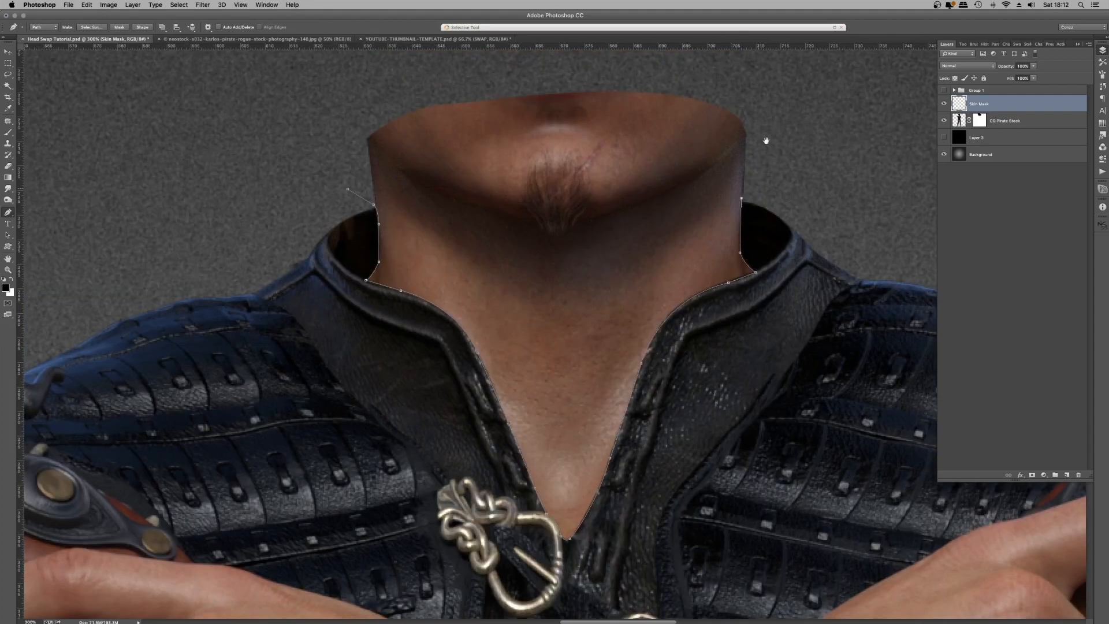
drag(748, 90, 702, 57)
drag(372, 103, 368, 118)
click(349, 190)
super+click(296, 269)
- Trace a path around the skin of the left hand, following the trigger finger and its upper edge
scroll(181, 325, down, 10)
scroll(186, 190, left, 4)
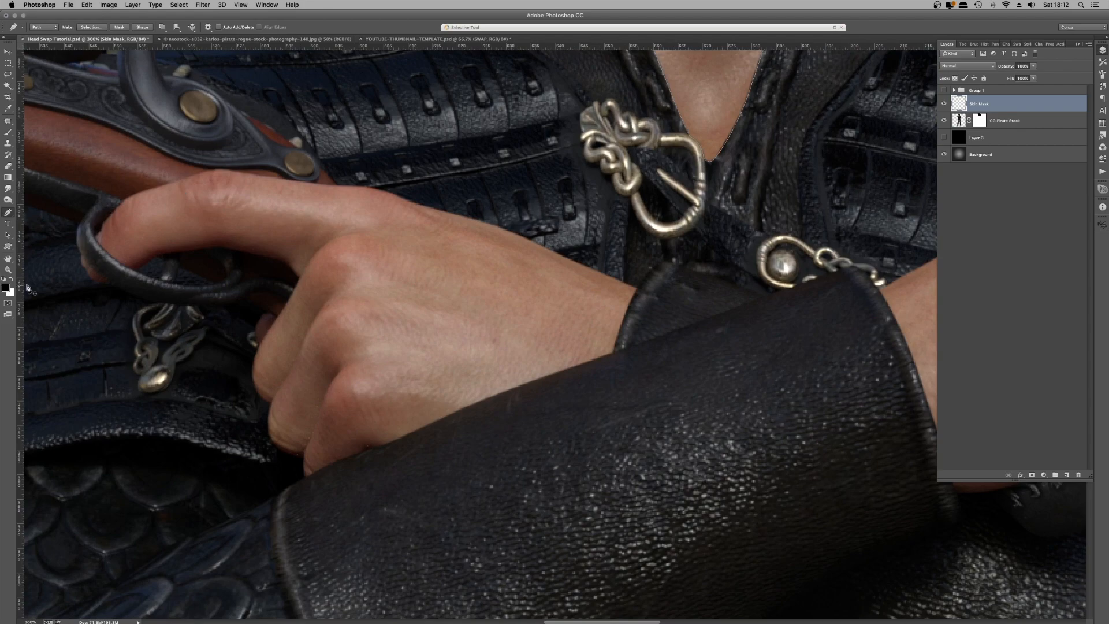
click(81, 255)
click(86, 267)
drag(108, 282, 123, 280)
click(81, 255)
click(95, 237)
click(100, 233)
click(110, 215)
click(122, 202)
click(152, 188)
click(200, 173)
click(234, 172)
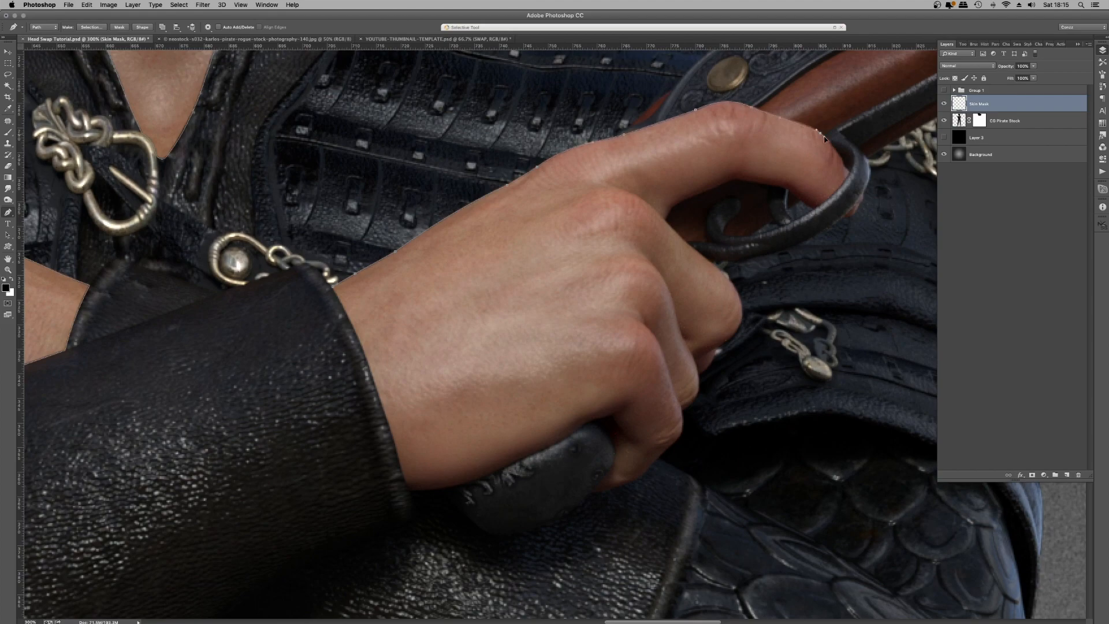
- Trace the path around the right hand's fingertip, knuckles and lower edge, following the pistol grip back to the leather cuff
click(849, 211)
click(751, 202)
click(682, 243)
click(739, 332)
click(688, 405)
click(613, 491)
click(509, 462)
click(405, 463)
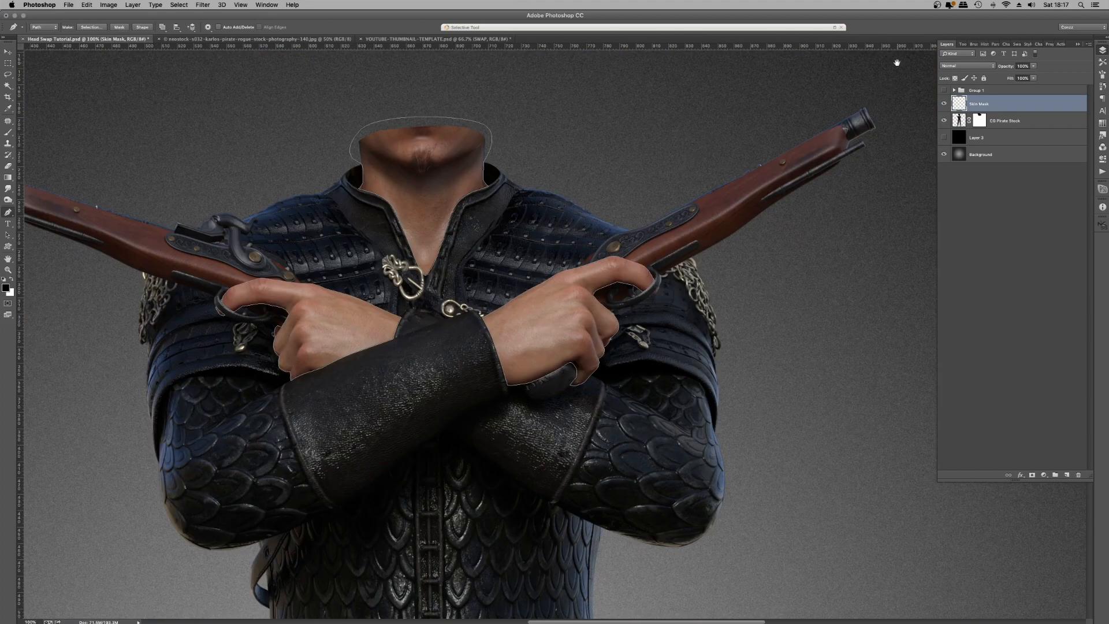
- Fill the neck and hand paths with white at 100% opacity on the Skin Mask layer
drag(421, 246, 486, 269)
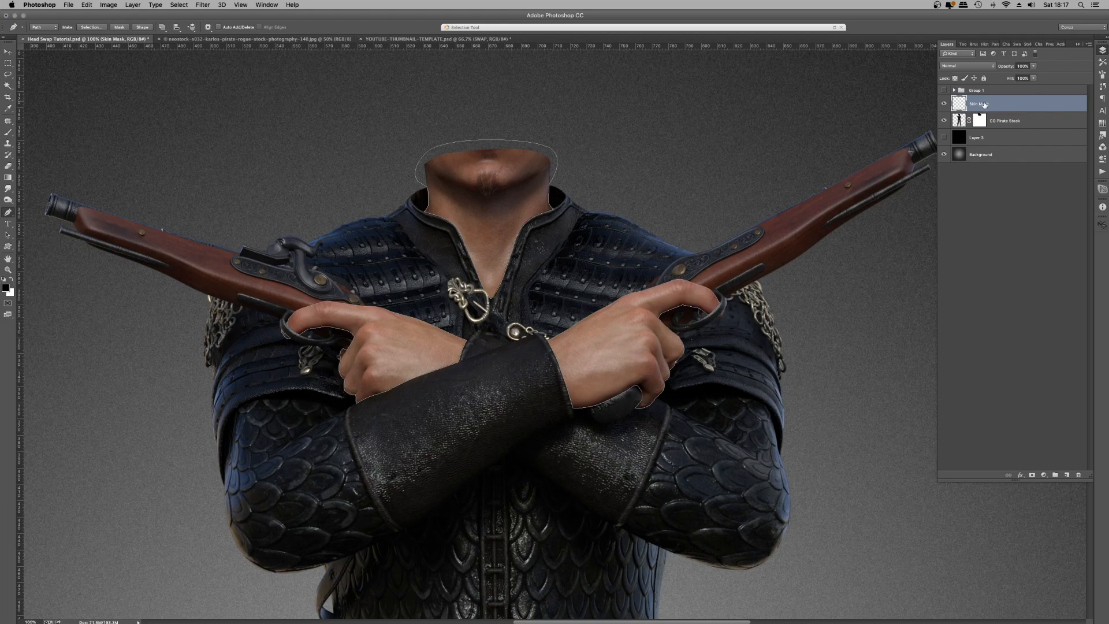
right_click(550, 218)
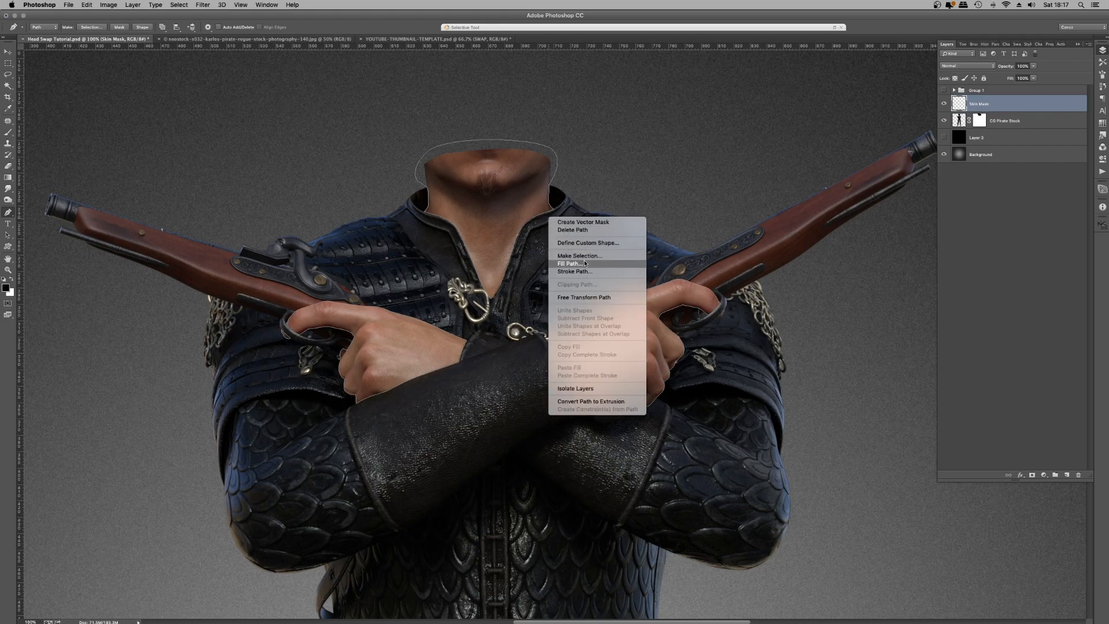
click(585, 263)
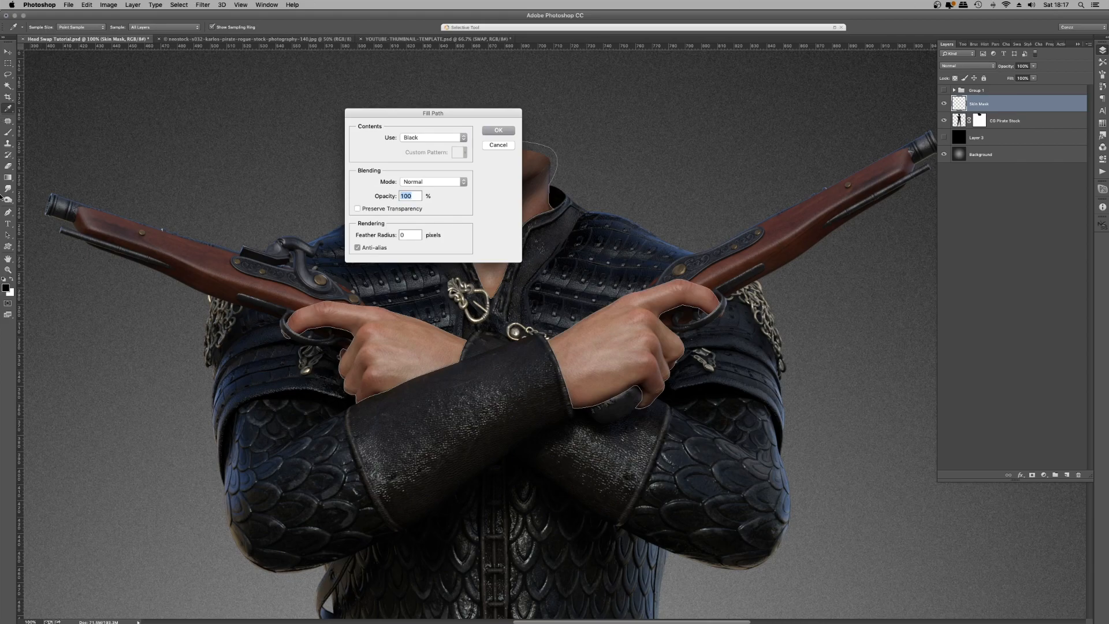
click(439, 138)
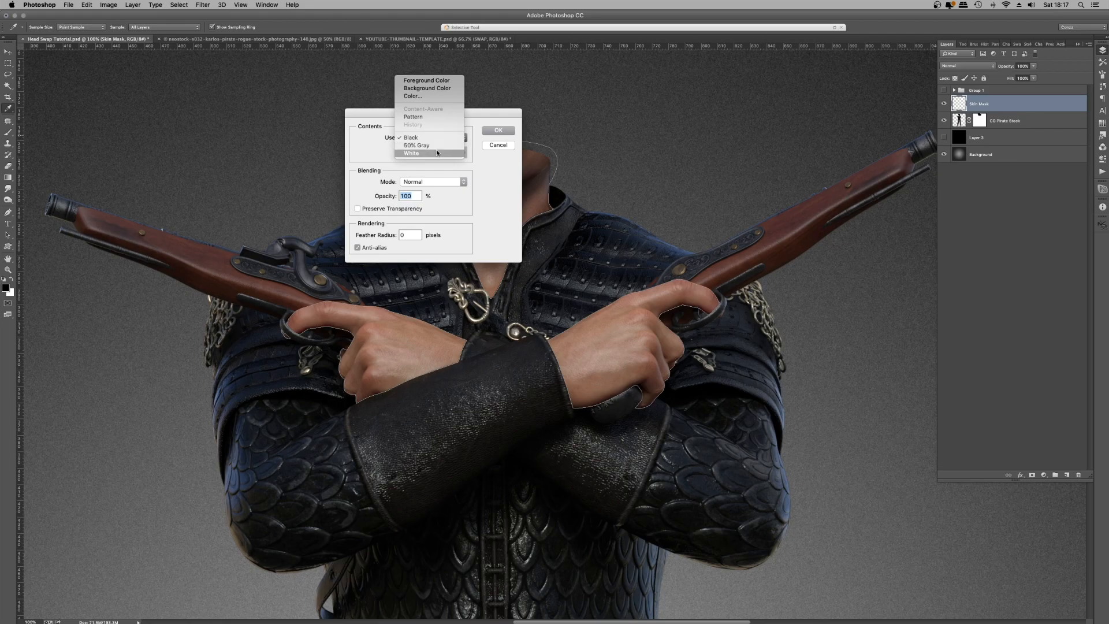
click(435, 155)
click(498, 131)
key(p)
key(alt+bracketleft)
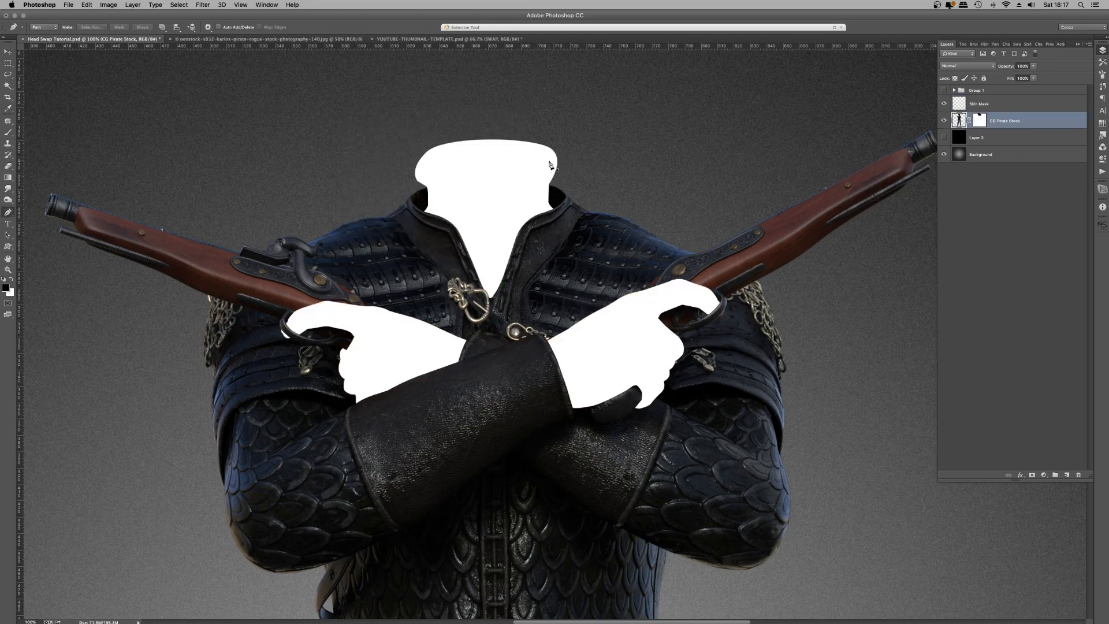
- Use the CG Pirate Stock layer mask as a selection to delete the white spilling past the neck on Skin Mask, and deselect
click(945, 104)
click(945, 104)
click(944, 104)
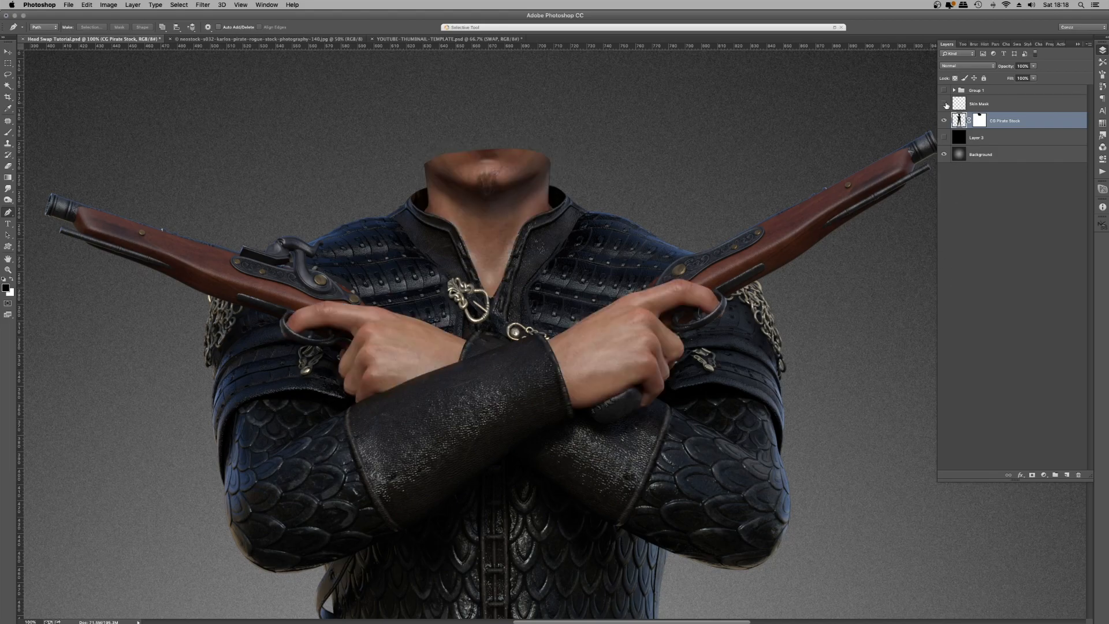
super+click(979, 120)
click(944, 105)
click(974, 106)
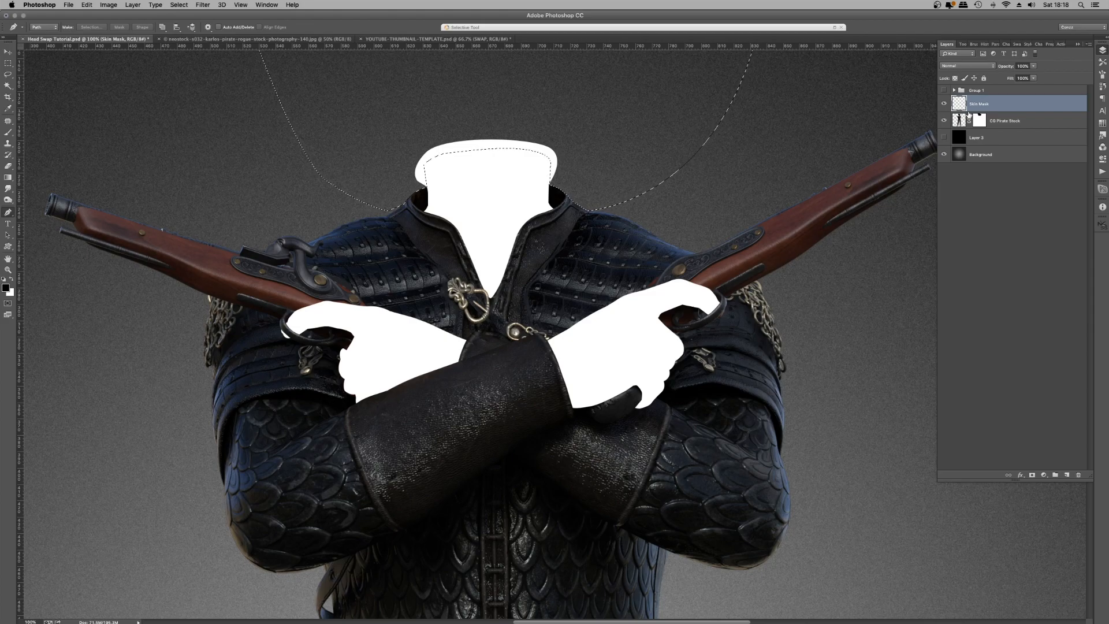
key(Delete)
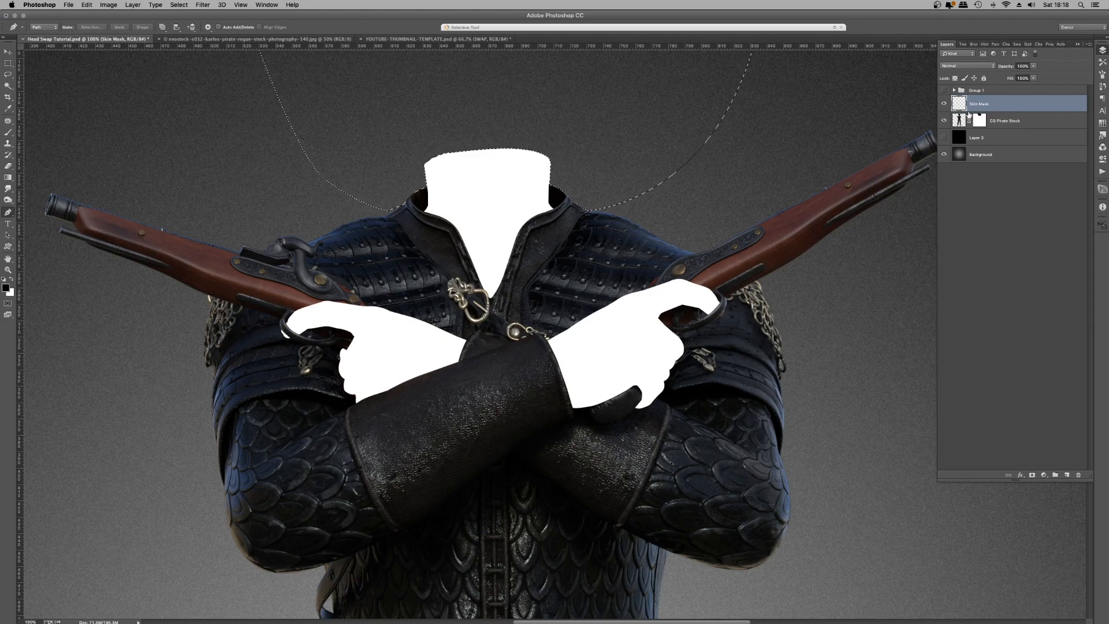
key(super+d)
- Hide Skin Mask, load its outline as a selection, and add a Selective Color adjustment above CG Pirate Stock masked to the skin
click(945, 106)
click(944, 105)
click(945, 105)
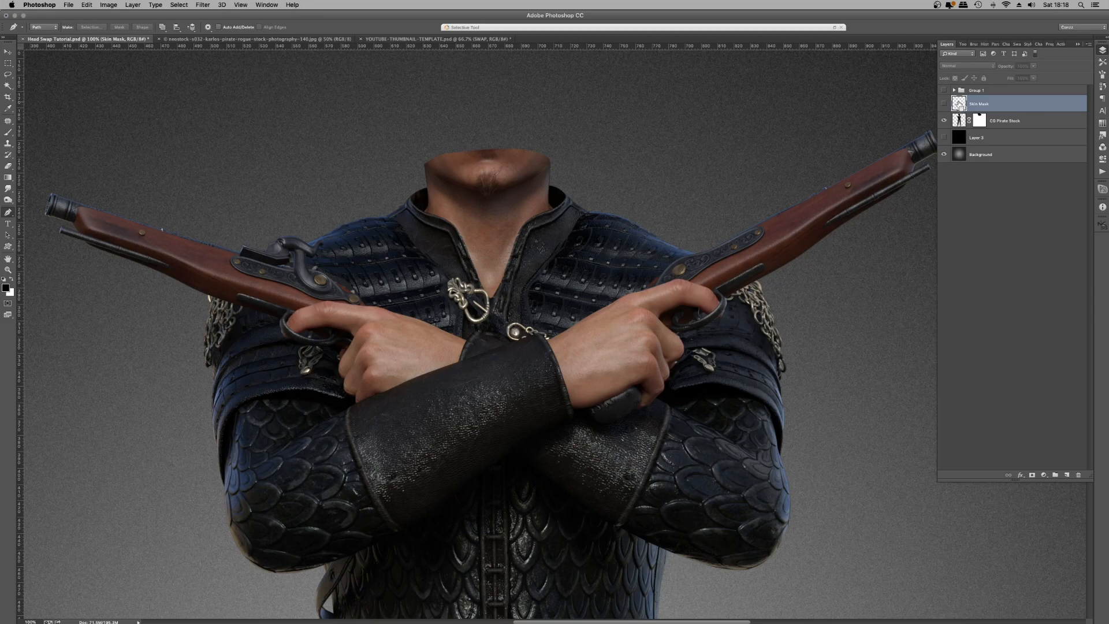
super+click(960, 106)
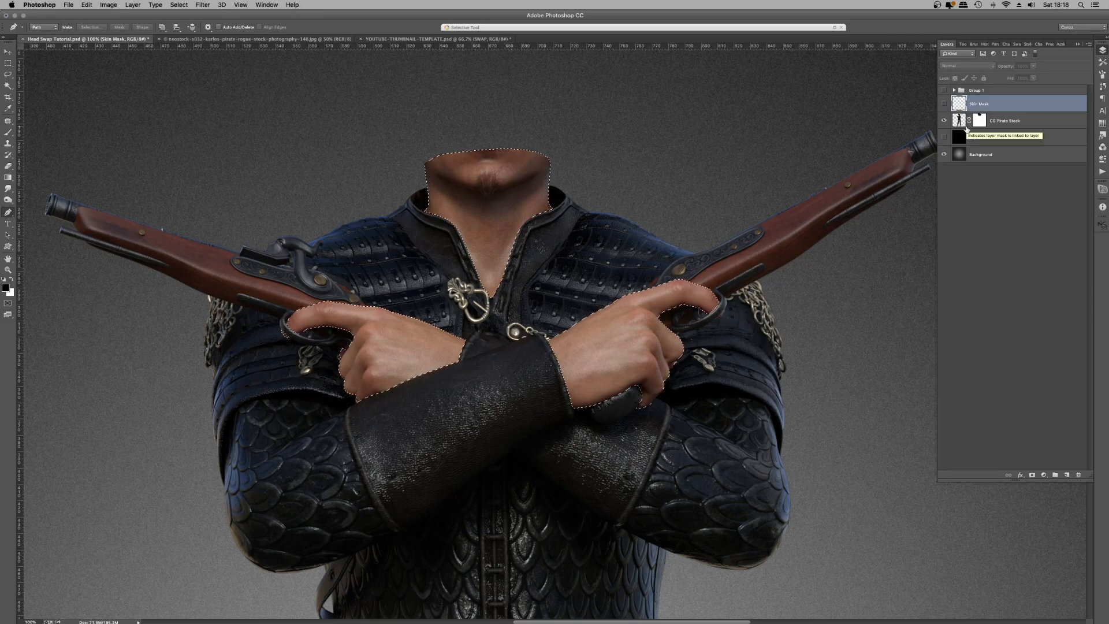
click(961, 122)
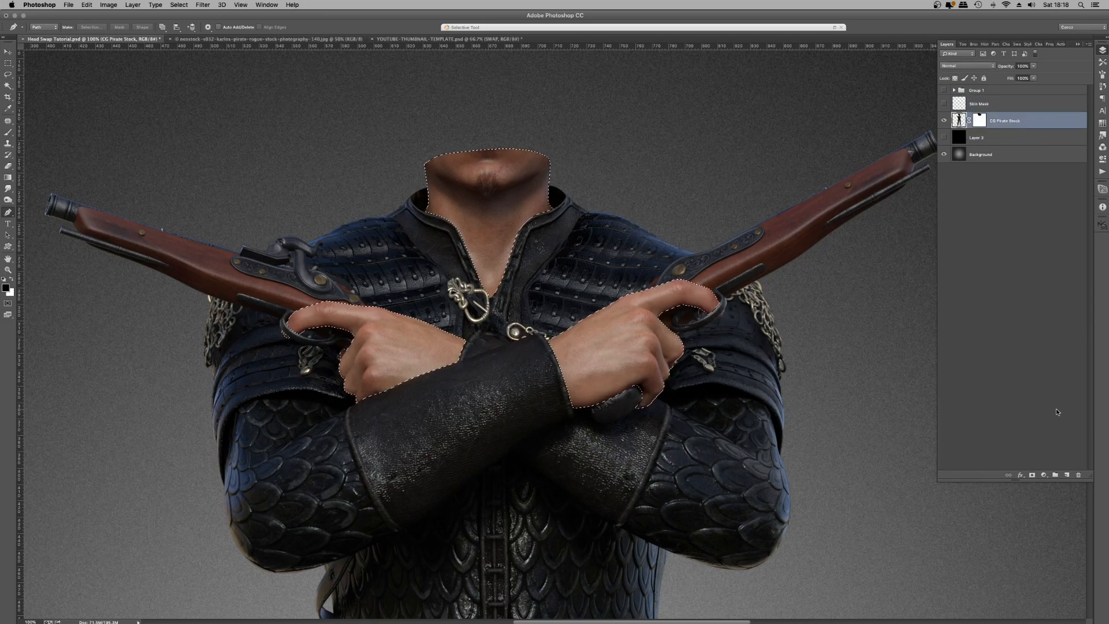
click(1044, 475)
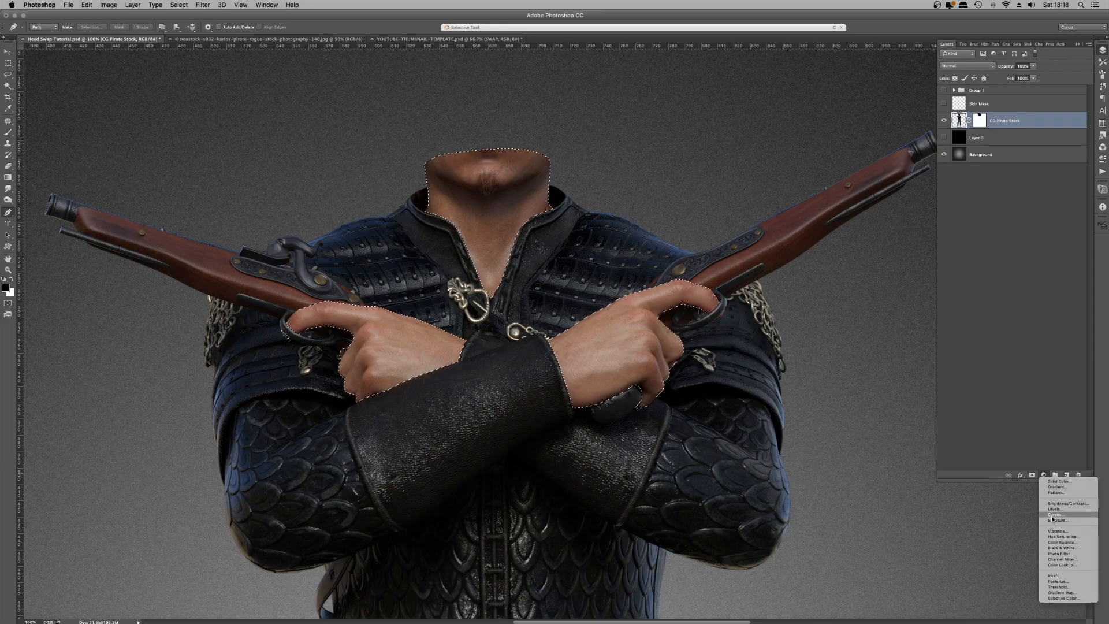
click(1062, 598)
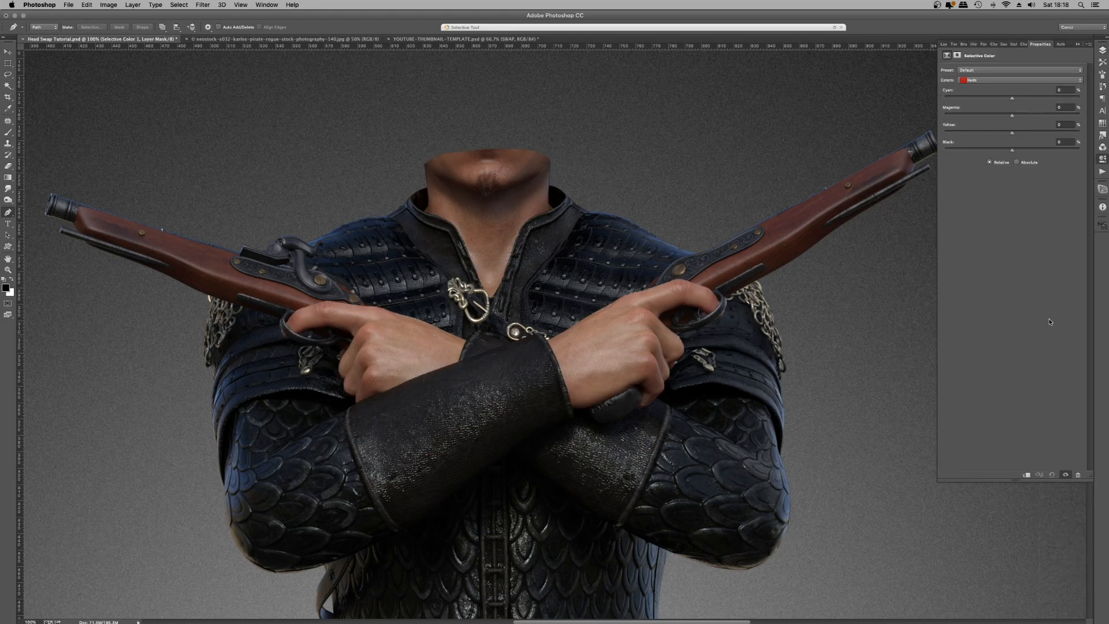
- Reopen the Selective Color adjustment and set its target colors to Neutrals
click(1102, 49)
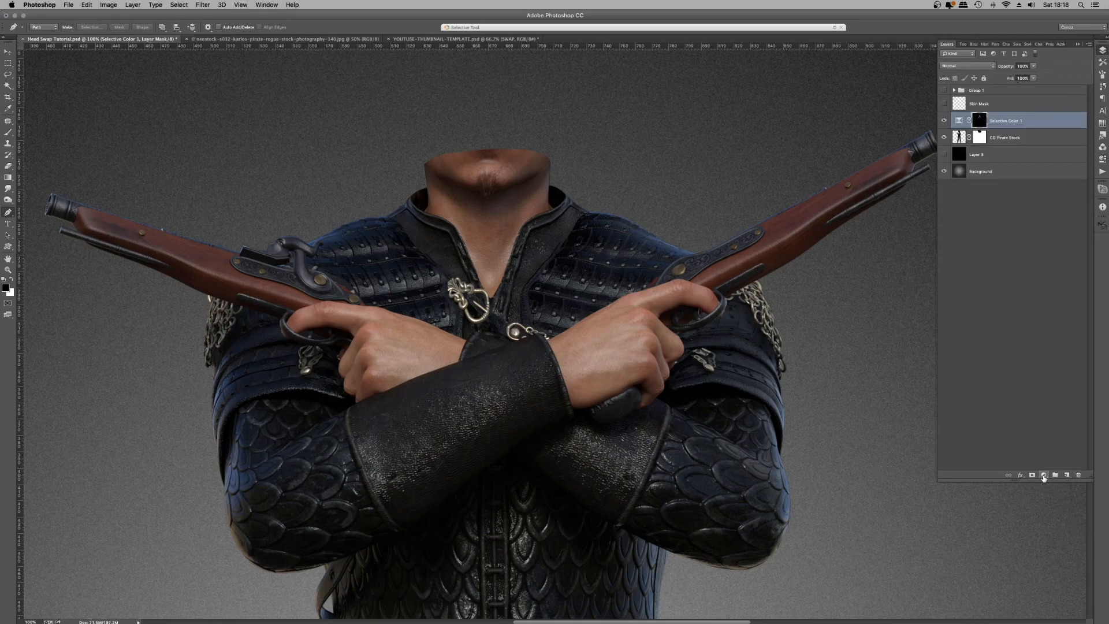
double_click(961, 120)
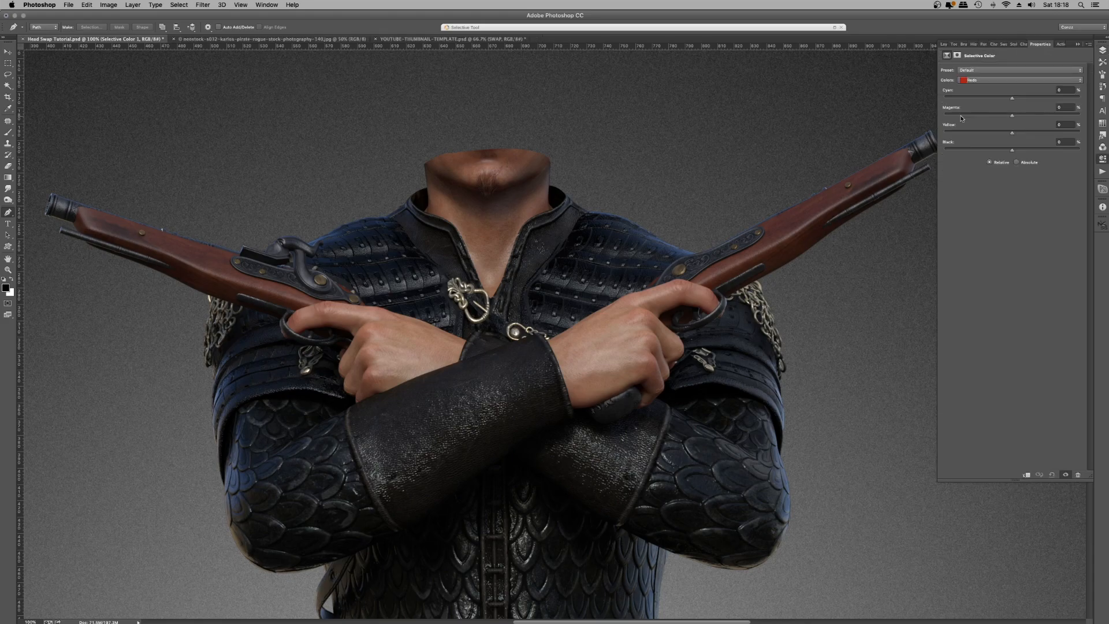
click(1010, 80)
click(994, 129)
click(1102, 50)
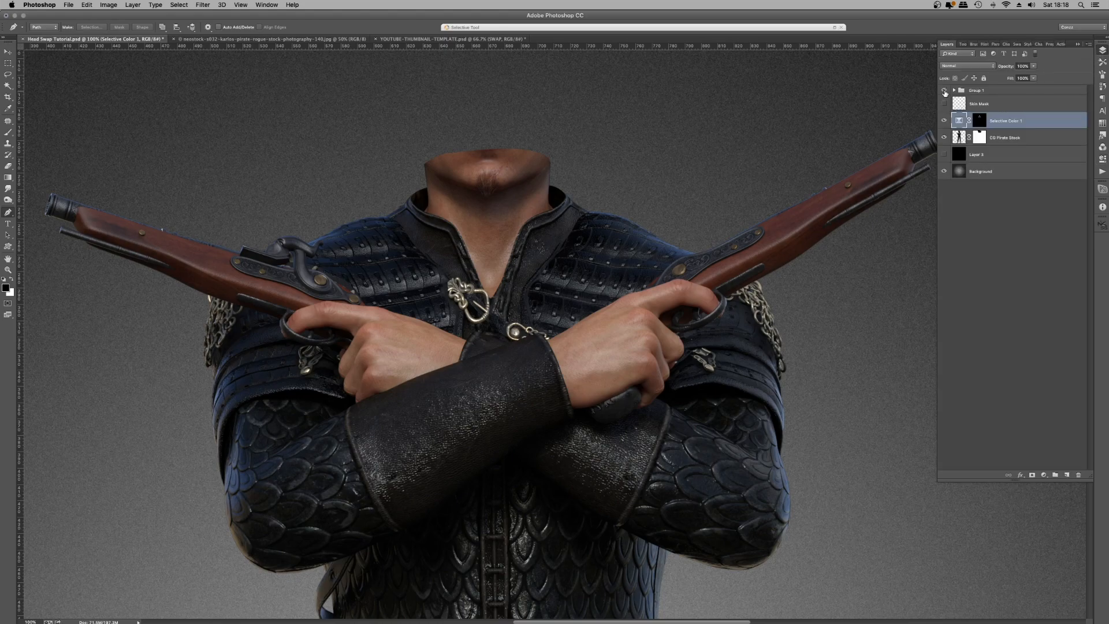
- Show the head group again and rename it Photo Stock Face
click(945, 91)
double_click(978, 91)
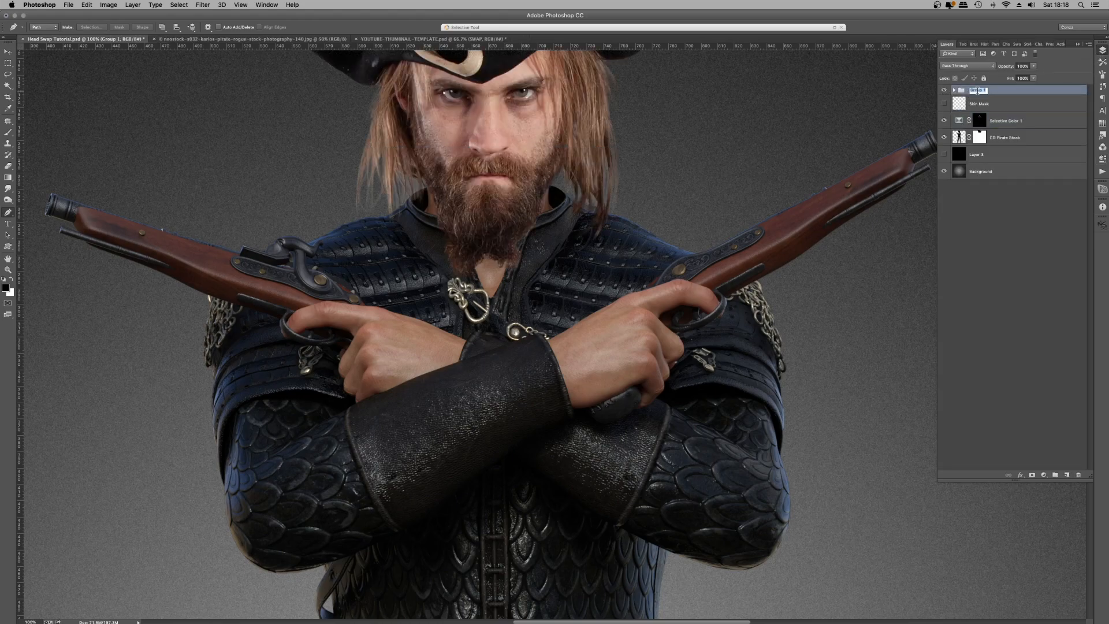
text(Pi)
key(Return)
- Nudge the Photo Stock Face group slightly downward with the Move tool
drag(498, 161, 558, 212)
key(v)
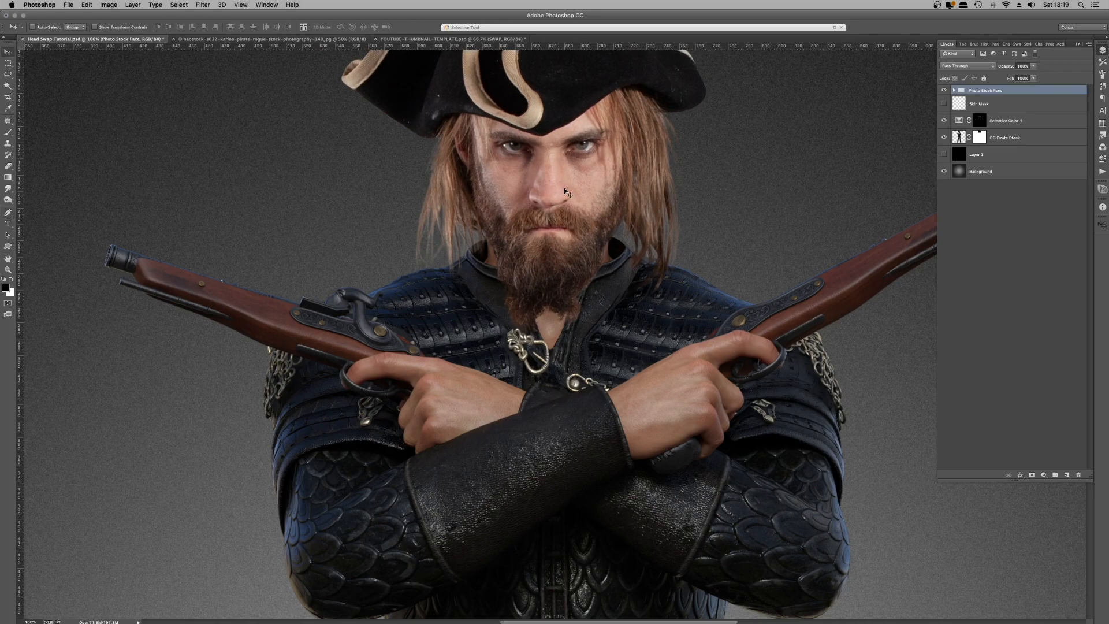
key(Down)
key(Down)
key(Down)
key(Down)
key(Down)
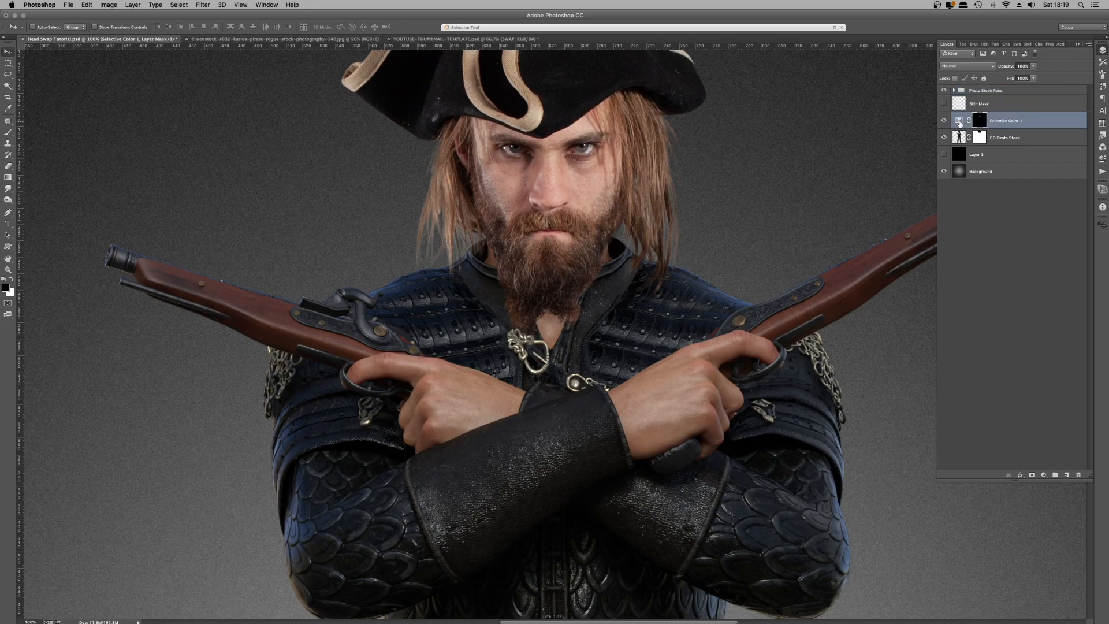
- Reduce the Neutrals in the Selective Color adjustment to about -10 cyan, -15 magenta and -15 yellow
double_click(960, 122)
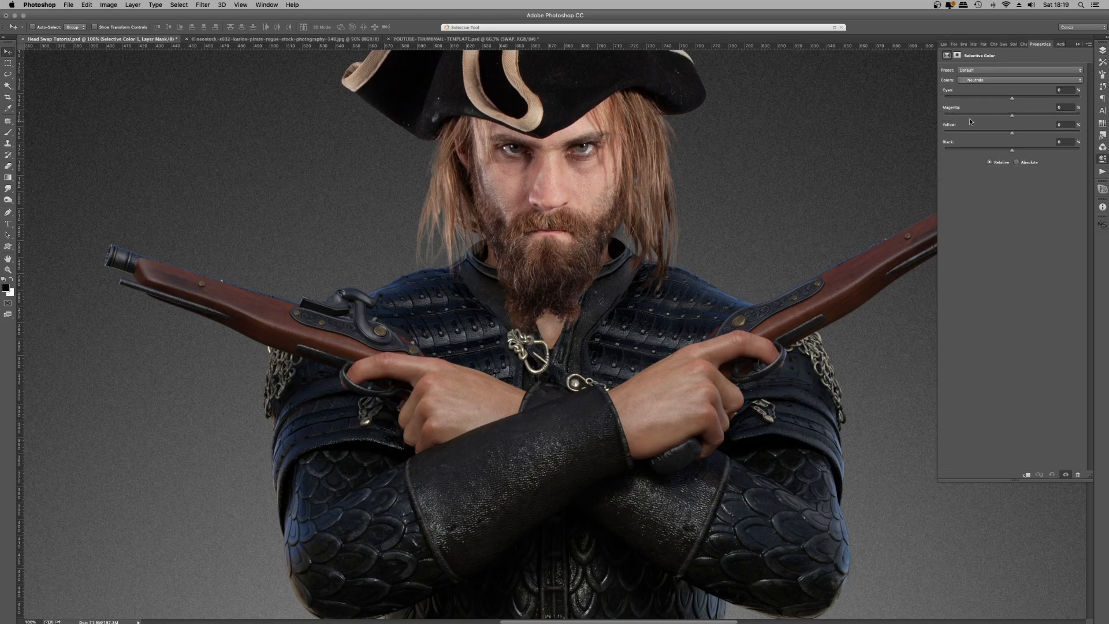
click(1028, 79)
click(1028, 79)
drag(1012, 116, 1004, 134)
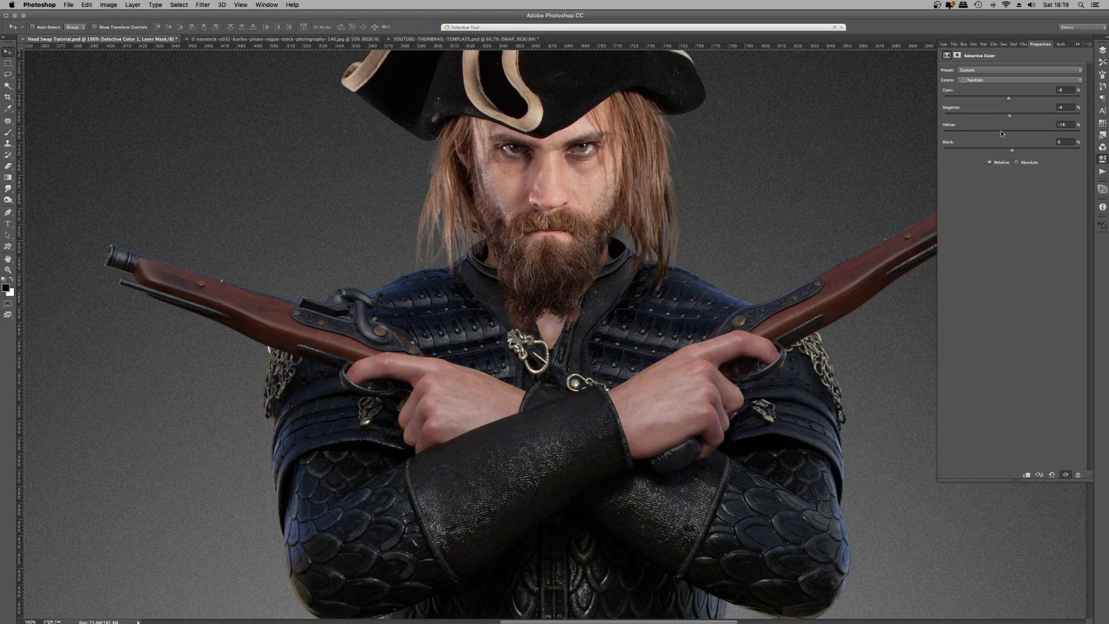
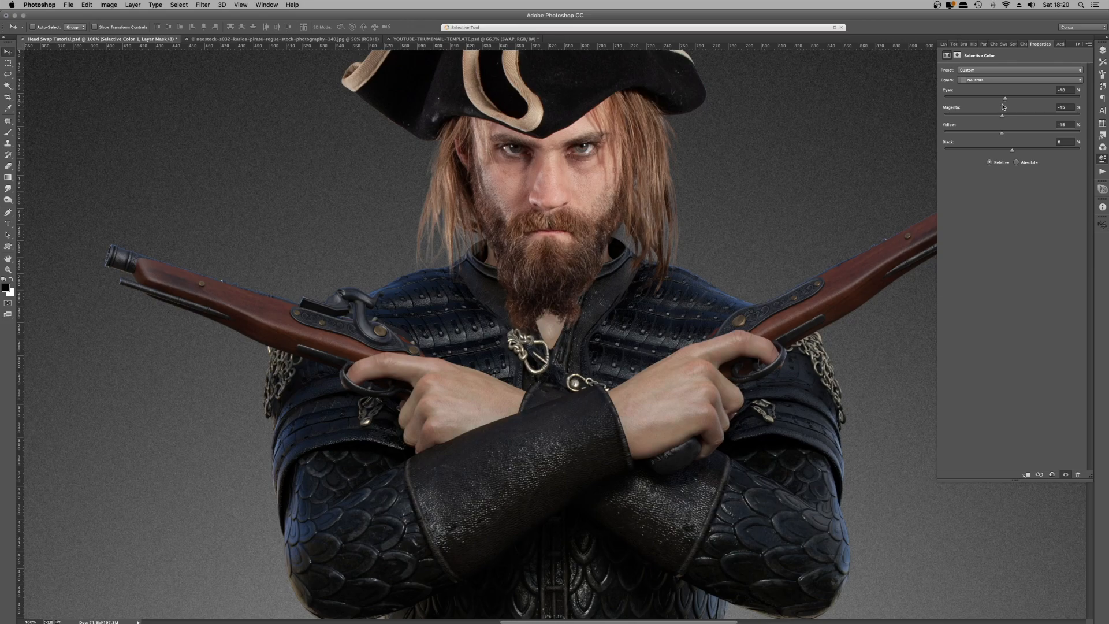
- Switch the Selective Color adjustment to Yellows and tune the cyan, magenta and yellow amounts so the hands match the face
key(super+minus)
key(super+minus)
key(super+minus)
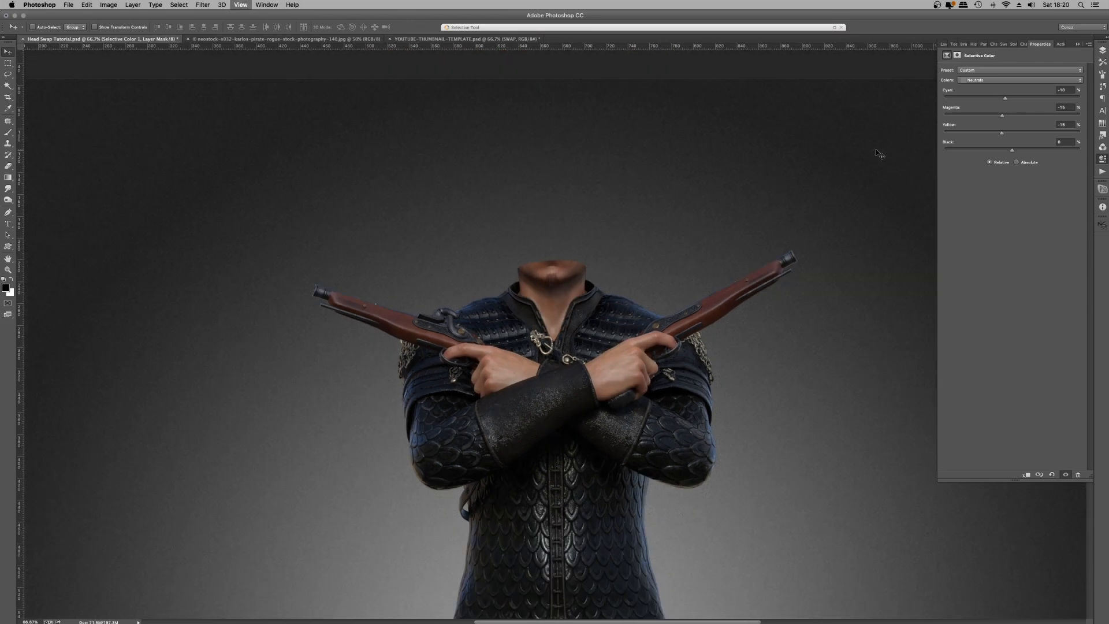
key(super+plus)
key(super+plus)
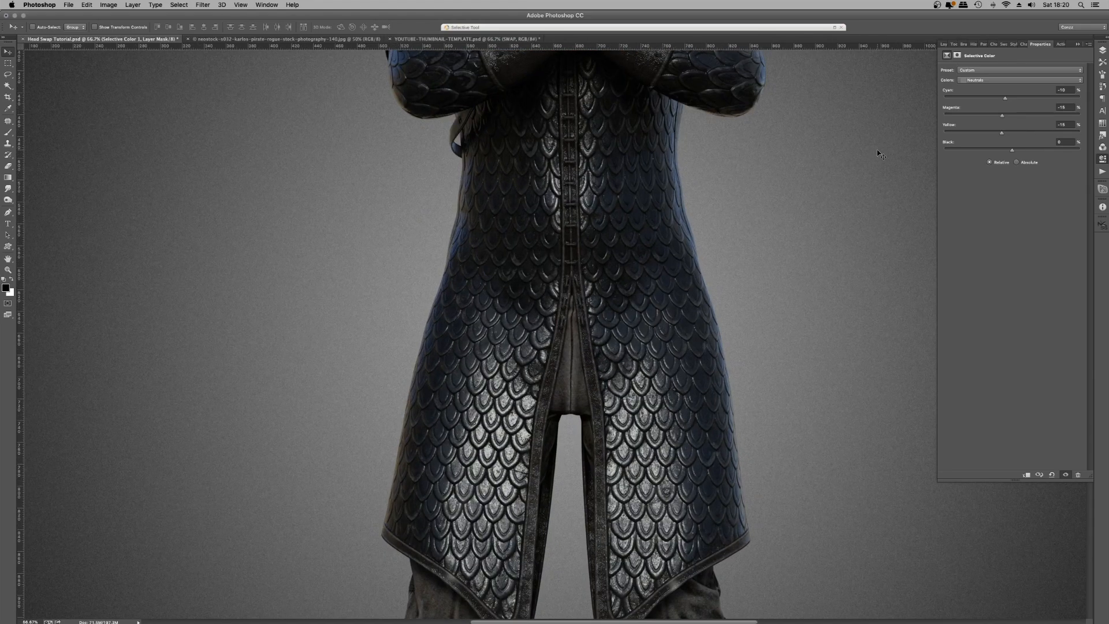
scroll(738, 461, up, 15)
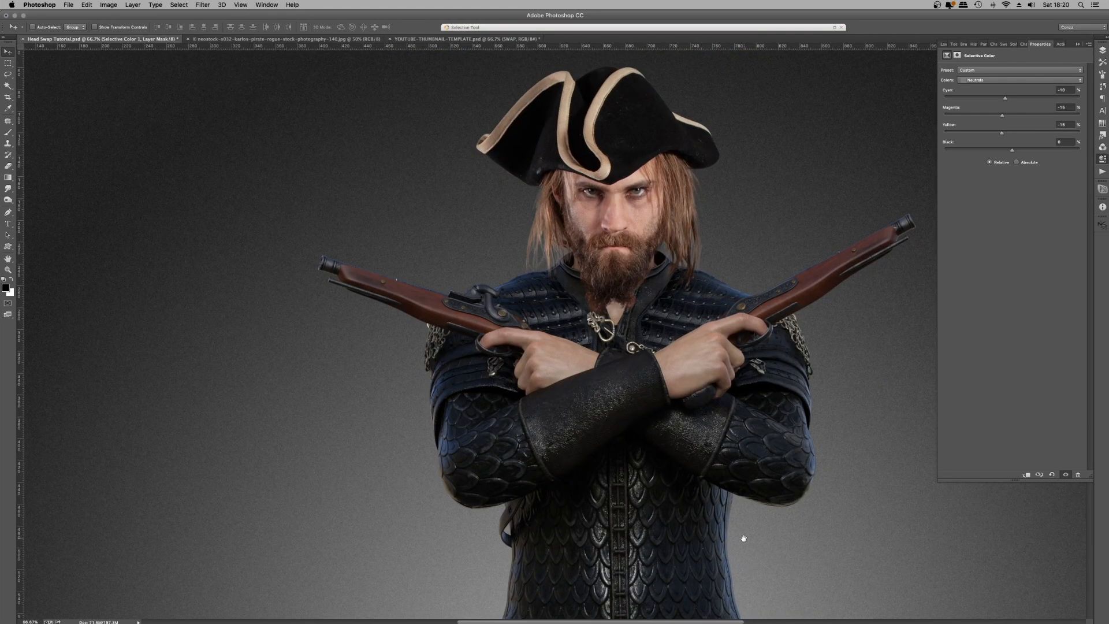
click(1006, 80)
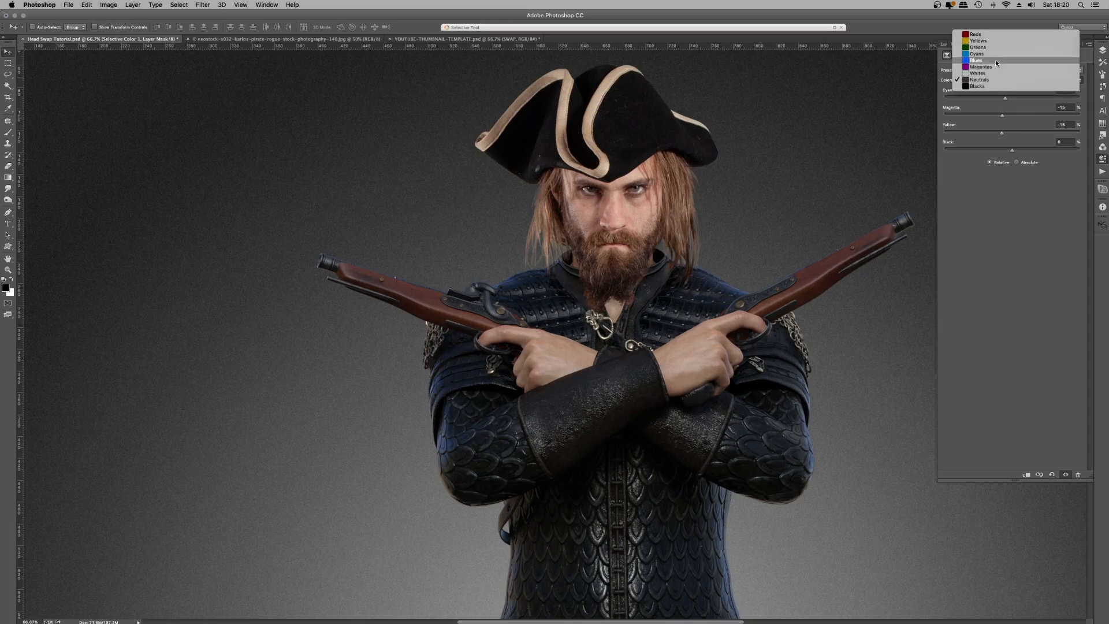
click(997, 41)
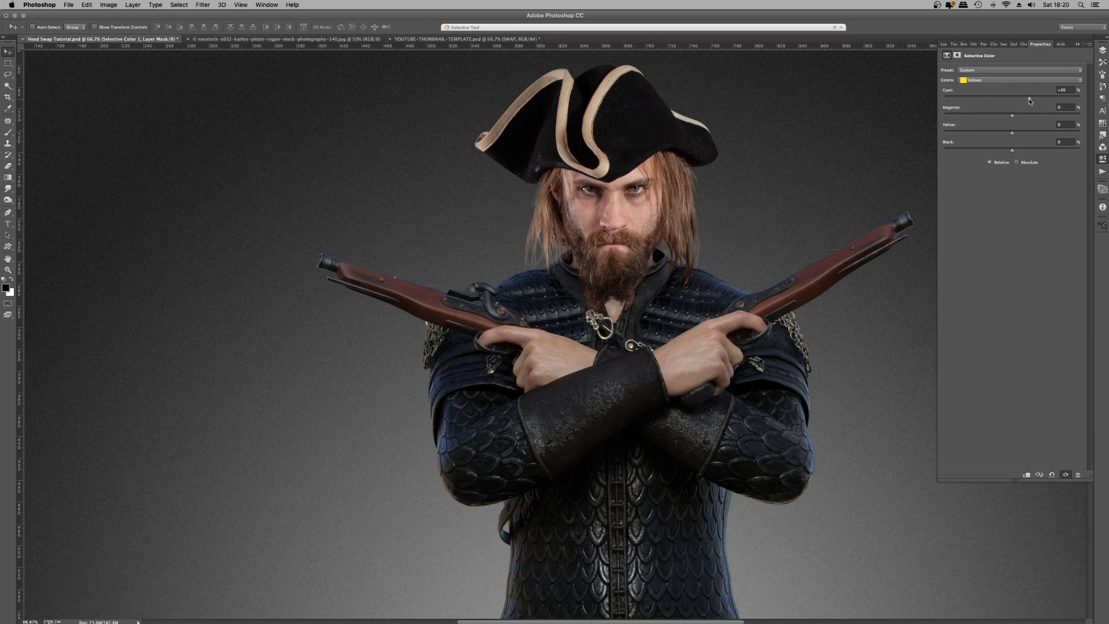
mouse_move(975, 105)
mouse_down()
mouse_move(1021, 99)
mouse_move(984, 104)
mouse_up()
drag(1012, 118, 994, 142)
click(1102, 49)
- Load the Skin Mask outline as a selection and add a masked Levels adjustment above Selective Color 1
key(super+plus)
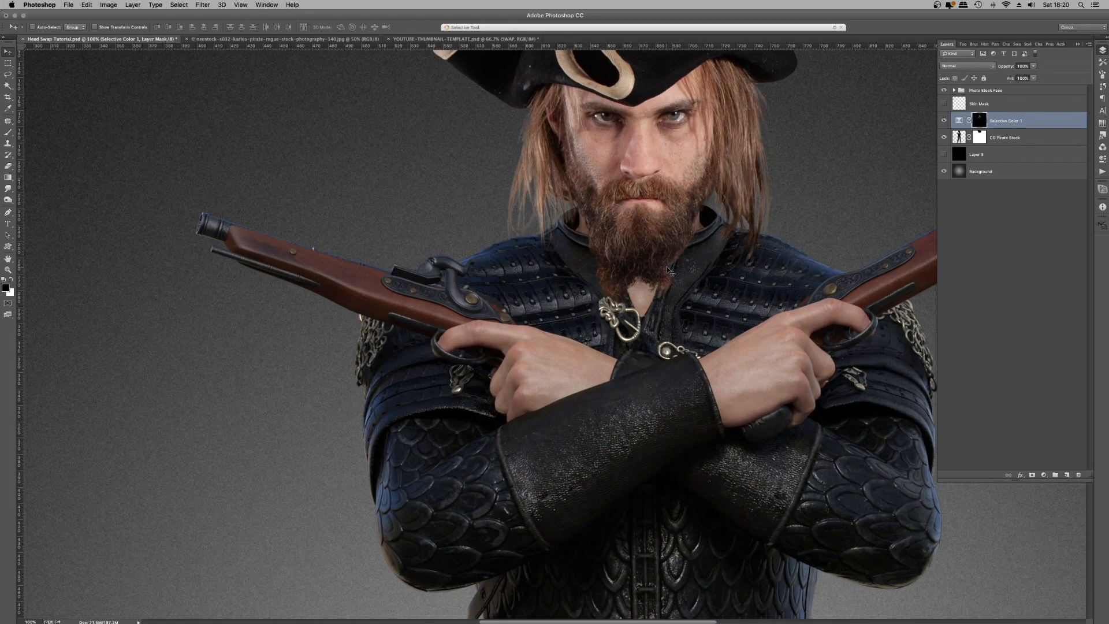
drag(672, 207, 595, 275)
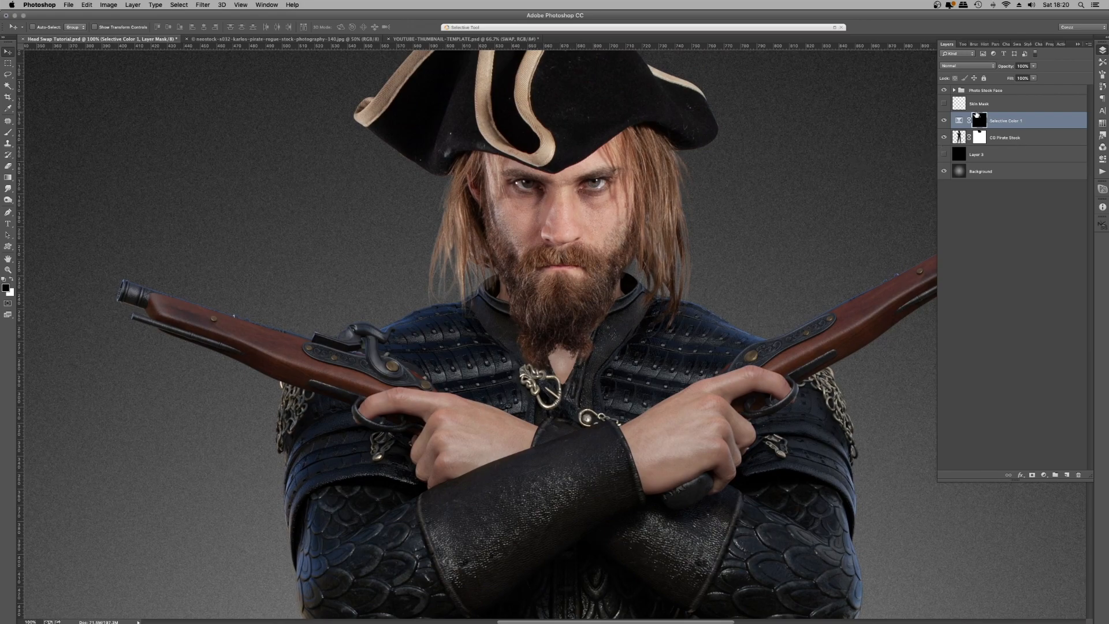
super+click(959, 103)
click(1005, 121)
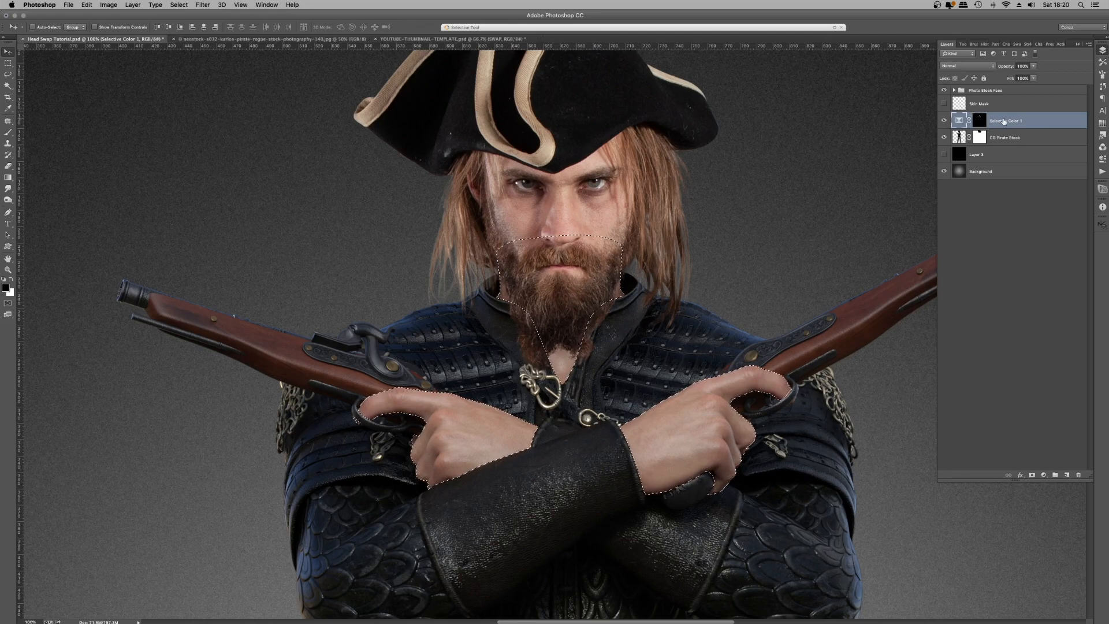
click(1044, 475)
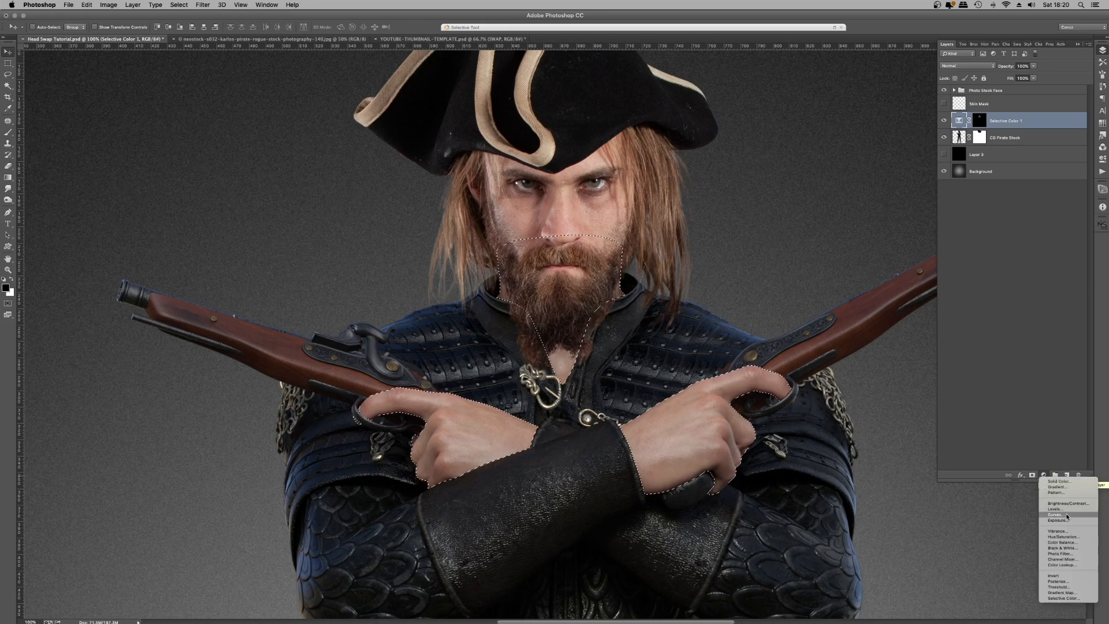
key(Escape)
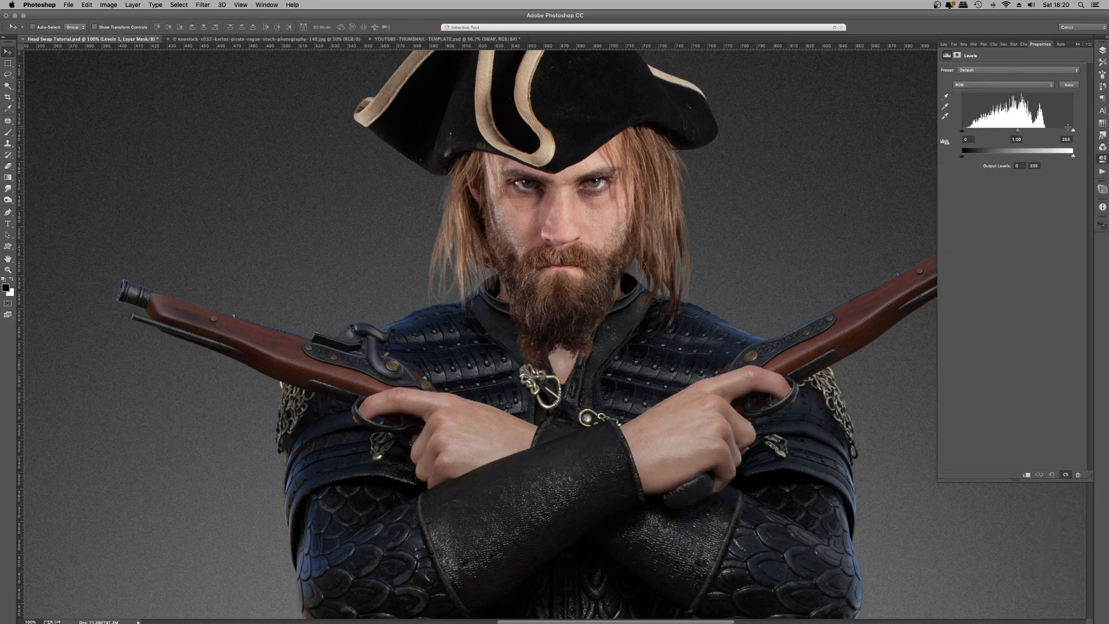
- Brighten the skin in the masked Levels adjustment by setting the white input to about 214 and fine-tuning the midtones and blacks
drag(1073, 134, 1060, 131)
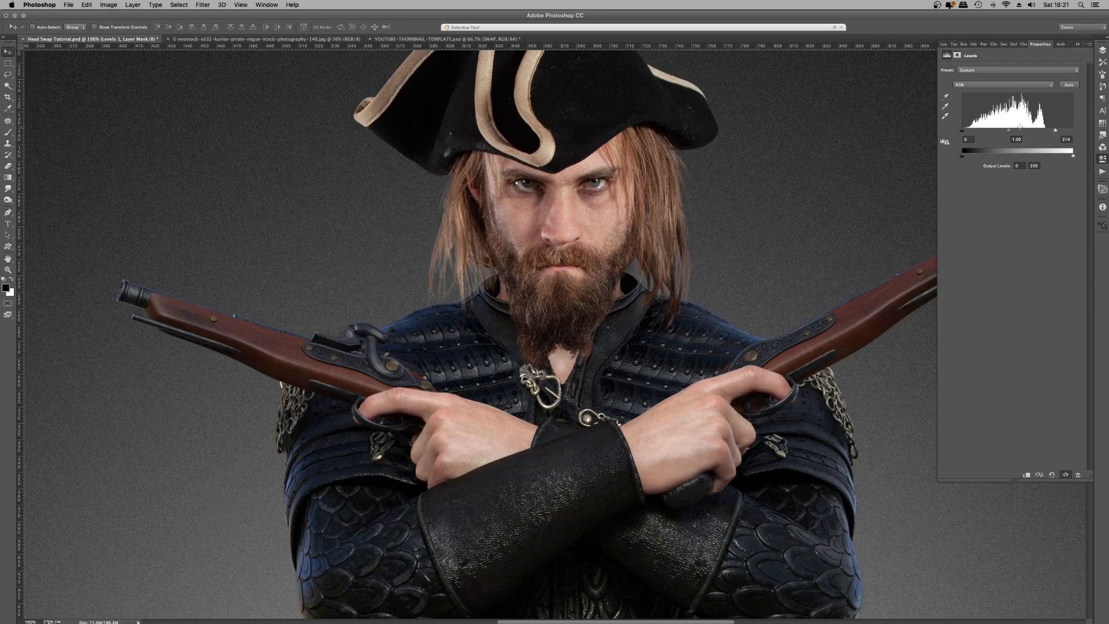
drag(1009, 131, 1008, 132)
drag(964, 132, 963, 135)
click(1102, 51)
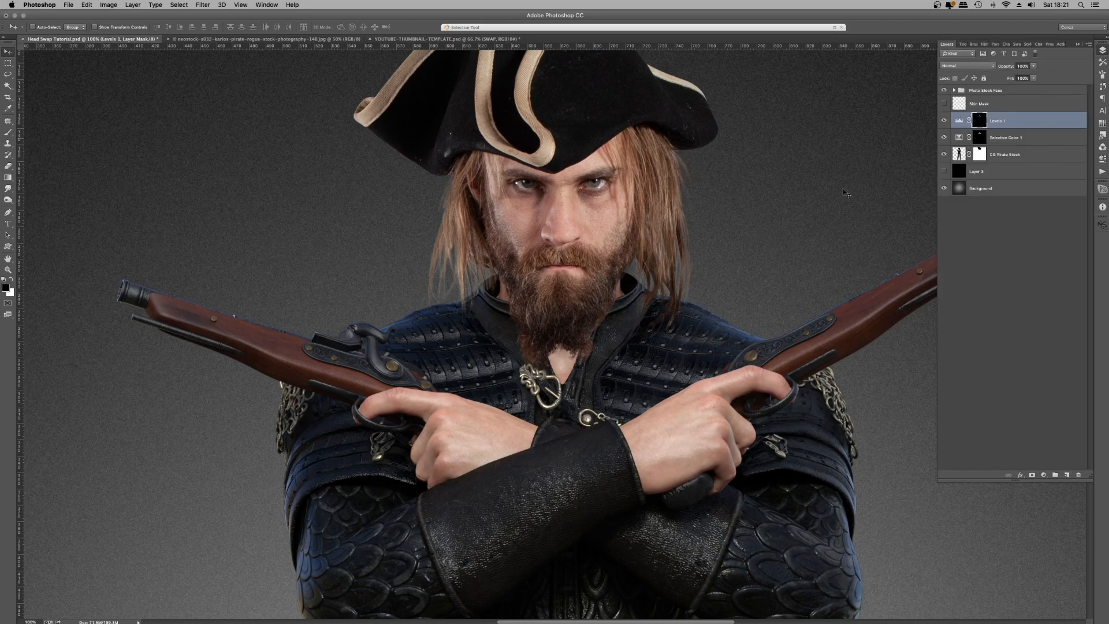
- Lower the opacity of the skin Levels adjustment to about 58%
key(super+minus)
key(super+minus)
key(super+minus)
key(super+minus)
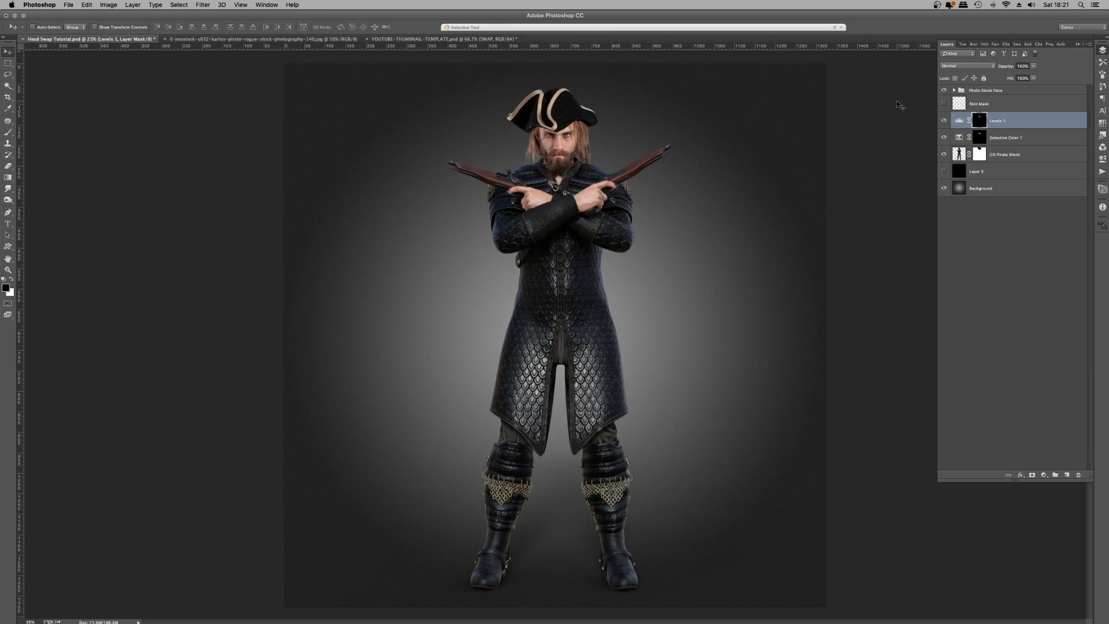
click(1032, 67)
mouse_move(1028, 75)
mouse_down()
mouse_move(930, 79)
mouse_move(1036, 73)
mouse_move(977, 77)
mouse_move(1015, 78)
mouse_up()
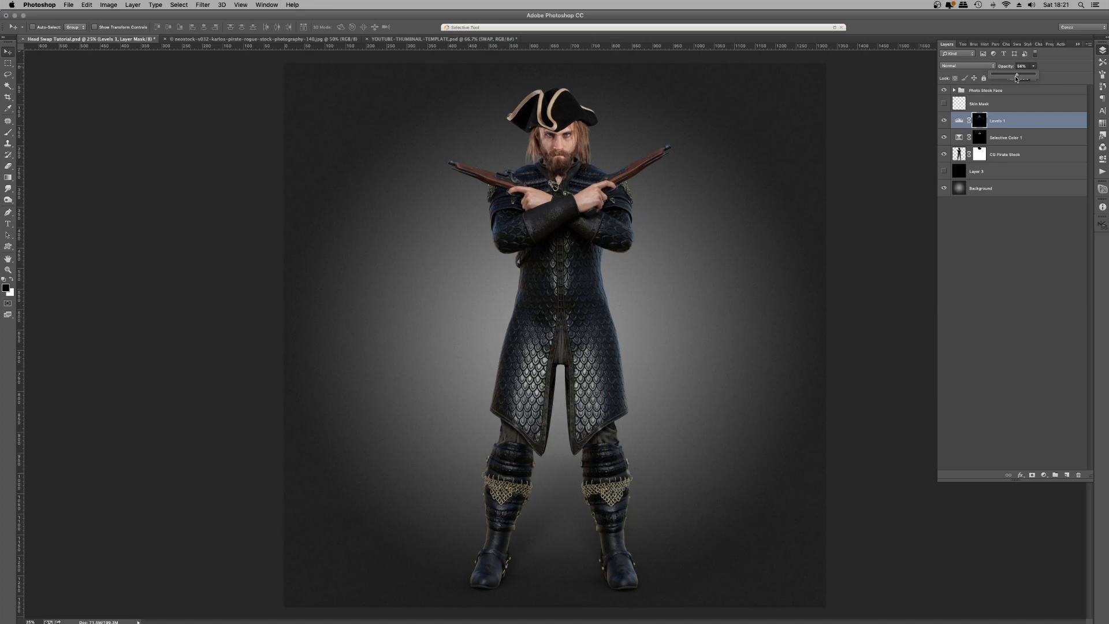
- Add a second Levels adjustment above Levels 1 and lower its white output level to about 73
key(super+plus)
key(super+plus)
key(super+plus)
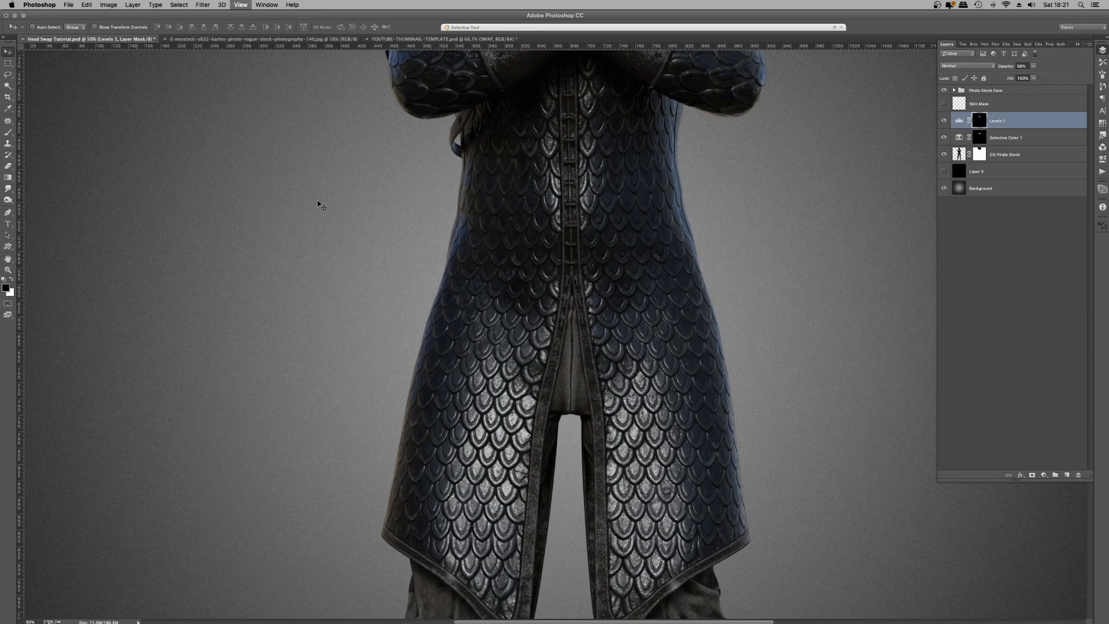
scroll(566, 233, up, 10)
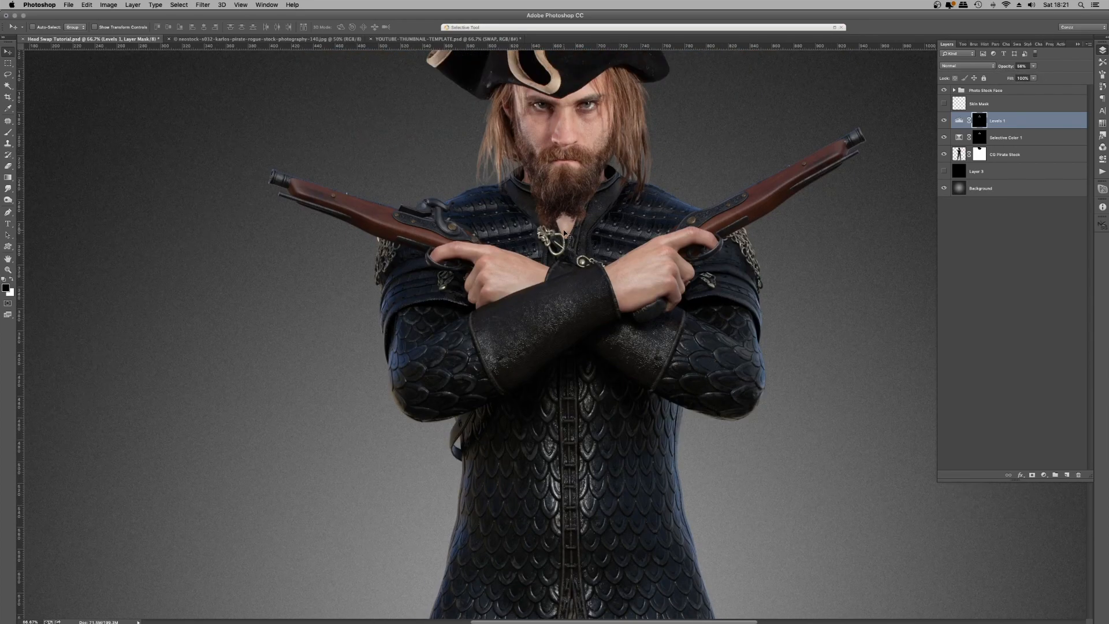
scroll(565, 232, up, 1)
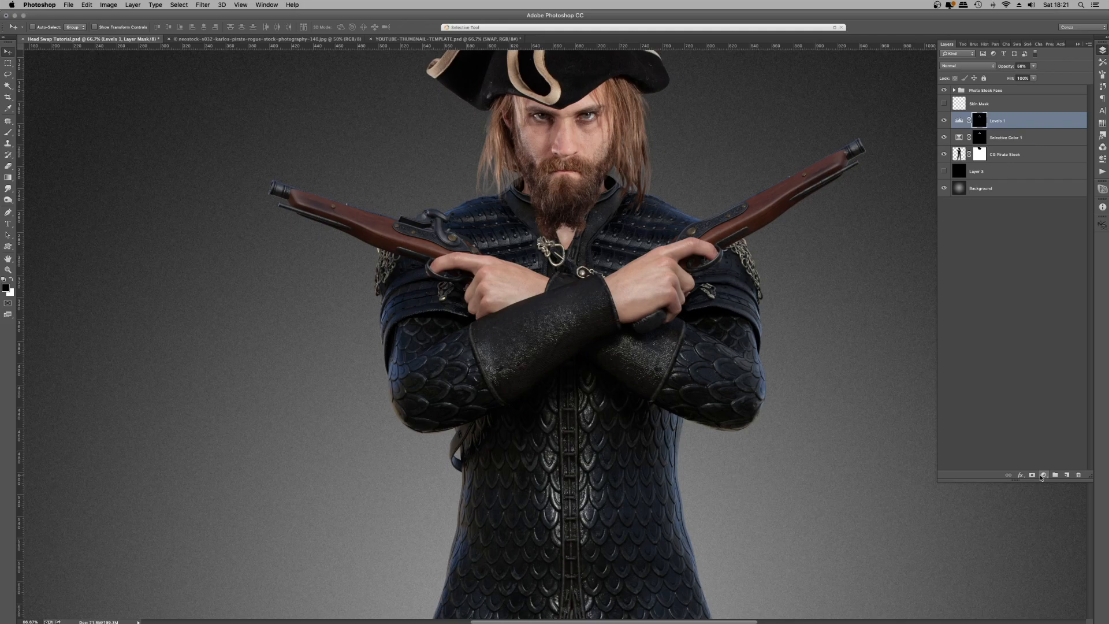
click(1042, 476)
click(1071, 510)
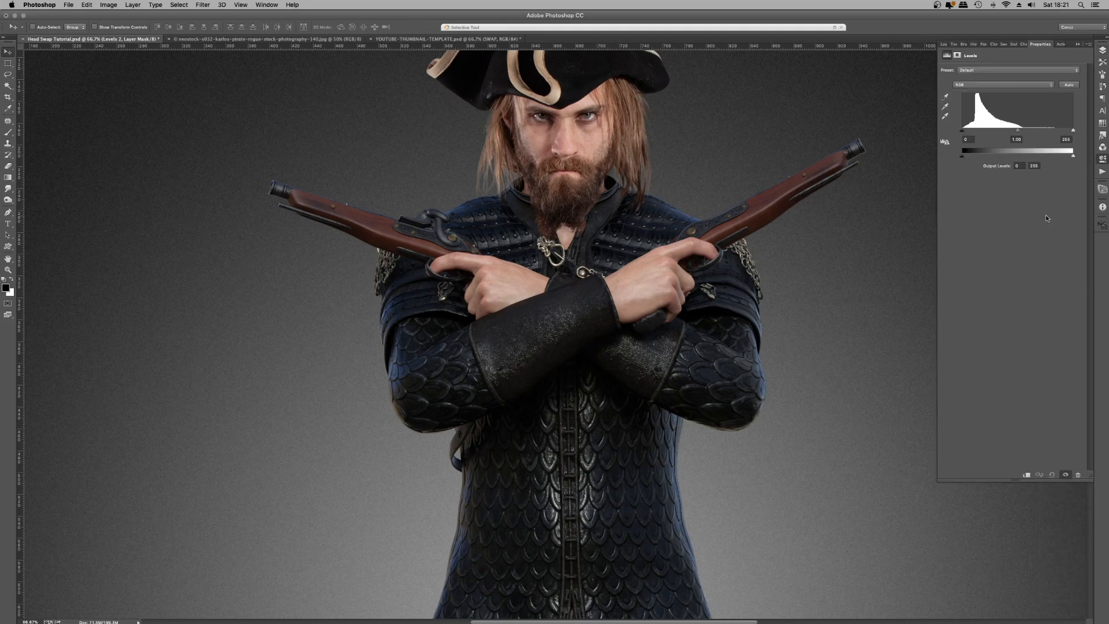
drag(1073, 156, 998, 171)
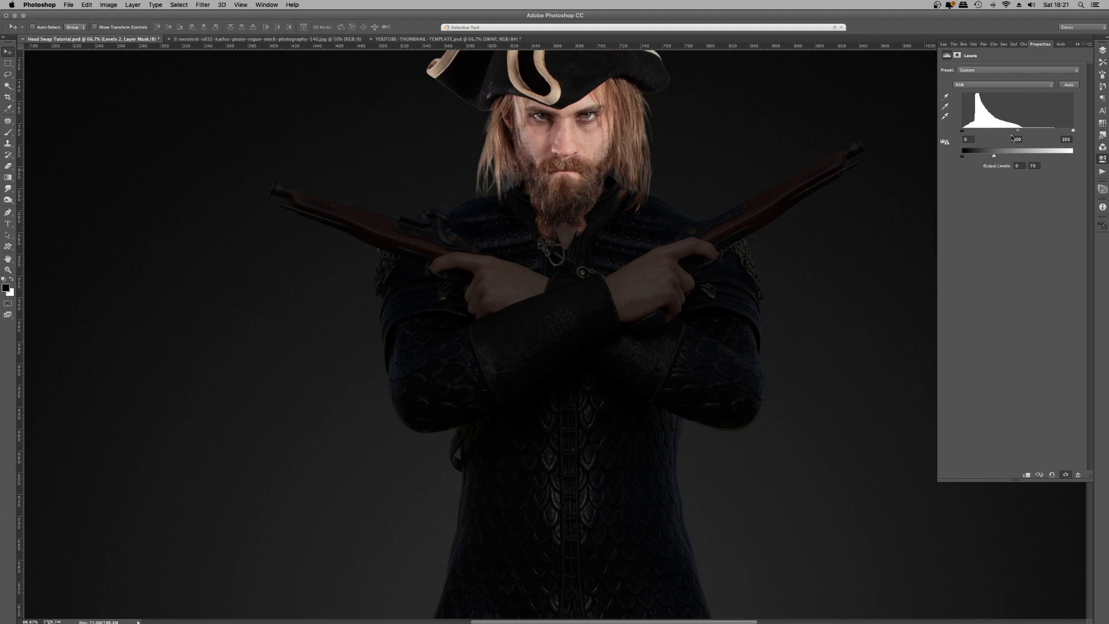
click(1102, 51)
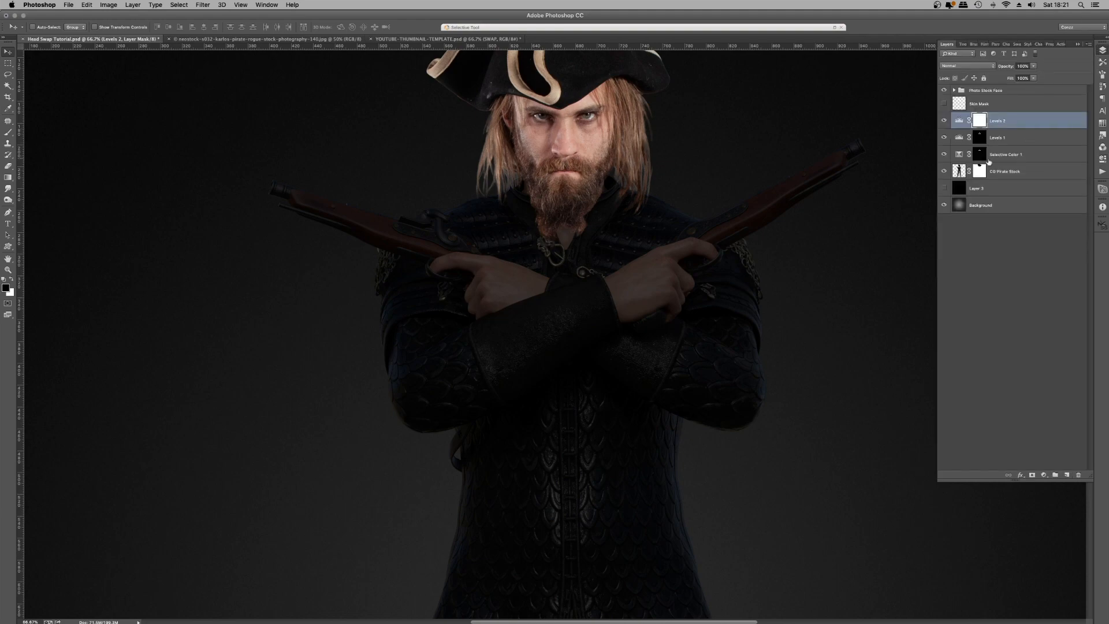
- Set the darkening Levels adjustment's blend mode to Multiply and its opacity to about 62%
click(969, 65)
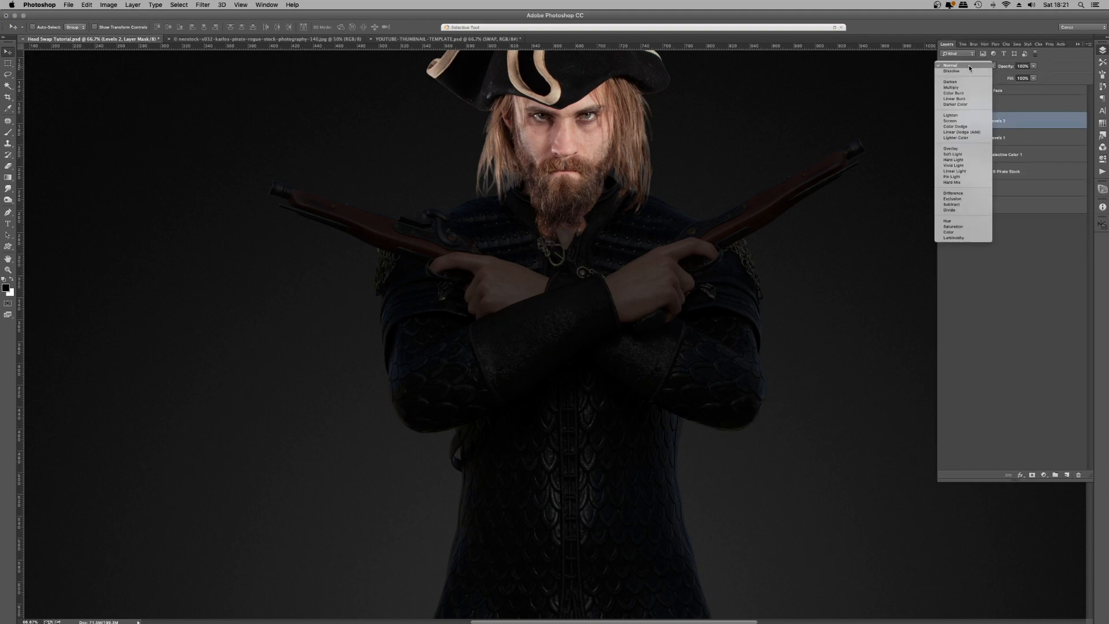
click(968, 88)
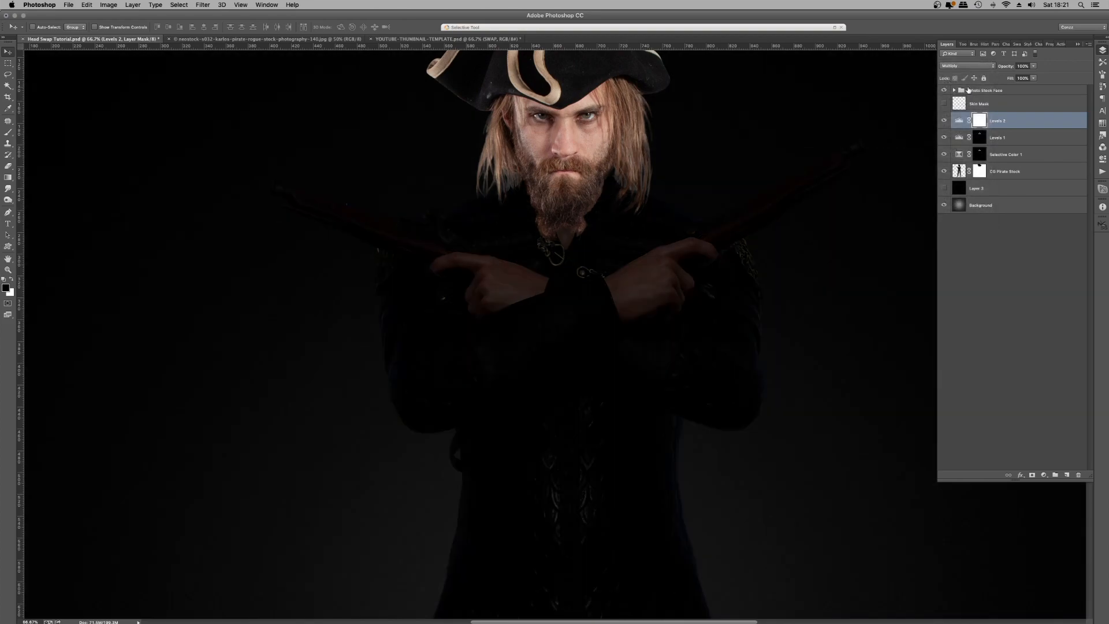
click(1033, 66)
mouse_move(1011, 79)
mouse_down()
mouse_move(994, 80)
mouse_move(1009, 84)
mouse_move(1009, 68)
mouse_up()
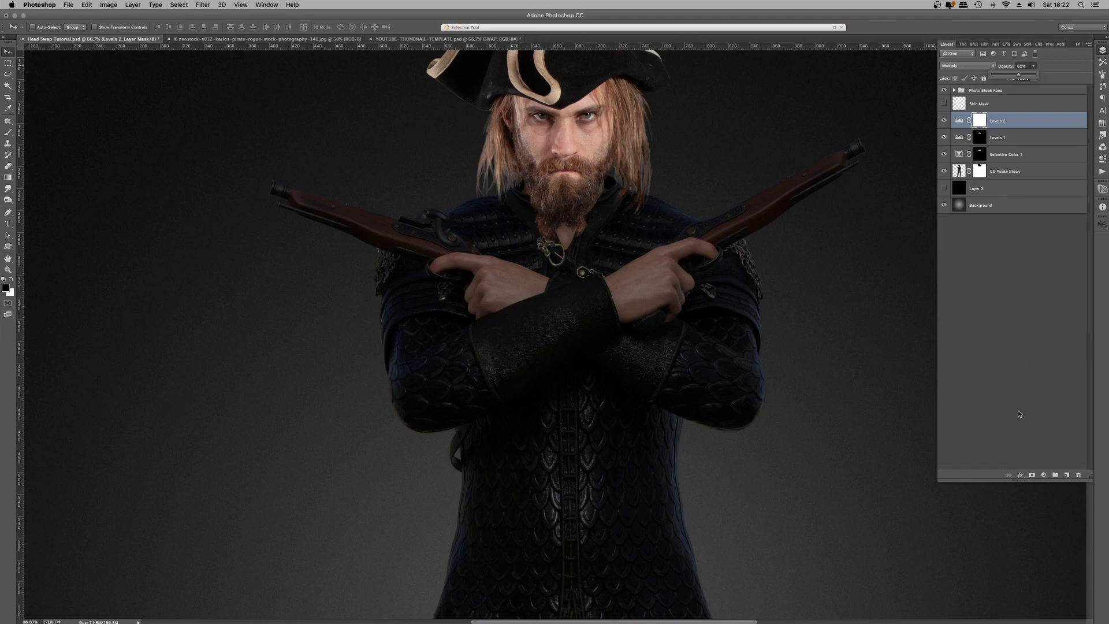
- Invert the Levels 2 mask to black and set up a smaller Brush for painting on it
key(super+i)
click(9, 132)
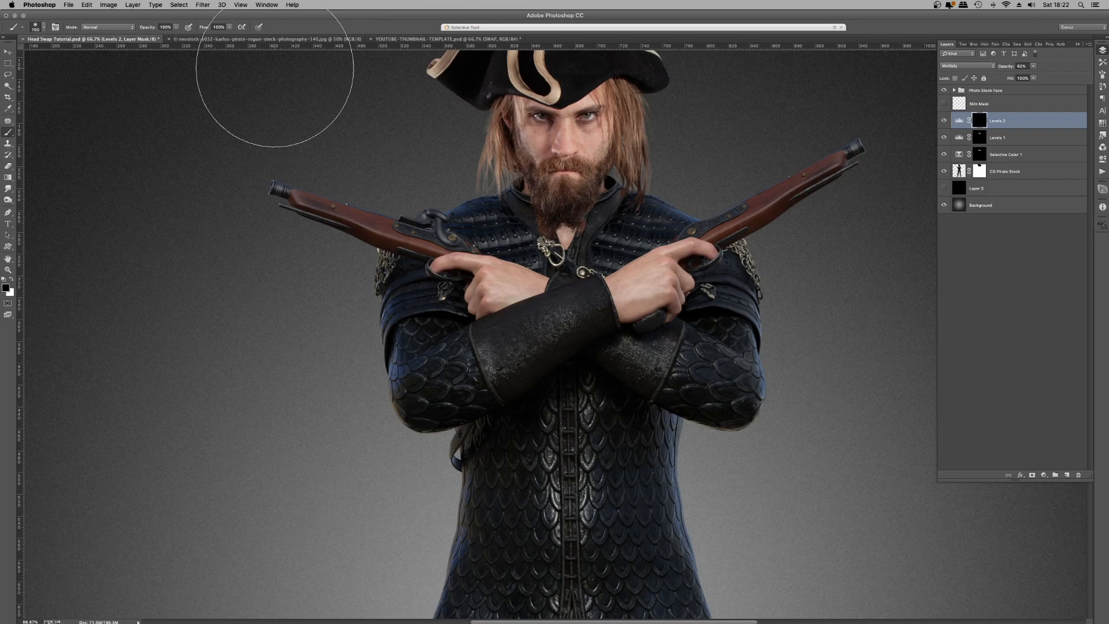
key(bracketleft)
key(bracketleft)
key(bracketleft)
key(bracketleft)
key(bracketleft)
key(bracketleft)
key(bracketleft)
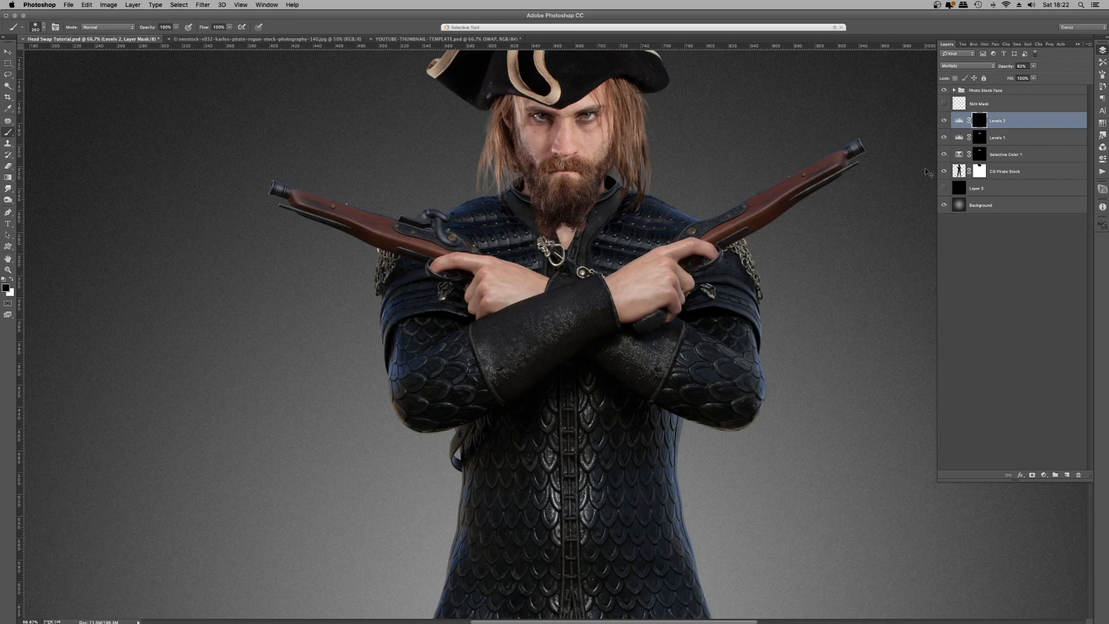
- Load the CG Pirate Stock outline as a selection, paint white on the Levels 2 mask to shade the neck beneath the beard, and deselect
super+click(958, 173)
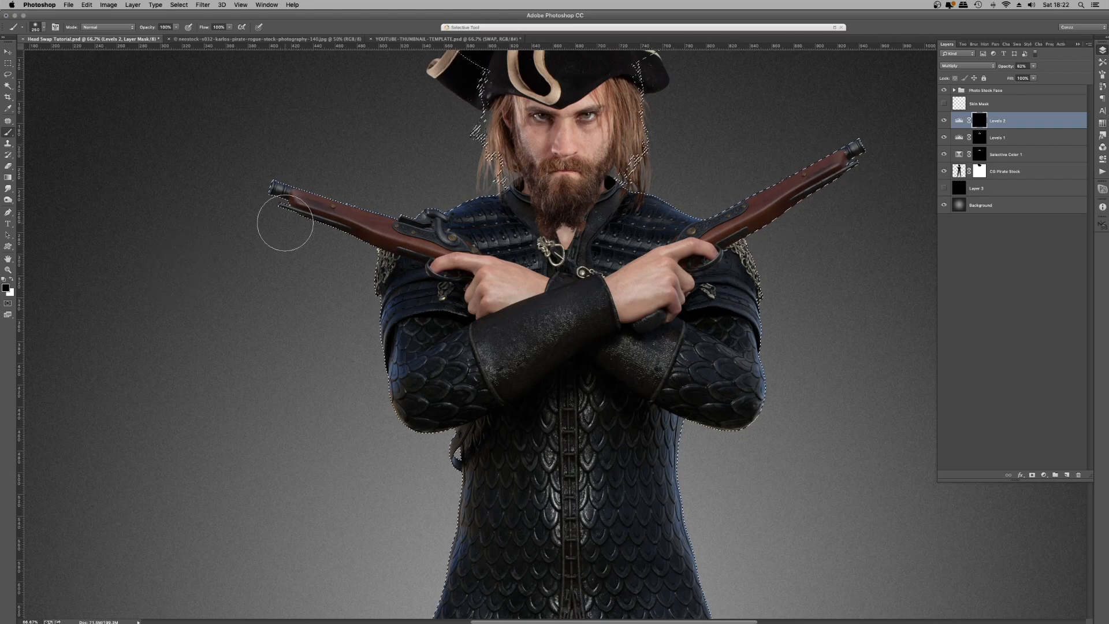
key(x)
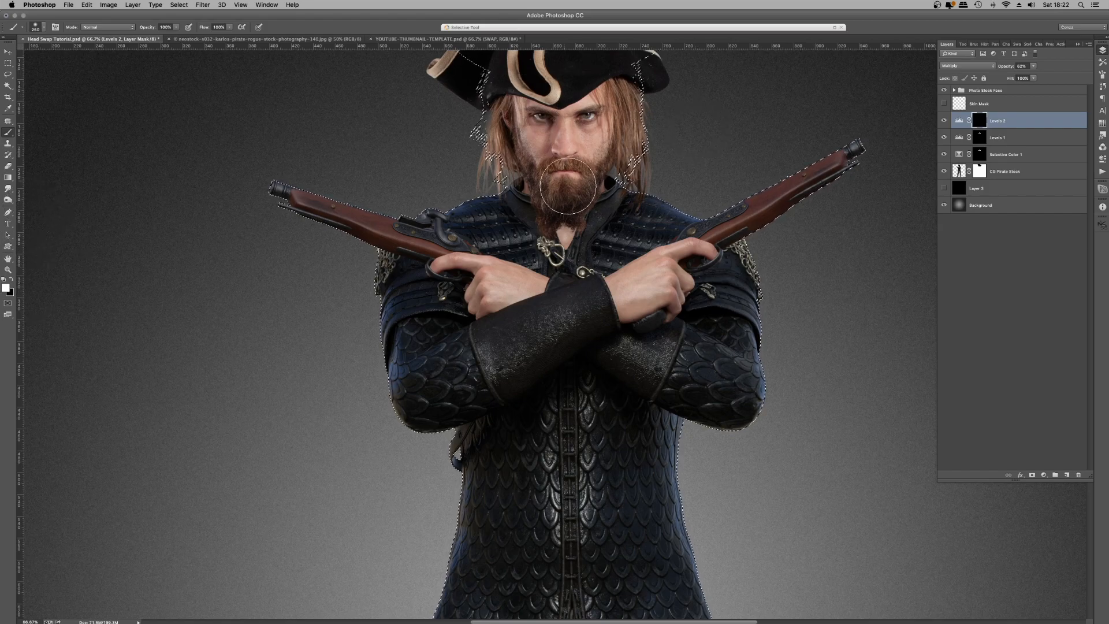
mouse_move(569, 198)
mouse_down()
mouse_move(555, 198)
mouse_move(565, 218)
mouse_move(572, 167)
mouse_move(576, 178)
mouse_up()
key(bracketleft)
key(bracketleft)
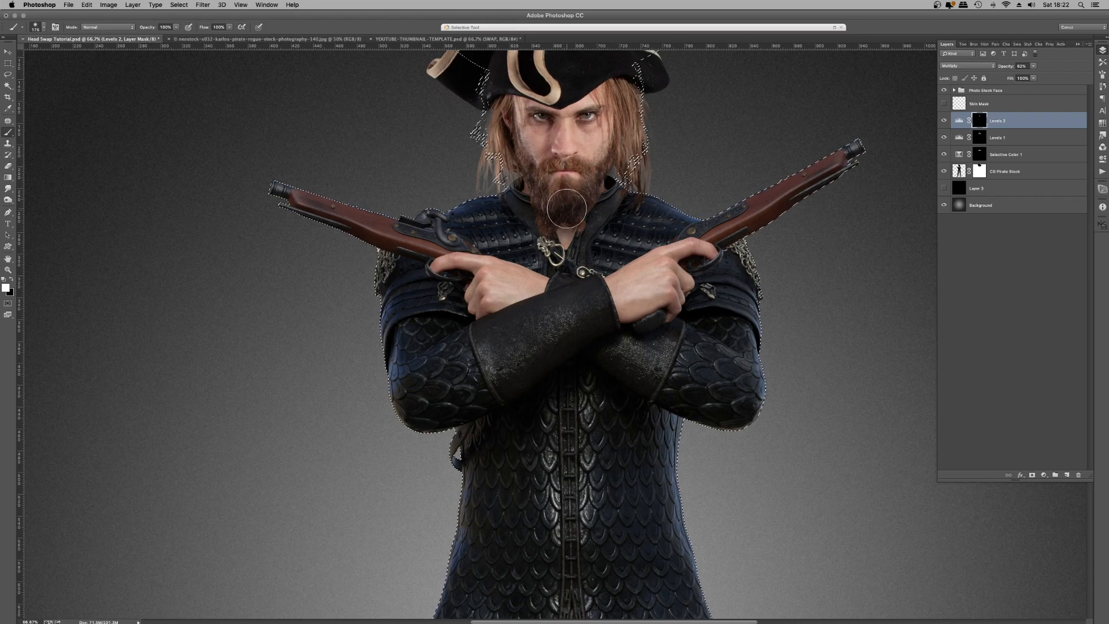
drag(559, 209, 572, 173)
key(super+d)
- Raise the opacity of the Levels 2 neck shadow to about 86%
click(1034, 66)
drag(1026, 75, 1049, 78)
key(super+minus)
key(super+minus)
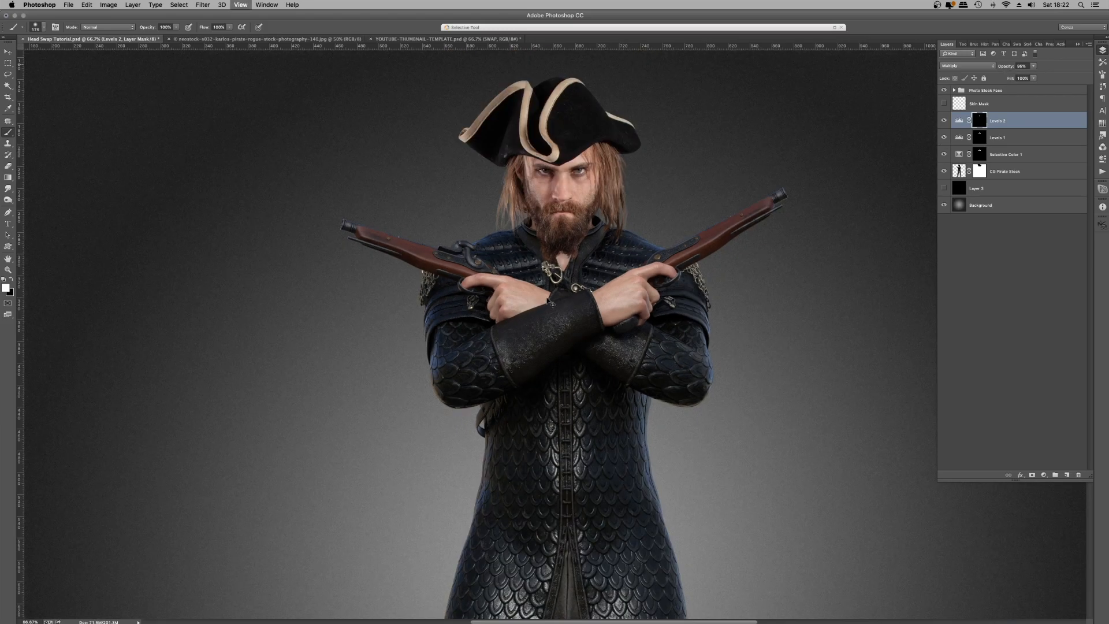
key(super+minus)
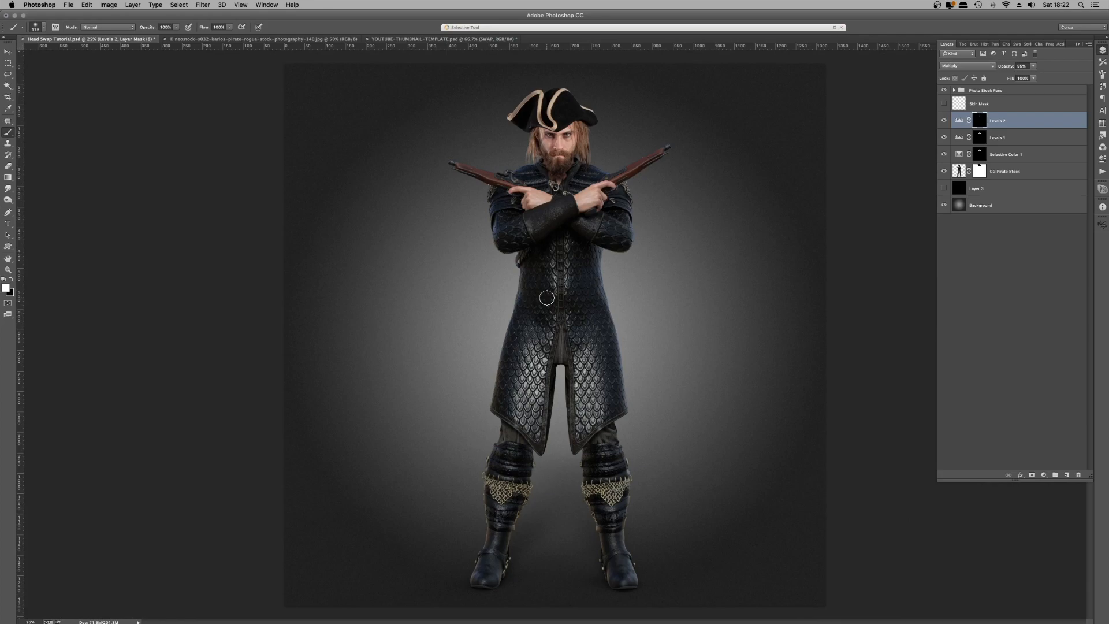
key(super+plus)
key(super+plus)
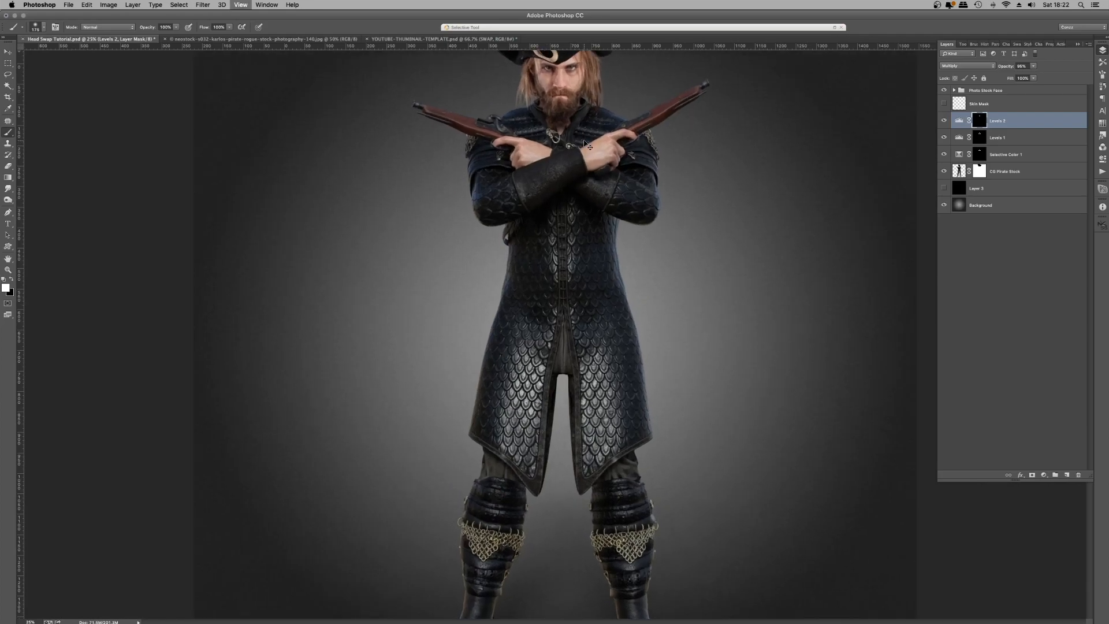
scroll(593, 148, up, 5)
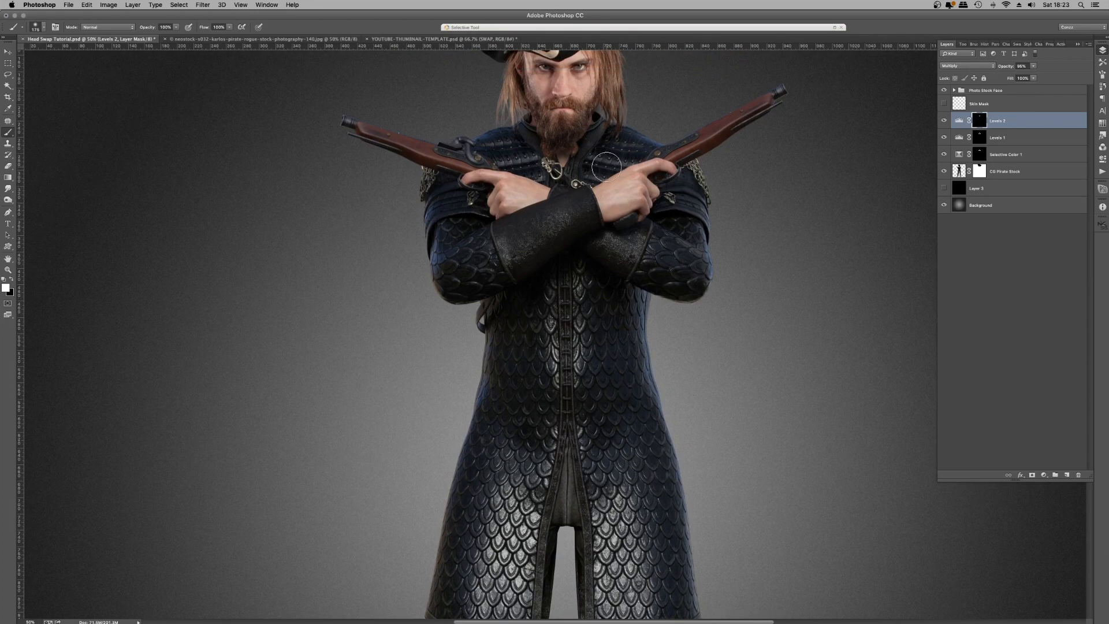
- Raise the opacity of the Levels 2 neck shadow to 100% and set the Levels 1 opacity to about 38%
scroll(606, 167, up, 2)
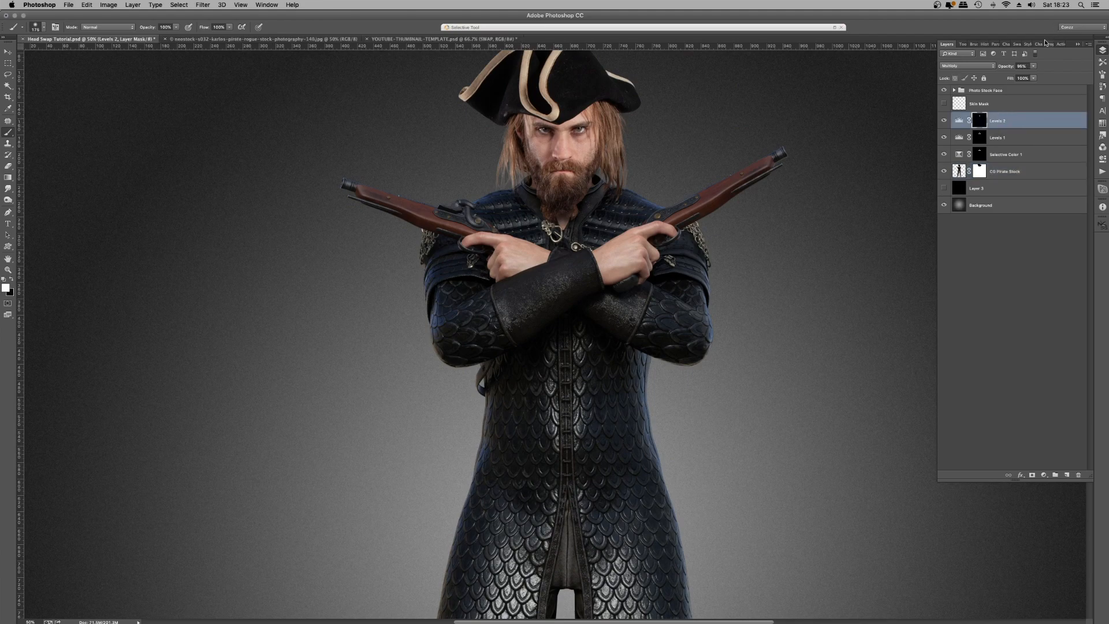
drag(1034, 68, 1022, 75)
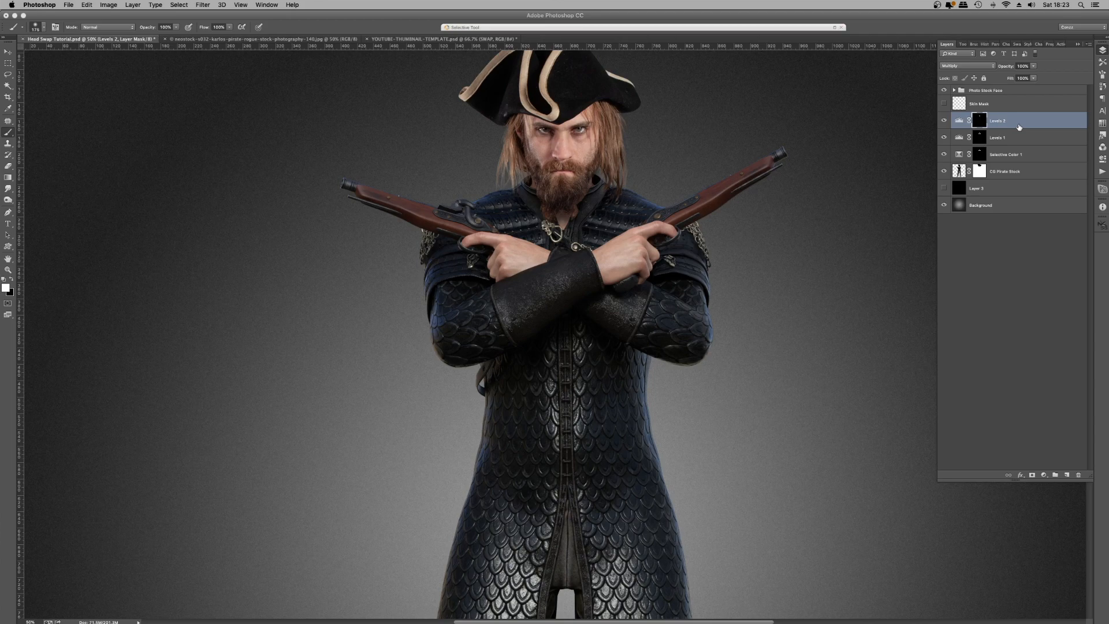
key(super+Tab)
key(super+Tab)
key(super+Tab)
key(super+Tab)
click(1011, 138)
mouse_move(1035, 66)
mouse_down()
mouse_move(1014, 78)
mouse_move(1027, 77)
mouse_up()
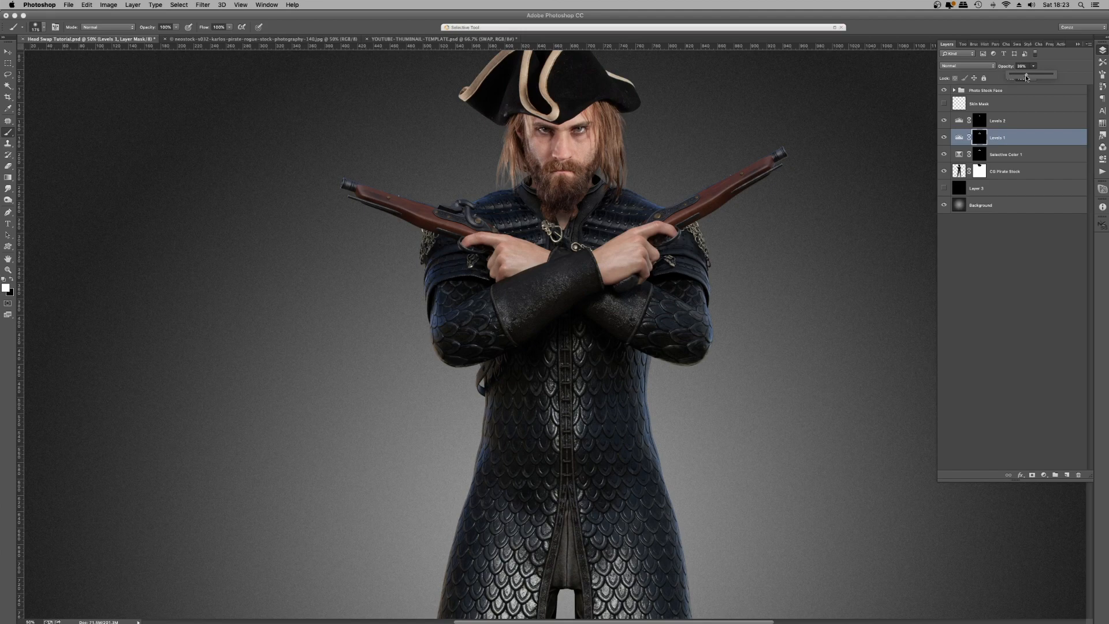
- Load the Skin Mask outline as a selection and isolate the CG Pirate Stock hands, without the face and neck, on their own layer
super+click(960, 104)
click(961, 172)
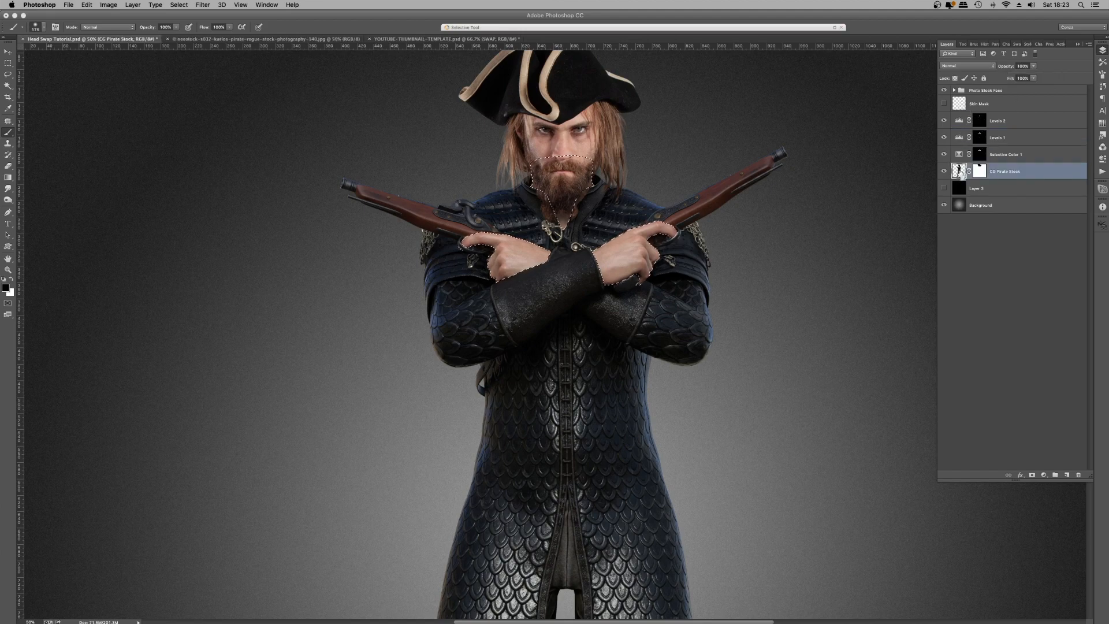
key(super+shift+alt+n)
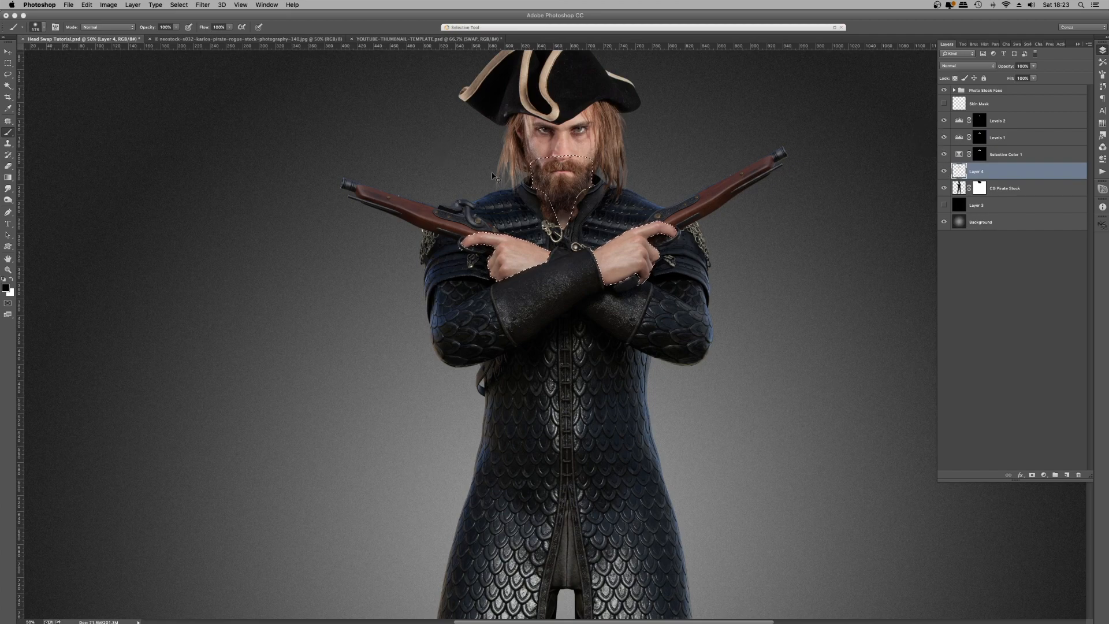
key(m)
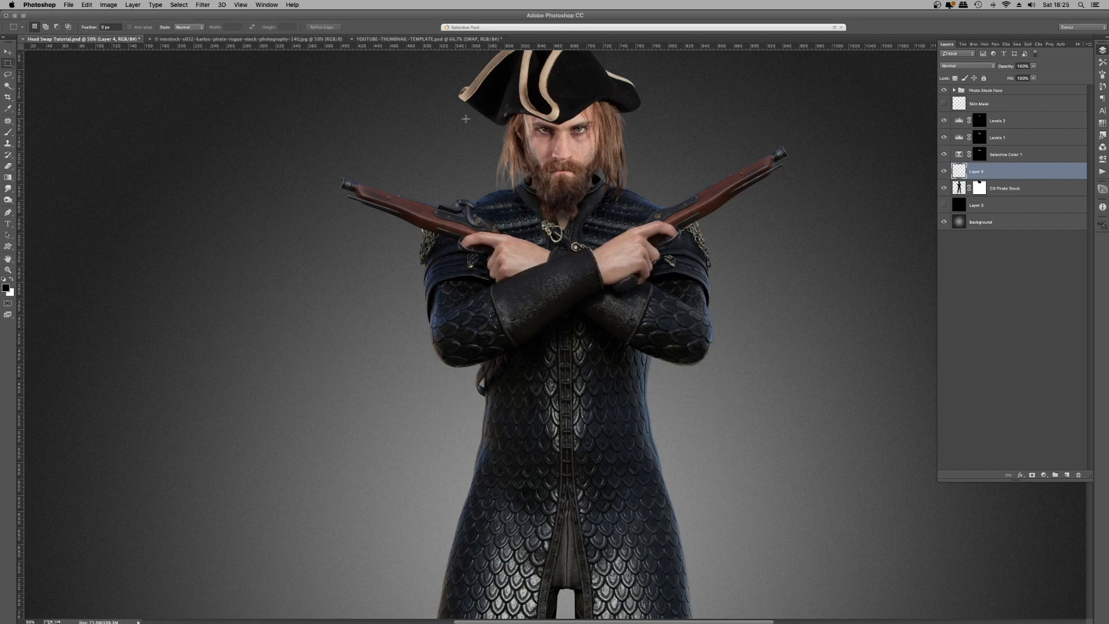
drag(466, 119, 628, 227)
key(super+shift+j)
- Open the isolated hands layer in the Camera Raw Filter
key(super+plus)
key(super+plus)
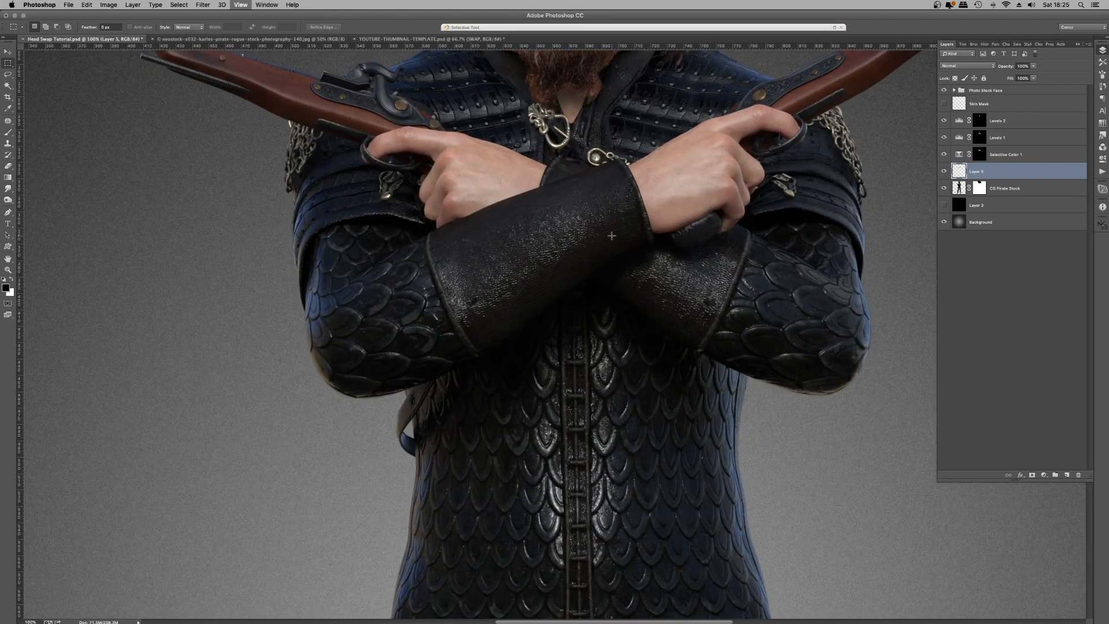
drag(595, 290, 569, 385)
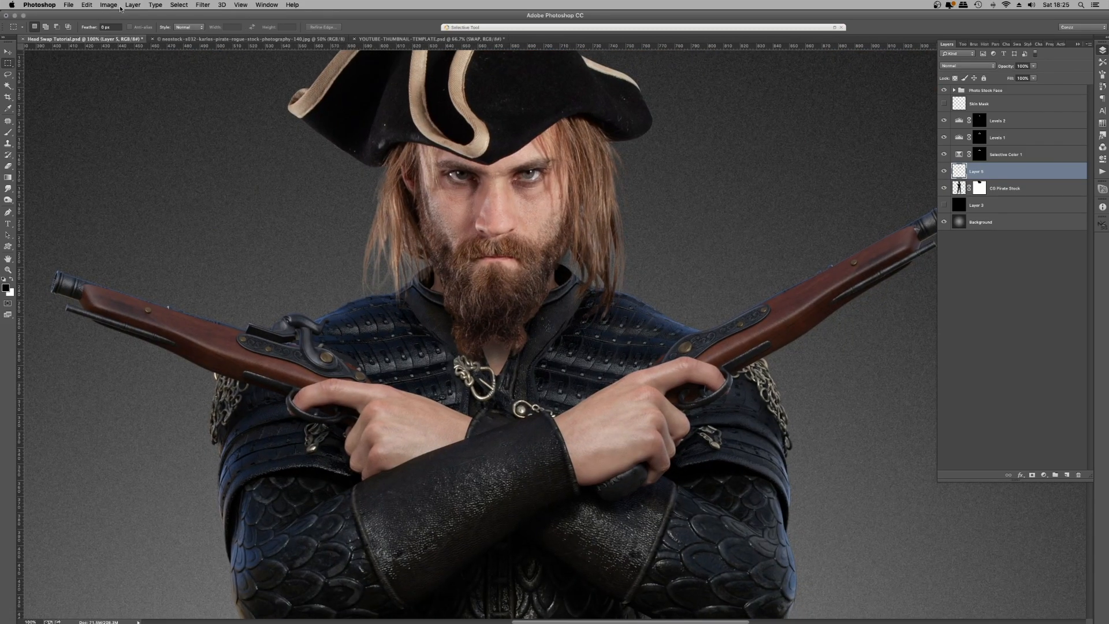
click(202, 4)
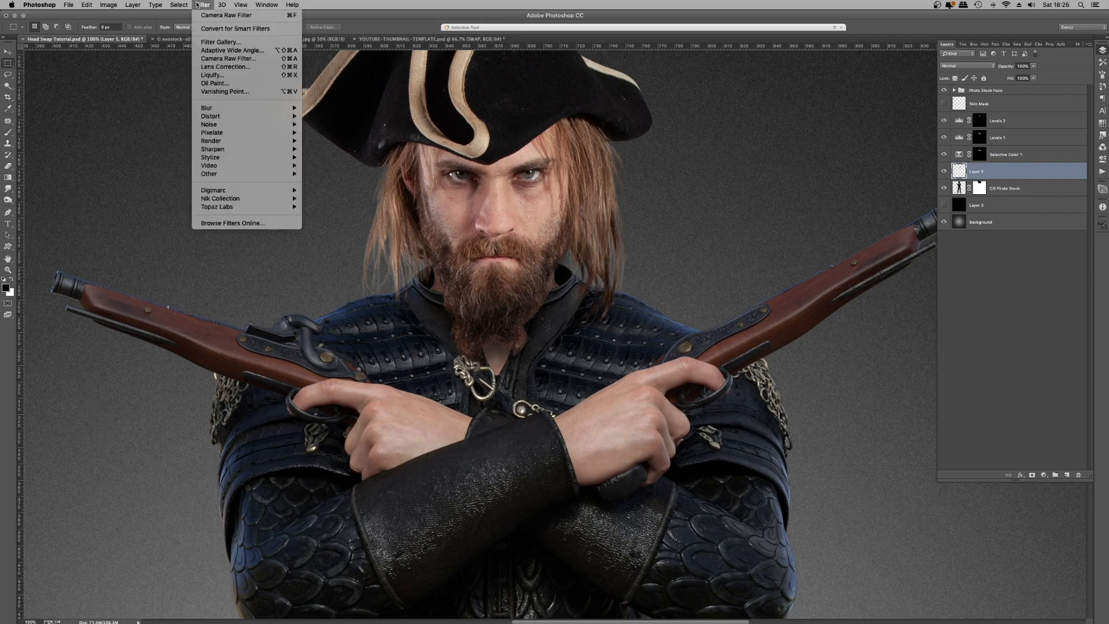
click(235, 57)
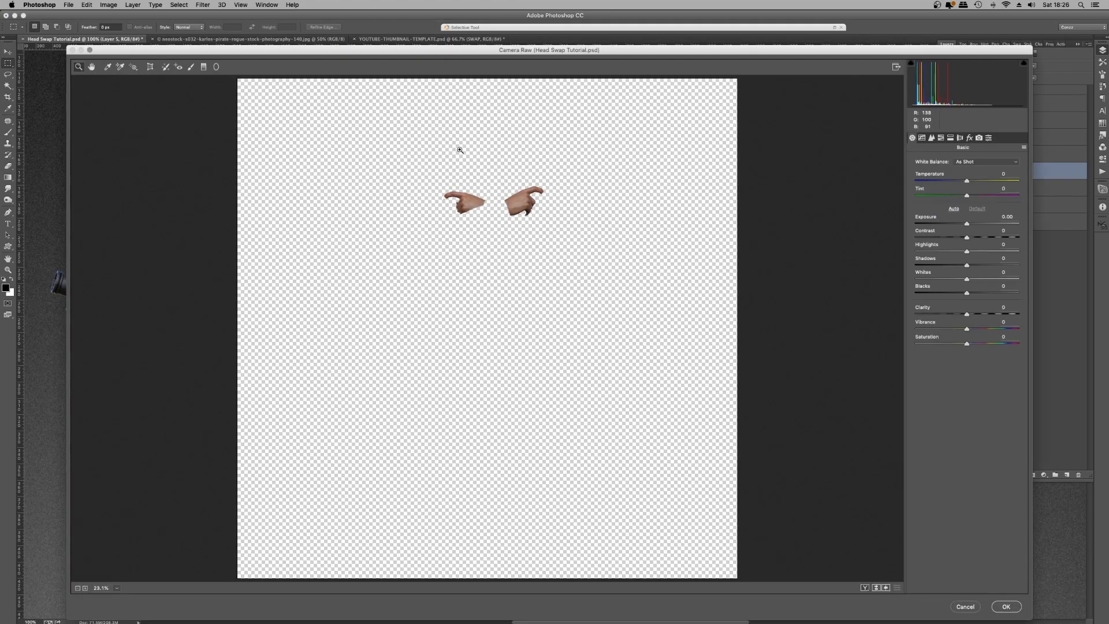
- Raise the Clarity of the hands moderately, add a small amount of Grain, and apply the Camera Raw Filter
click(465, 204)
click(466, 204)
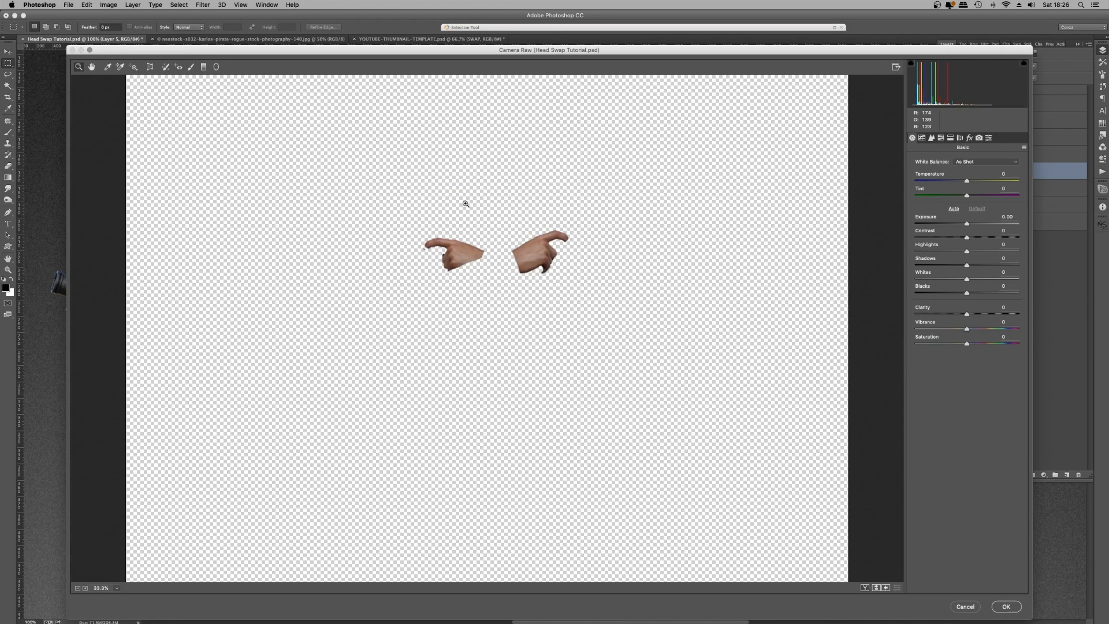
click(466, 204)
key(super+plus)
key(super+plus)
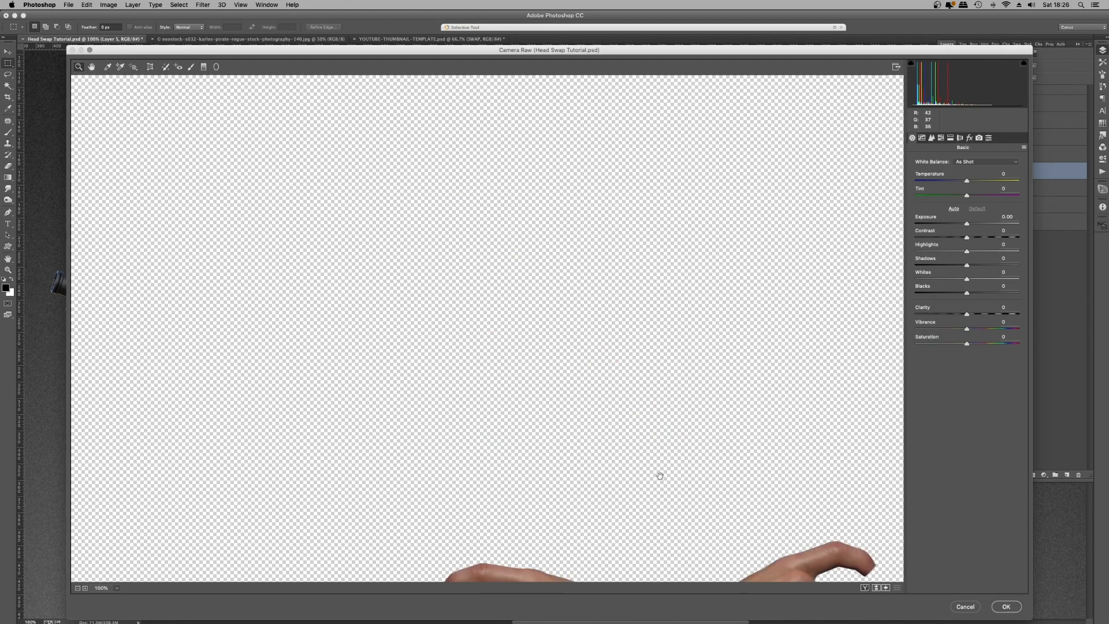
drag(656, 471, 510, 147)
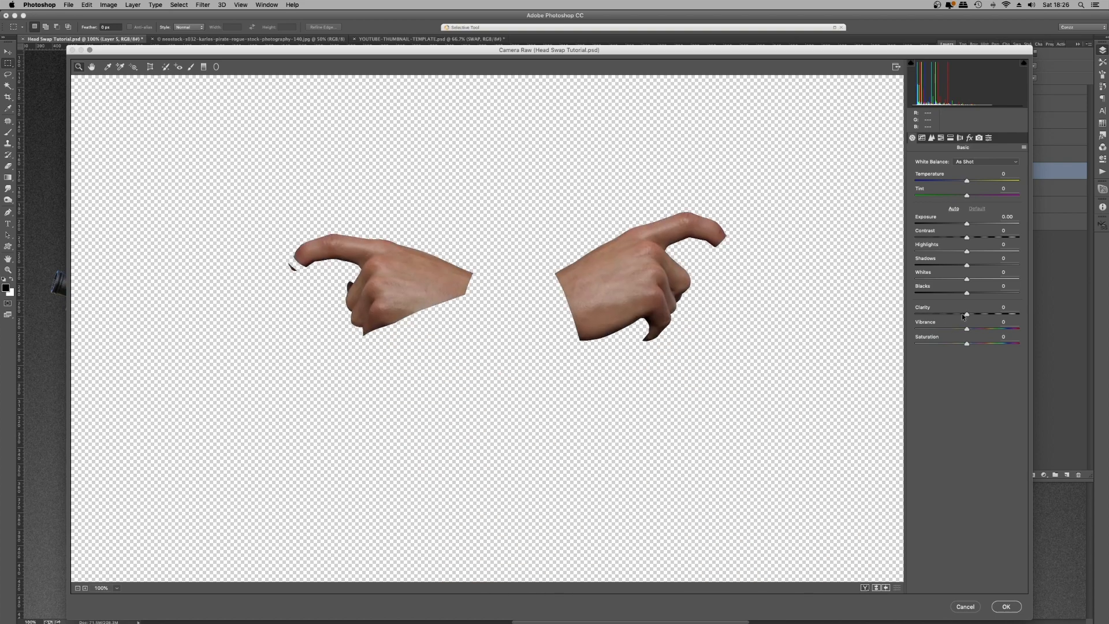
drag(970, 315, 982, 316)
click(970, 137)
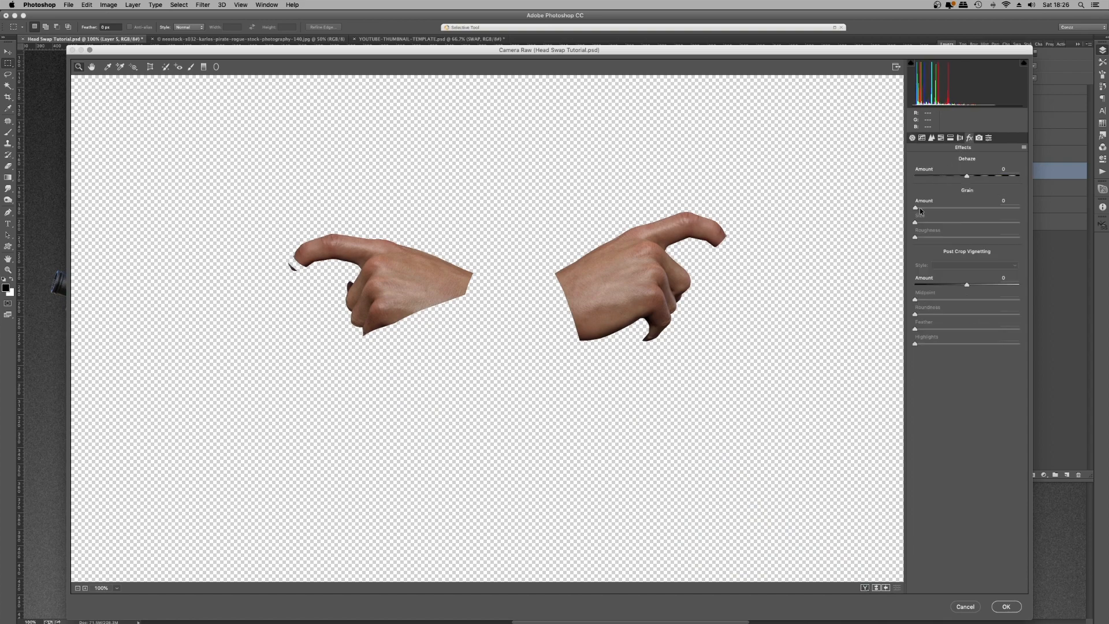
drag(915, 208, 925, 208)
click(1003, 607)
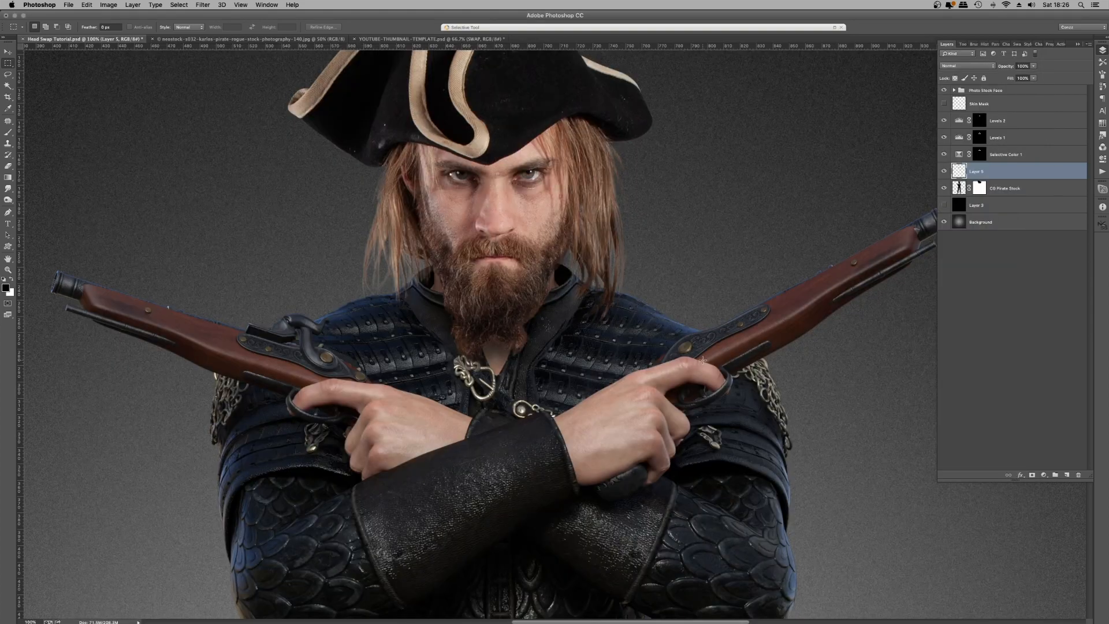
- Toggle the hands layer's visibility to compare the skin with and without the Camera Raw sharpening and grain
click(945, 171)
click(945, 171)
click(945, 171)
click(946, 171)
key(super+plus)
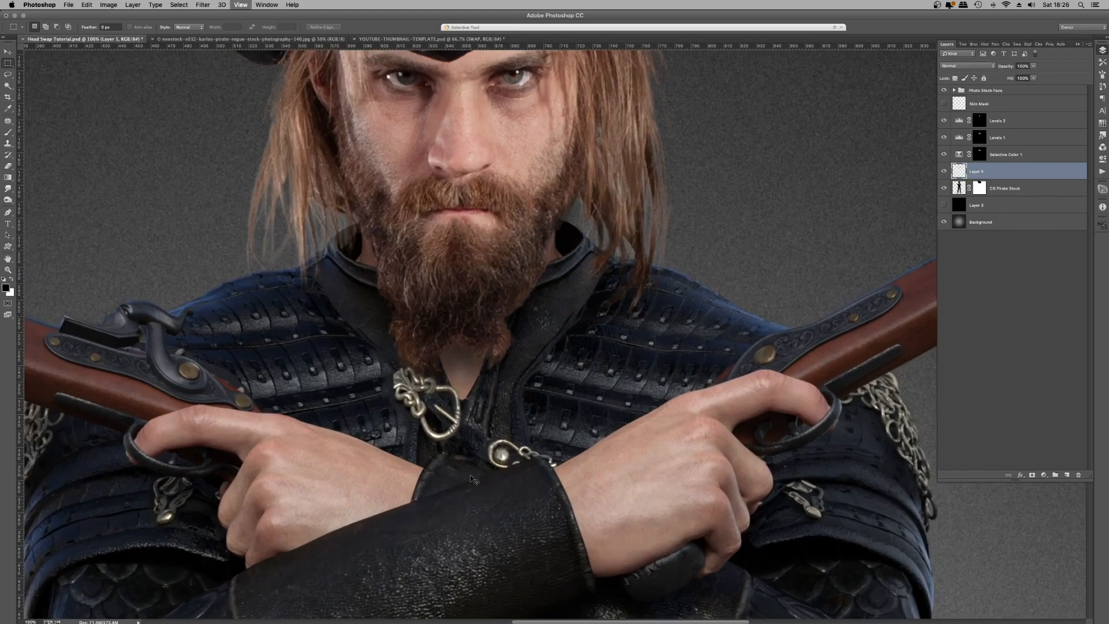
- Examine the whole pirate figure to judge how the new head, neck and hands blend together
key(super+minus)
key(super+minus)
key(super+minus)
key(super+minus)
key(super+minus)
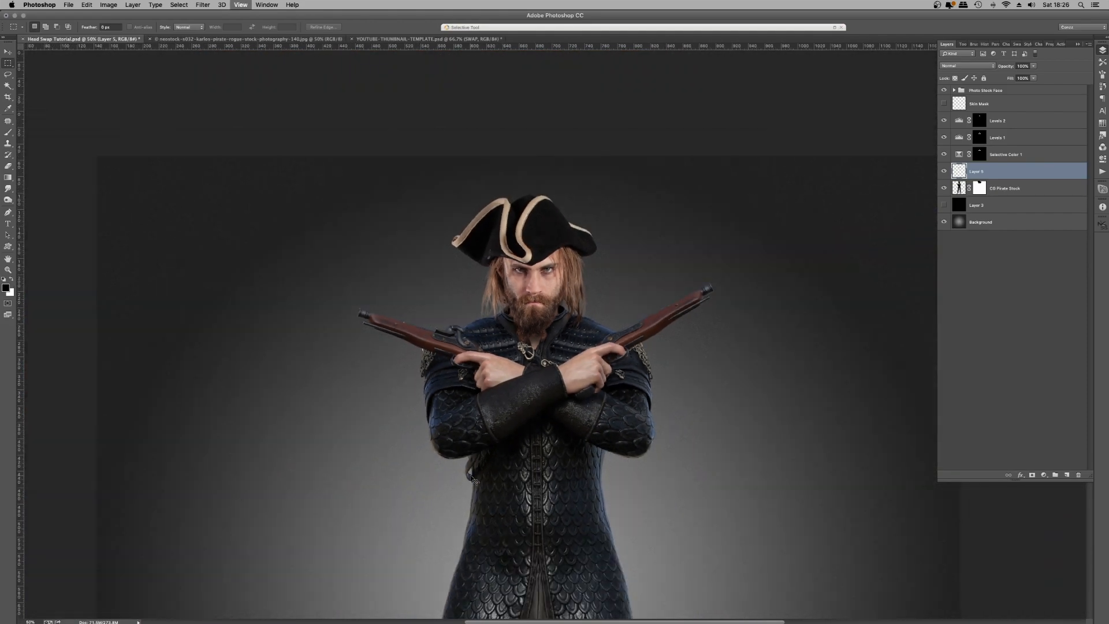
key(super+plus)
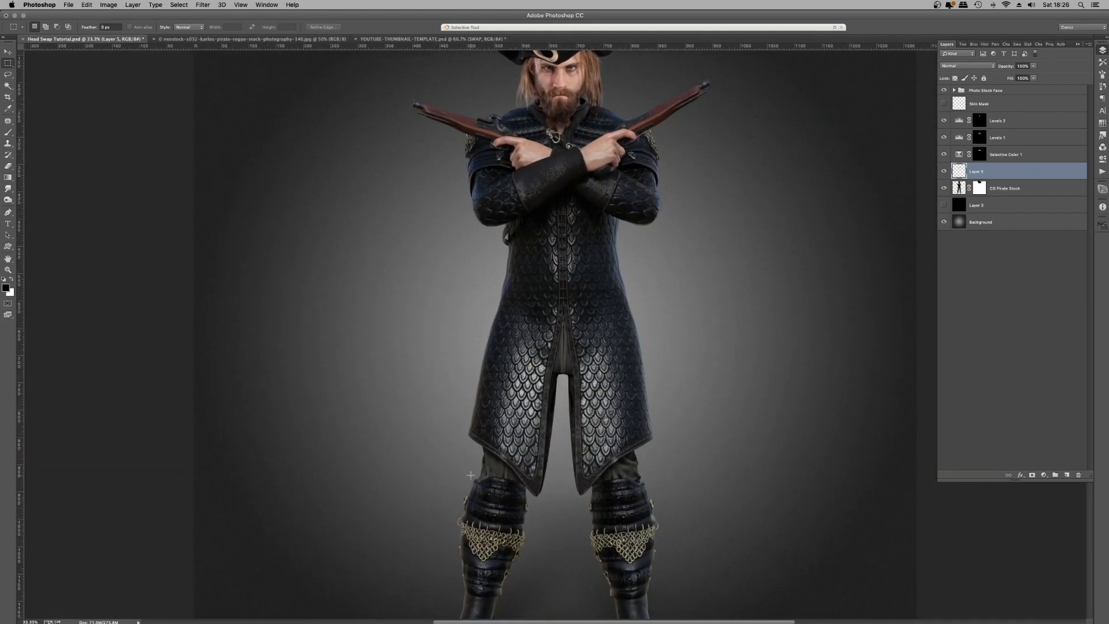
drag(581, 159, 554, 245)
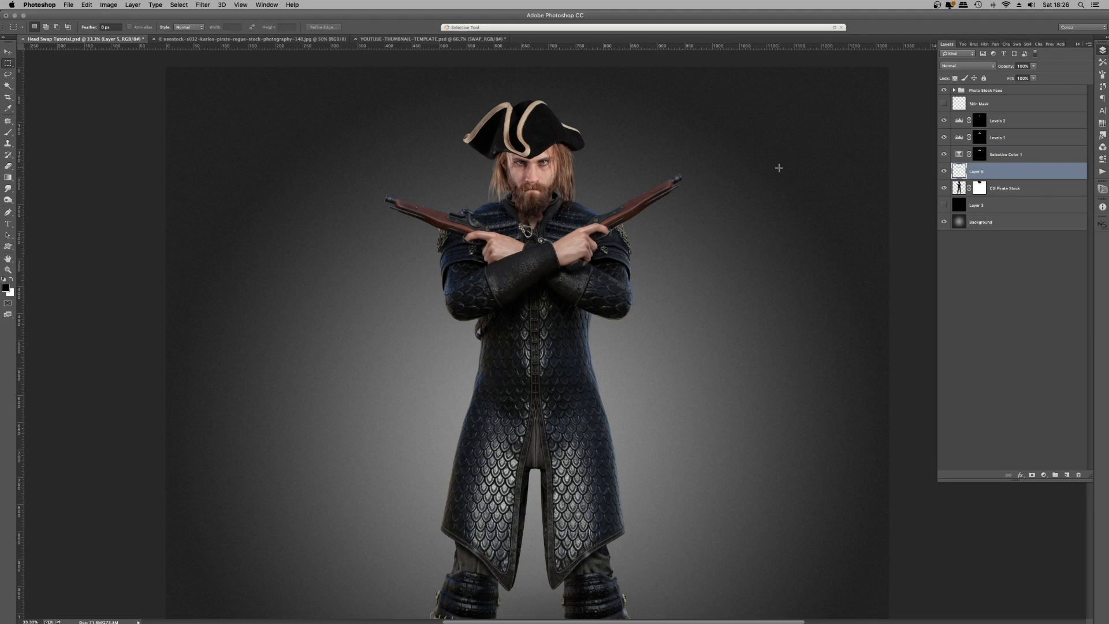
key(super+minus)
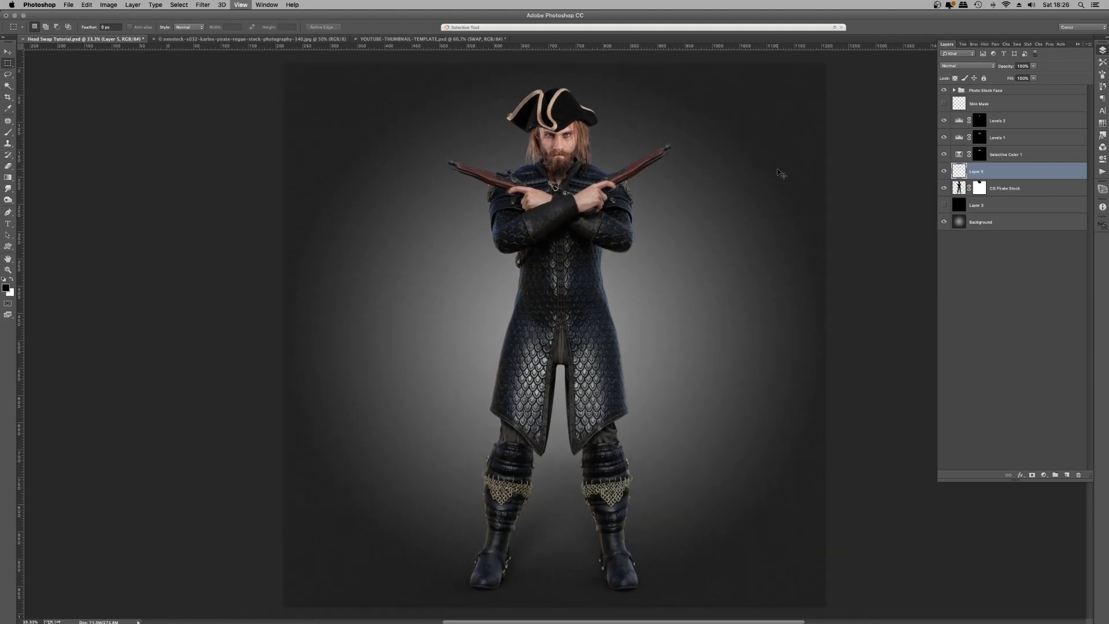
key(super+plus)
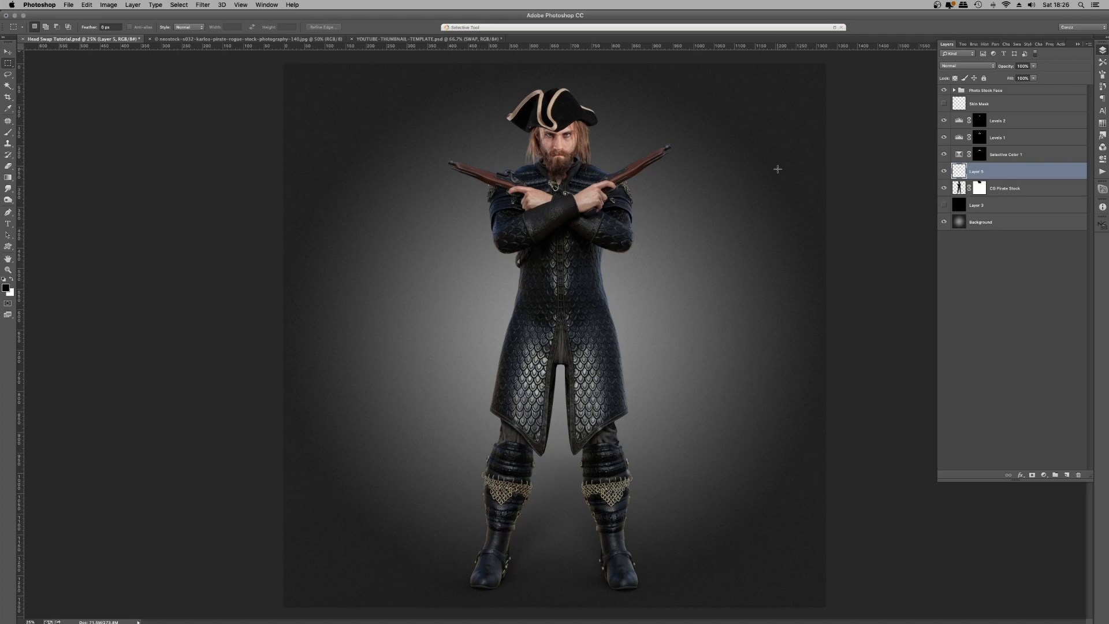